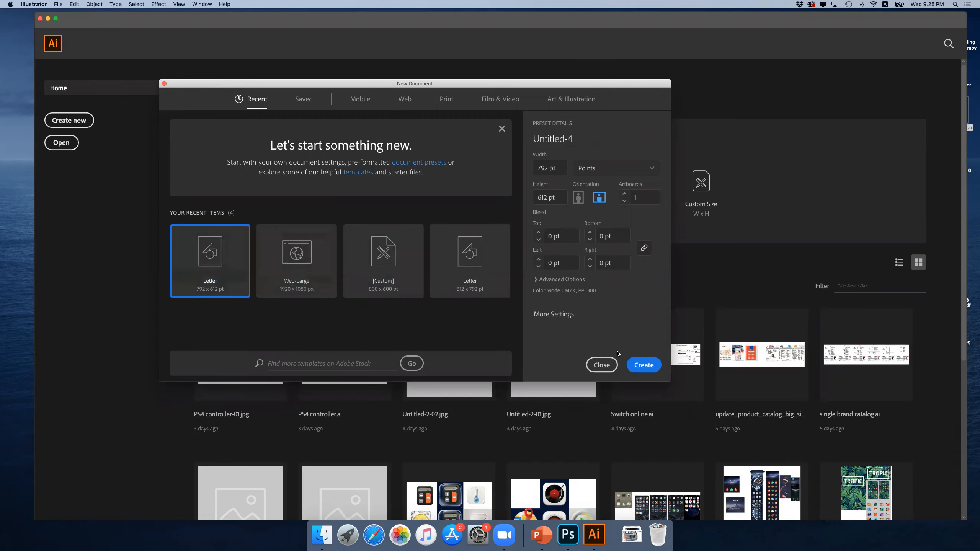
- Create a new landscape Letter document measuring 792 × 612 pt with one artboard
click(643, 365)
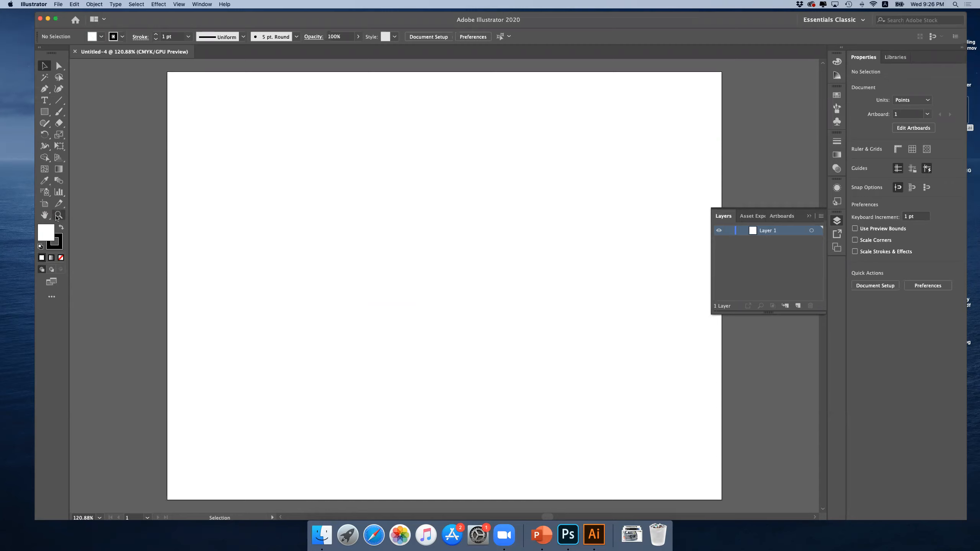
click(45, 203)
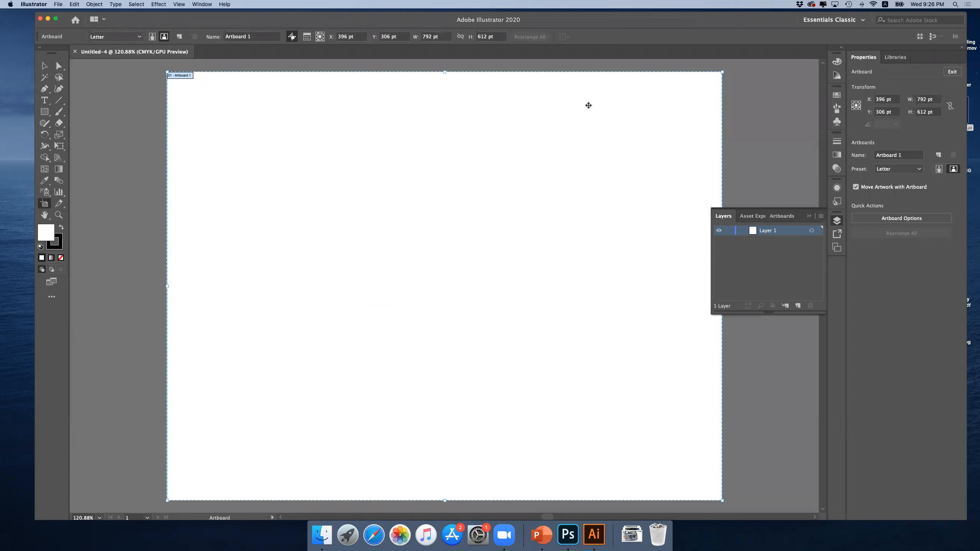
key(z)
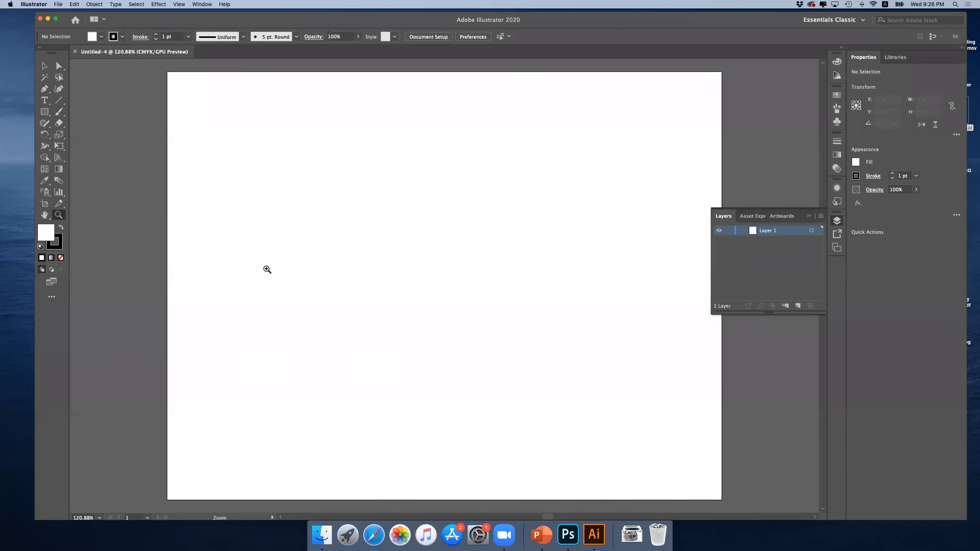
alt+click(331, 275)
alt+click(348, 273)
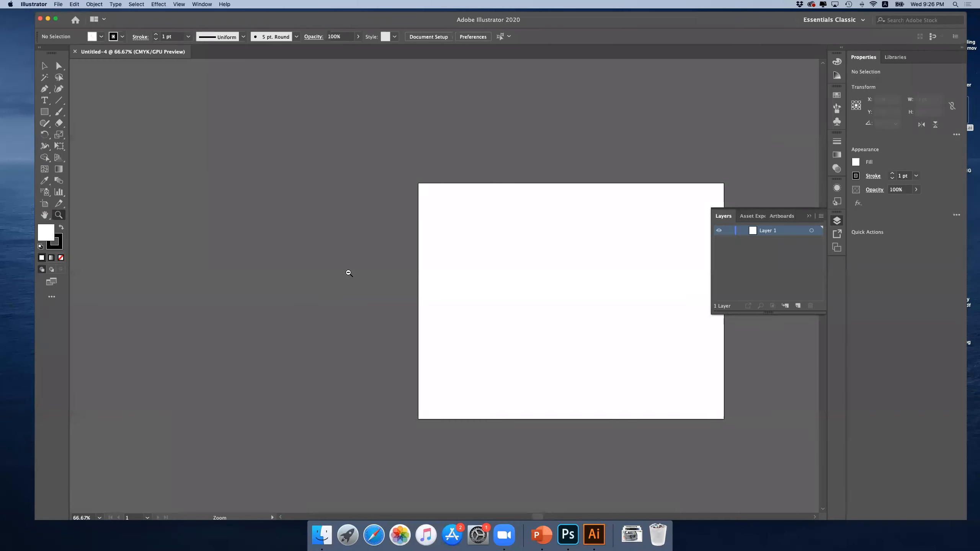
scroll(349, 273, right, 5)
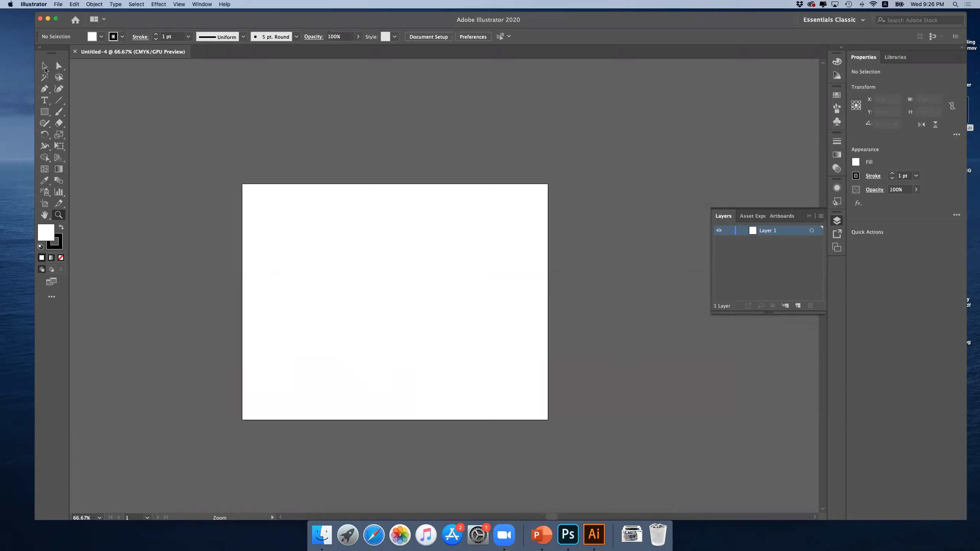
click(57, 4)
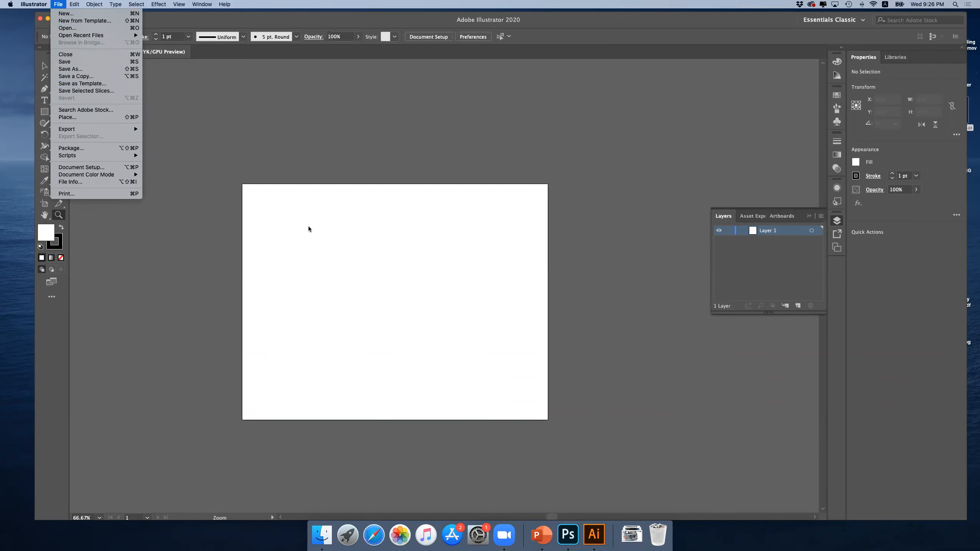
mouse_move(118, 132)
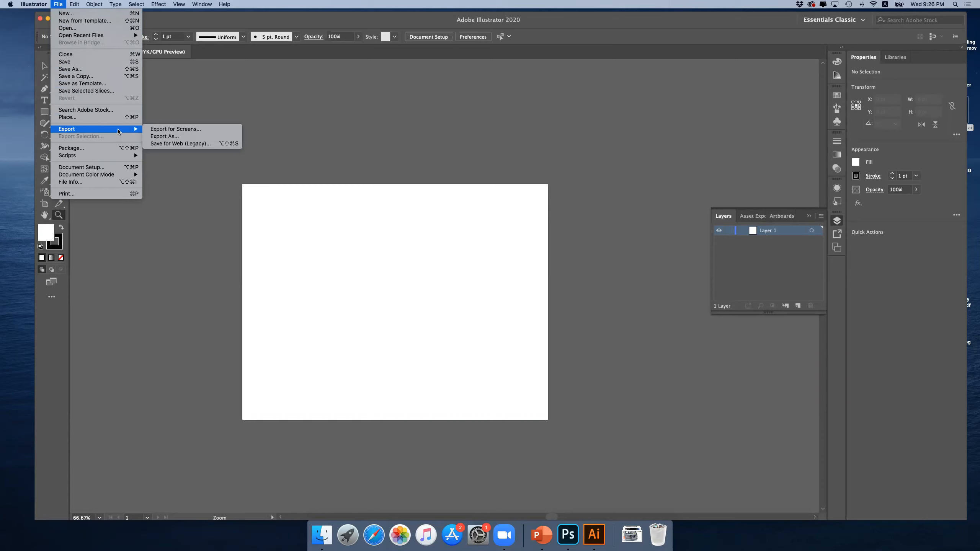
click(168, 141)
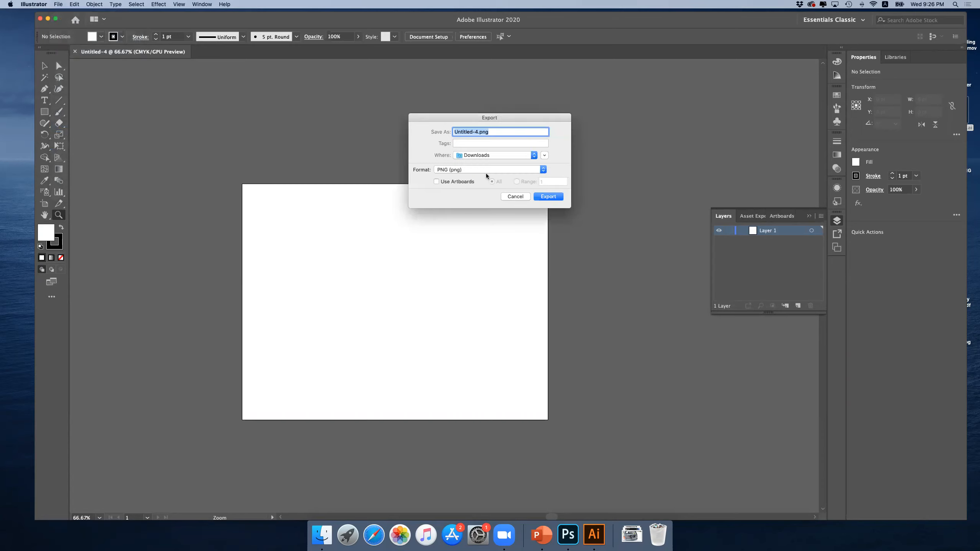
click(436, 182)
click(518, 197)
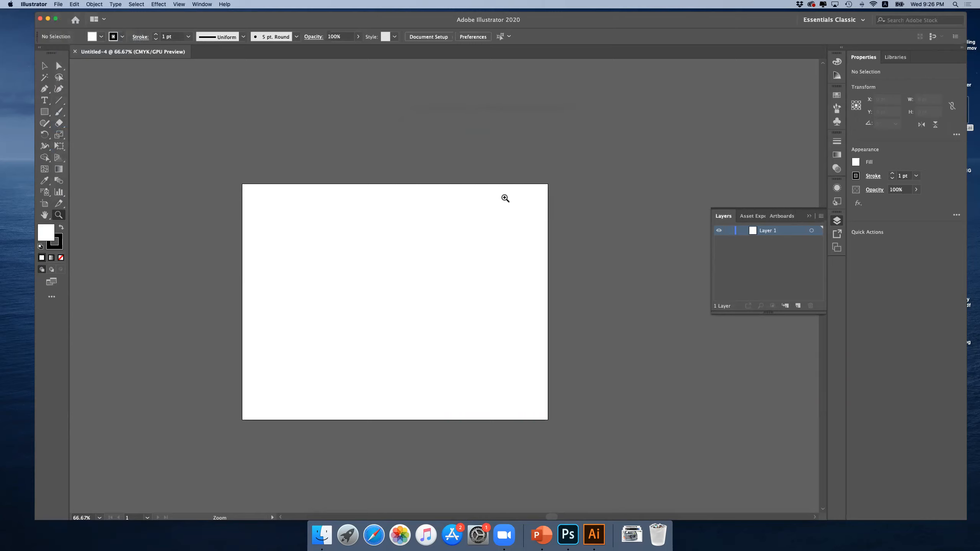
- Draw a rectangle of about 185 × 121 pt across the artboard's upper-left corner and fill it with red
click(44, 112)
drag(203, 170, 275, 216)
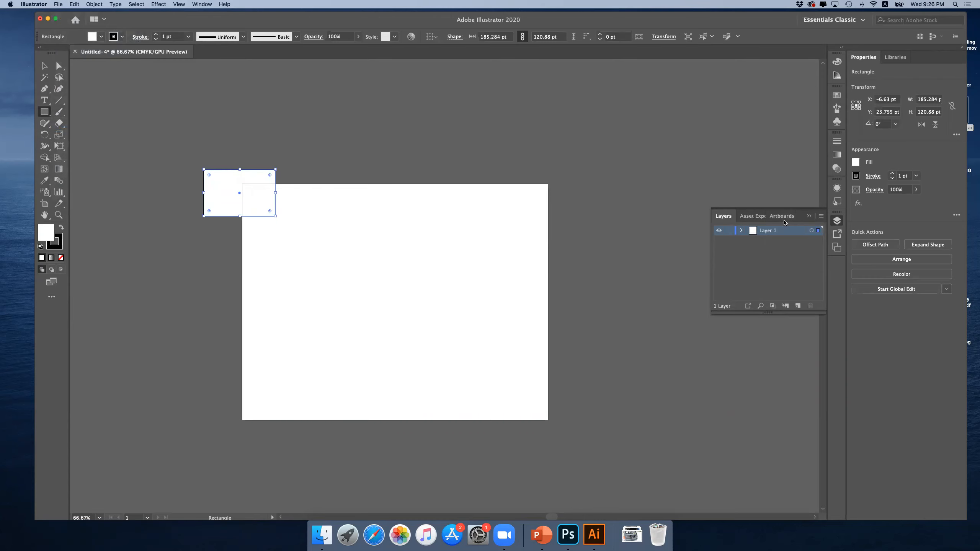
click(855, 162)
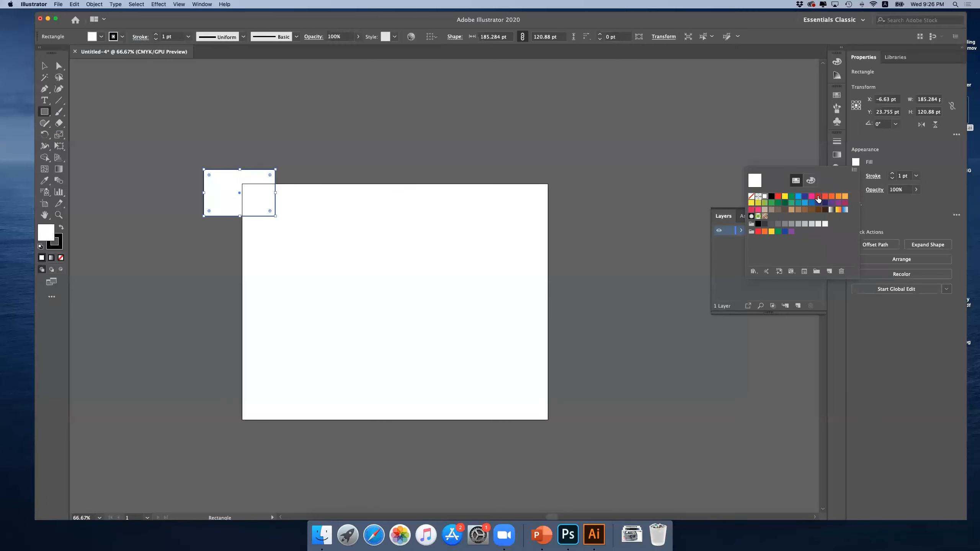
click(818, 197)
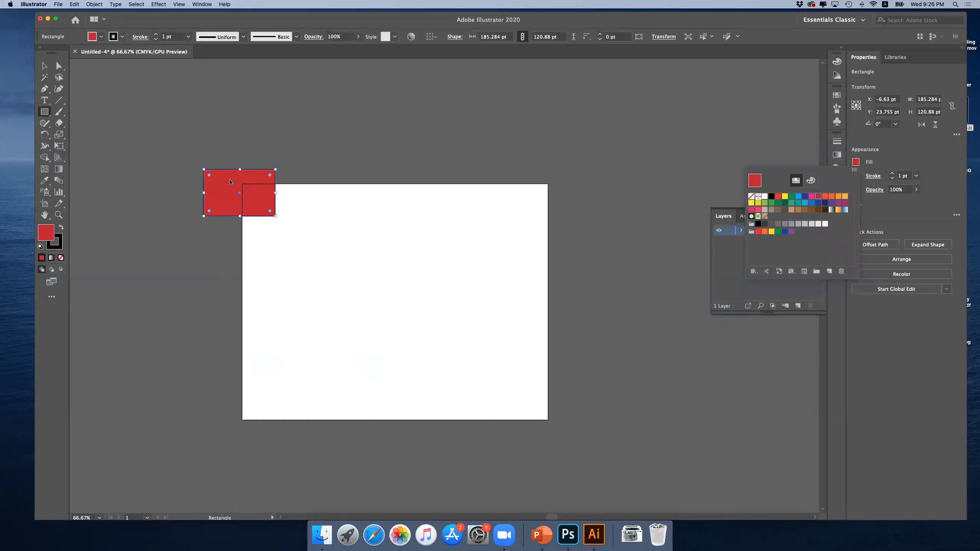
click(253, 174)
key(v)
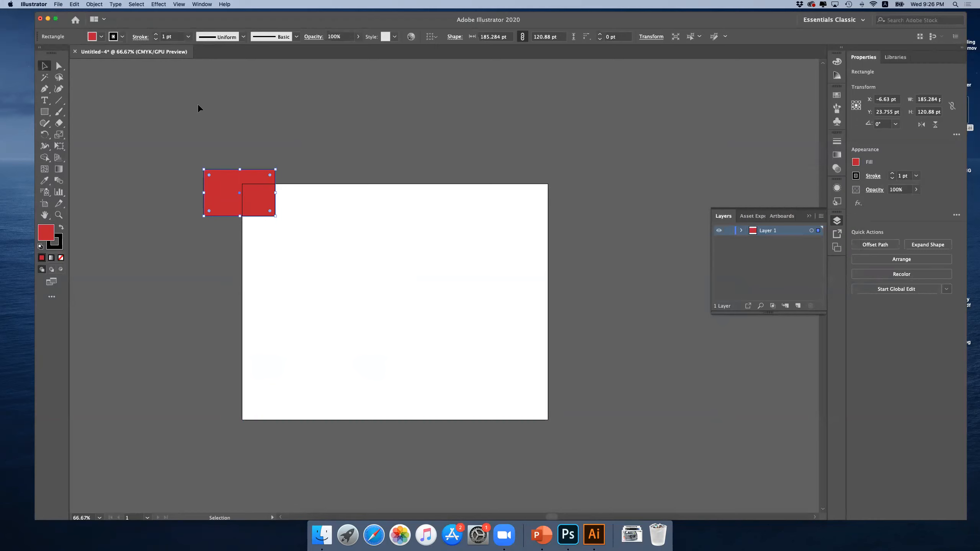
click(200, 105)
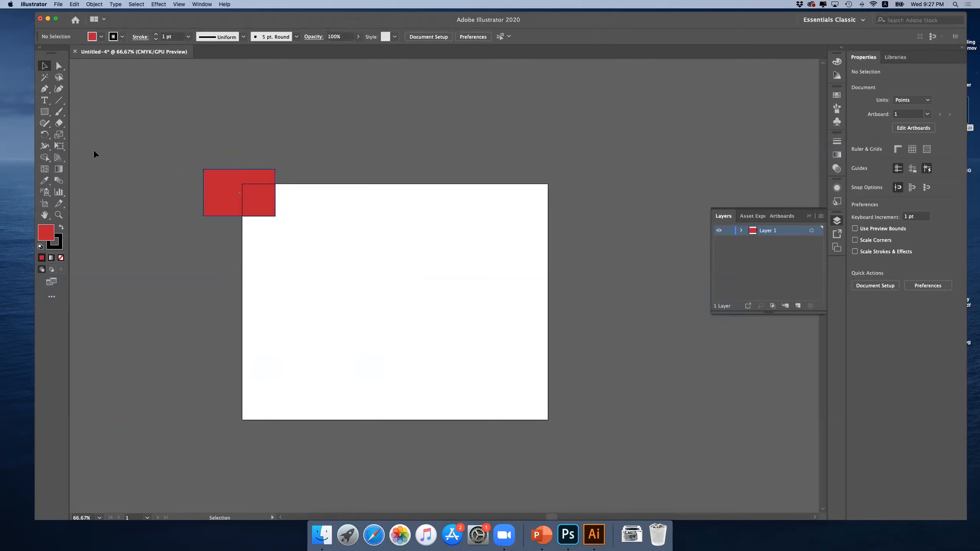
- Move the red rectangle completely off the artboard and delete it
drag(226, 187, 136, 141)
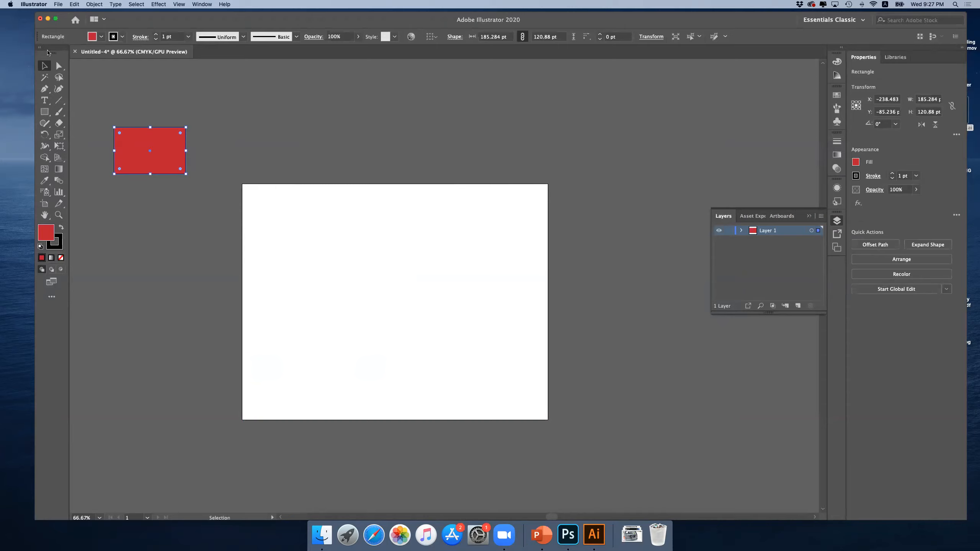
click(83, 80)
click(167, 155)
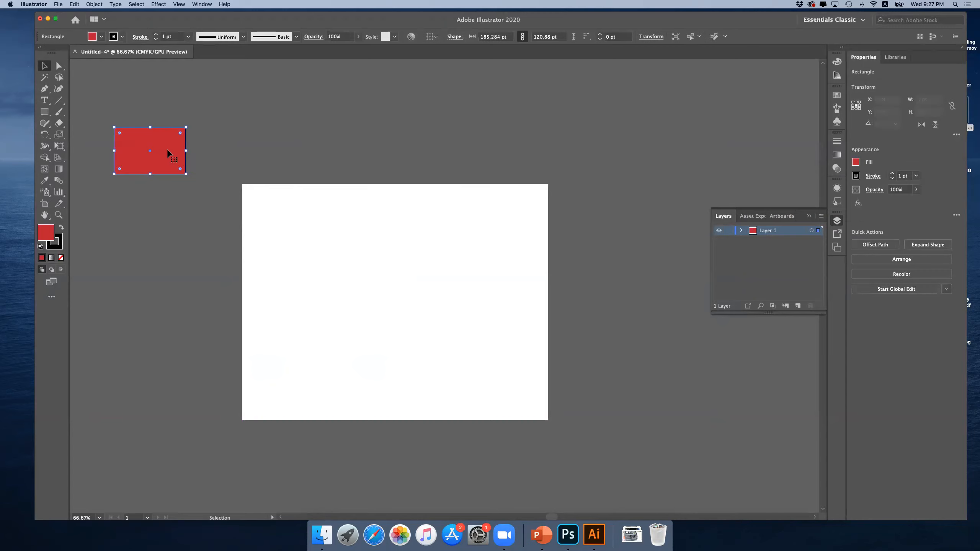
key(Delete)
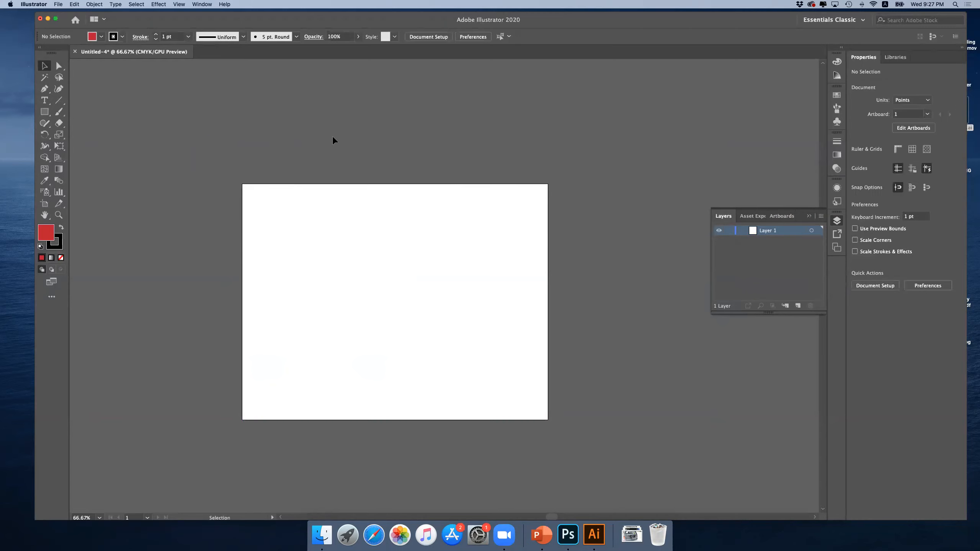
- Place the sketch image IMG_7953.jpg from the desktop into the document as a linked file
drag(537, 25, 504, 25)
mouse_move(957, 321)
mouse_down()
mouse_move(479, 313)
mouse_move(375, 275)
mouse_up()
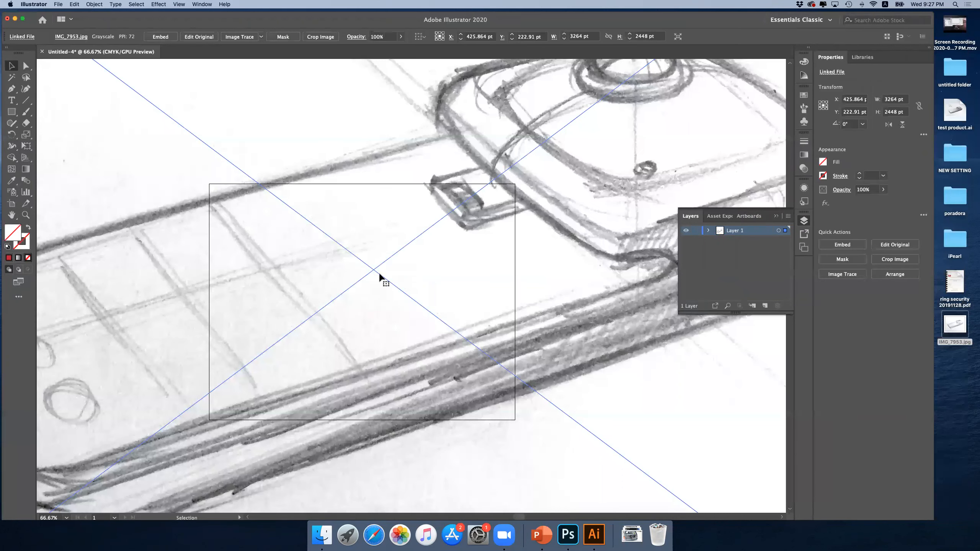
- Scale the placed sketch down proportionally to about 833 × 624 pt and position it over the artboard
click(25, 215)
alt+click(369, 328)
alt+click(369, 329)
alt+click(369, 328)
alt+click(369, 328)
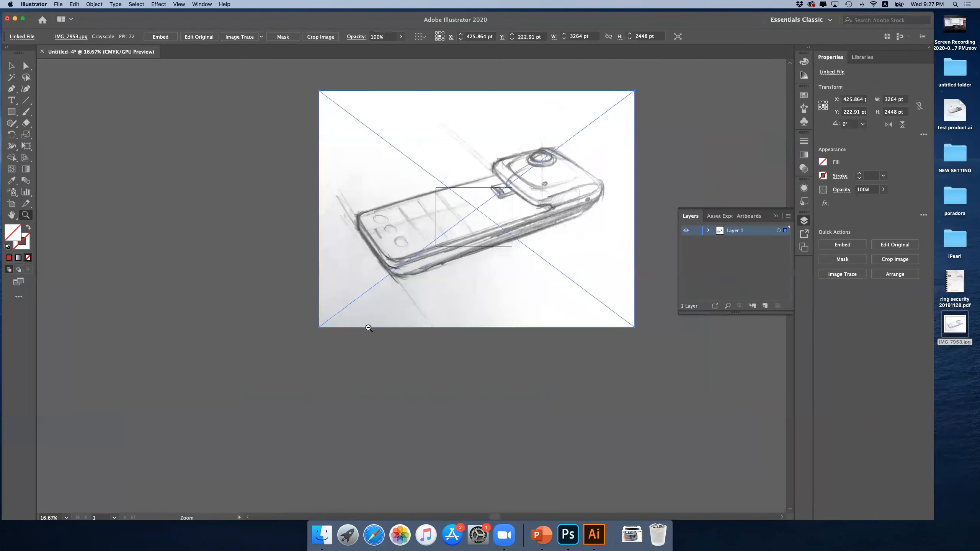
scroll(459, 267, up, 3)
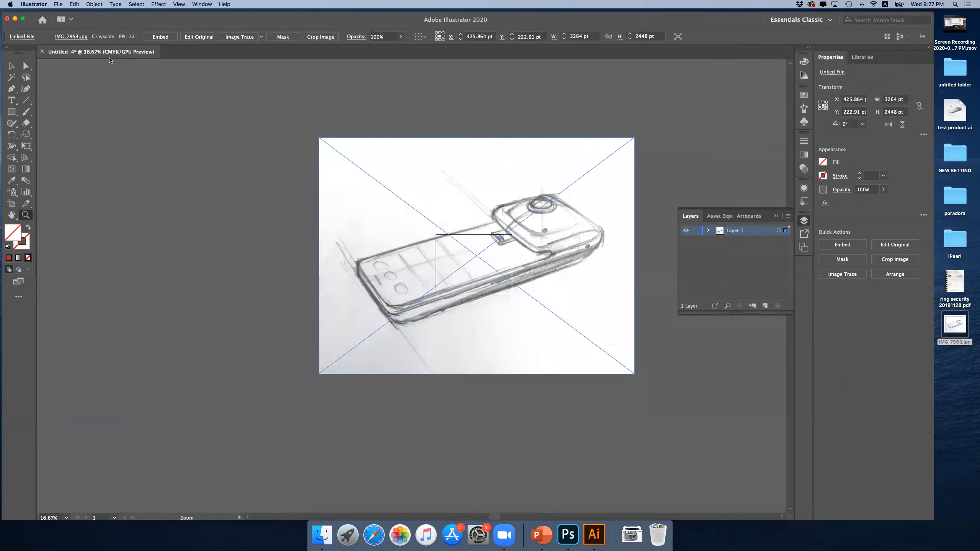
key(v)
key(shift)
drag(321, 137, 423, 233)
drag(636, 376, 520, 319)
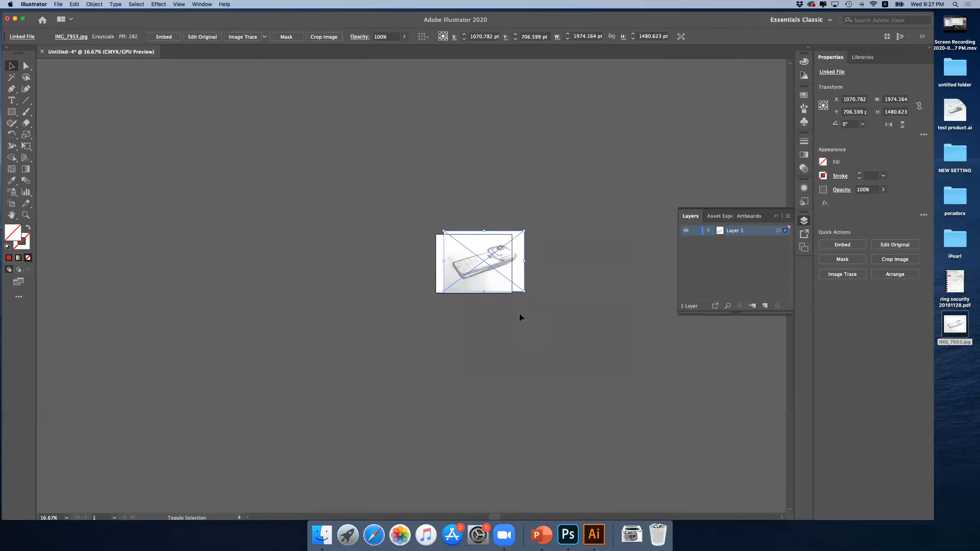
drag(490, 264, 479, 268)
click(559, 268)
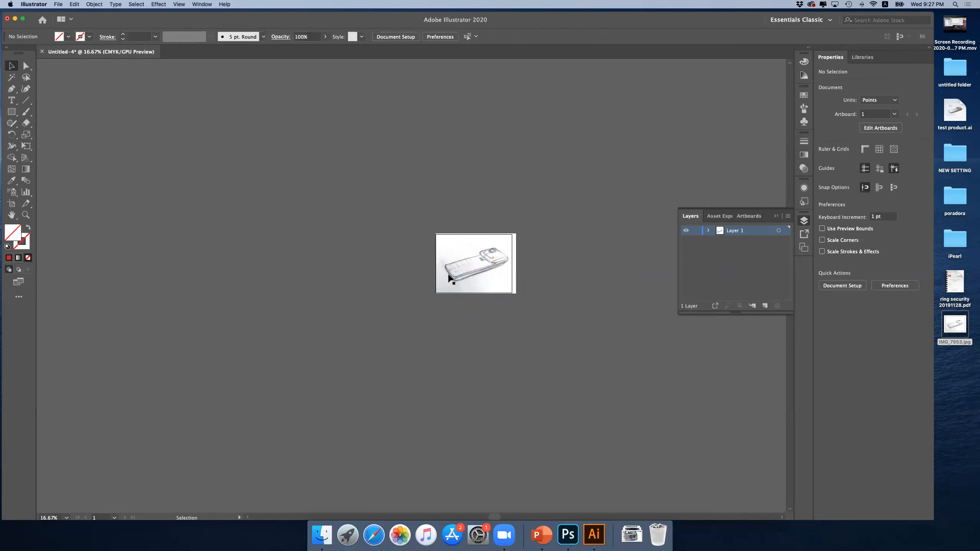
- Shift the sketch image slightly left to about X 406 pt so it covers the artboard on both sides
key(z)
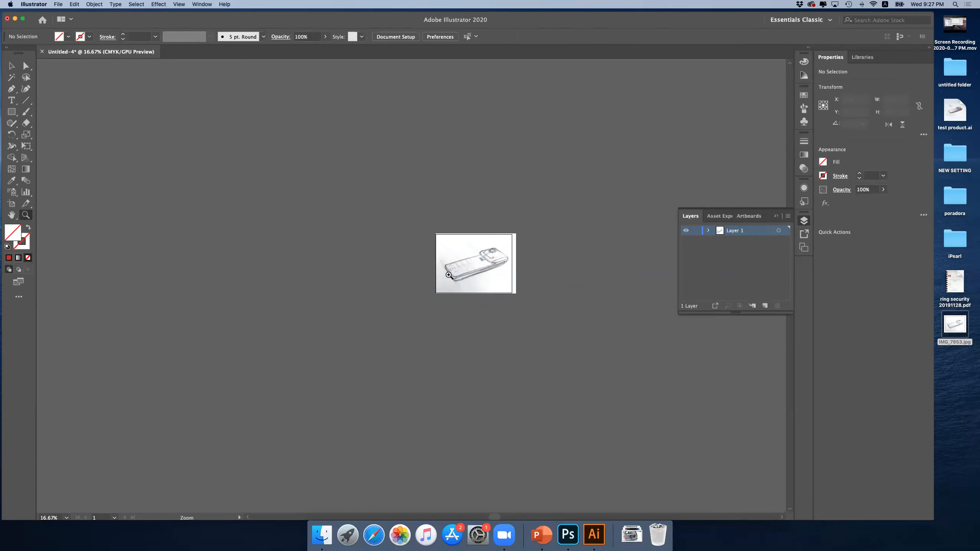
click(487, 280)
click(376, 266)
click(402, 268)
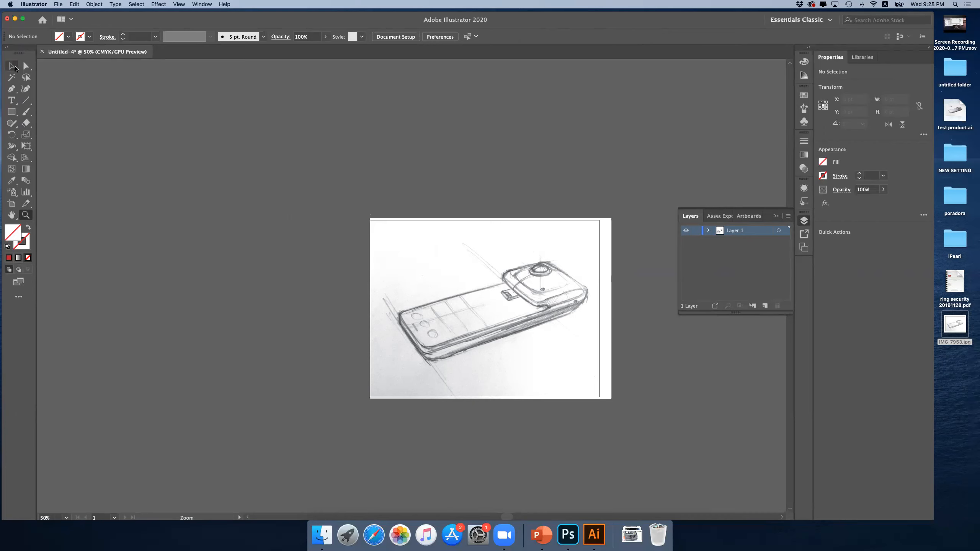
click(13, 67)
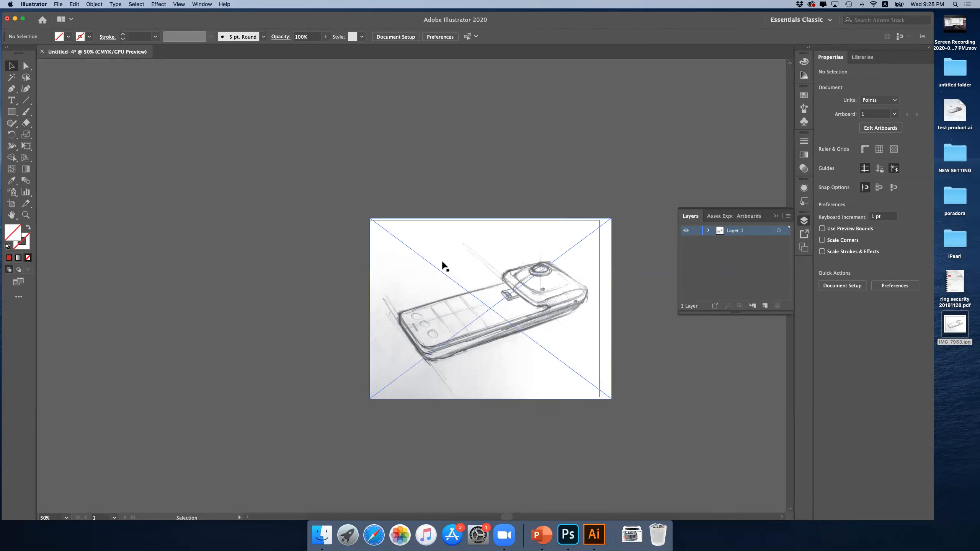
click(605, 244)
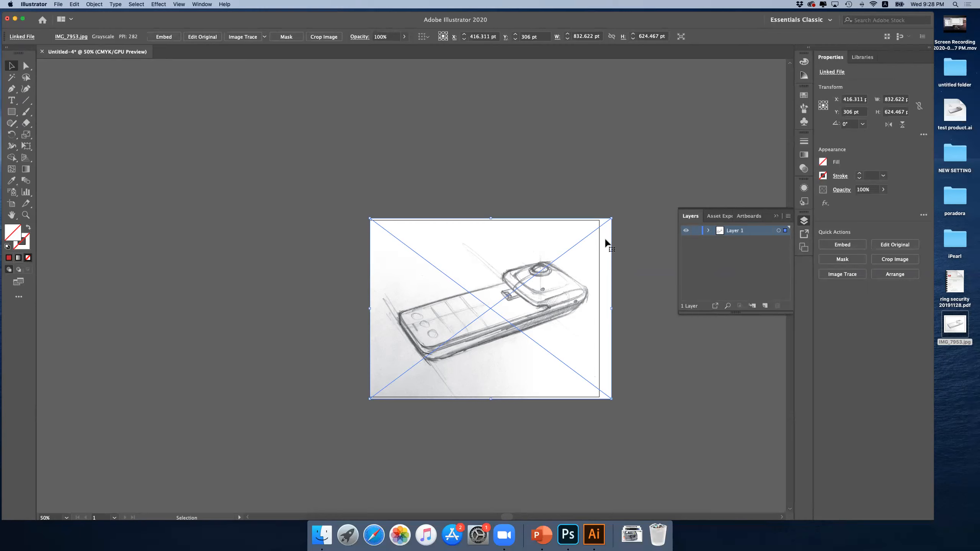
drag(605, 243, 602, 244)
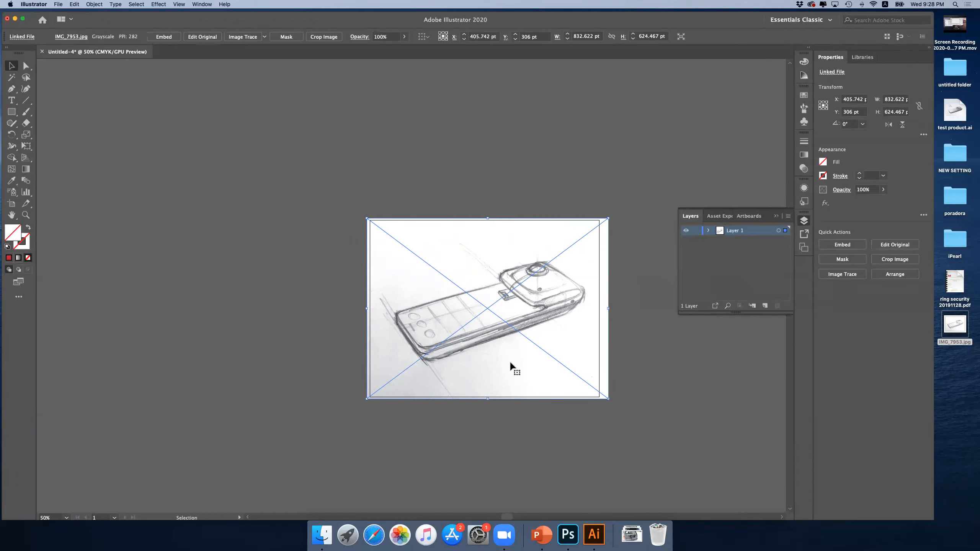
- Embed the linked sketch image in the document
click(239, 125)
click(446, 261)
click(162, 40)
click(368, 149)
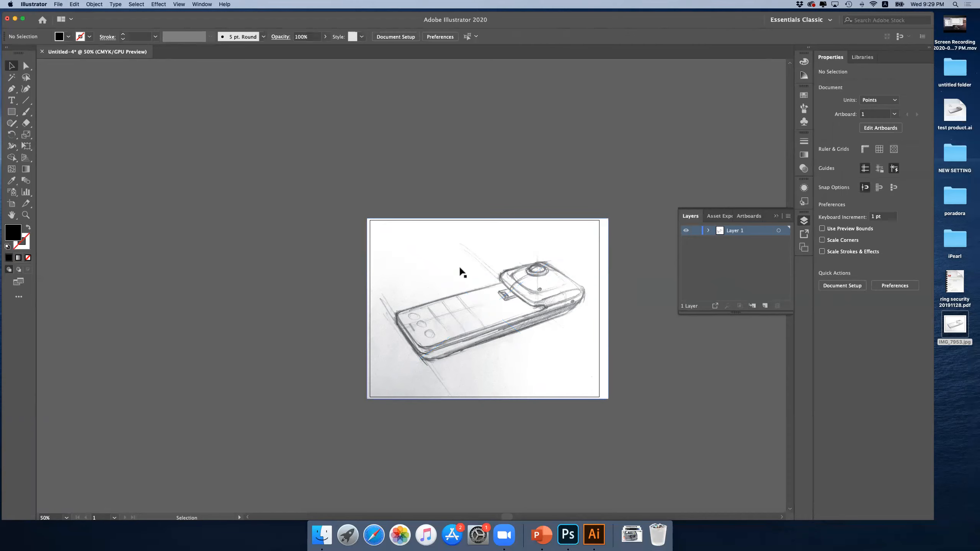
click(489, 307)
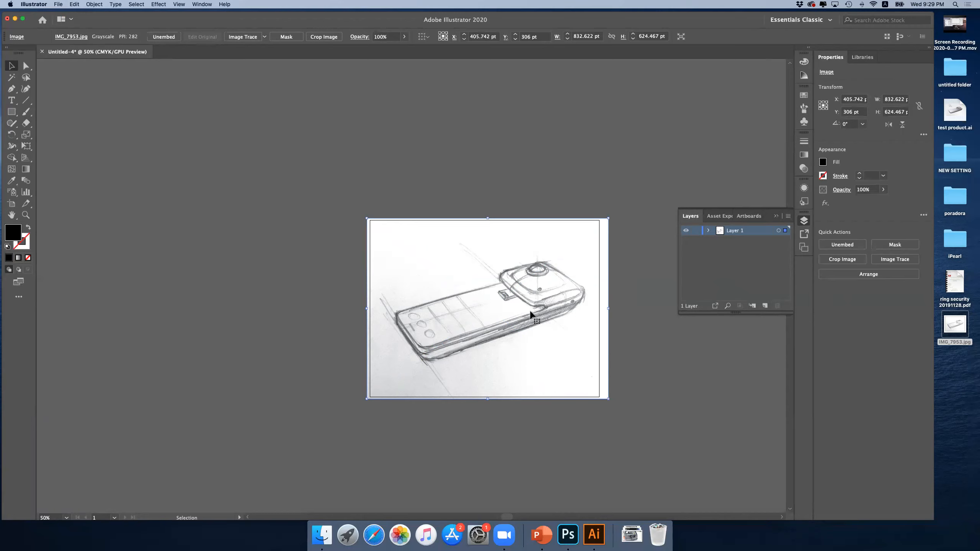
click(517, 189)
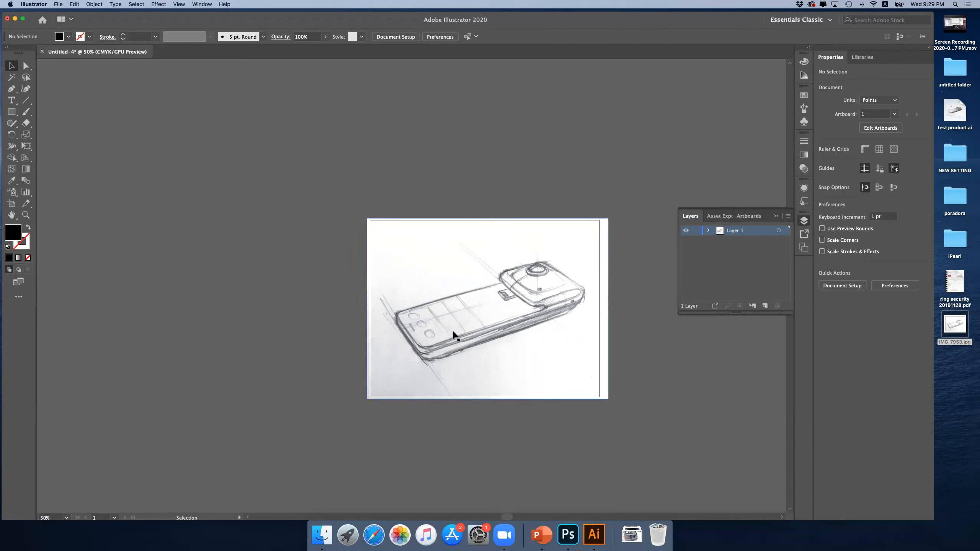
click(464, 306)
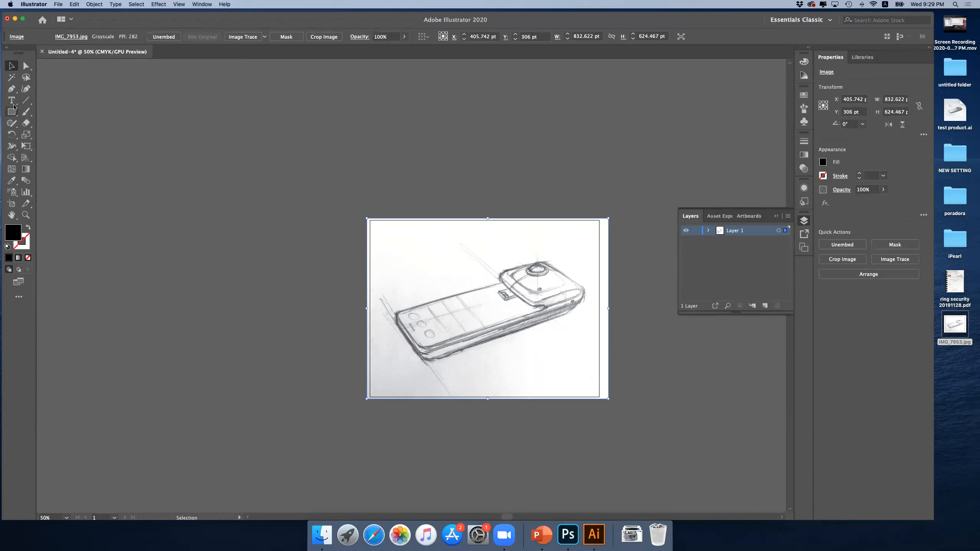
- Draw a straight, slanted two-point line with the Pen tool above the sketched device, ending at about X 483, Y 127 pt, and deselect it
click(9, 90)
click(410, 281)
click(510, 256)
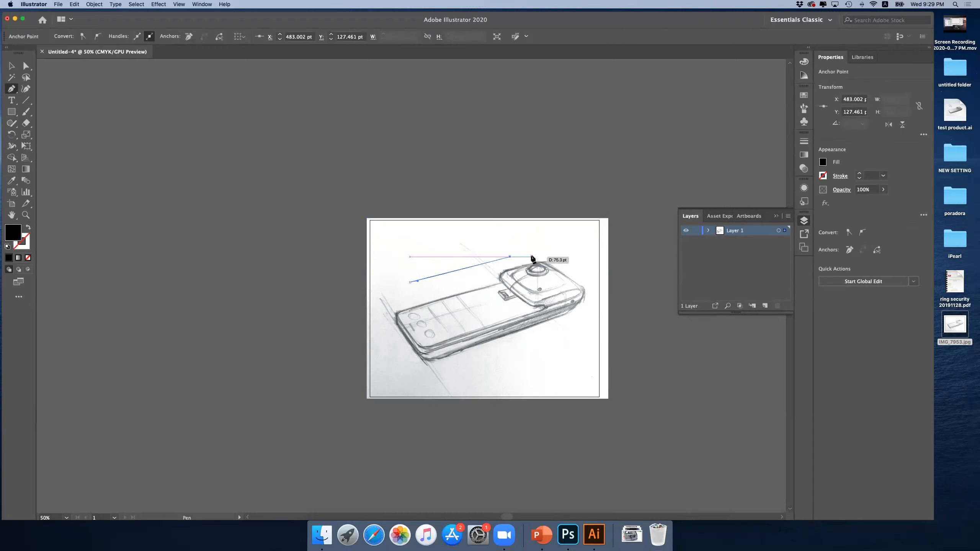
click(822, 162)
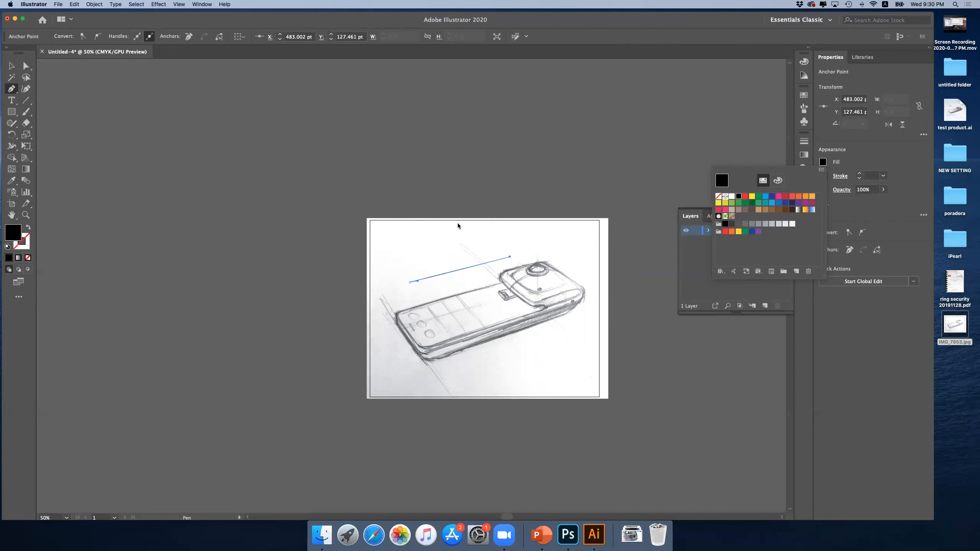
click(481, 187)
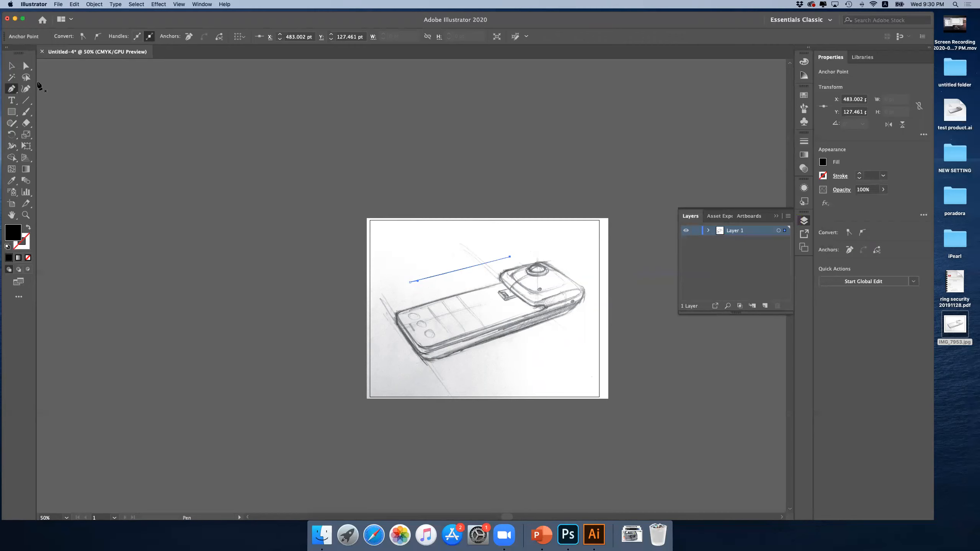
click(10, 66)
click(365, 188)
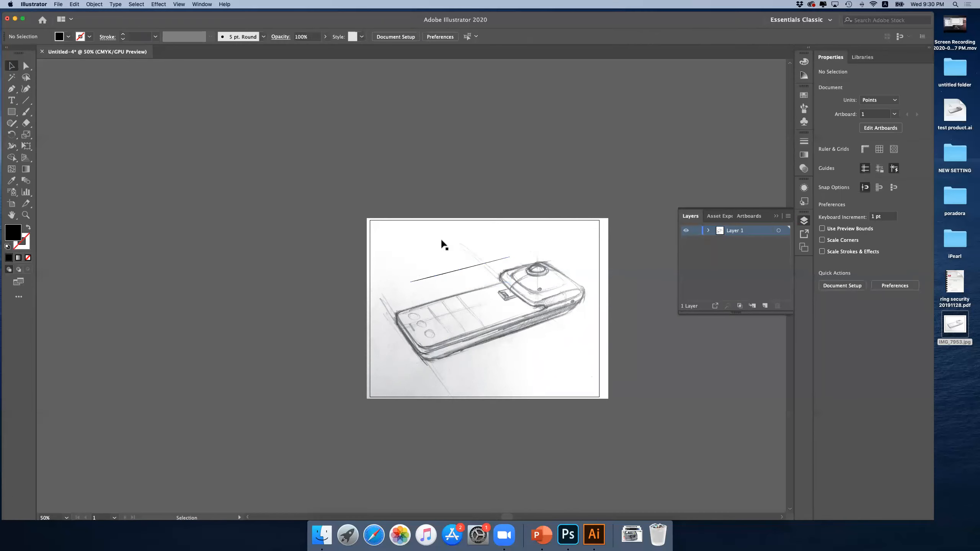
- Move the slanted line down toward the sketched device's upper long edge, centring it at about X 290, Y 243 pt
drag(458, 272, 450, 295)
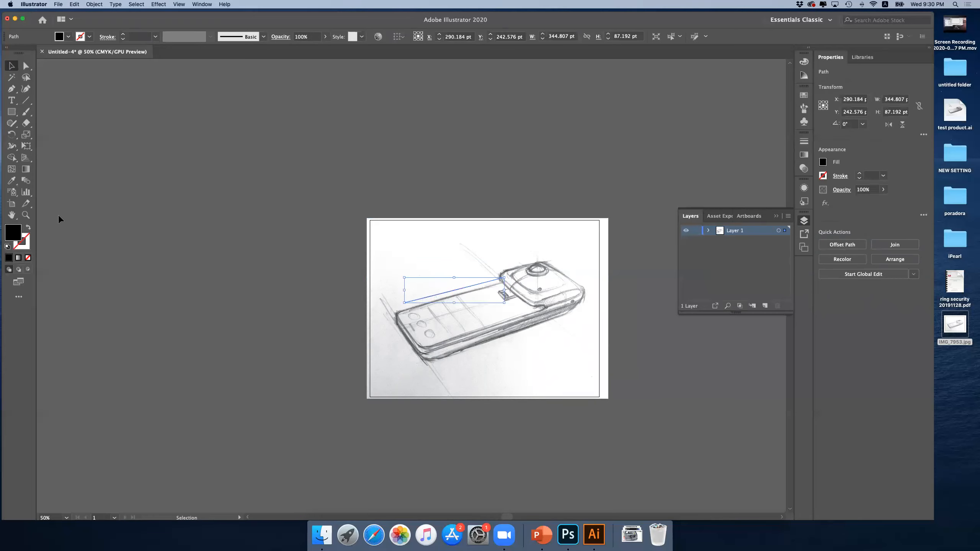
click(26, 215)
click(435, 311)
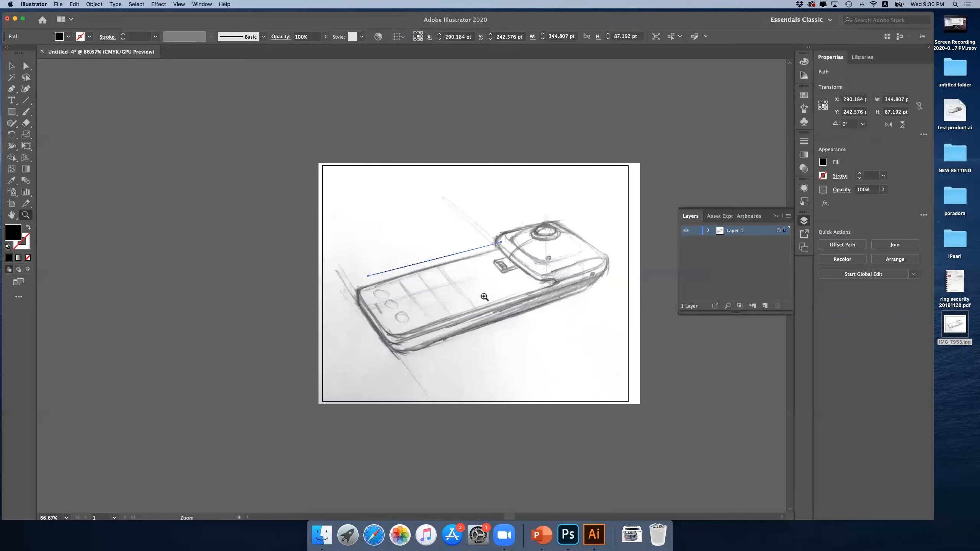
click(482, 290)
click(386, 258)
key(v)
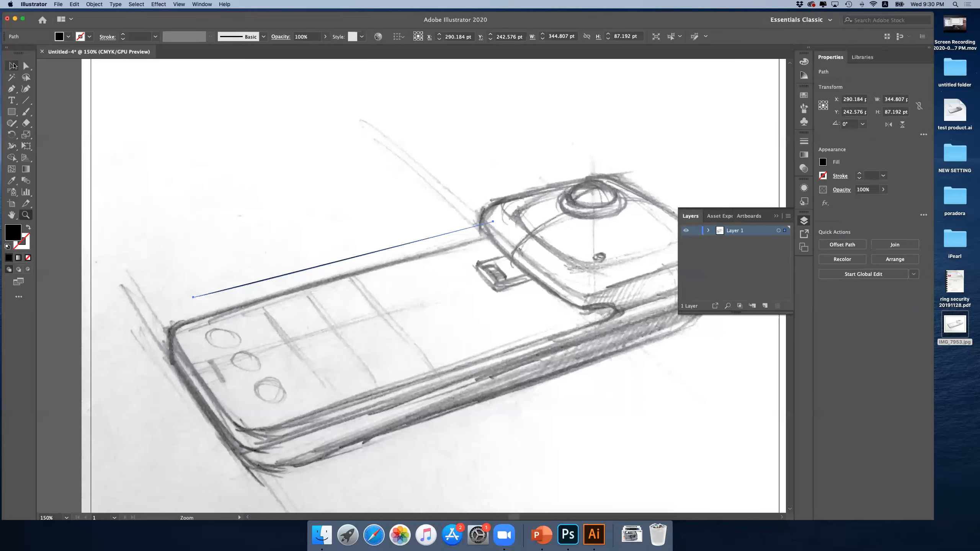
- Undo the accidental move of the sketch image and remove the slanted practice line
click(214, 171)
drag(300, 269, 259, 292)
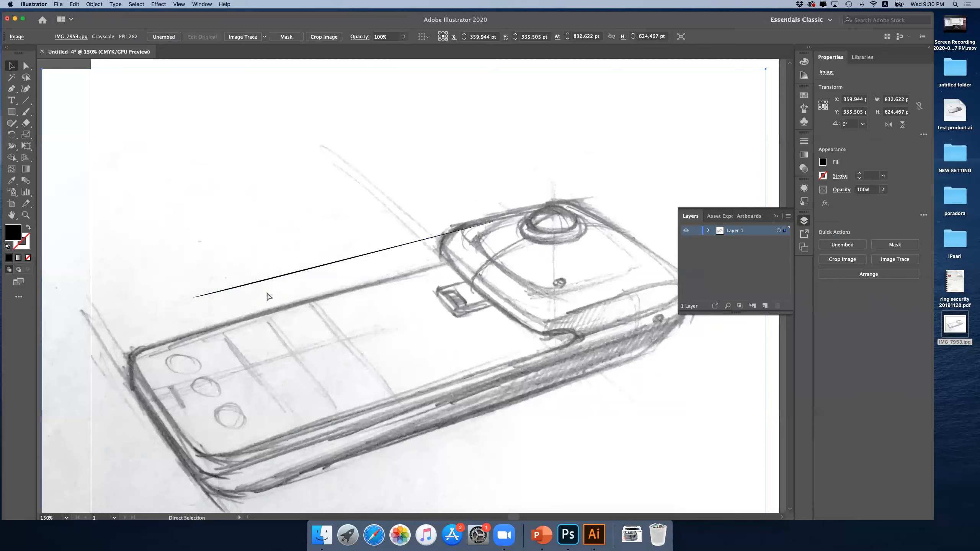
key(super+z)
click(302, 272)
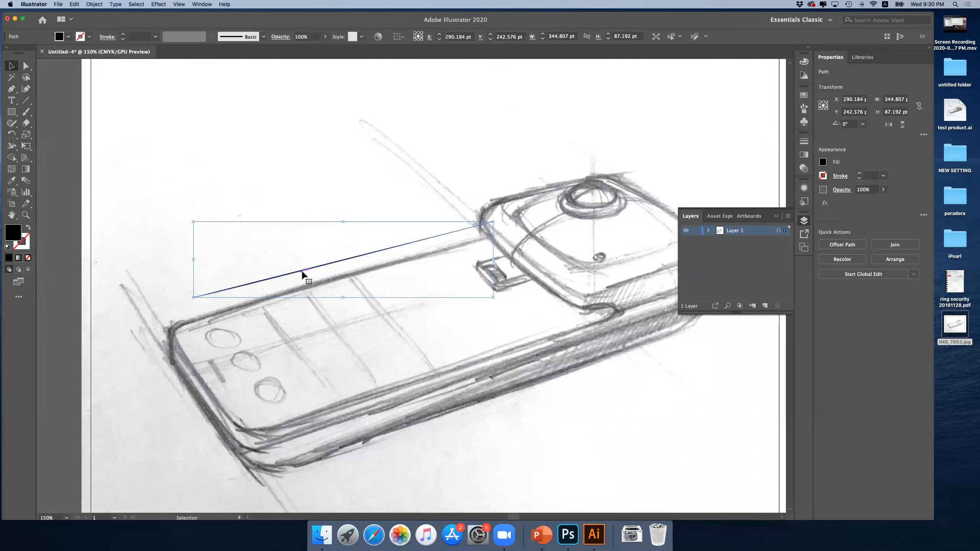
key(super+z)
- Fade the sketch image by setting its opacity to 62%
click(27, 217)
alt+click(341, 288)
alt+click(341, 288)
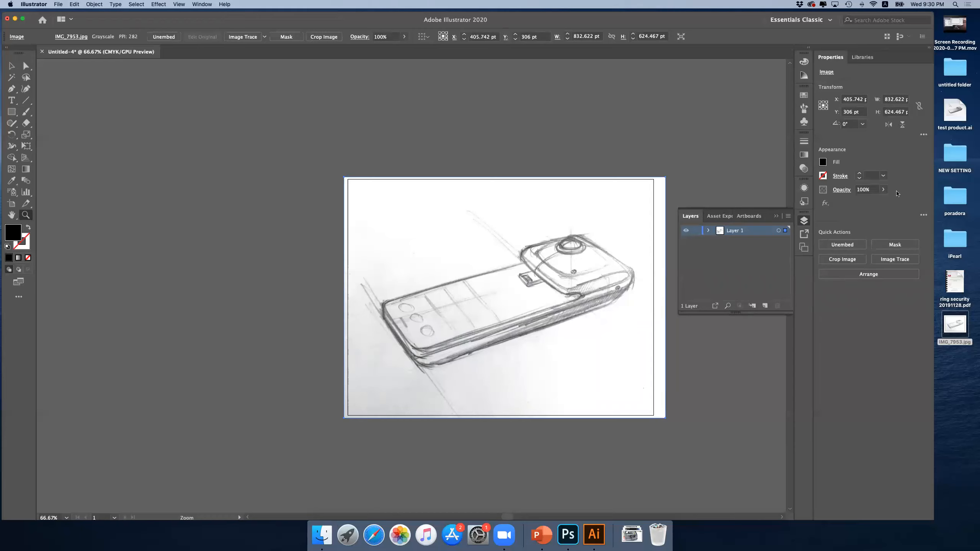
click(883, 189)
drag(875, 204, 868, 205)
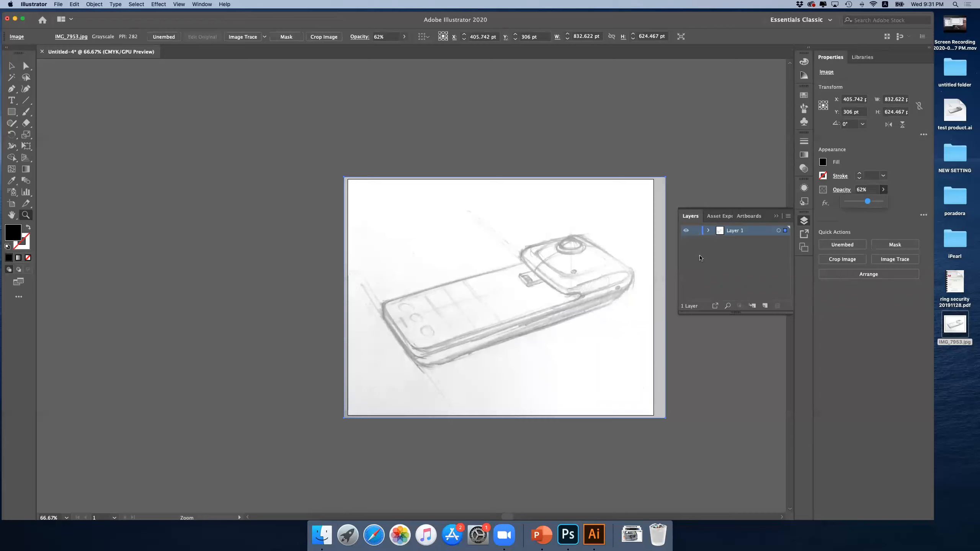
- Lock the layer holding the sketch and create a new layer above it
click(696, 231)
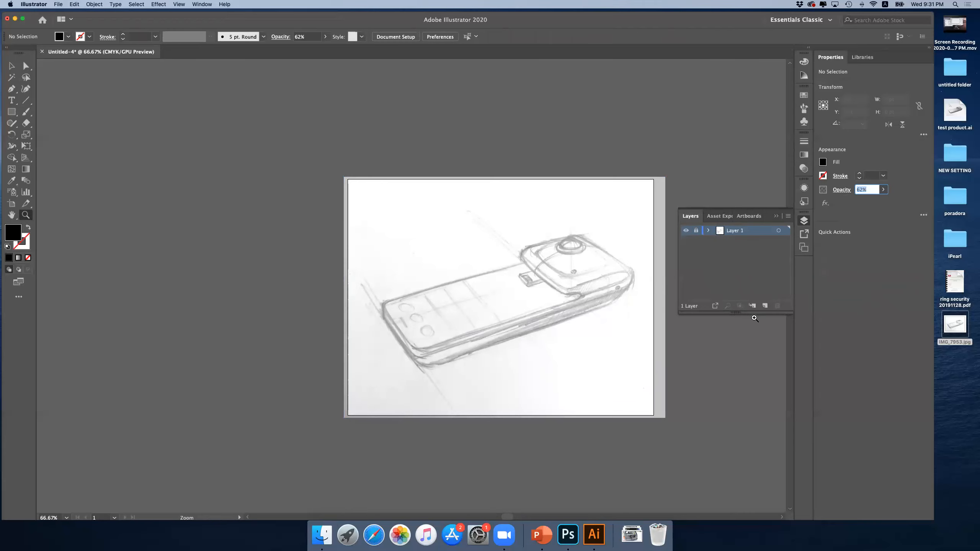
click(765, 306)
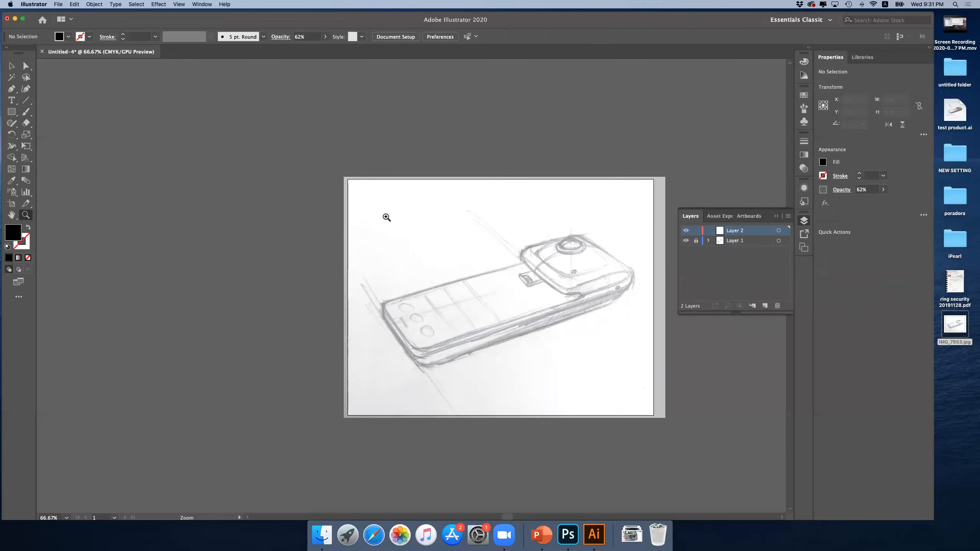
- Trace the device's upper long edge and the camera module's top with the Pen tool, from about X 97, Y 320 pt to X 708, Y 213 pt
drag(540, 312, 675, 285)
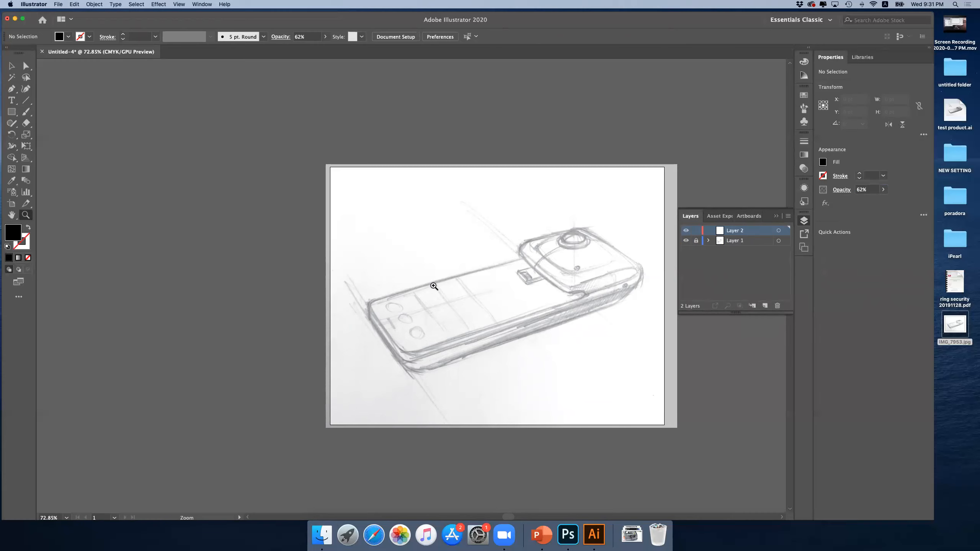
click(518, 316)
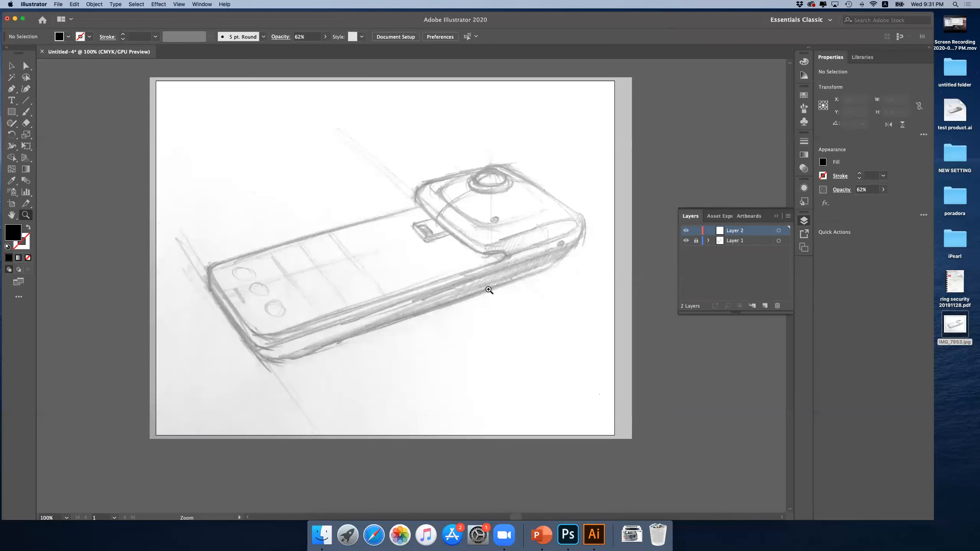
scroll(469, 275, left, 5)
click(10, 66)
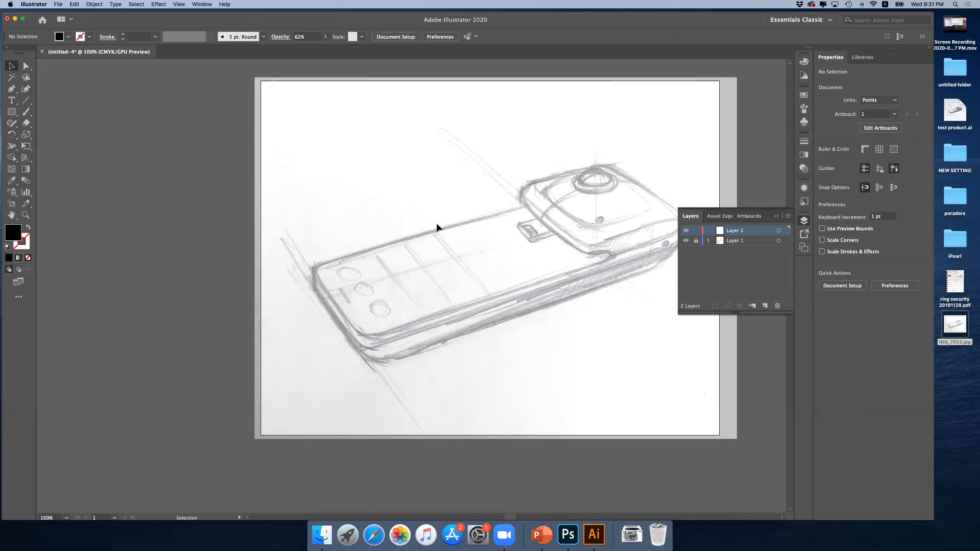
key(p)
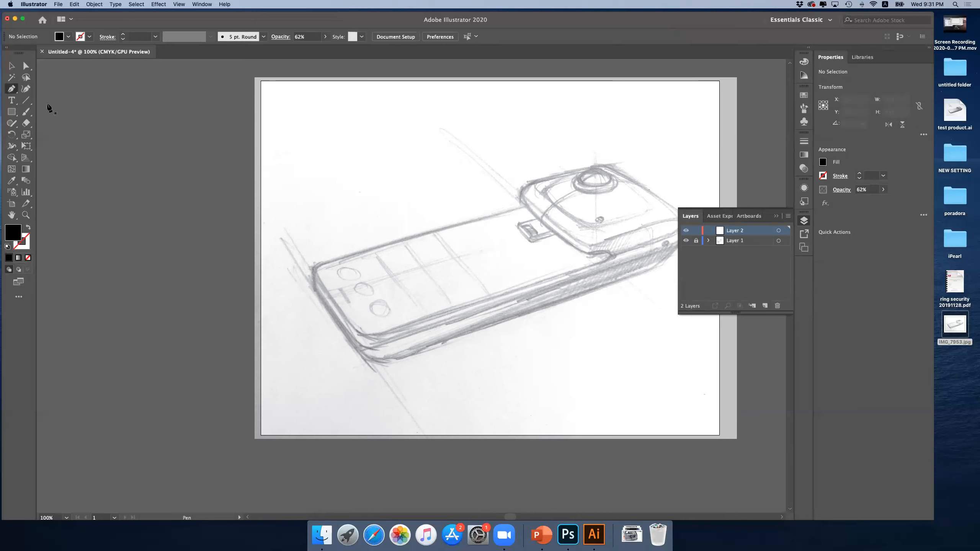
click(316, 266)
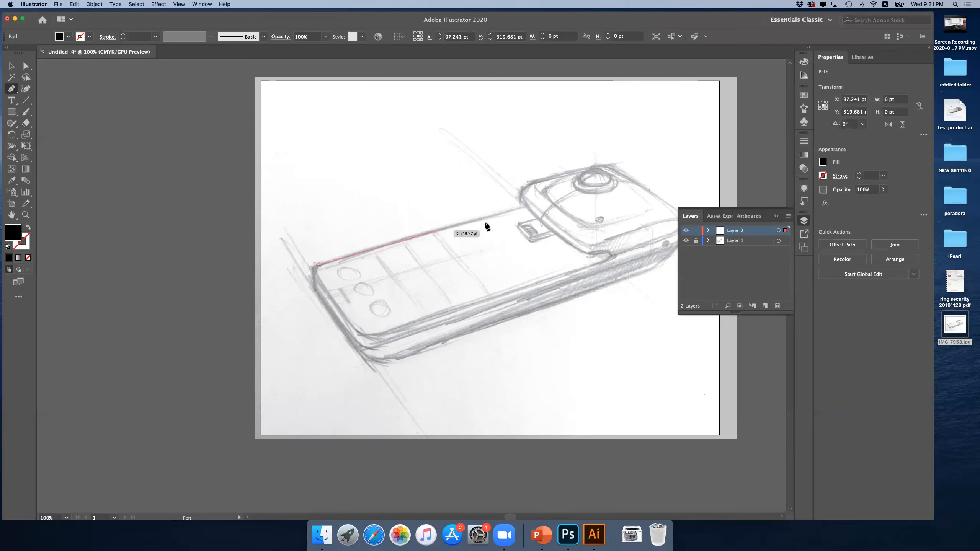
click(523, 207)
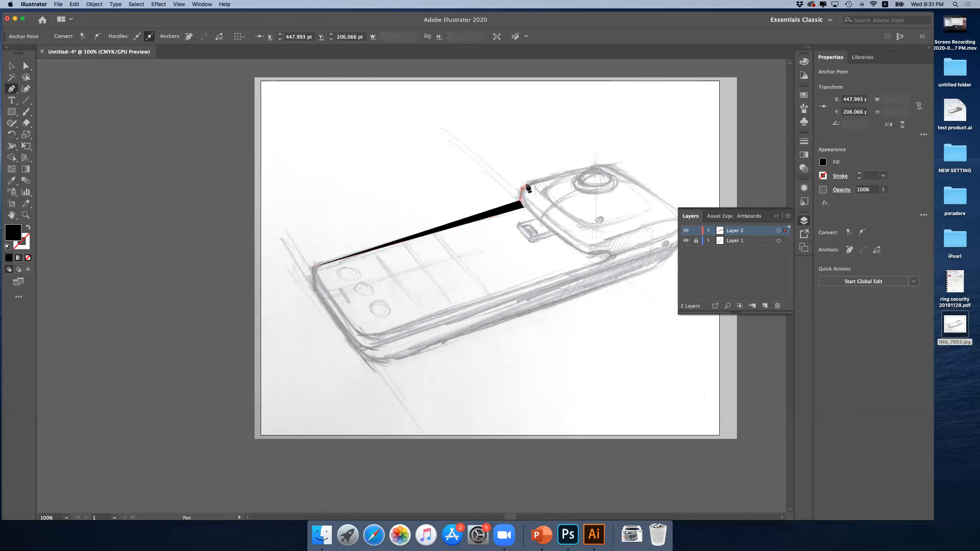
click(523, 189)
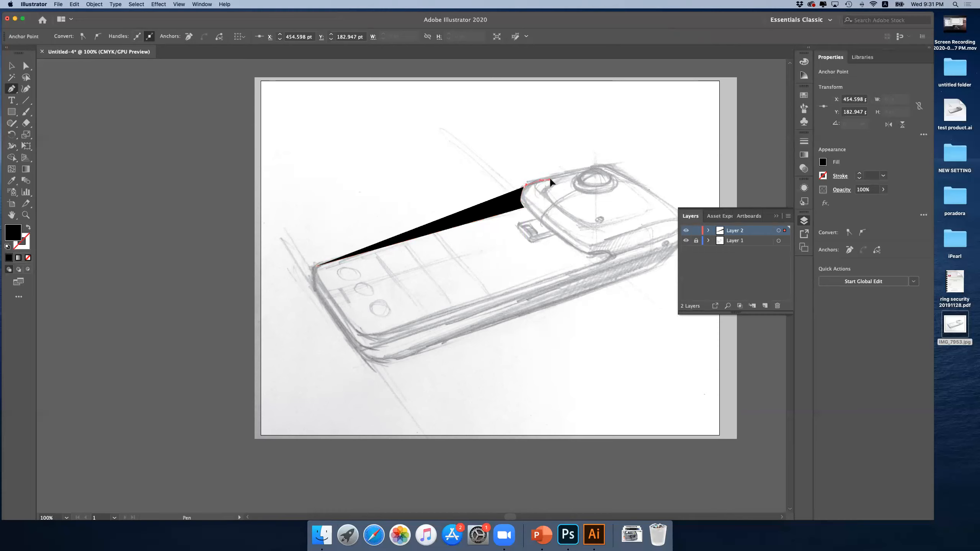
click(594, 168)
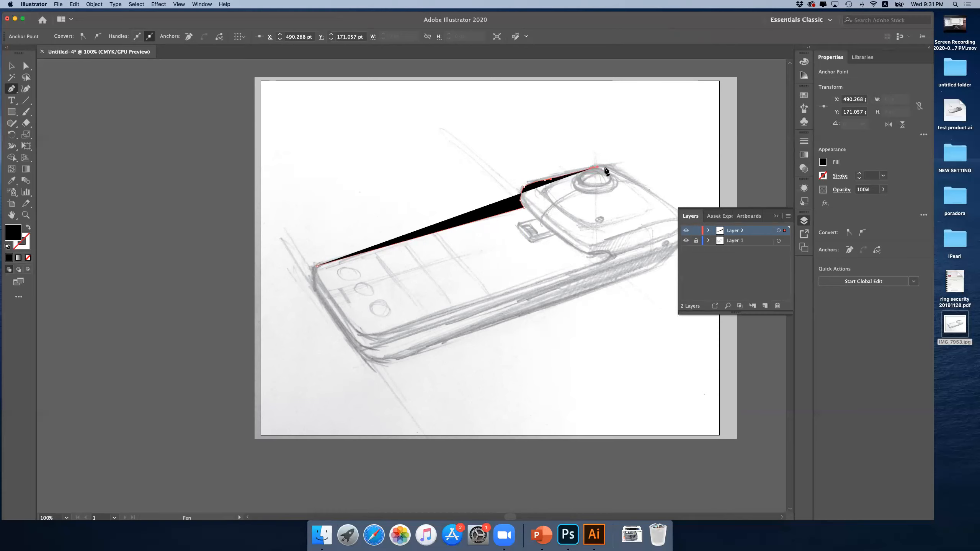
click(612, 168)
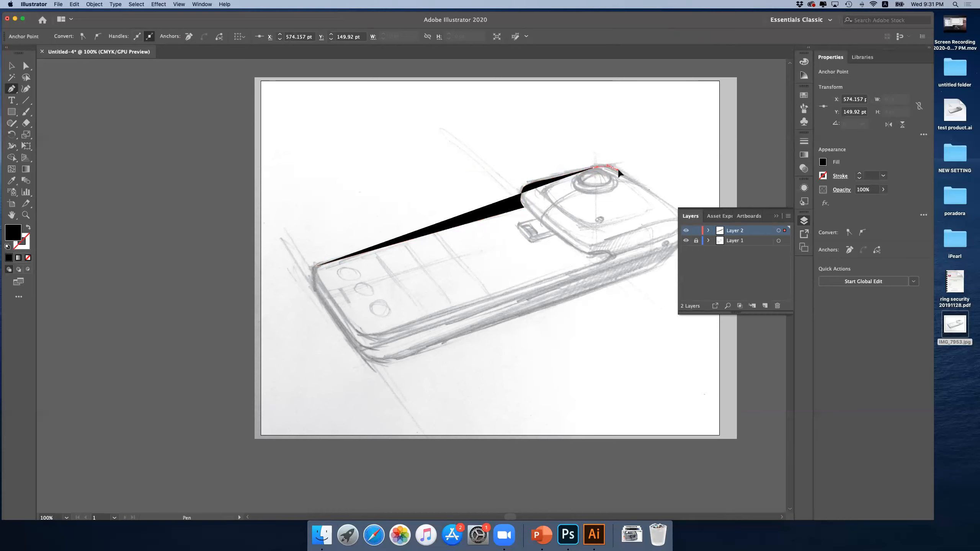
click(648, 188)
click(672, 205)
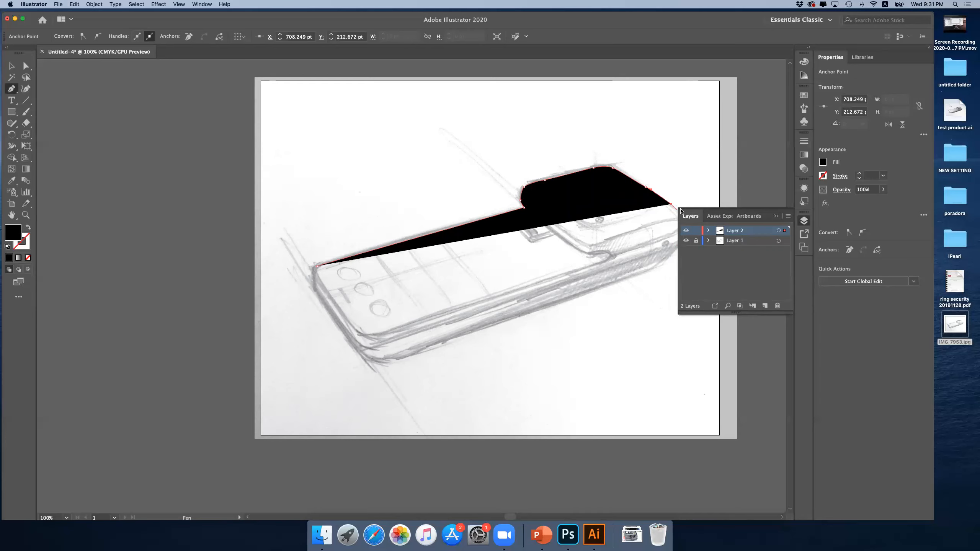
- Continue the outline down the camera end, along the lower long edge and around the other end, closing it at the first anchor
click(671, 255)
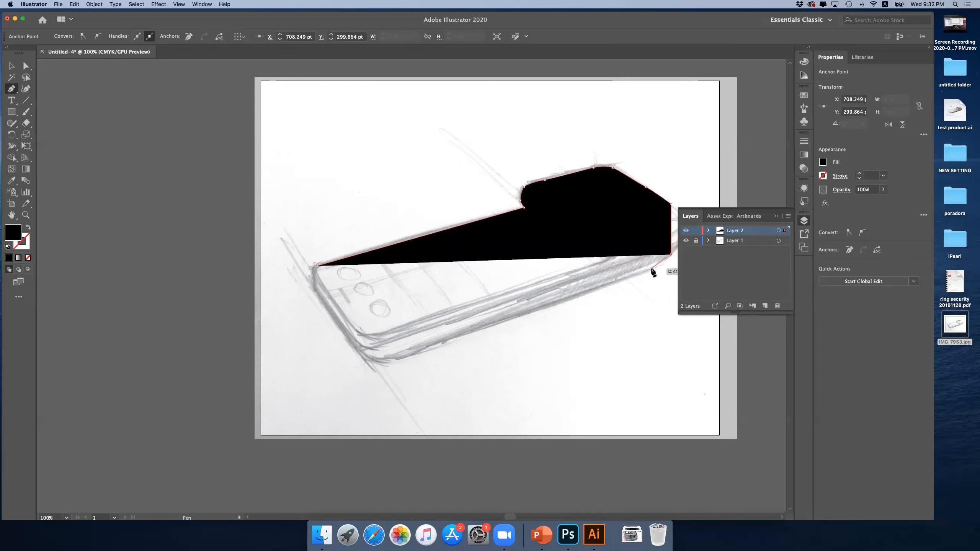
click(659, 265)
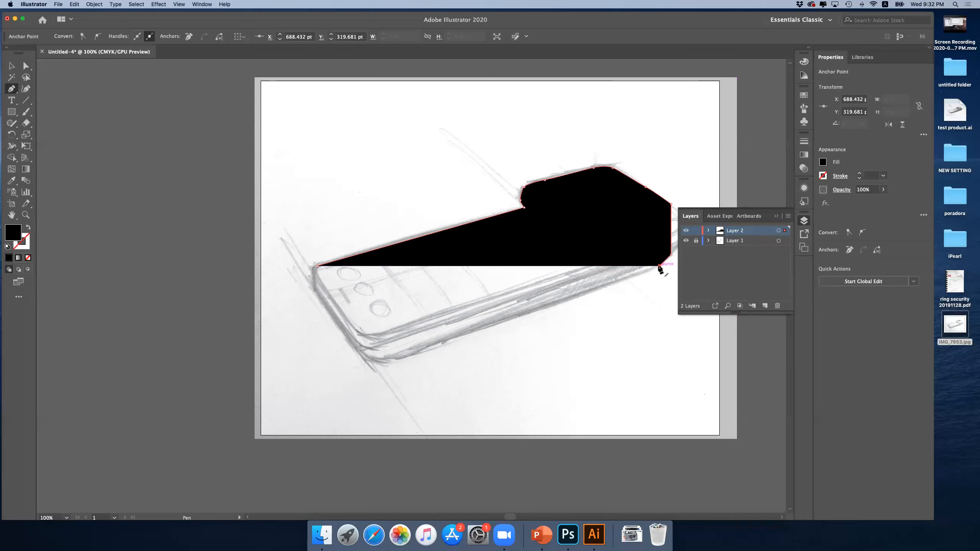
click(388, 361)
drag(360, 354, 353, 349)
click(326, 313)
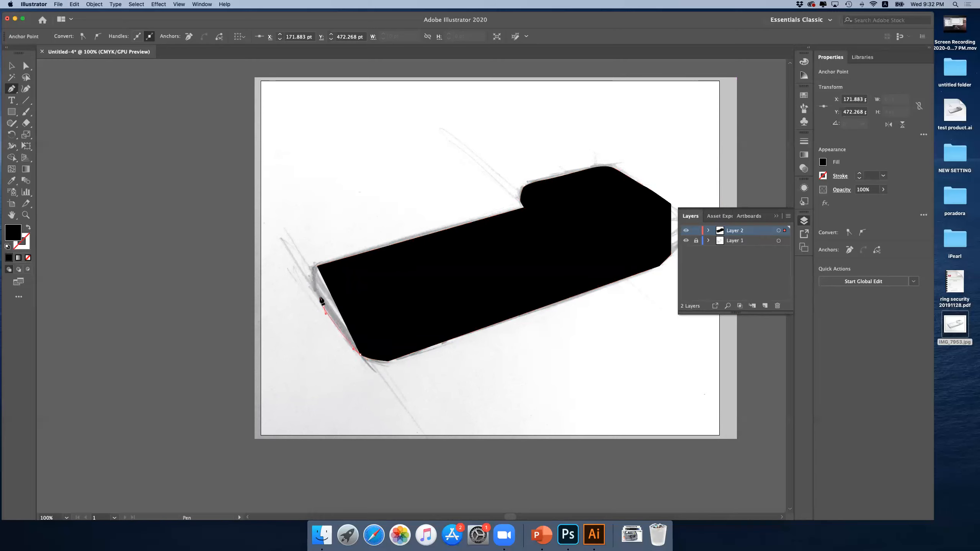
click(315, 289)
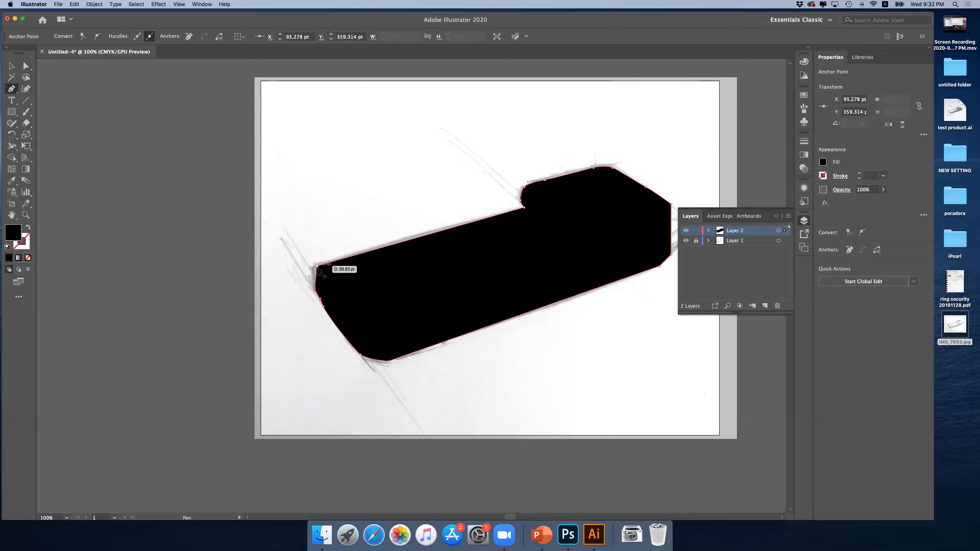
click(327, 266)
key(v)
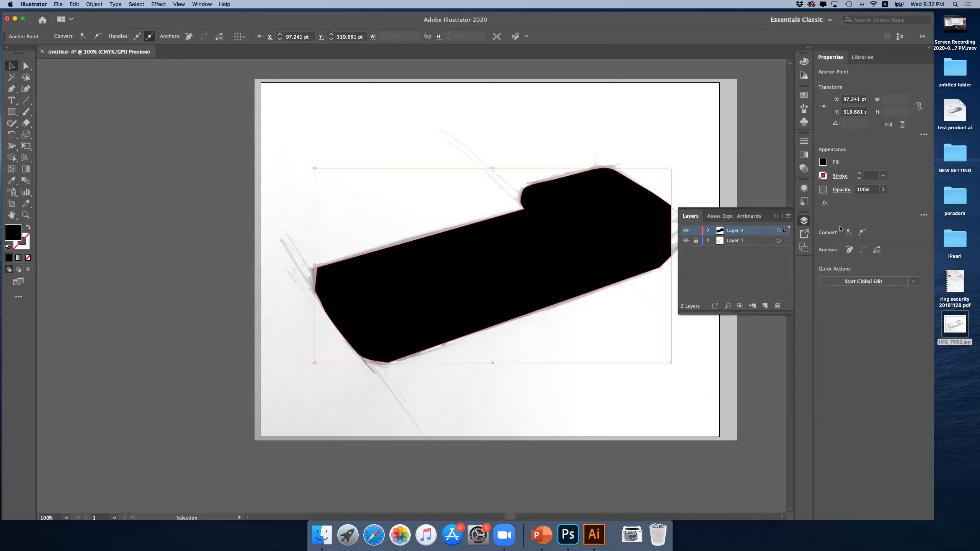
- Give the traced outline no fill and a 1 pt dark grey stroke (C=0 M=0 Y=0 K=90), and deselect it
click(823, 163)
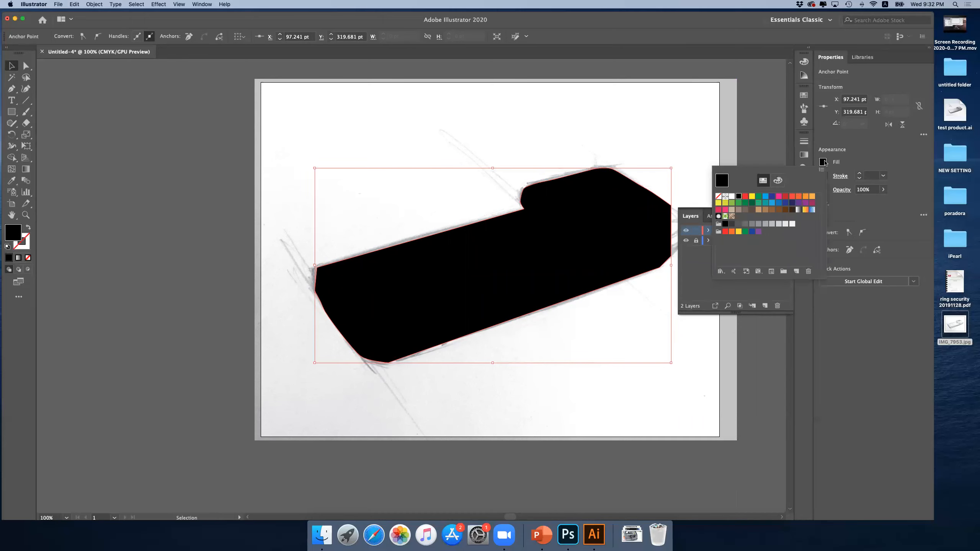
click(718, 197)
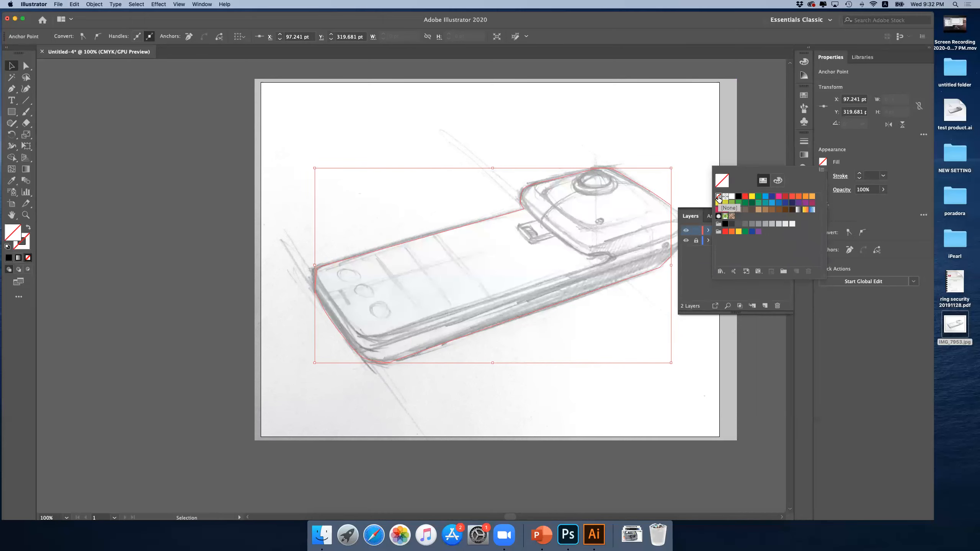
click(860, 167)
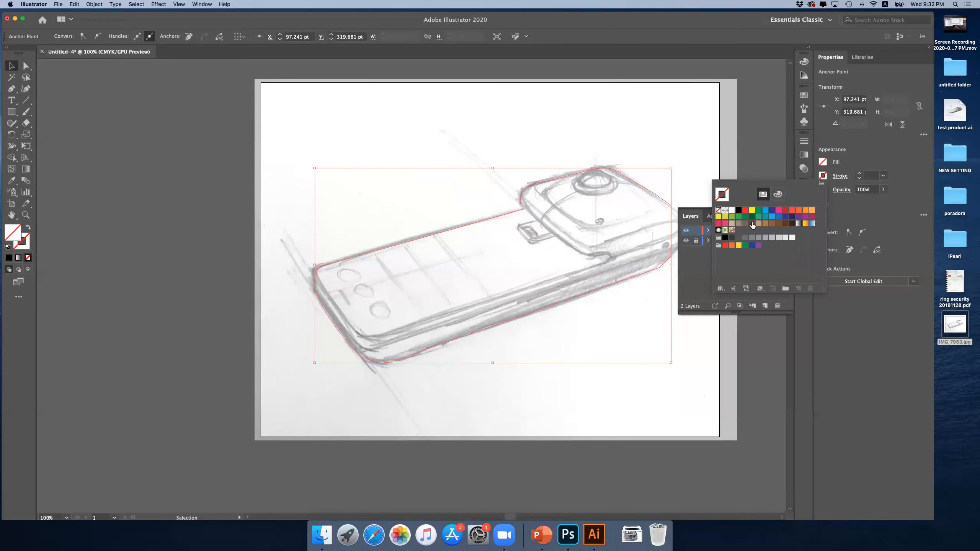
click(732, 238)
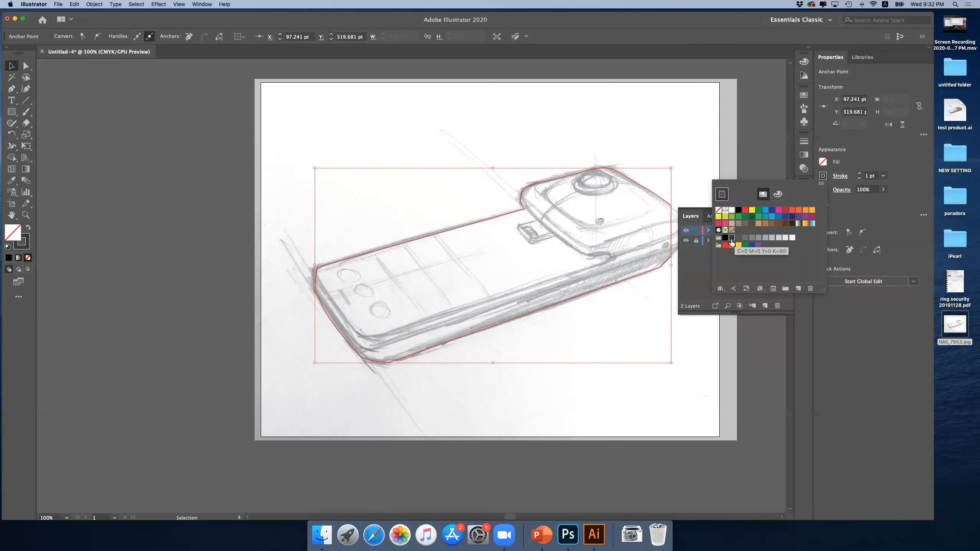
click(385, 154)
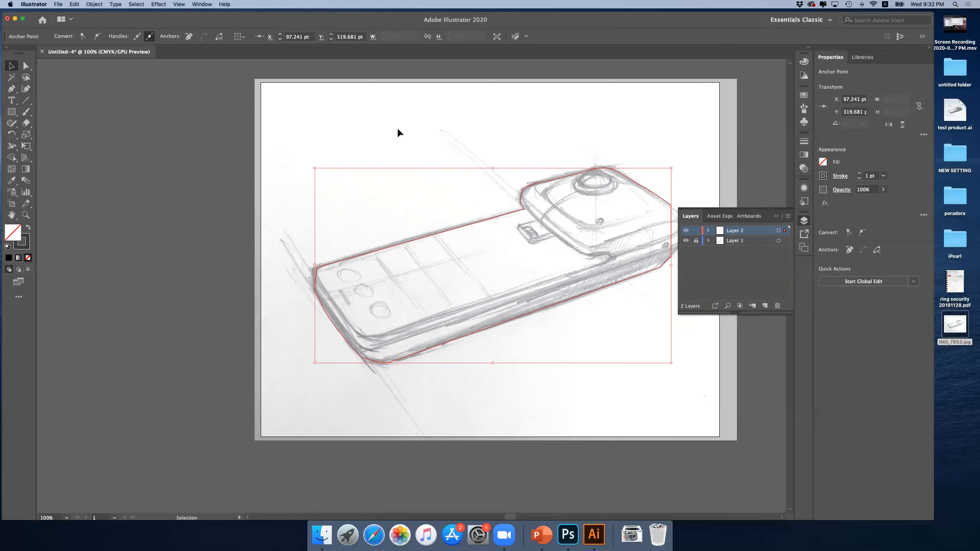
click(404, 152)
click(775, 216)
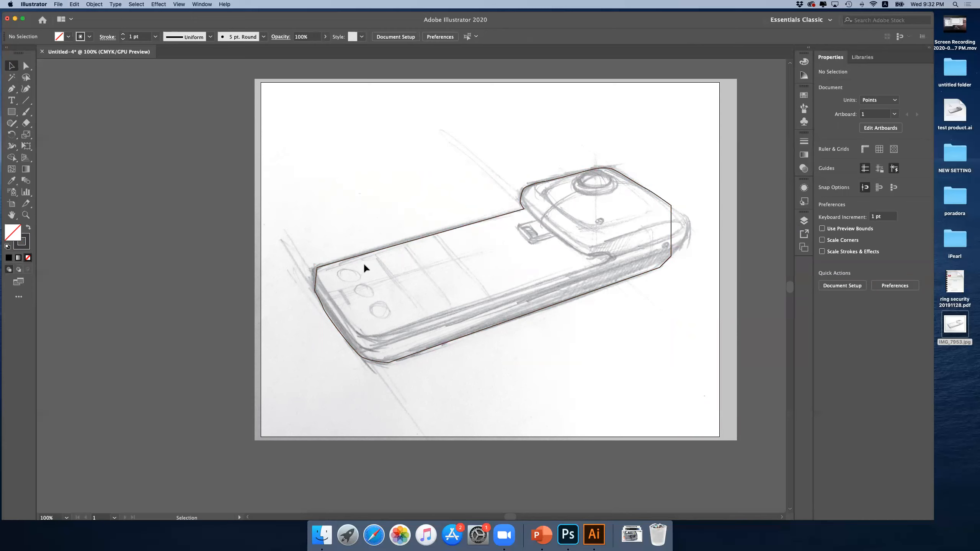
- Delete the traced device outline
click(373, 252)
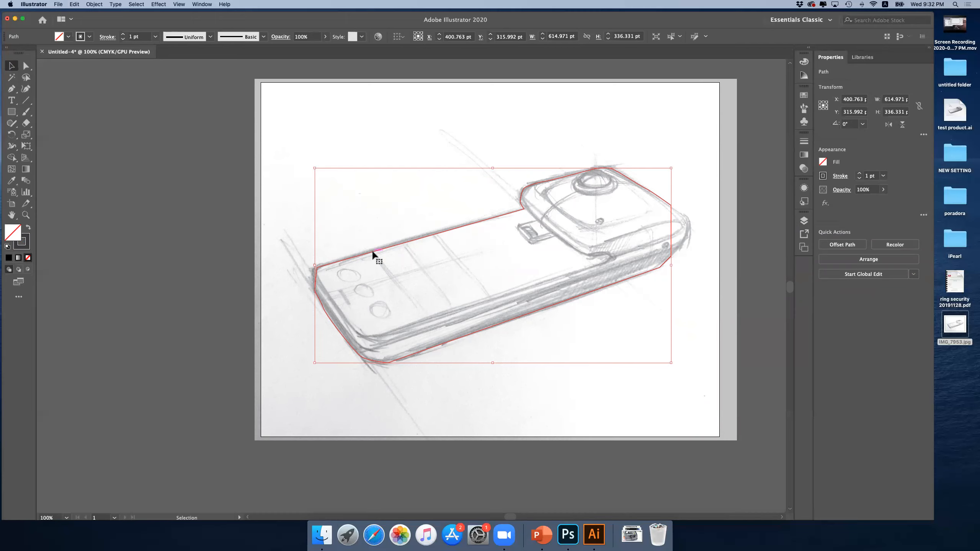
key(Delete)
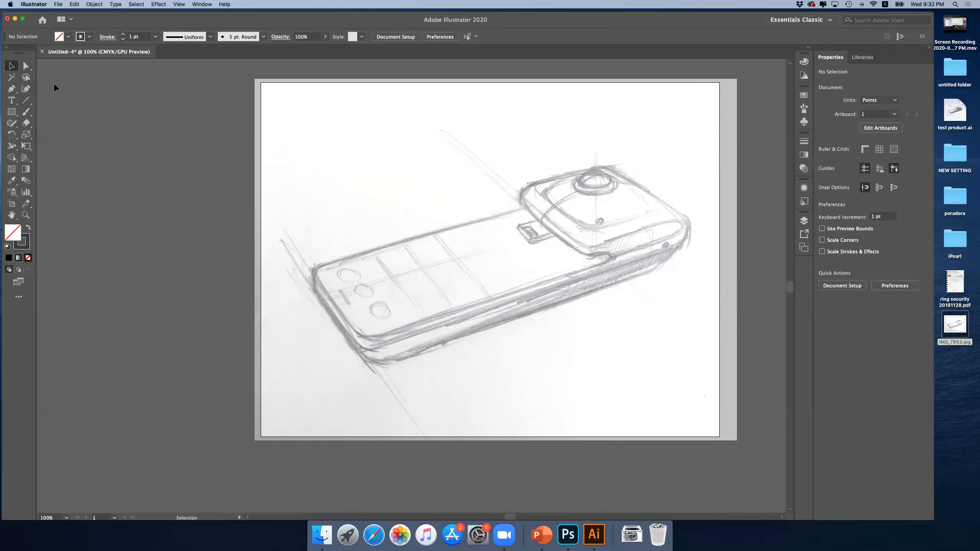
- Draw a straight Pen tool segment along the device's upper long edge, ending at the camera module at about X 457, Y 218 pt
click(11, 89)
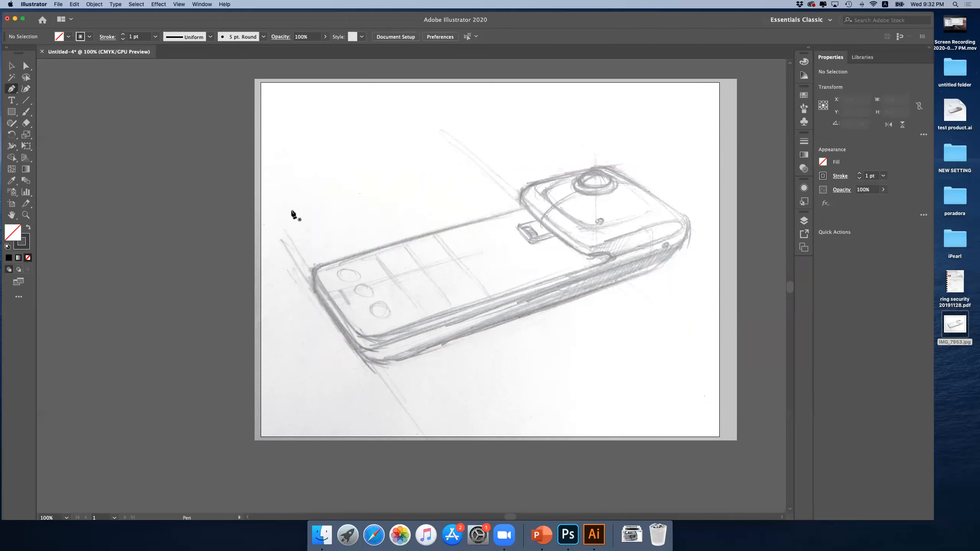
click(313, 268)
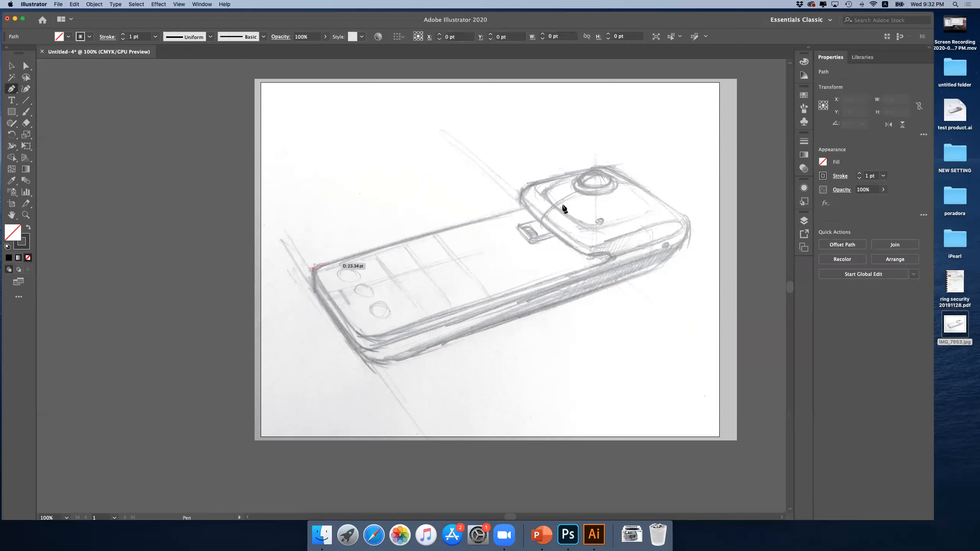
click(525, 209)
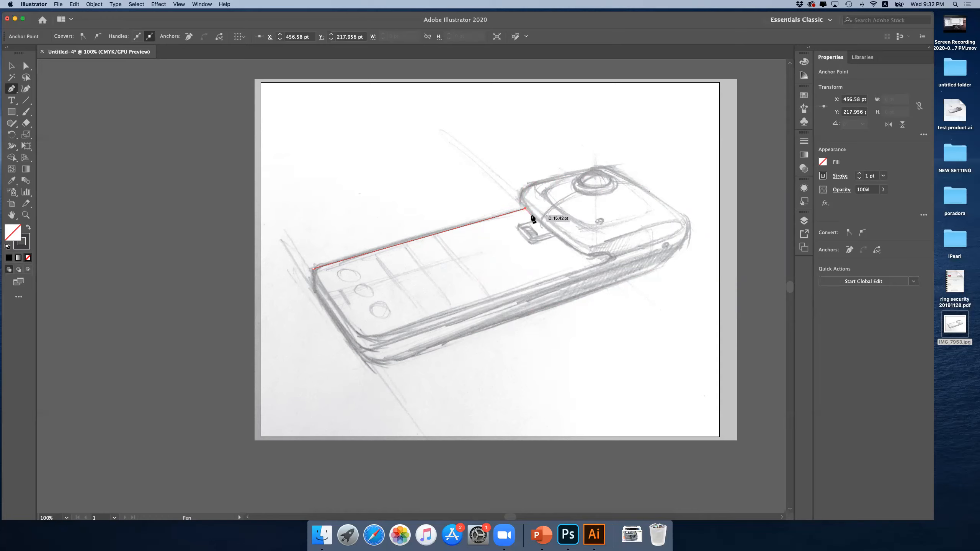
- End the upper long edge segment and apply the width profile that swells in the middle and tapers at both ends
key(Escape)
click(11, 65)
click(340, 187)
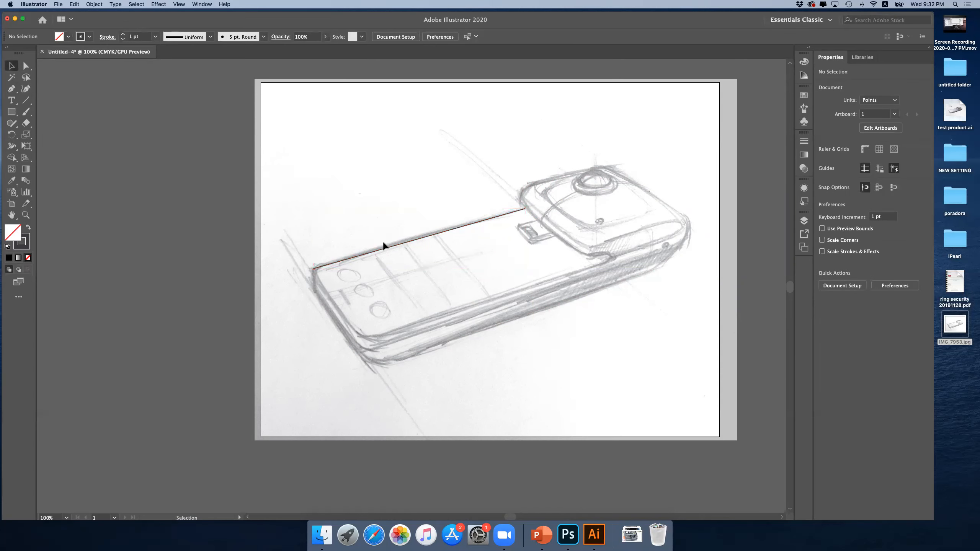
click(389, 249)
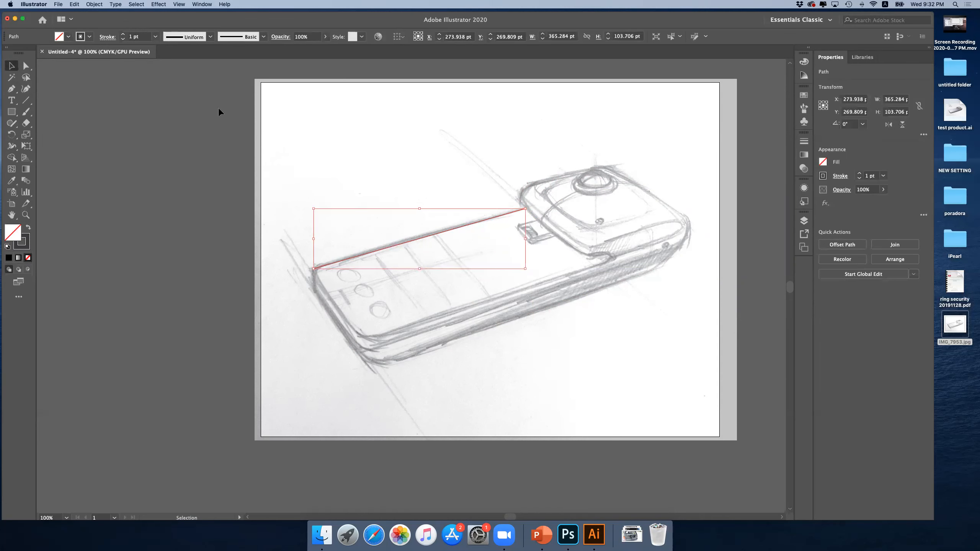
click(300, 137)
click(26, 215)
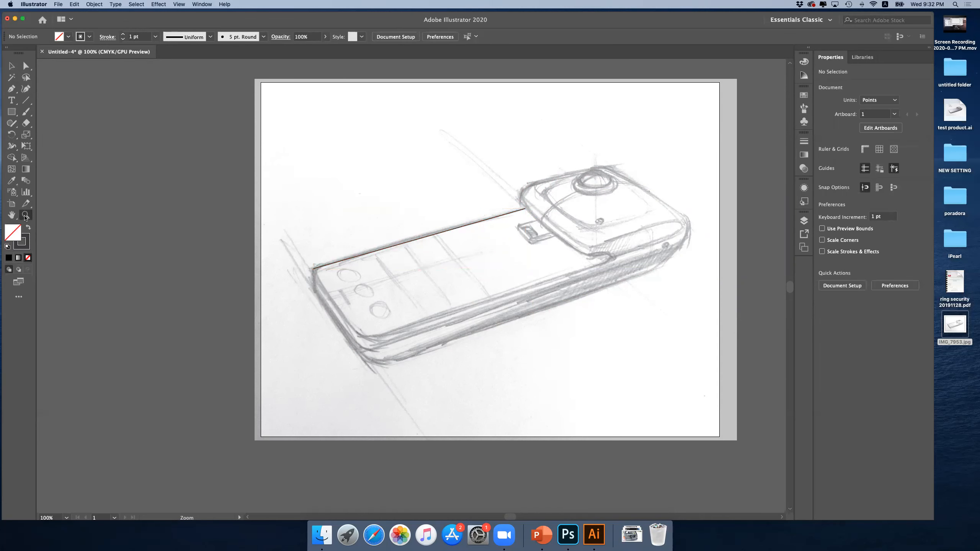
drag(396, 280, 404, 281)
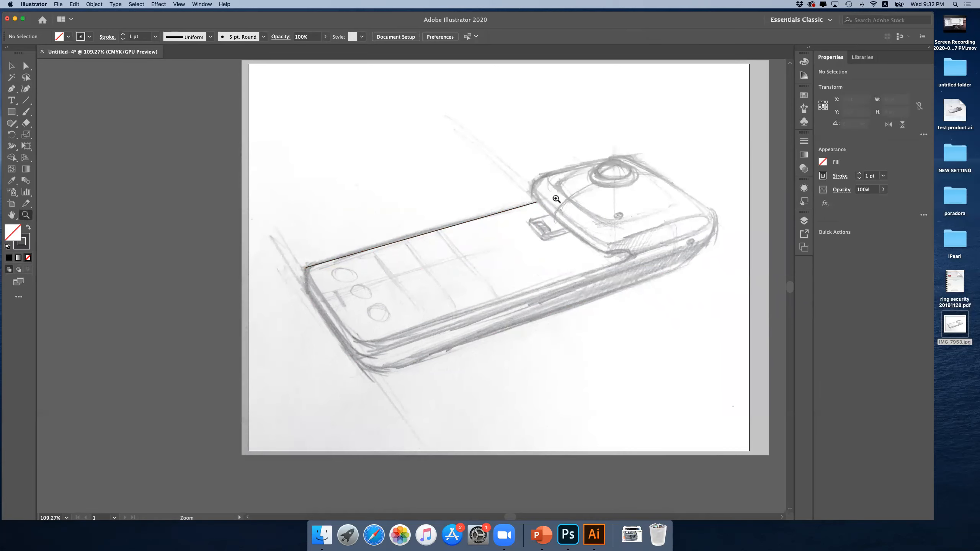
click(11, 66)
click(371, 248)
click(210, 37)
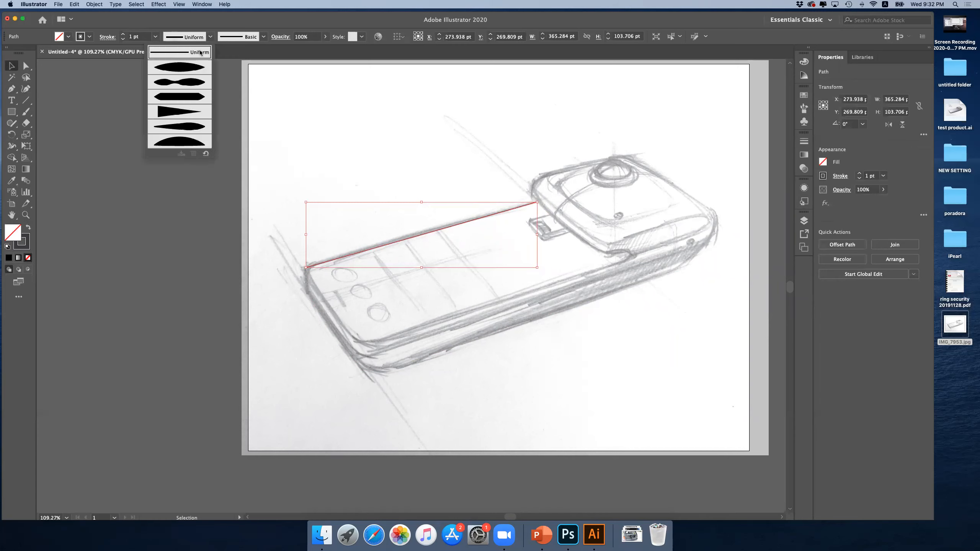
click(189, 70)
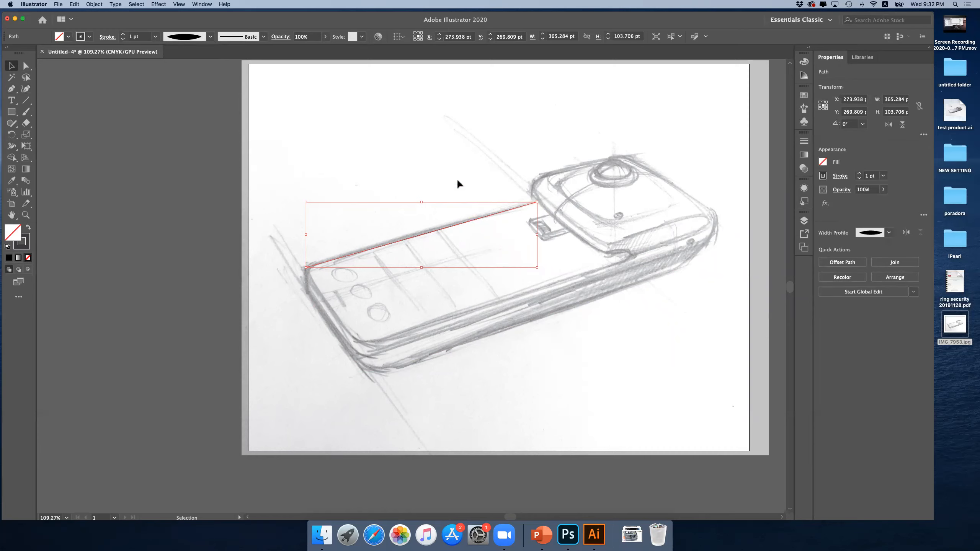
- Try a 3 pt stroke on the upper edge line, and settle on a stroke weight of 2 pt
click(883, 176)
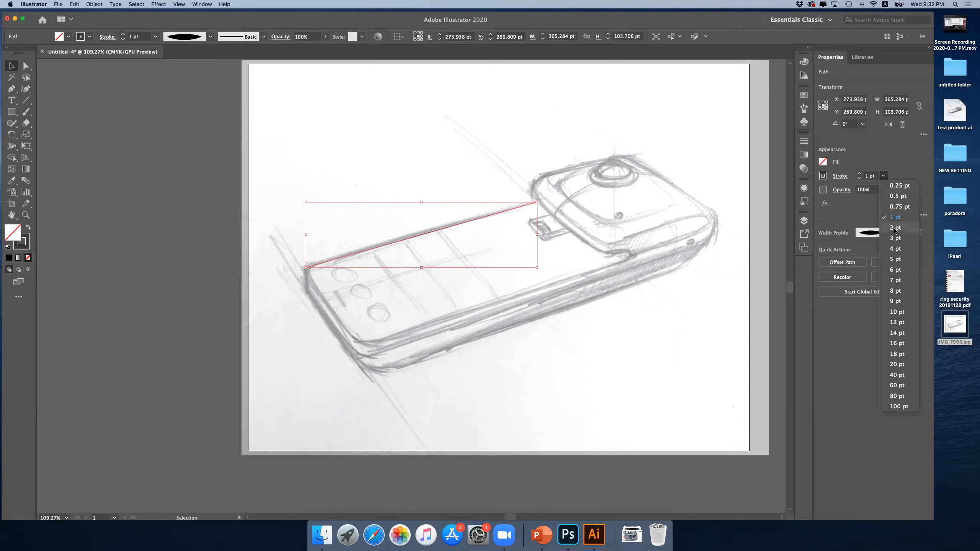
click(896, 238)
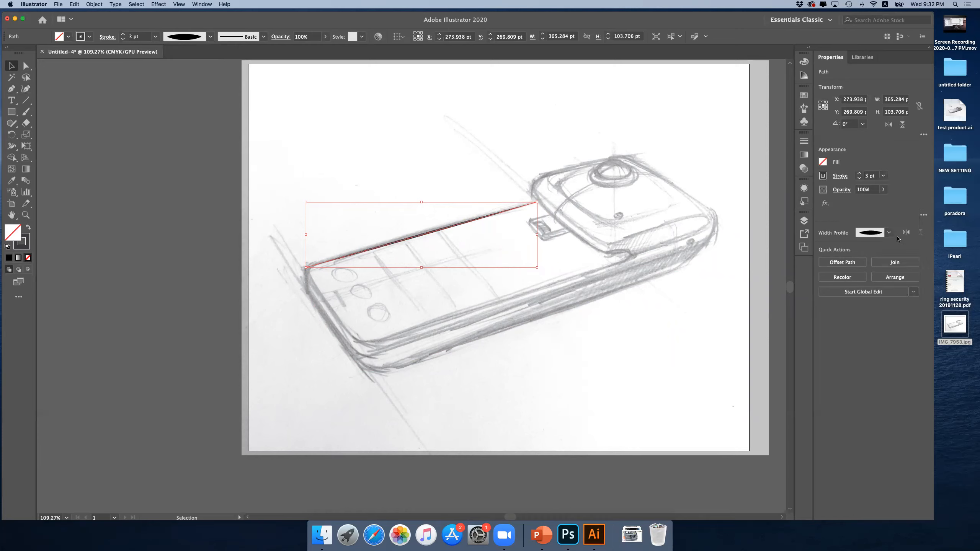
click(883, 176)
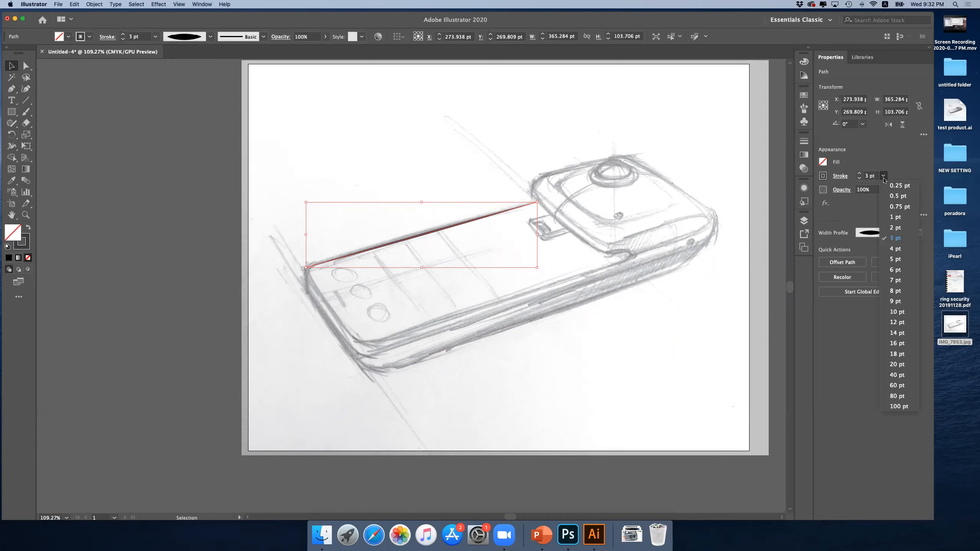
click(898, 162)
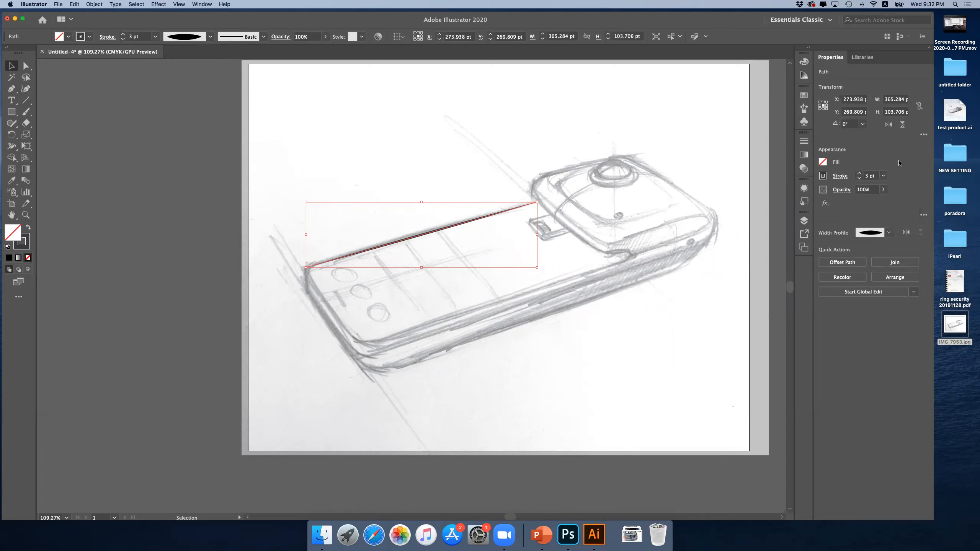
click(884, 176)
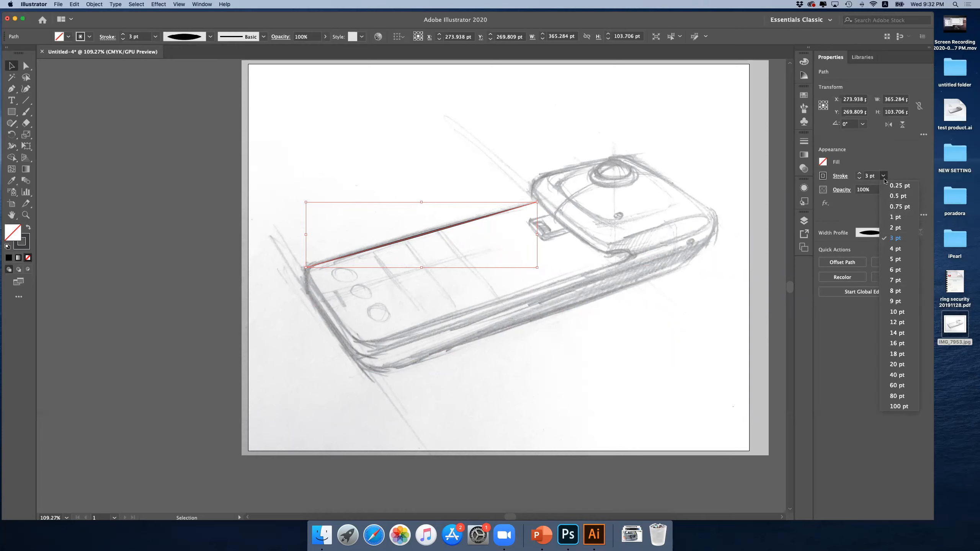
click(895, 228)
- Reduce the upper edge line's opacity to 70% and deselect it
click(883, 189)
drag(882, 202, 864, 203)
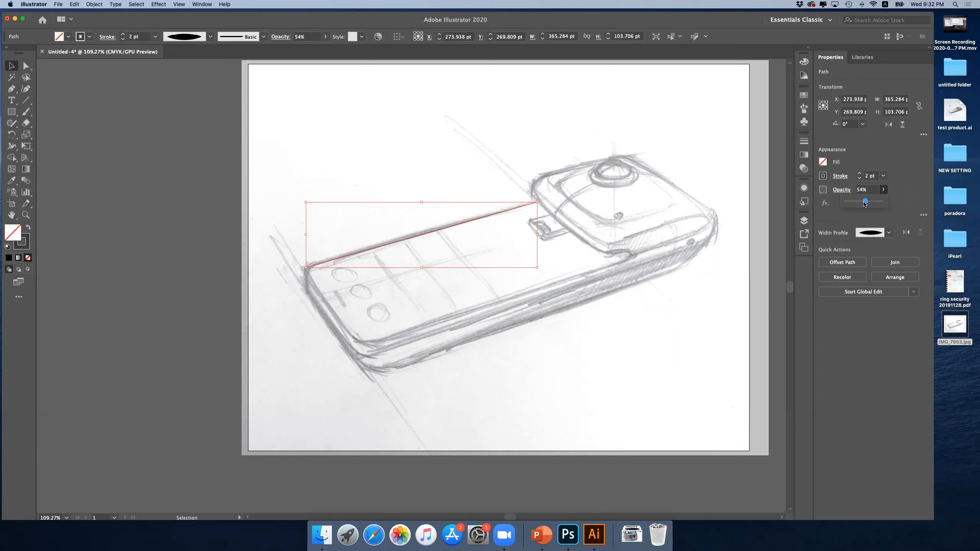
click(497, 172)
click(475, 218)
click(883, 189)
drag(865, 201, 870, 202)
click(503, 176)
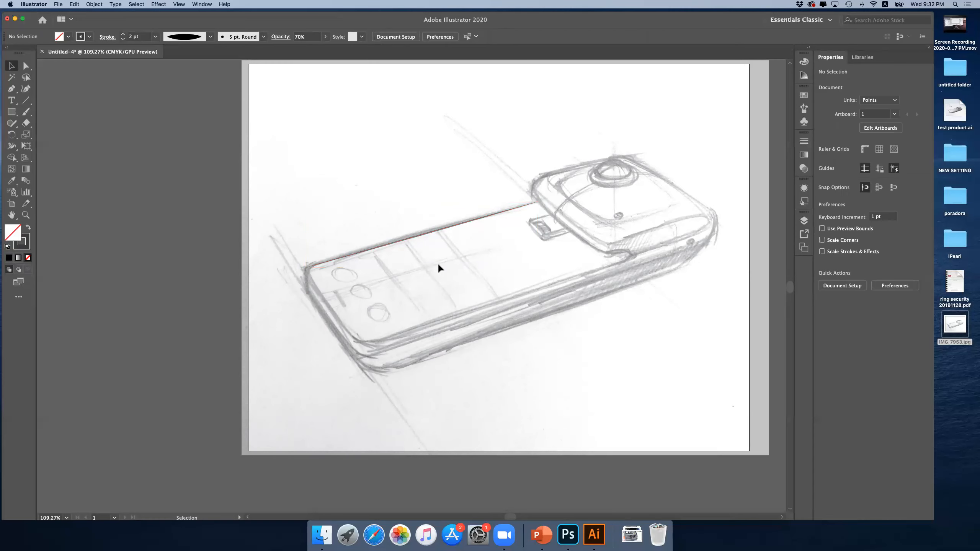
- Examine the tapered upper edge line against the sketch up close and at 150% magnification
click(25, 215)
click(351, 267)
click(432, 291)
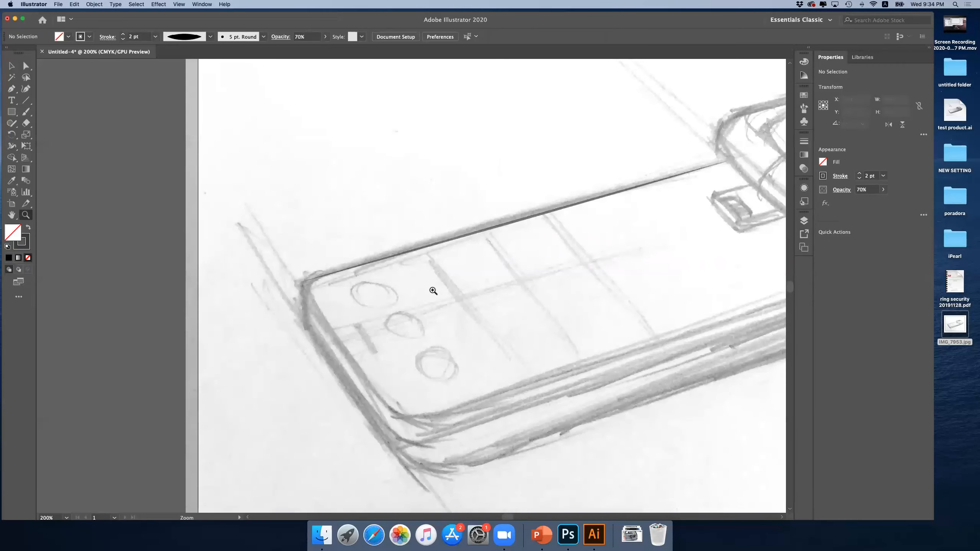
click(435, 284)
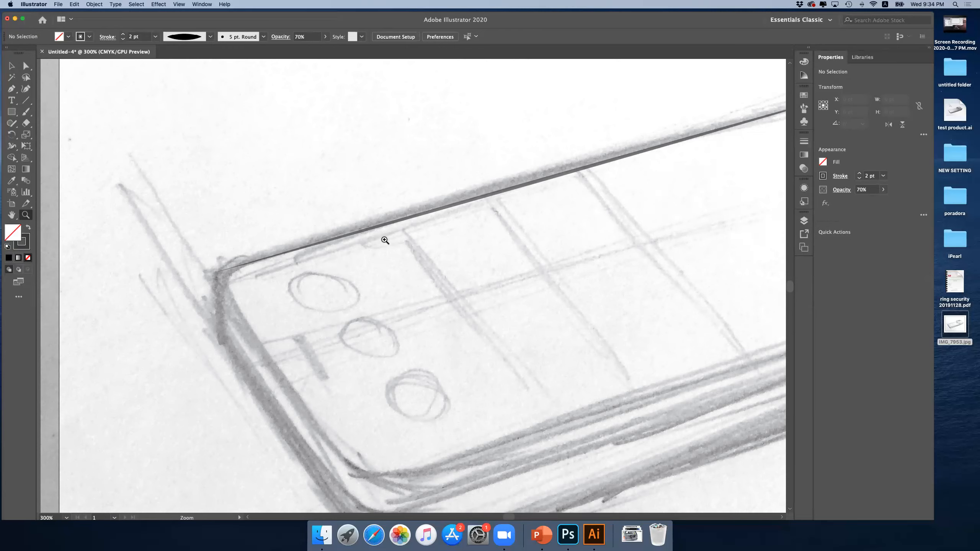
alt+click(401, 243)
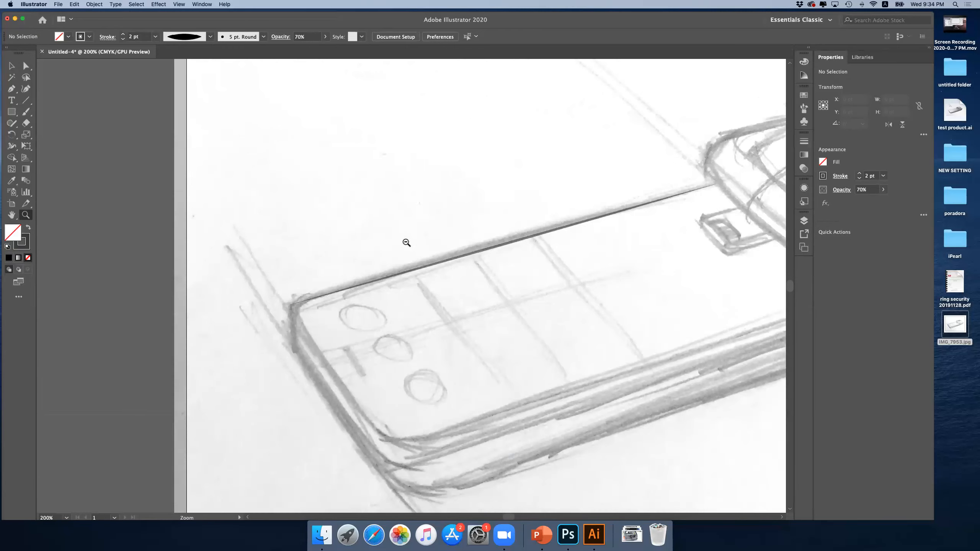
alt+click(605, 234)
click(12, 66)
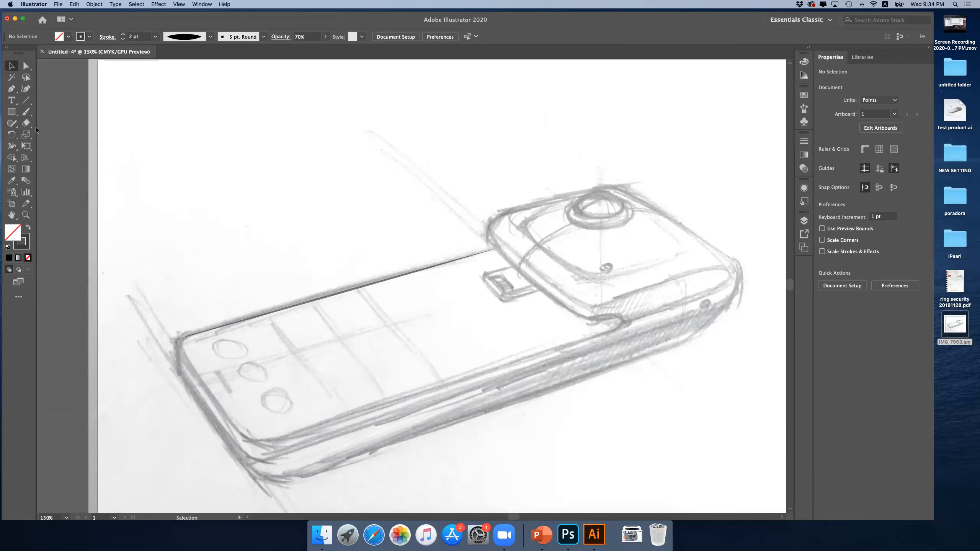
click(11, 90)
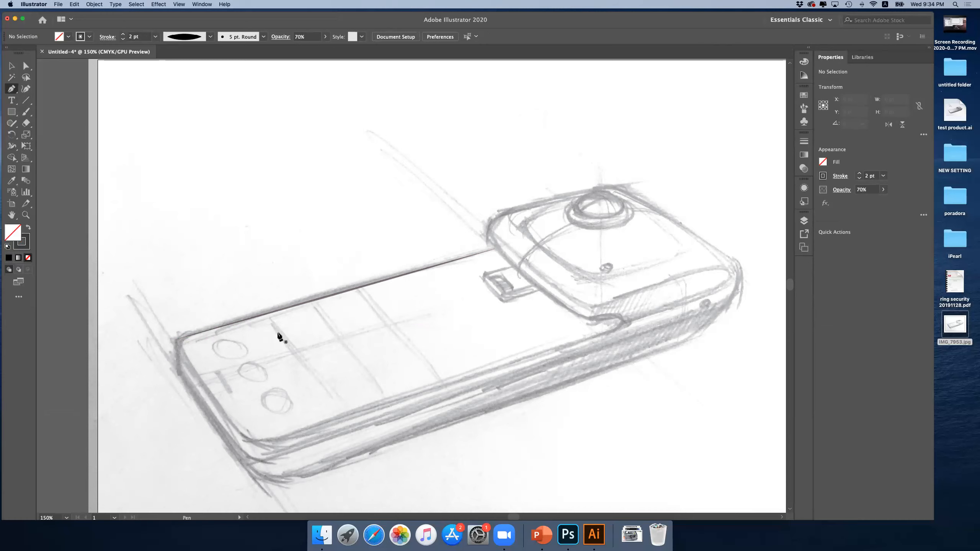
click(11, 66)
- Save the upper edge line's tapered 2 pt, 70% opacity appearance as a new graphic style
click(341, 295)
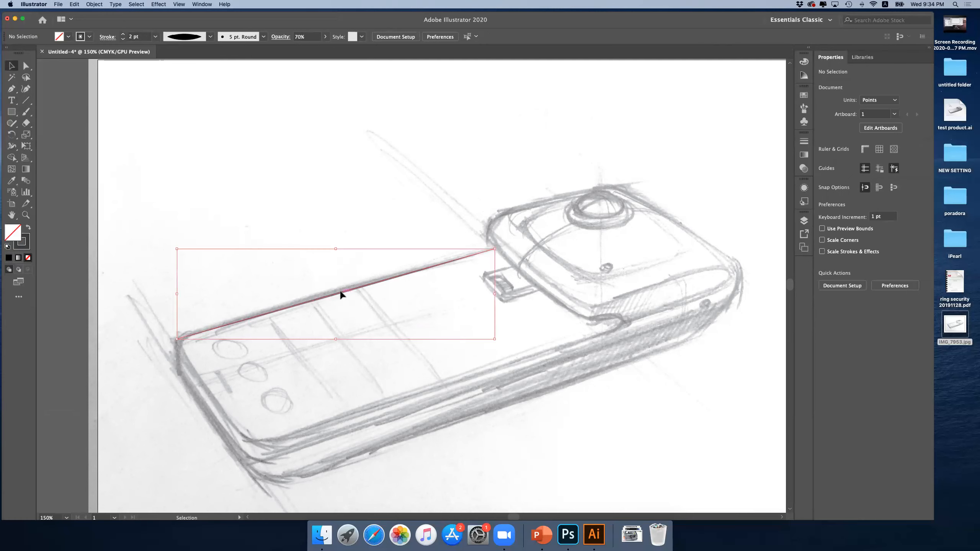
click(803, 189)
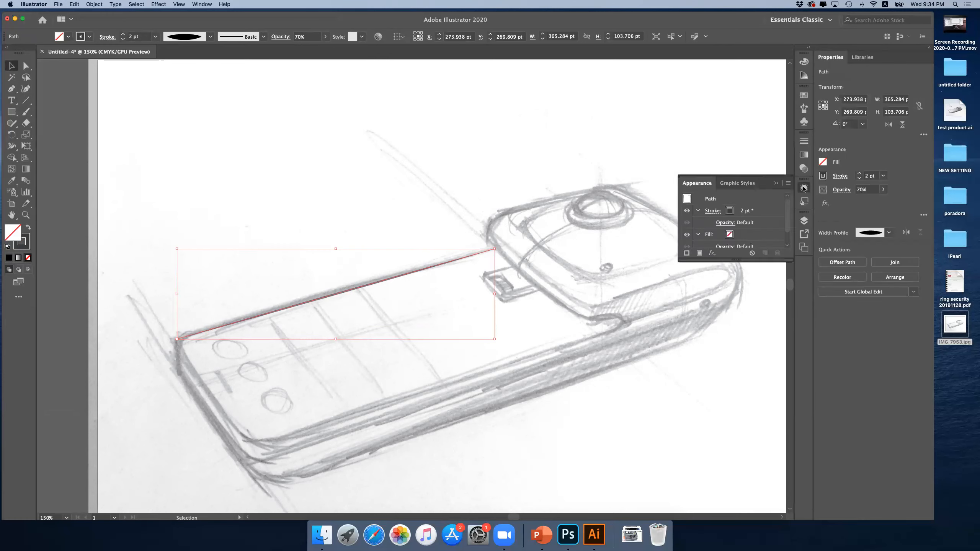
click(737, 183)
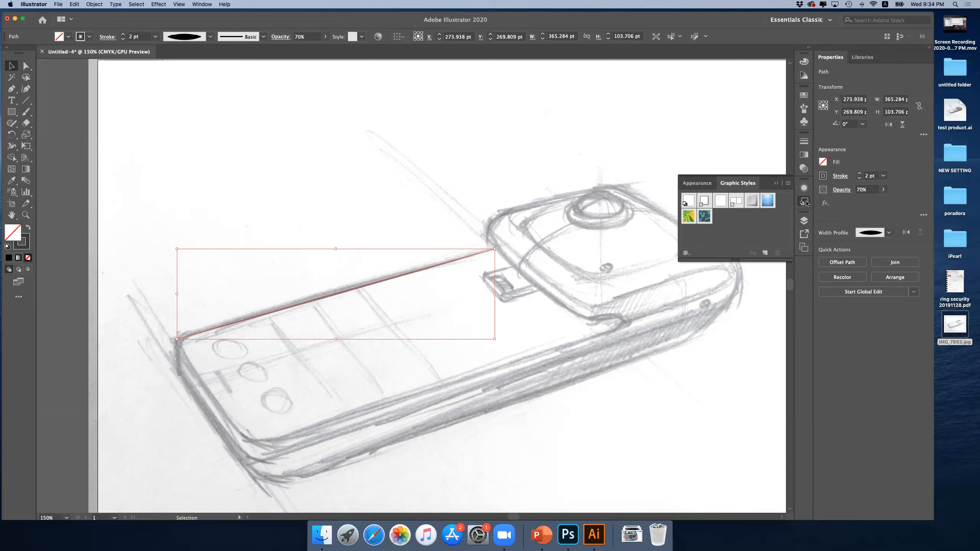
click(804, 201)
click(804, 201)
click(765, 254)
- Draw a curved Pen tool path around the rounded corner where the upper edge line starts, ending just down the short side
key(p)
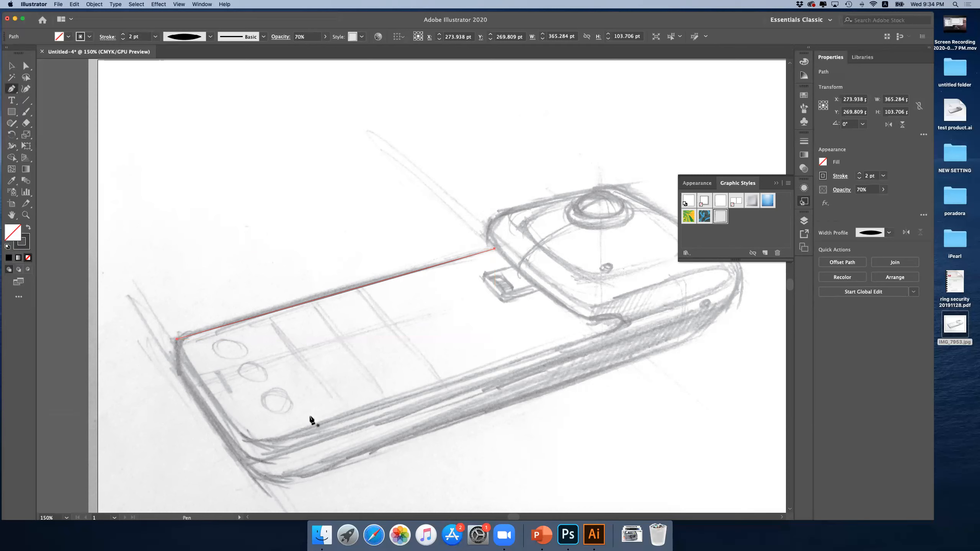
drag(191, 332, 180, 386)
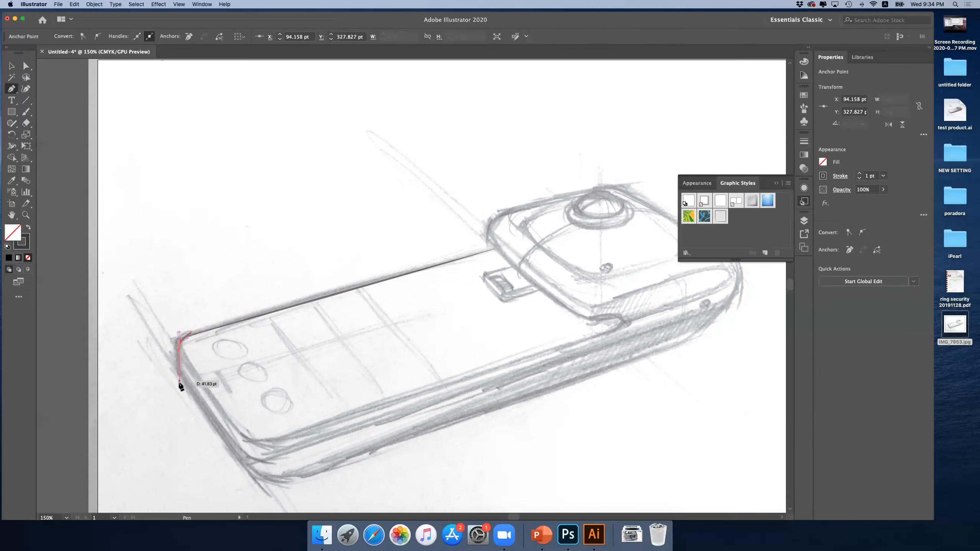
click(179, 382)
- Draw a Pen tool path down the short side, around the lower corner and along the bottom long edge to about X 693, Y 318 pt
click(176, 367)
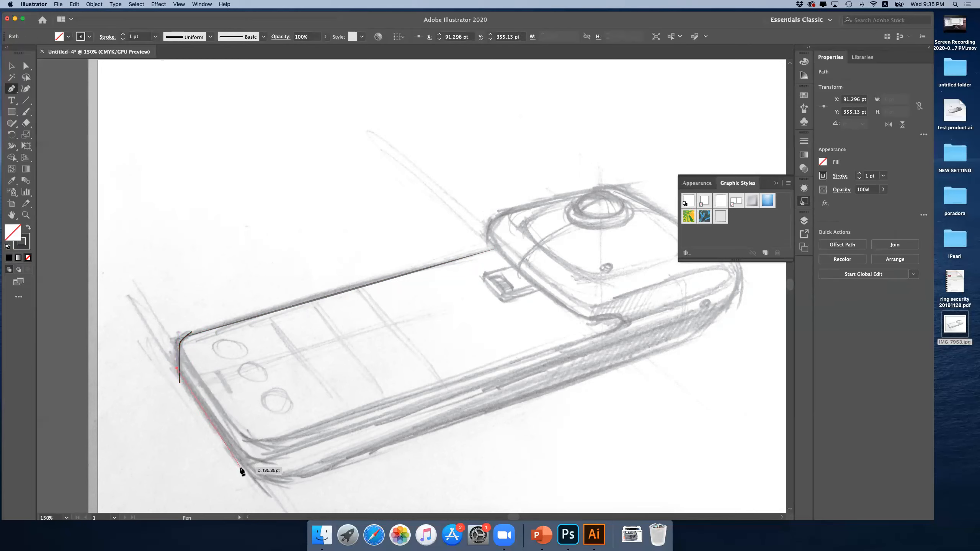
click(246, 474)
super+click(261, 481)
click(313, 478)
drag(326, 476, 329, 473)
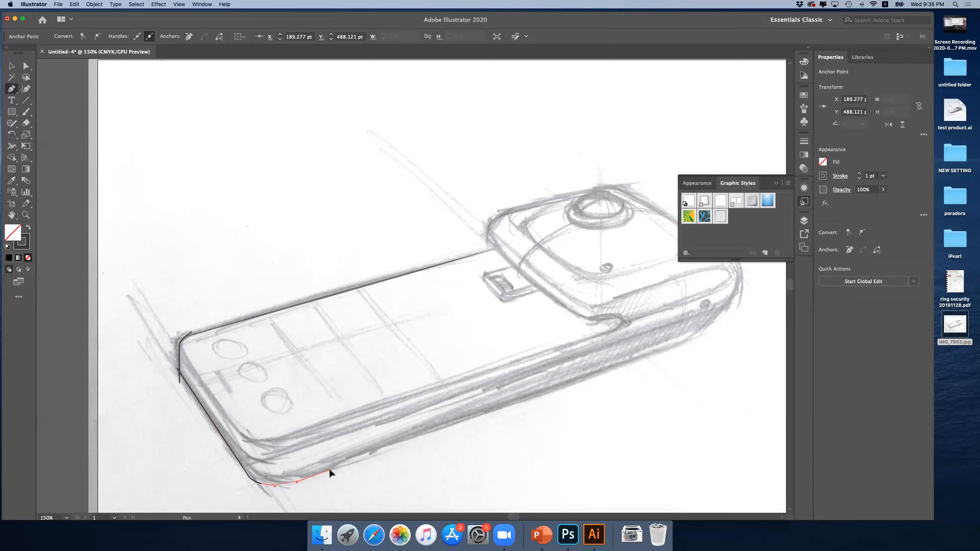
drag(330, 471, 329, 472)
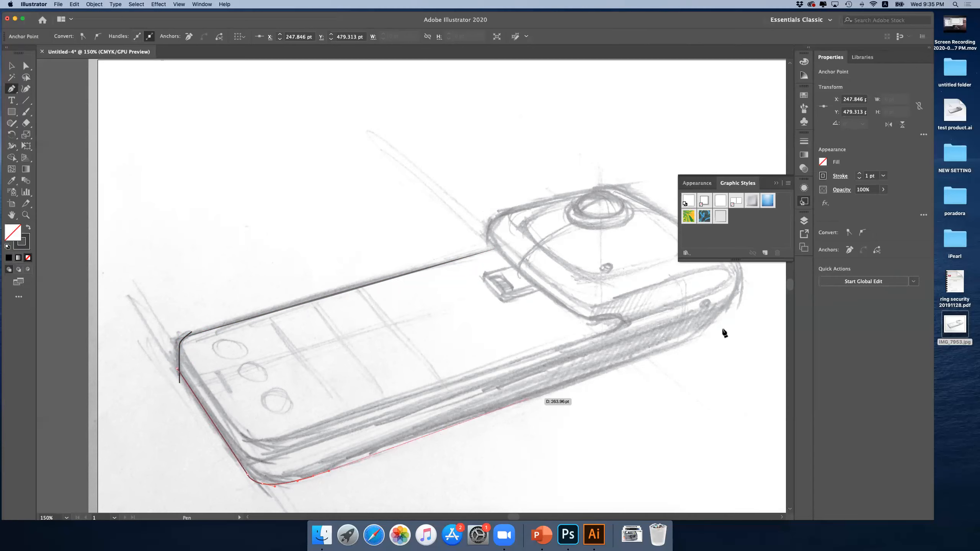
click(700, 337)
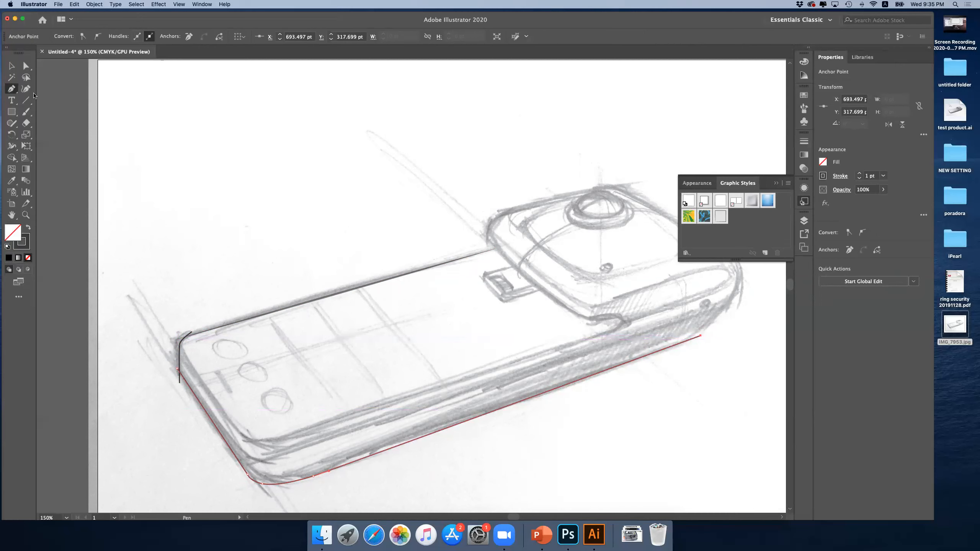
- Apply the saved tapered graphic style to both the corner path and the lower outline path, and deselect them
click(10, 68)
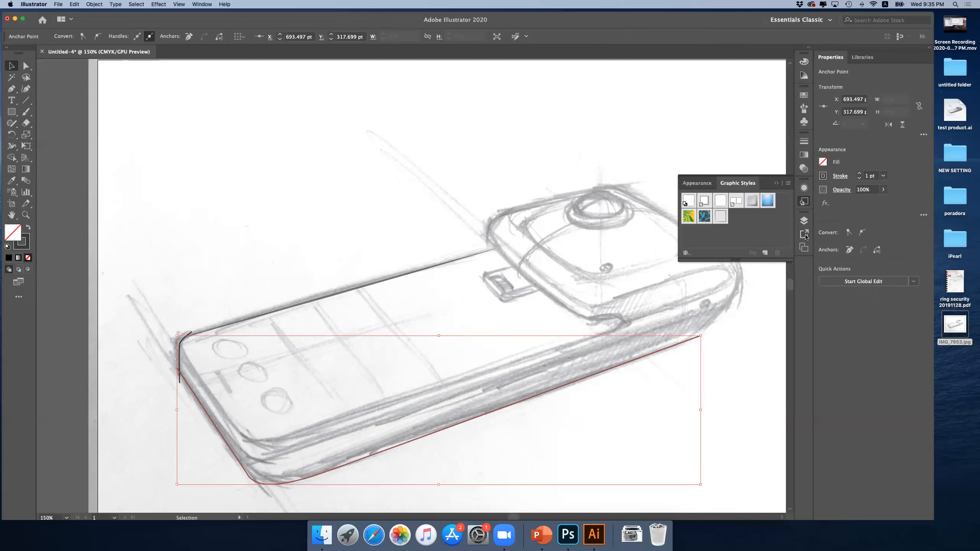
click(163, 362)
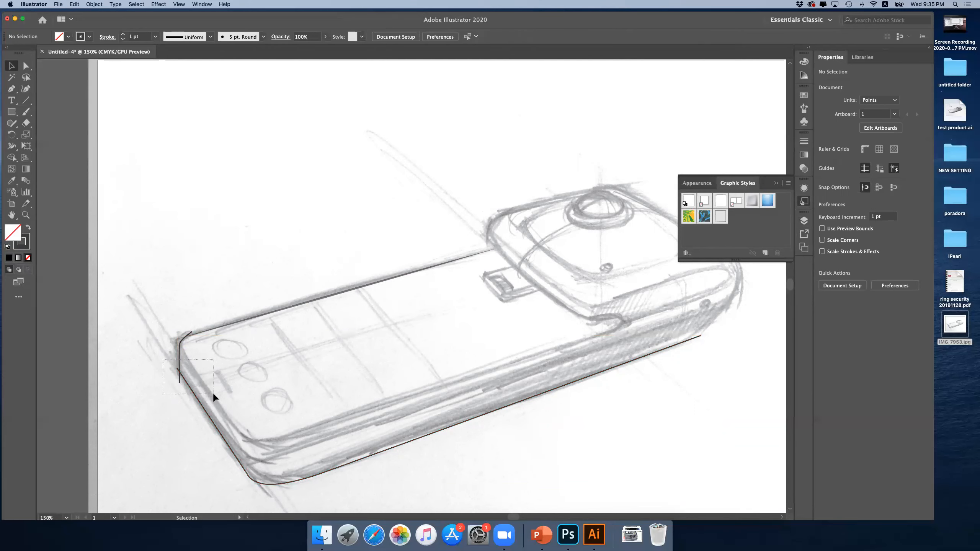
drag(213, 392, 212, 392)
click(143, 359)
drag(194, 384, 199, 388)
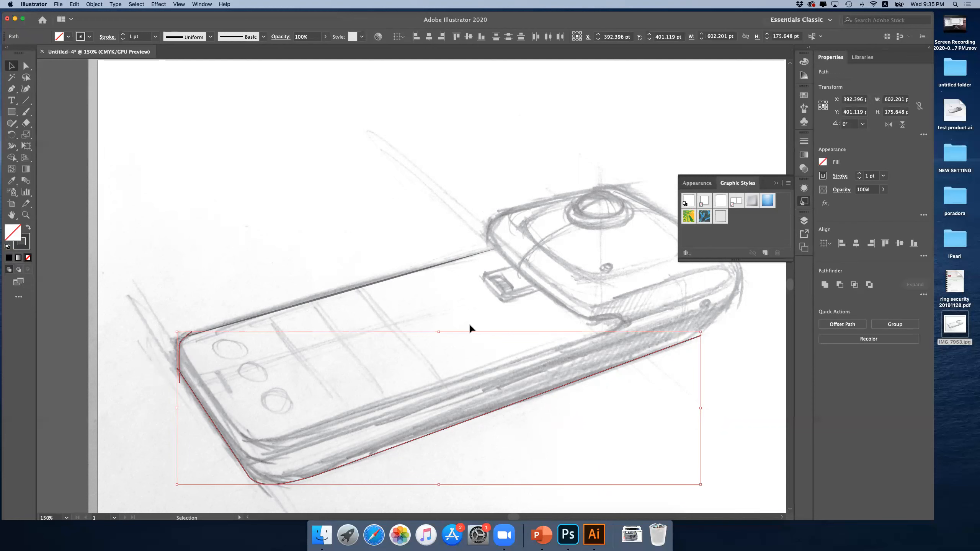
click(720, 217)
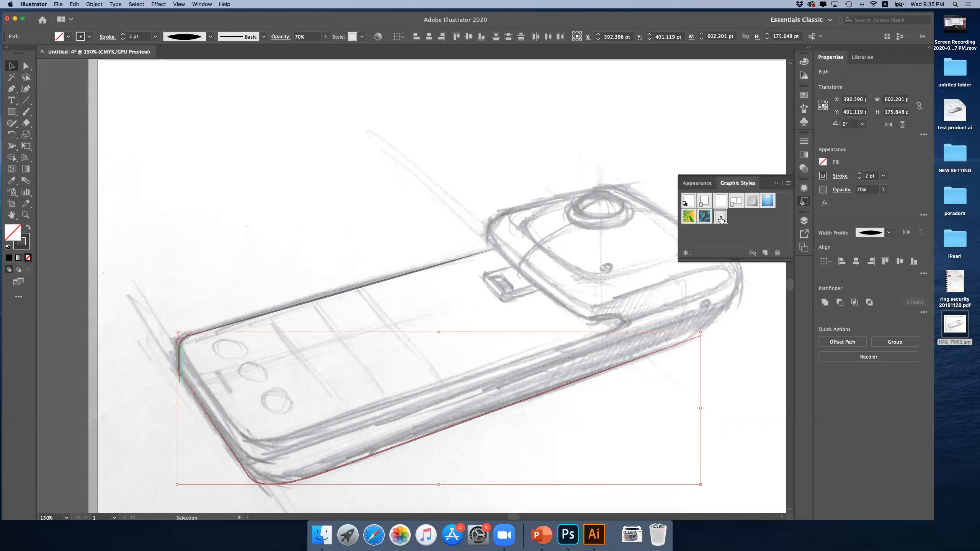
click(268, 258)
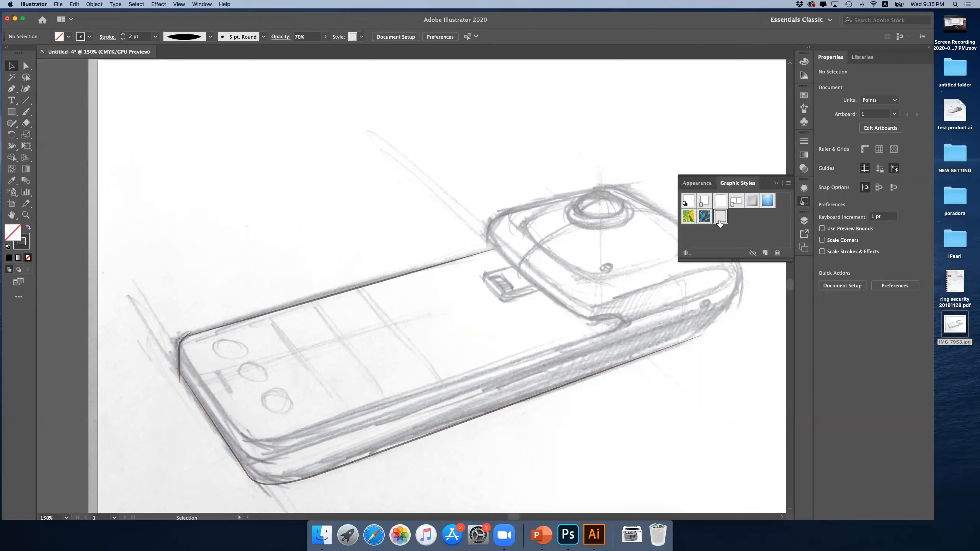
- Set the lower outline path's stroke weight to 4 pt and its opacity to 87%, and deselect it
click(382, 454)
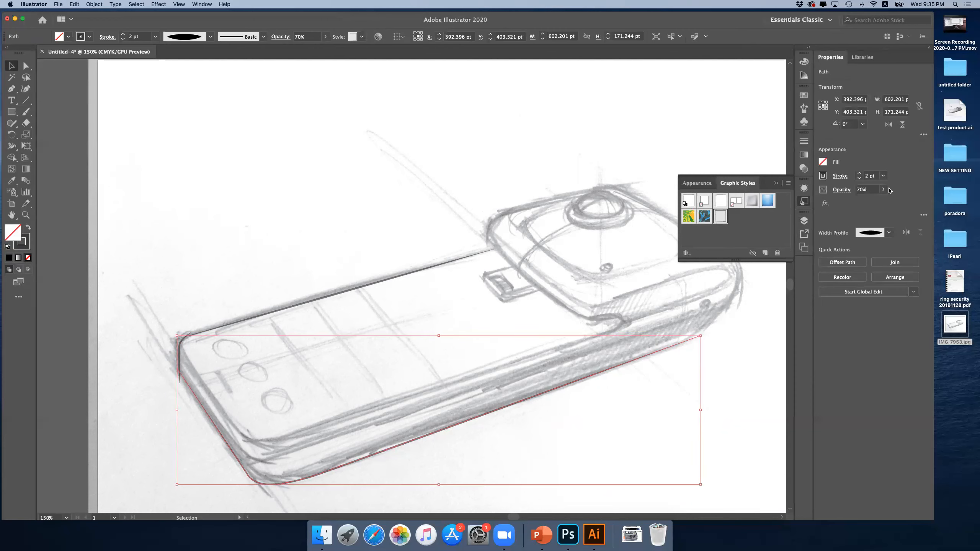
click(884, 176)
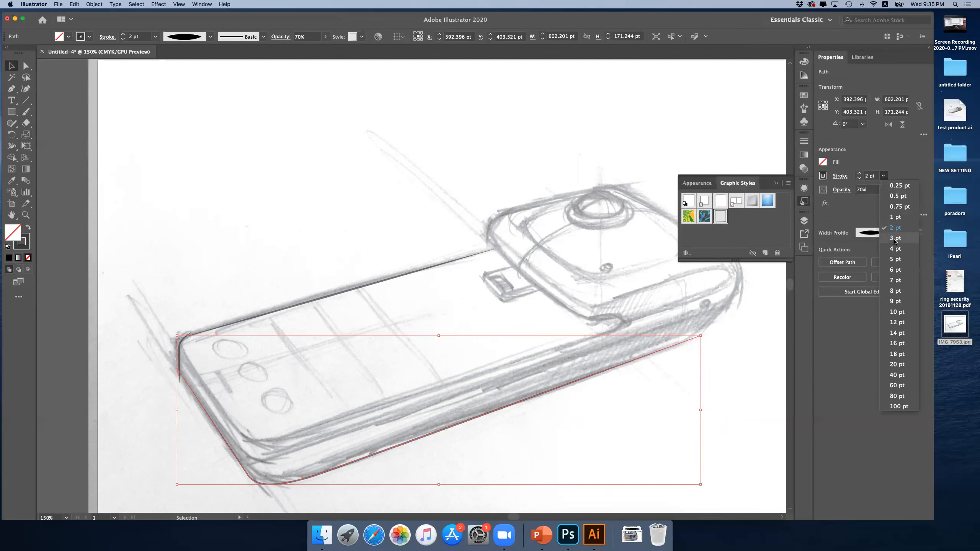
click(882, 198)
click(883, 190)
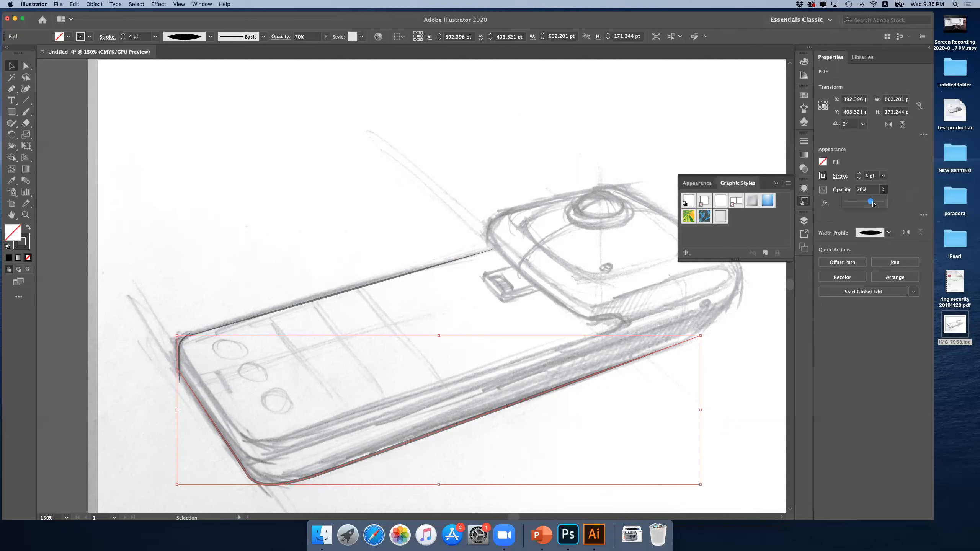
drag(878, 204, 875, 203)
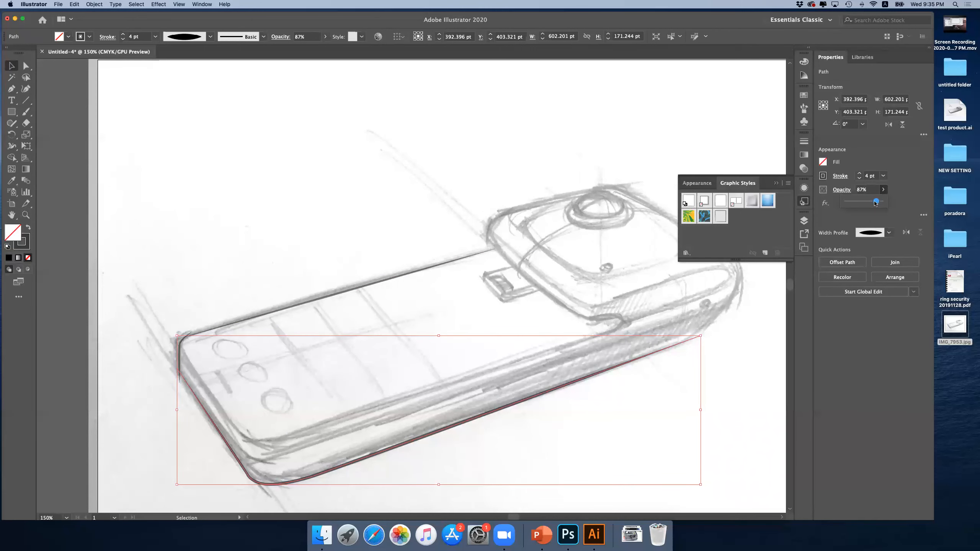
click(462, 156)
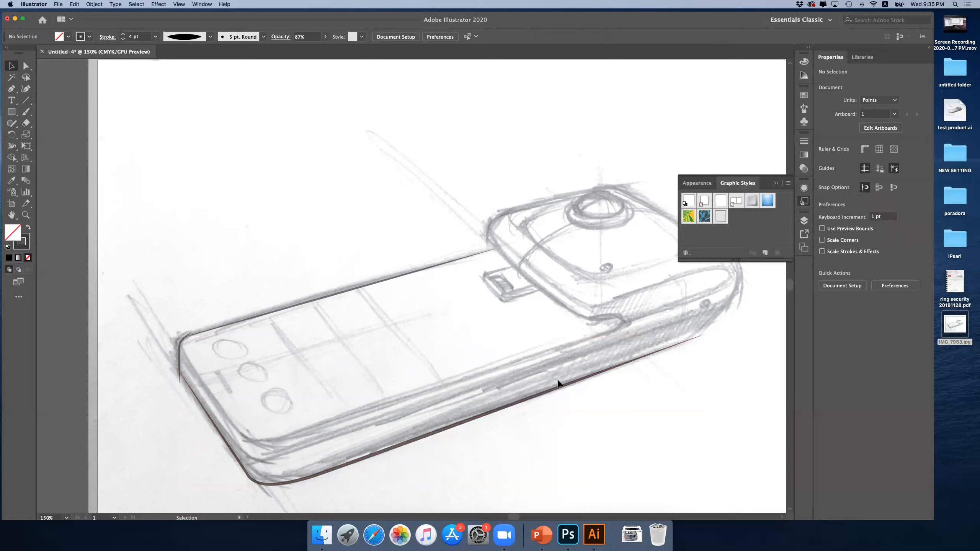
- Draw a Pen tool path from the camera head's back corner (about X 598, Y 149 pt) around its outer corner, and apply the saved tapered graphic style
scroll(513, 421, right, 3)
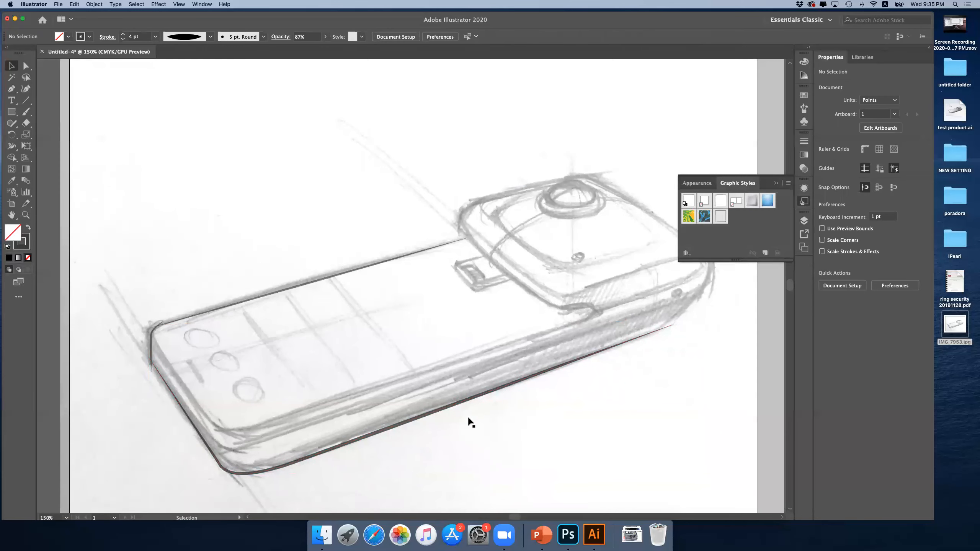
scroll(470, 423, right, 1)
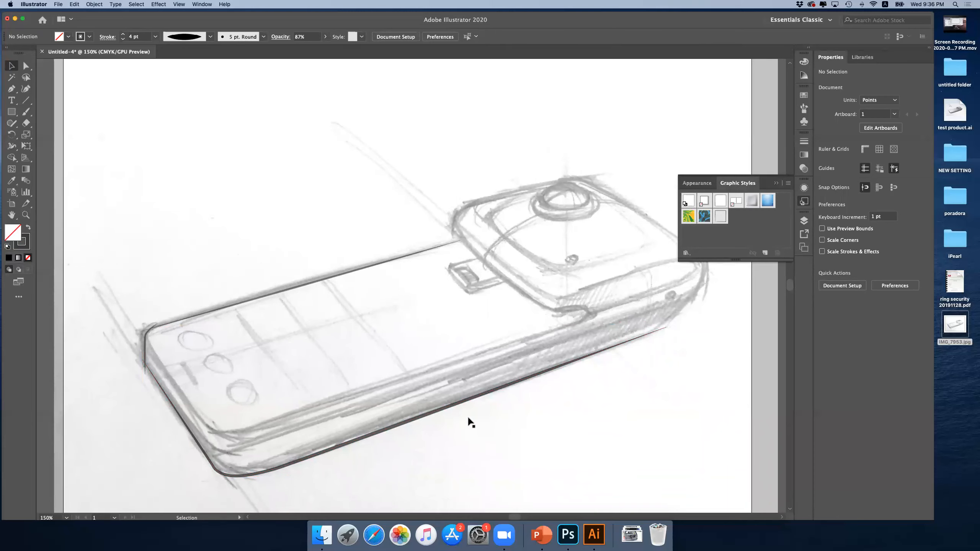
scroll(468, 422, right, 2)
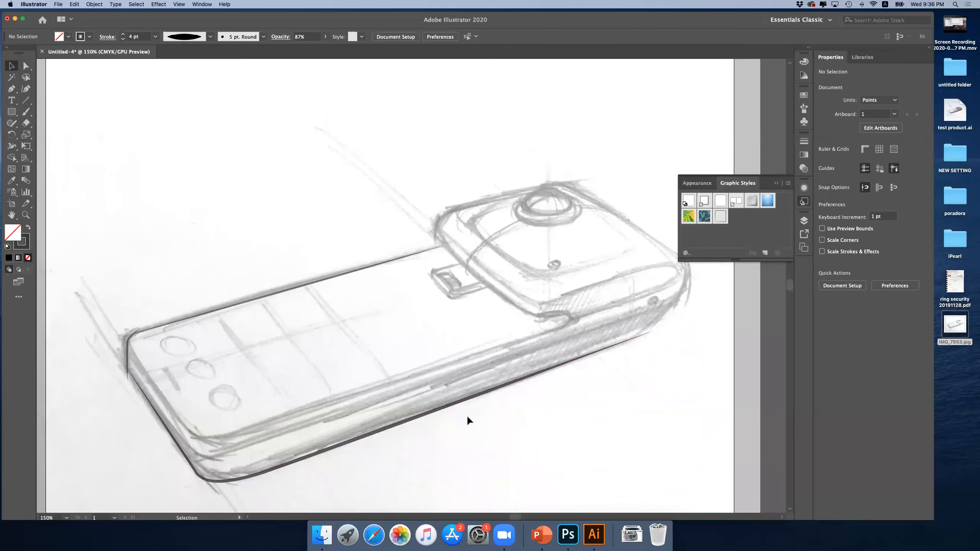
click(11, 88)
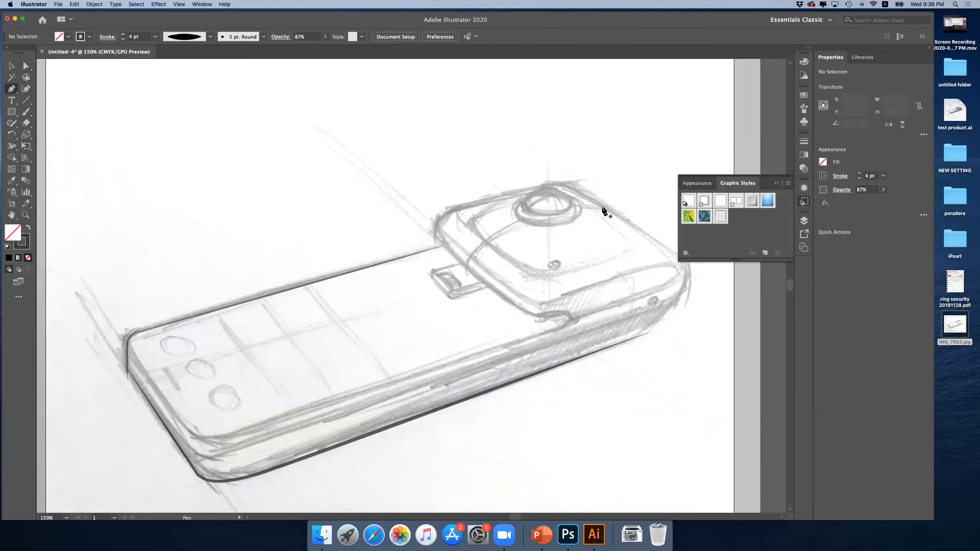
click(566, 187)
click(668, 246)
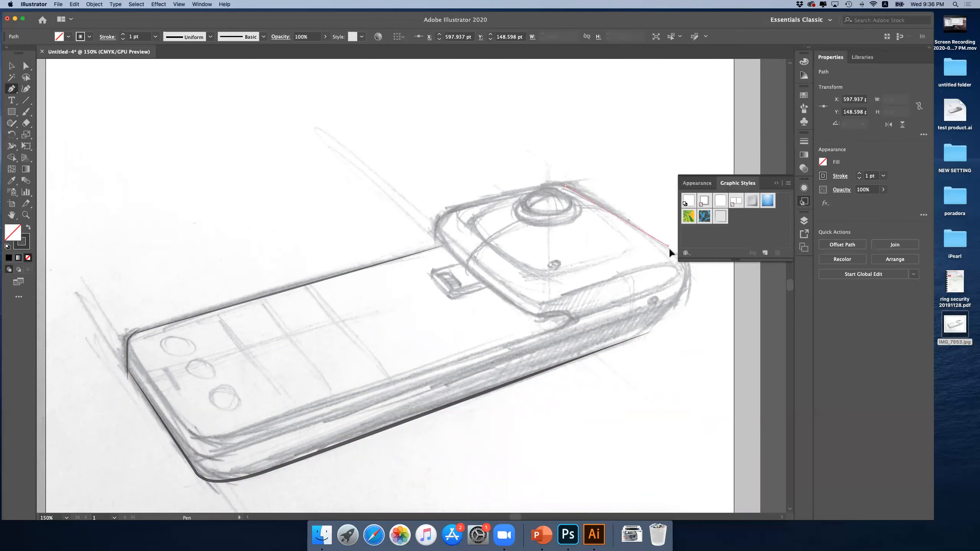
click(678, 255)
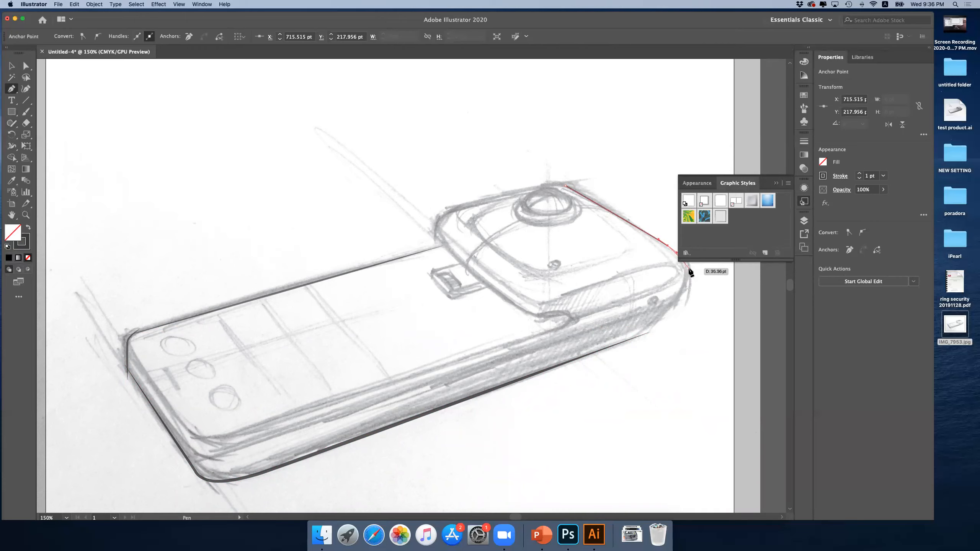
click(690, 274)
click(675, 307)
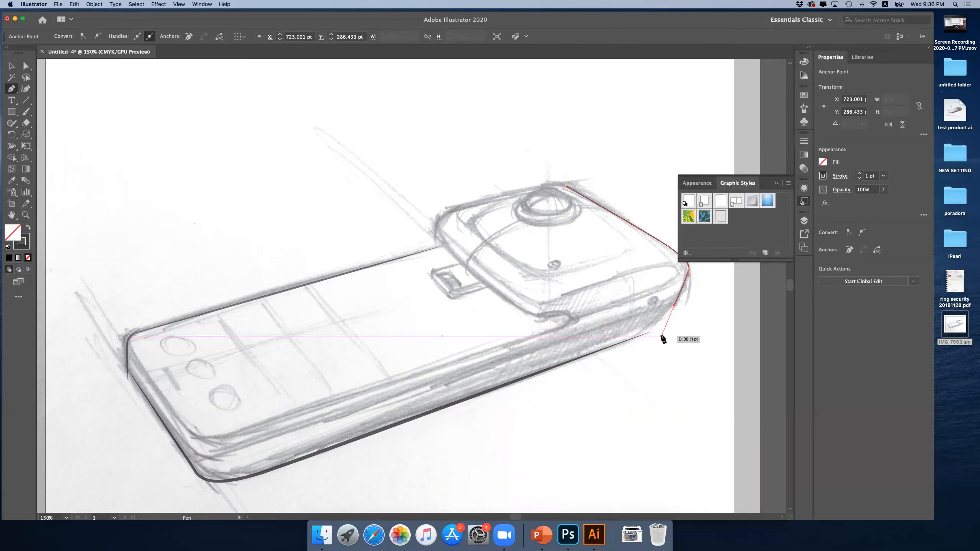
click(720, 217)
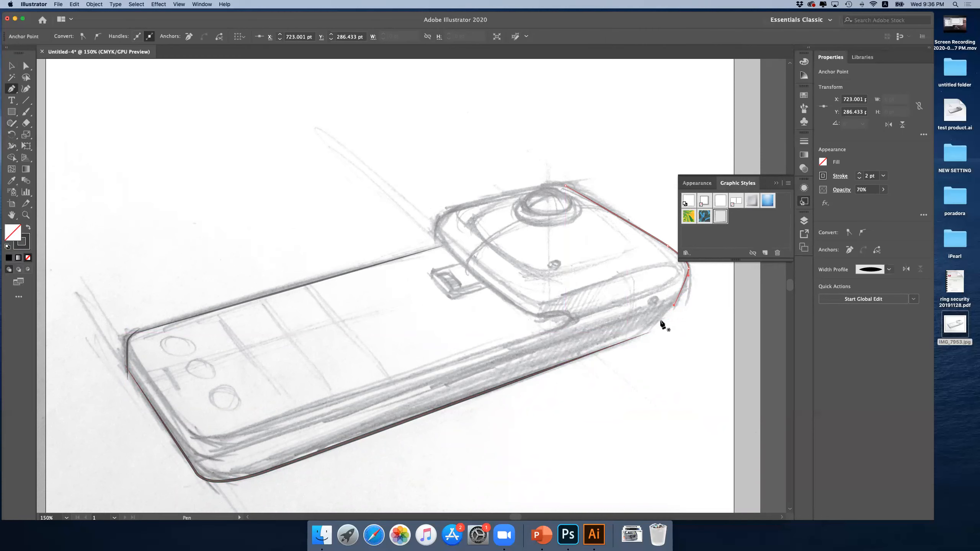
- Draw a curved Pen tool path from the lower outline's end around the body's corner up to the camera head's outer corner, about X 738, Y 258 pt
click(683, 287)
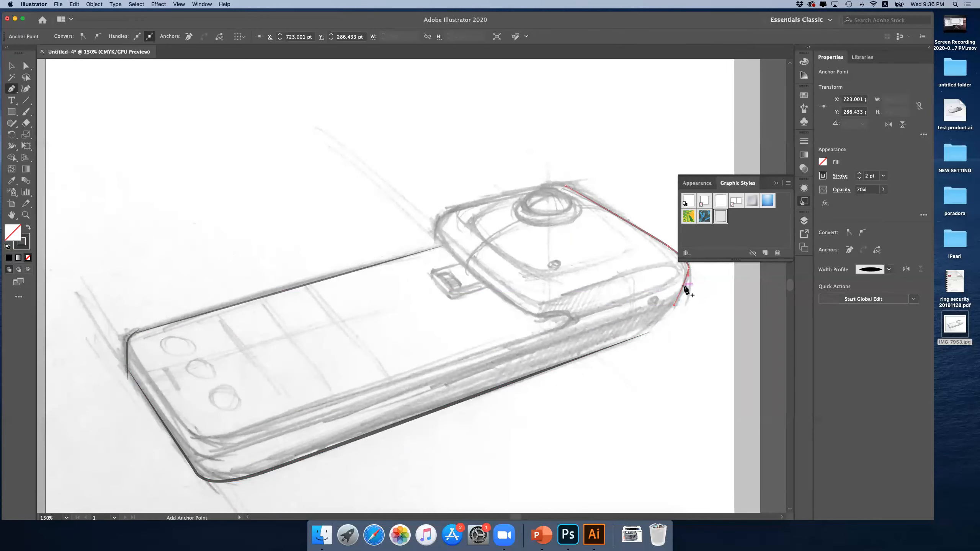
click(627, 343)
drag(654, 328, 662, 320)
scroll(688, 282, right, 1)
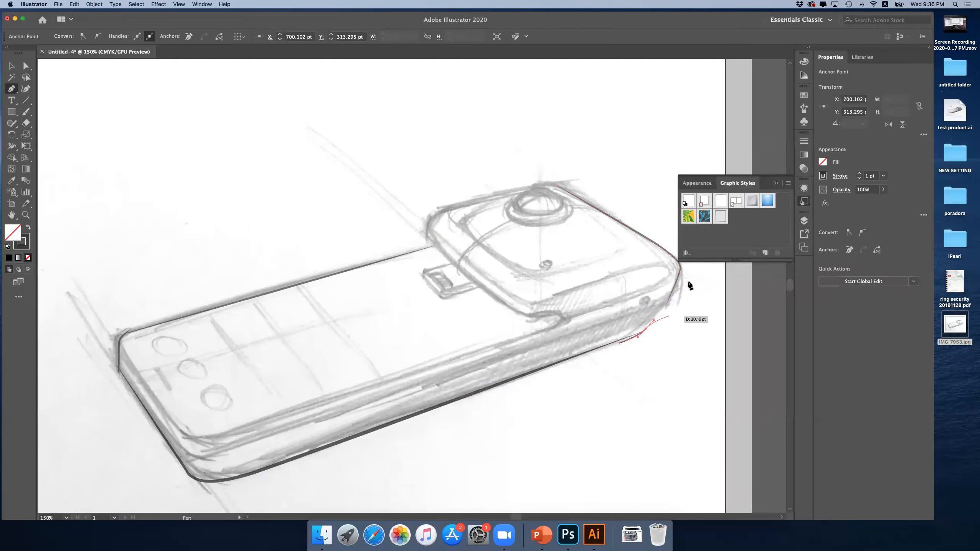
click(679, 280)
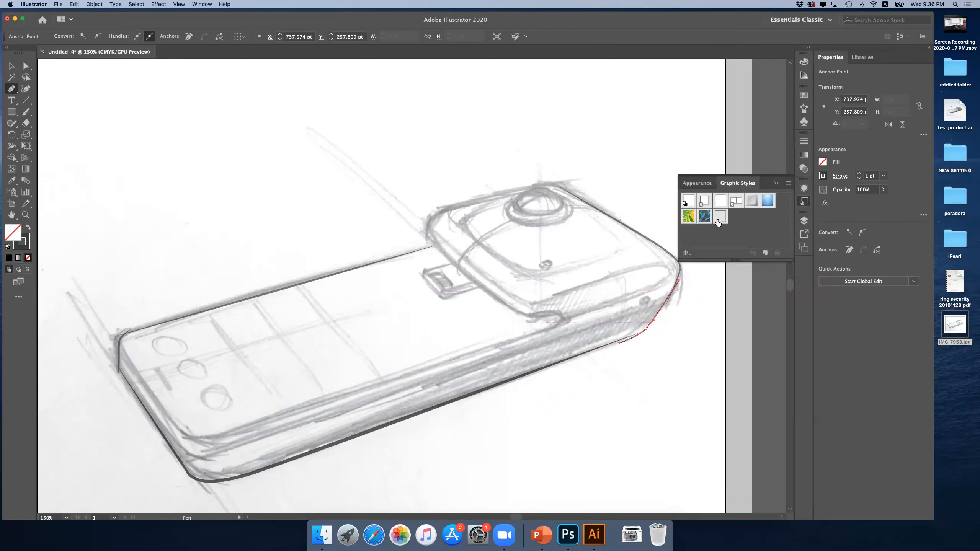
- Draw an open practice path about 243 by 62 pt in the blank area above the camera head, curving down at its end
click(413, 124)
click(540, 112)
drag(597, 128, 613, 140)
click(623, 166)
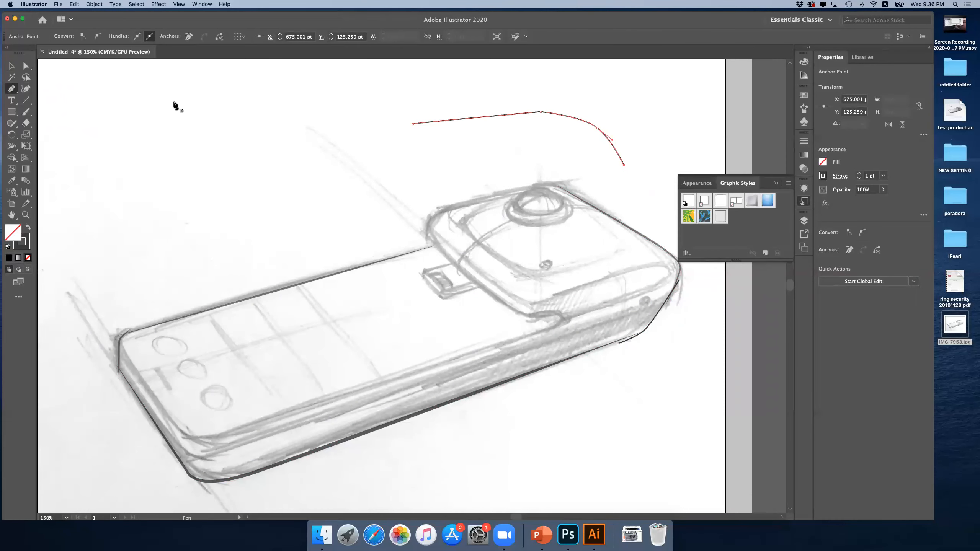
- Apply the saved tapered graphic style to the practice path above the camera head
click(12, 67)
click(229, 125)
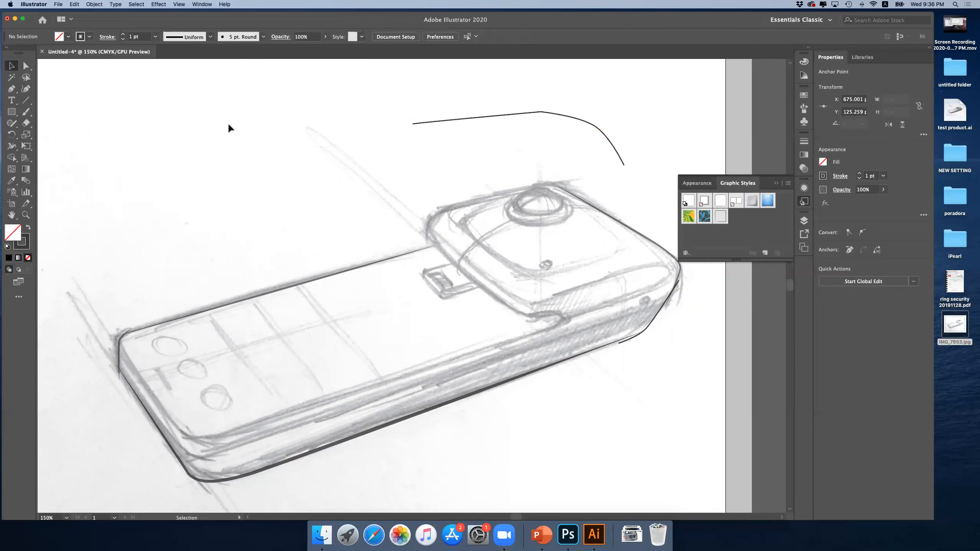
click(453, 120)
click(720, 217)
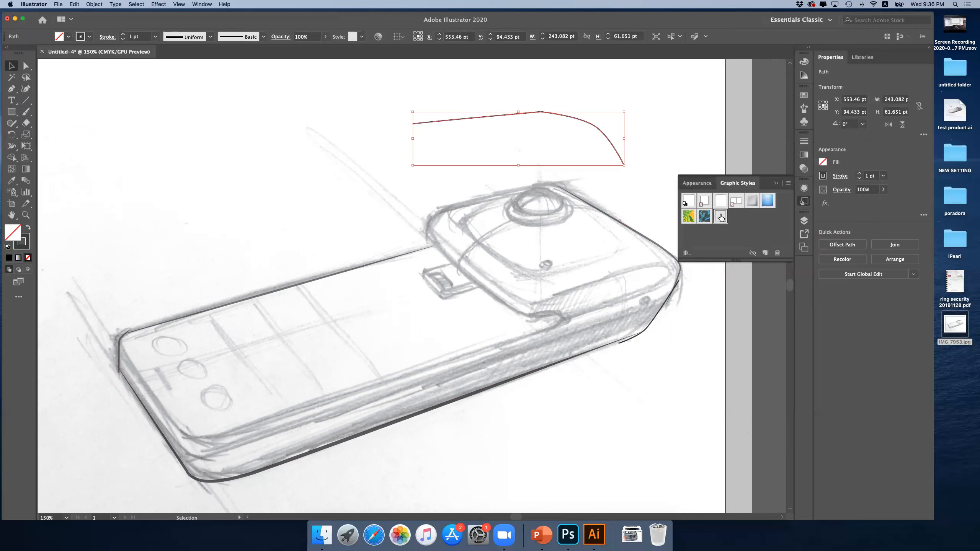
click(657, 144)
click(563, 118)
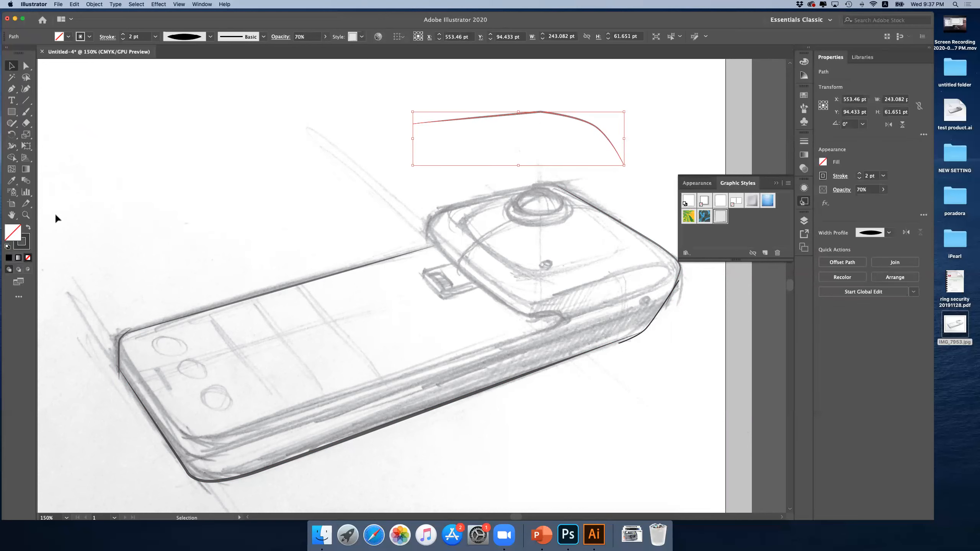
- Convert the practice path's middle corner point to a smooth point and move it to about X 581, Y 63 pt
click(26, 215)
click(536, 119)
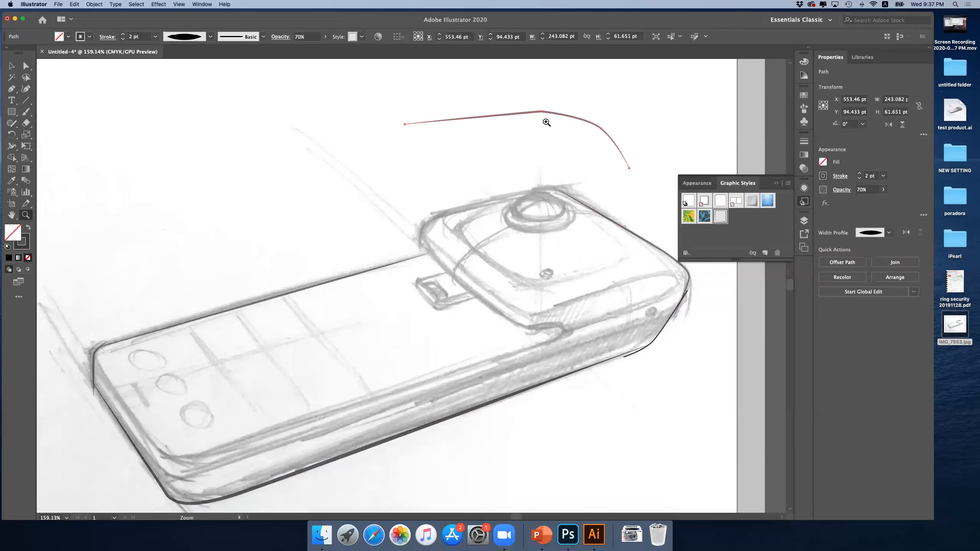
scroll(547, 125, up, 5)
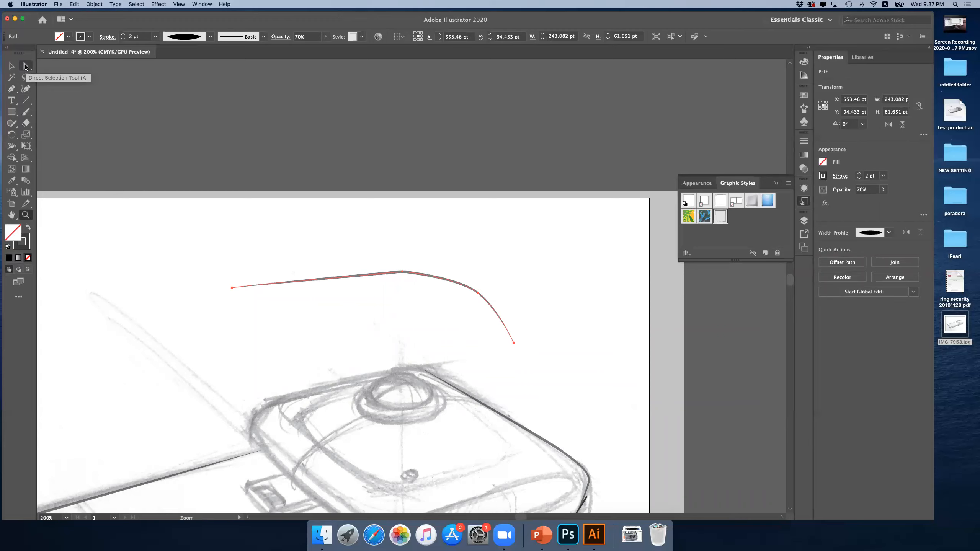
click(25, 66)
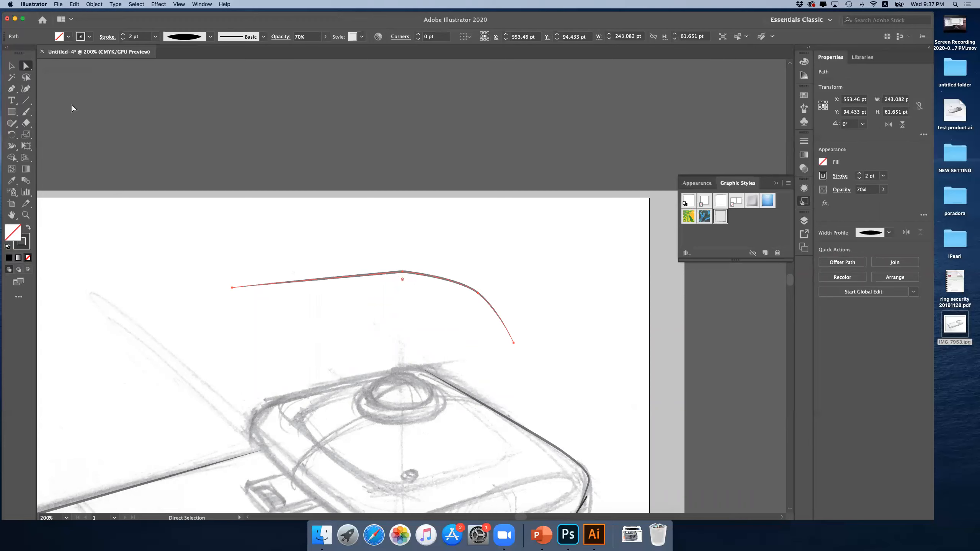
click(402, 273)
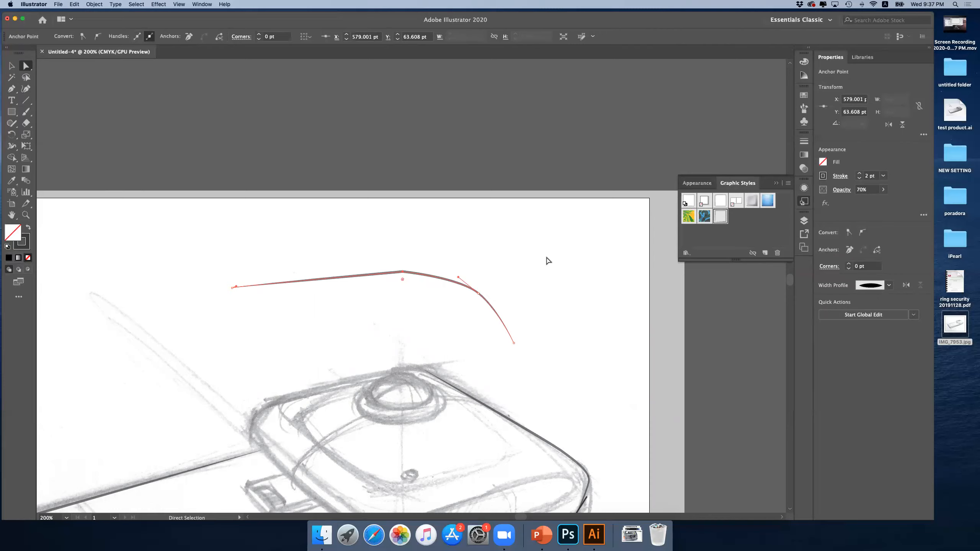
click(862, 234)
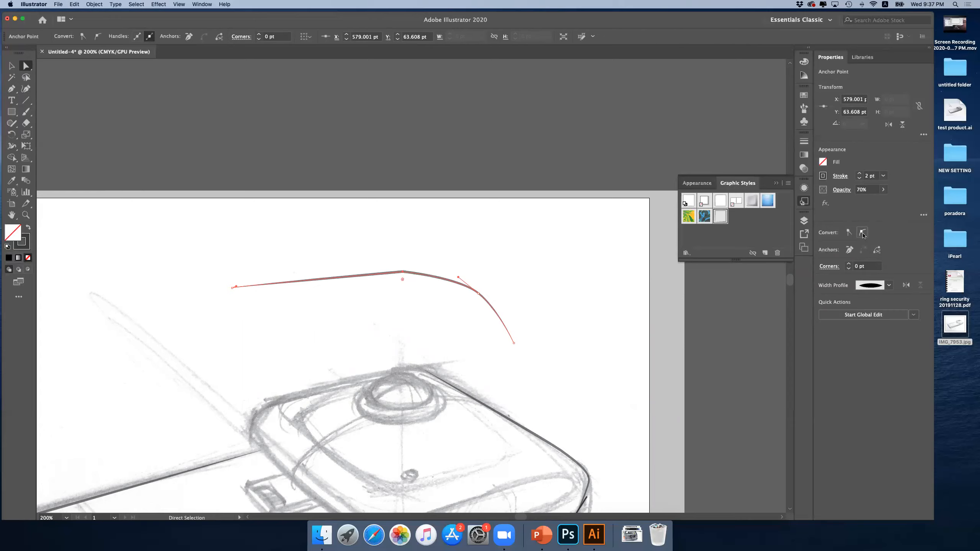
mouse_move(423, 274)
mouse_down()
mouse_move(433, 275)
mouse_move(405, 271)
mouse_up()
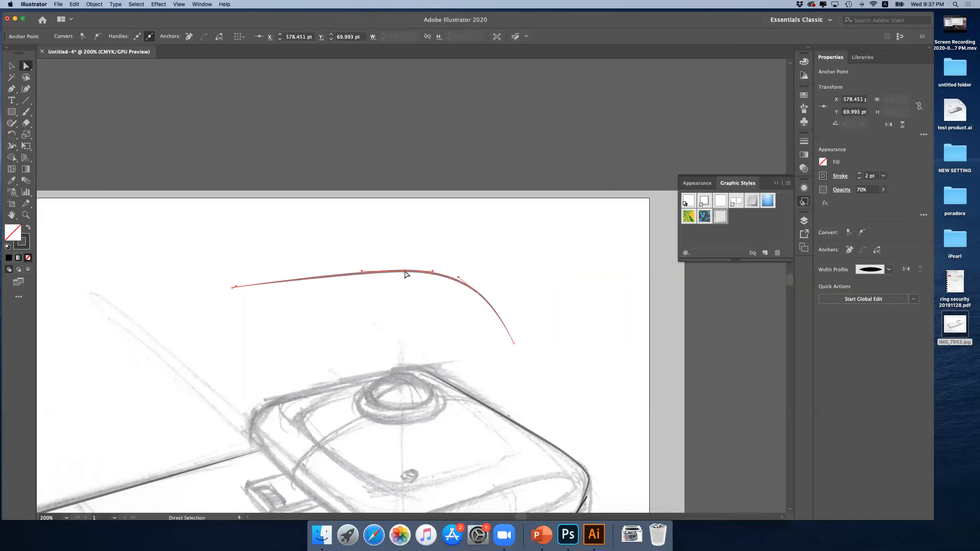
- Delete the practice path above the camera head completely, including its leftover end segment
click(11, 66)
key(Delete)
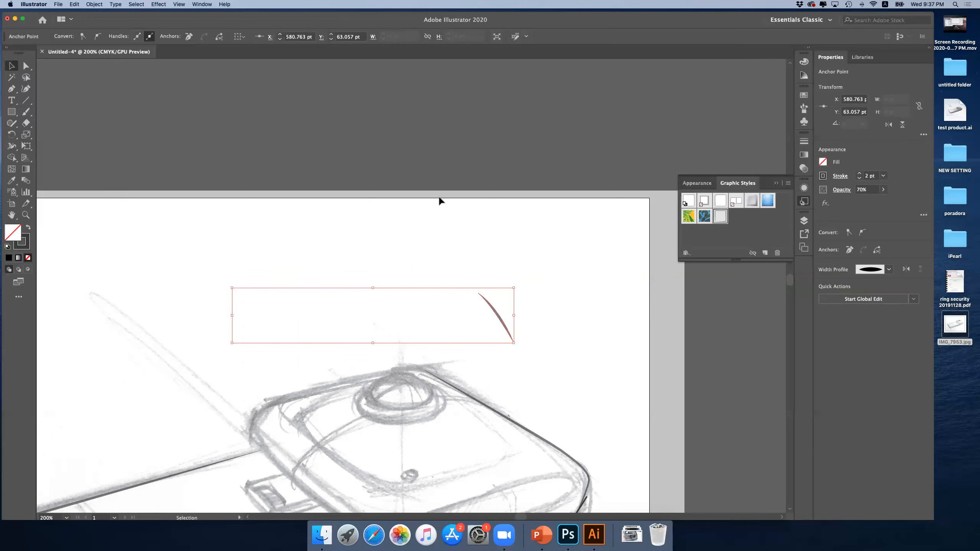
click(488, 283)
click(497, 311)
key(Delete)
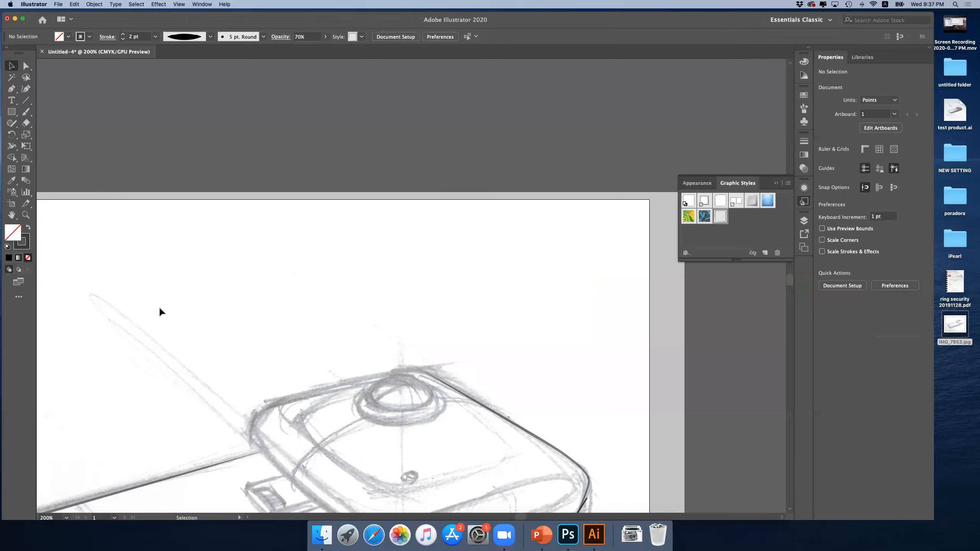
- Examine the traced line work over the whole product sketch at 100% and 150%, including the body outline and camera head
click(25, 215)
alt+click(365, 286)
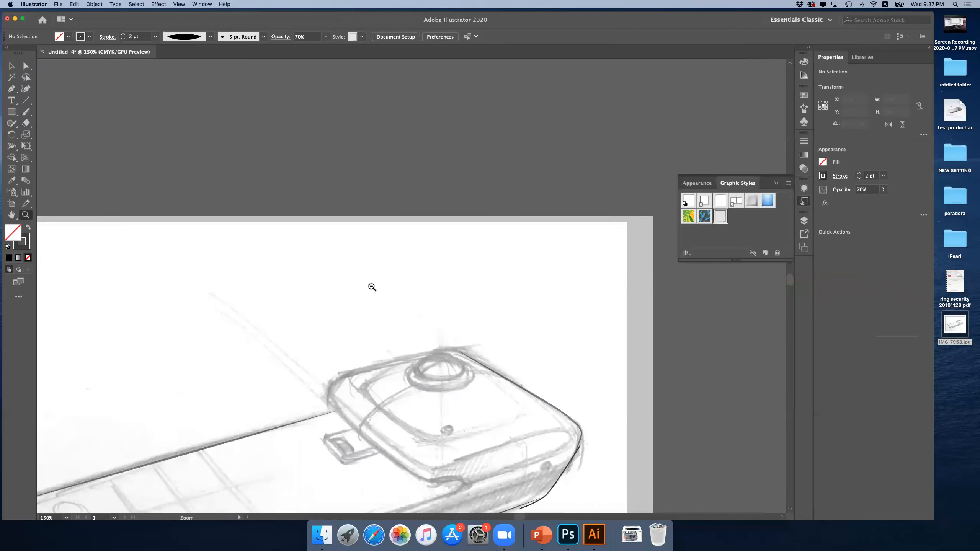
alt+click(372, 287)
click(396, 424)
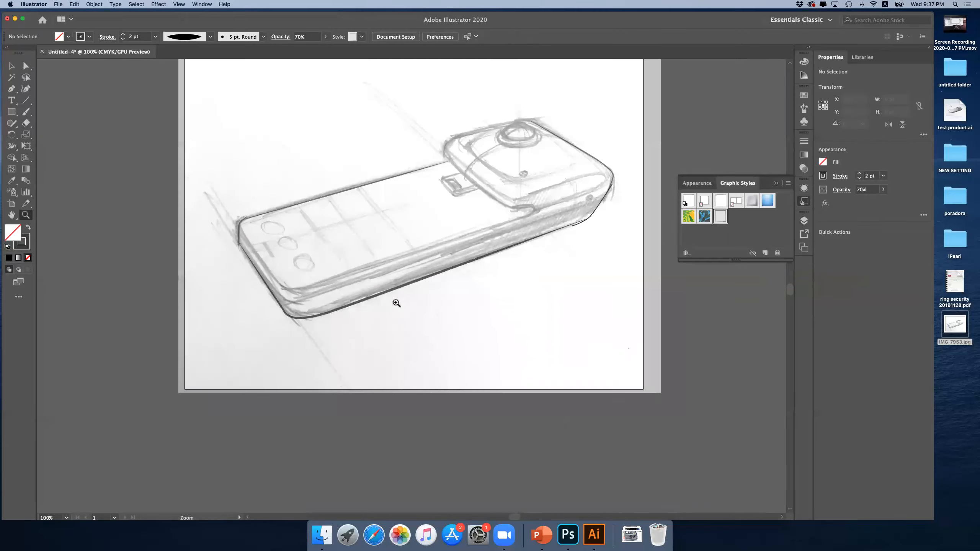
click(371, 273)
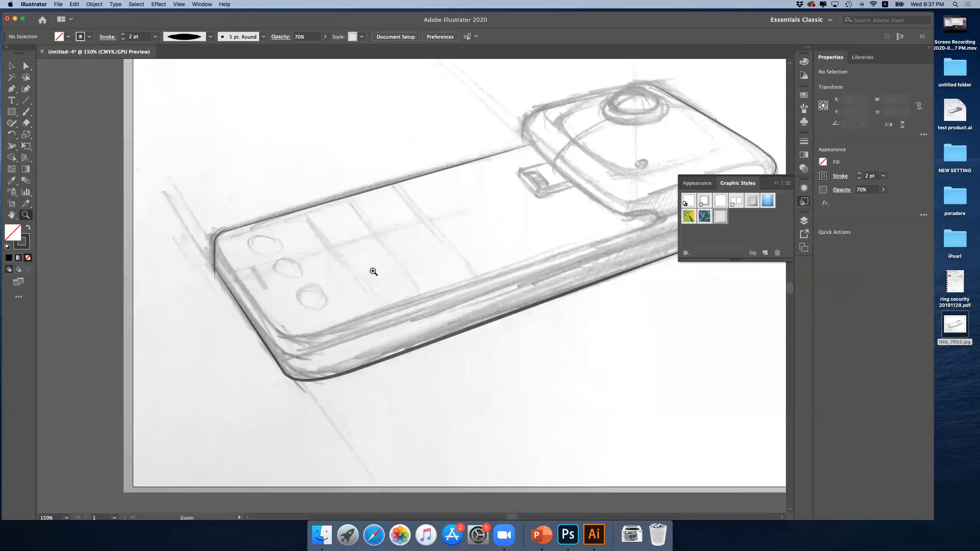
scroll(379, 265, up, 2)
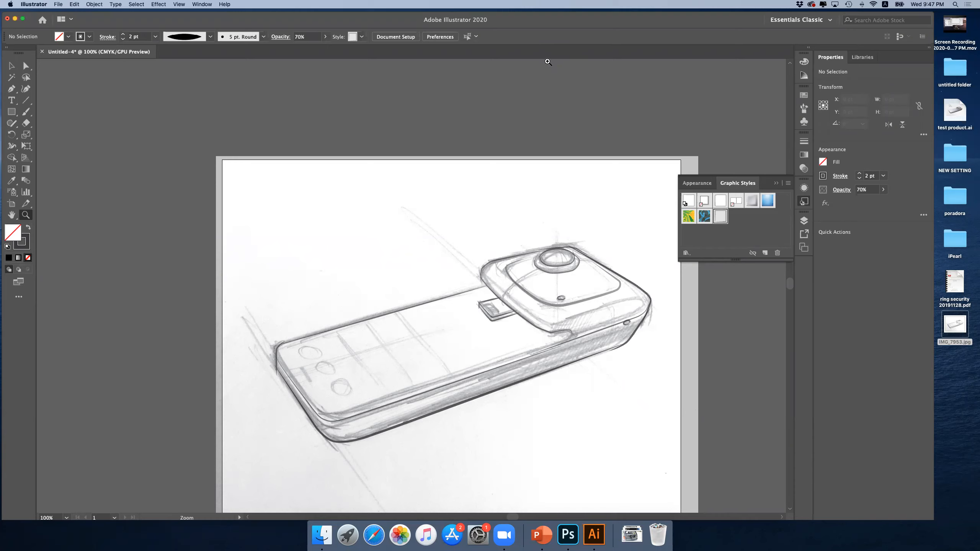
click(514, 374)
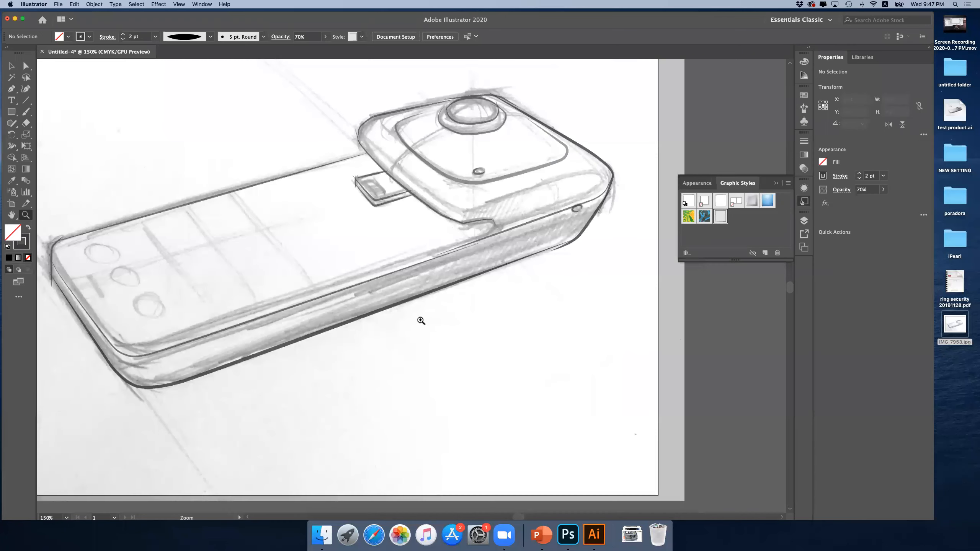
scroll(422, 320, up, 3)
scroll(422, 320, left, 3)
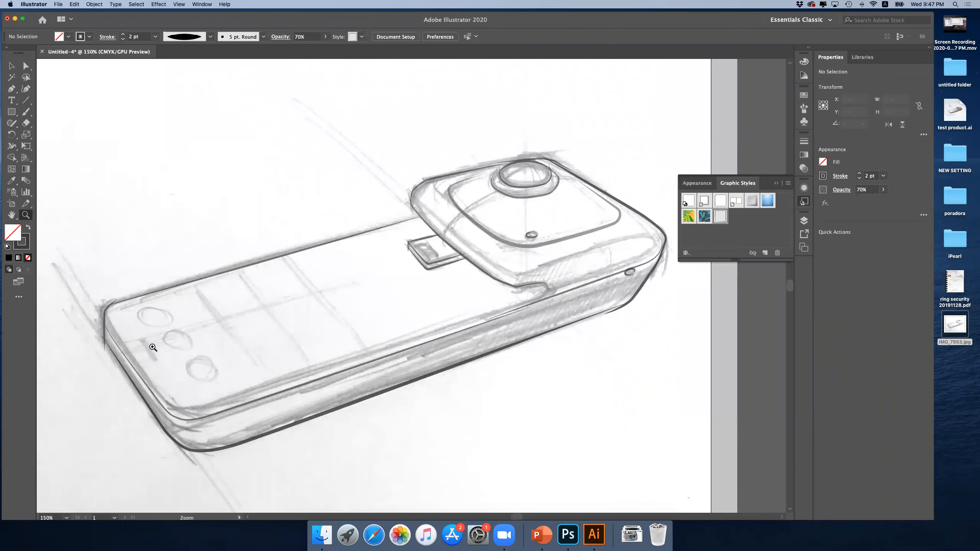
click(11, 66)
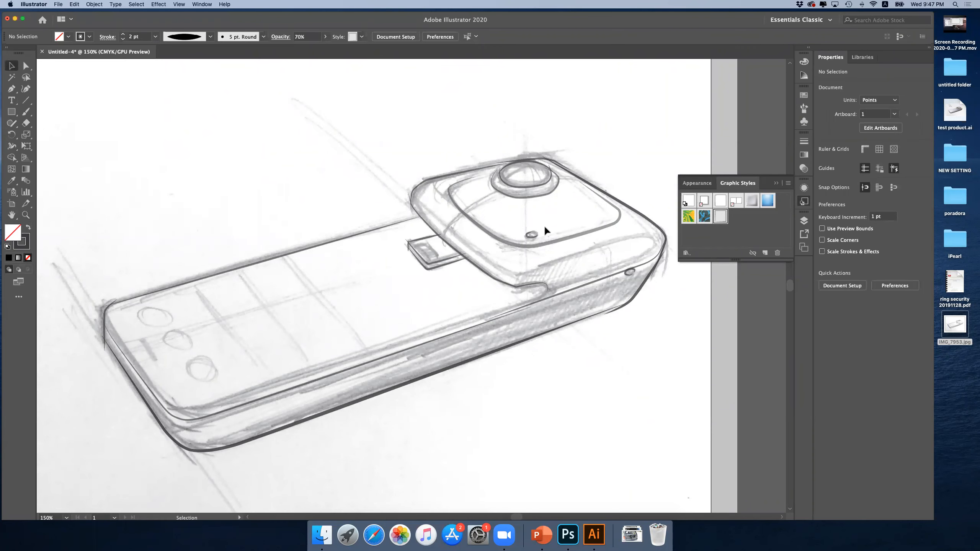
click(11, 88)
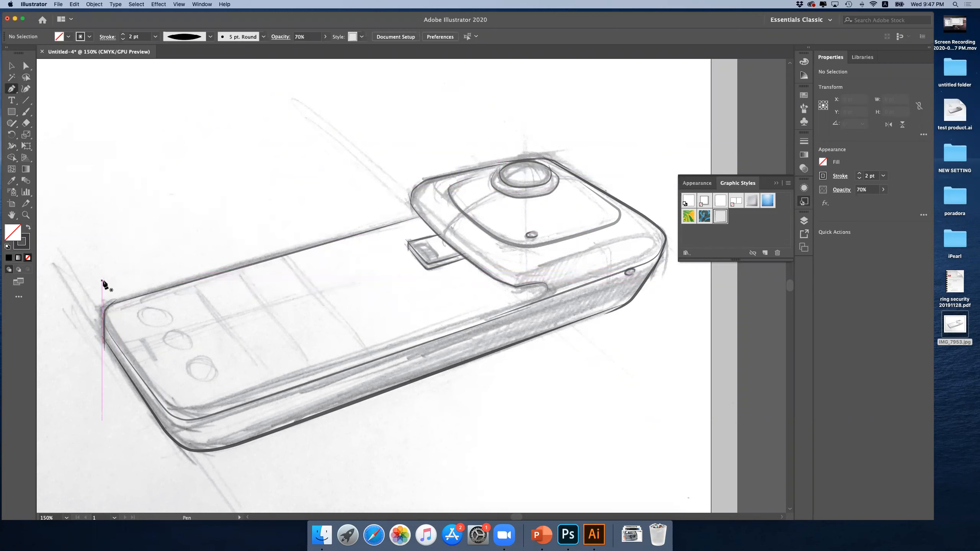
click(542, 289)
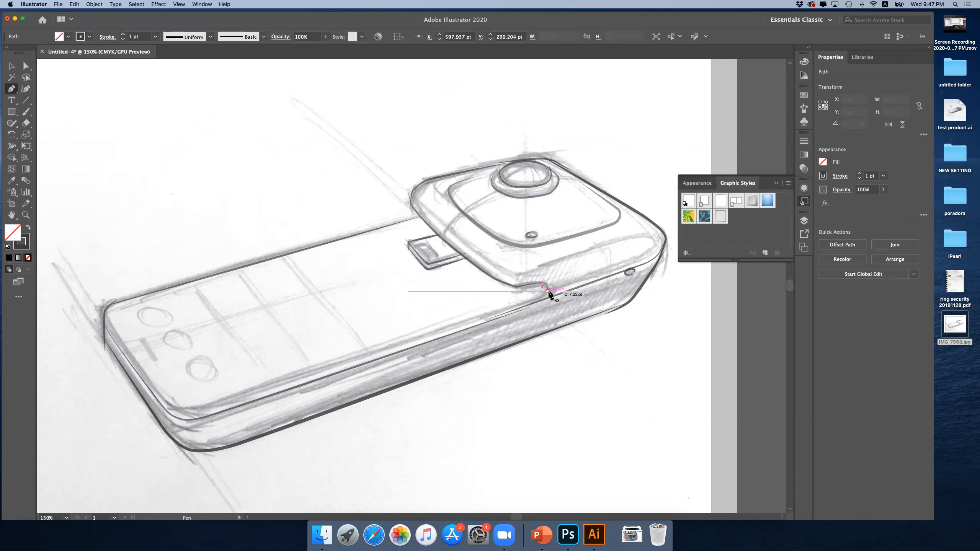
key(super+z)
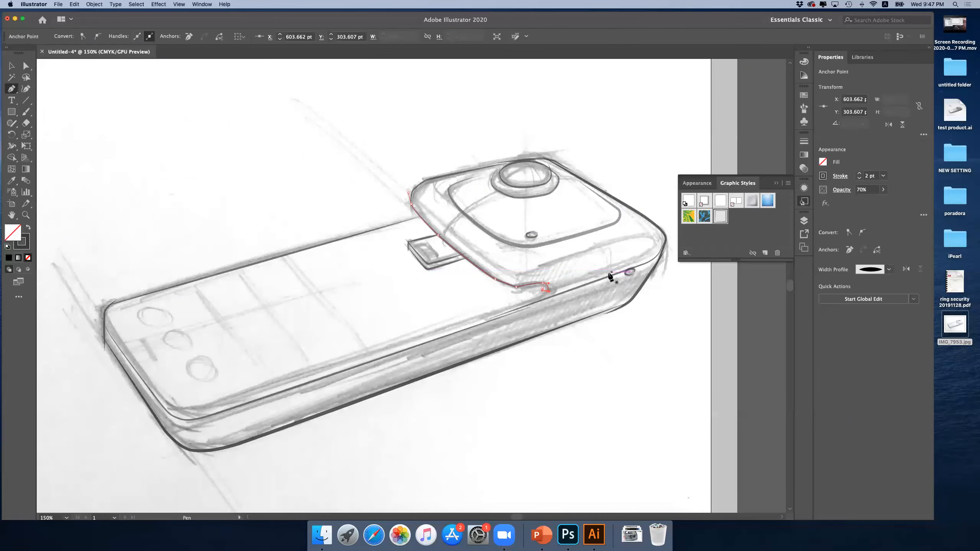
super+click(645, 267)
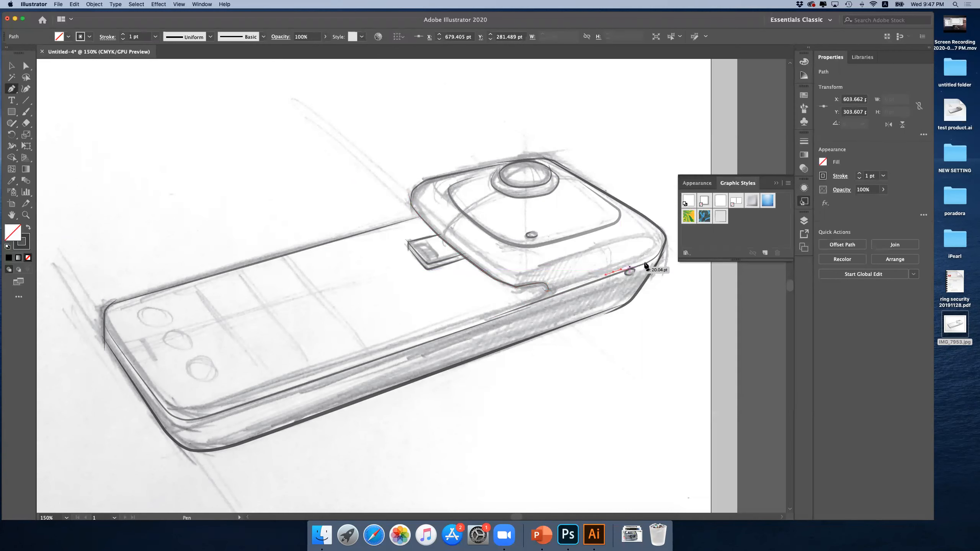
key(super+z)
key(super+z)
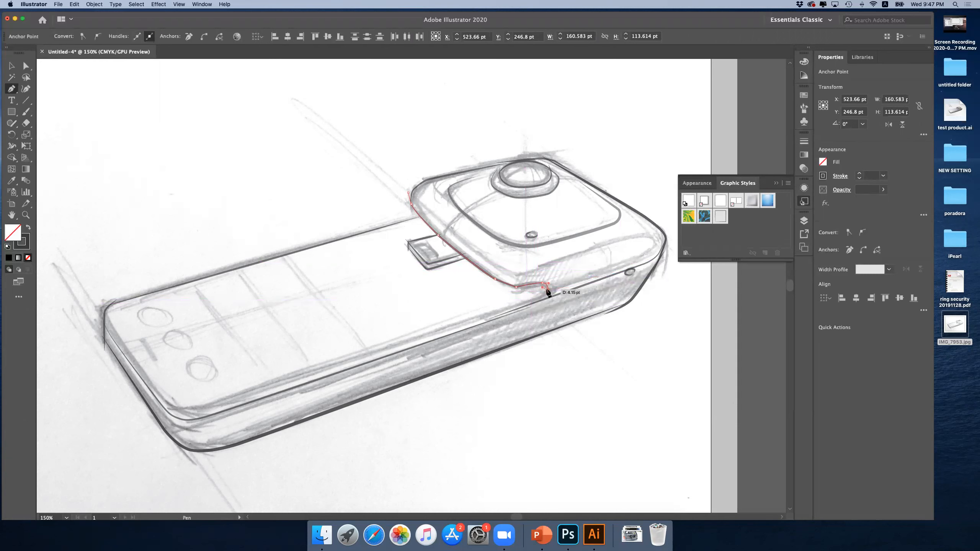
- Trace the camera head's front lower edge with the Pen tool, from the notch around to the right corner, about 139 pt wide and 74 pt high
drag(553, 289, 554, 290)
drag(561, 288, 562, 288)
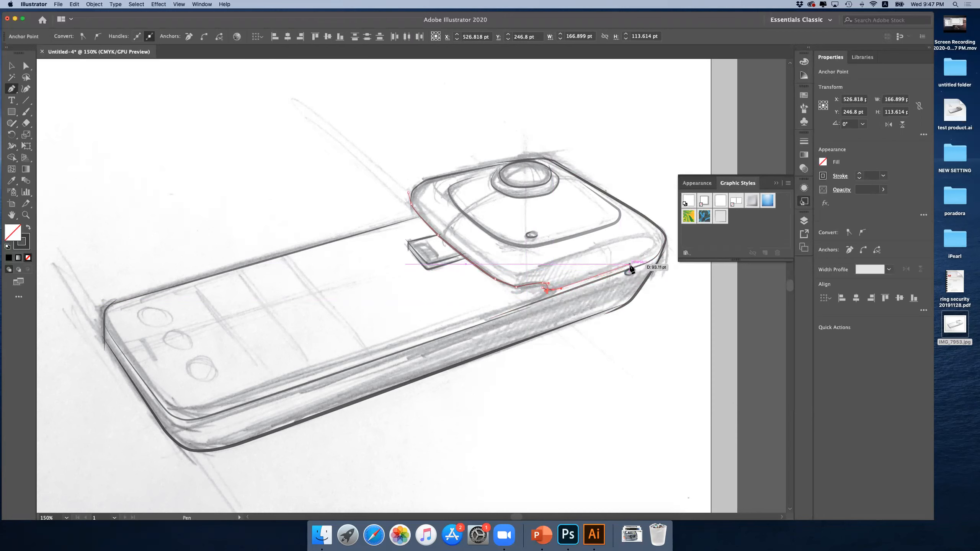
drag(639, 263, 665, 238)
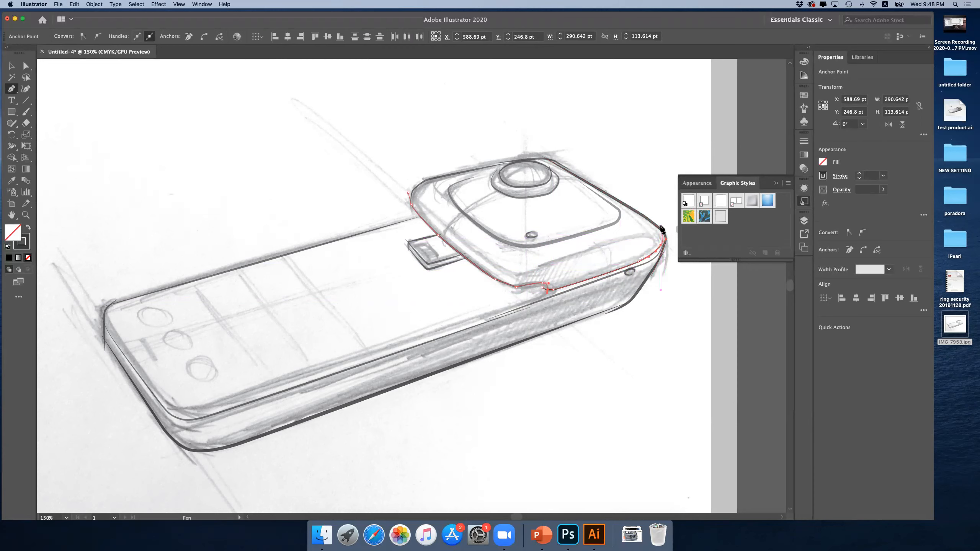
click(661, 226)
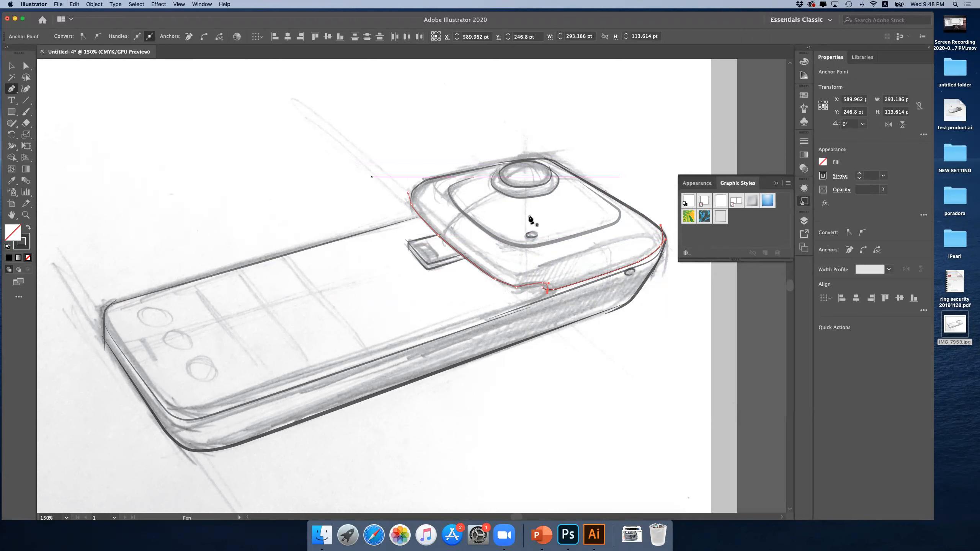
click(11, 65)
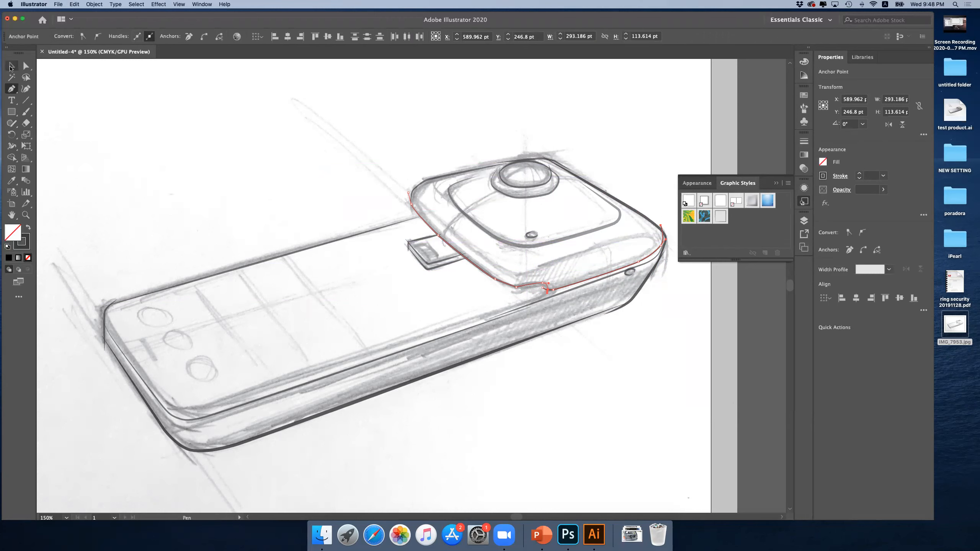
click(188, 120)
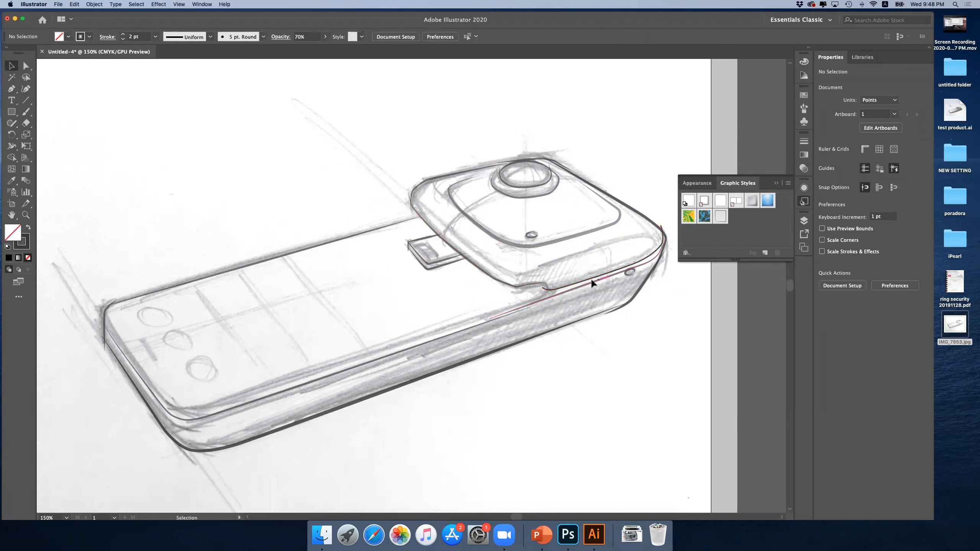
- Apply the saved tapered graphic style to the new front lower edge path of the camera head
click(574, 285)
click(720, 217)
click(641, 187)
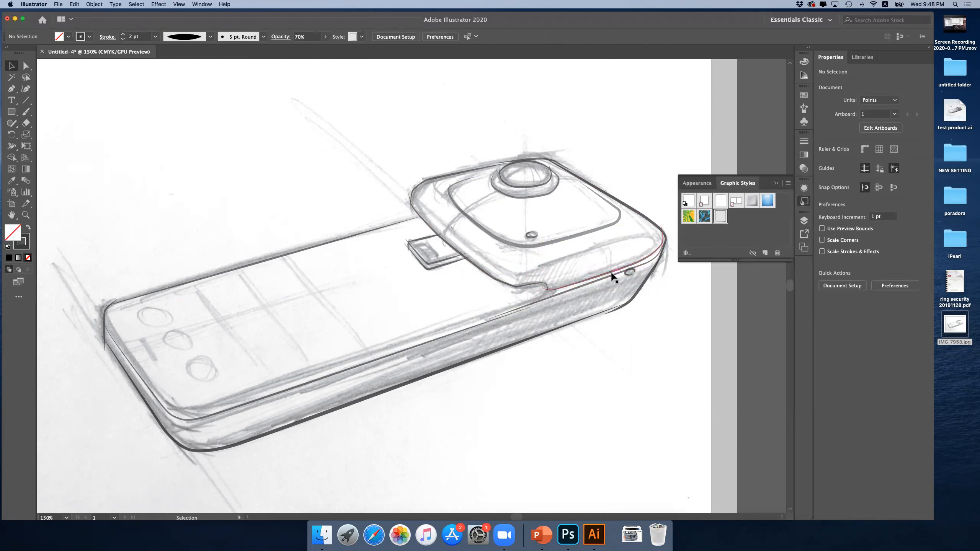
- Examine the styled front lower edge path and its anchor points at the camera head's right corner, at about 289% zoom
click(25, 215)
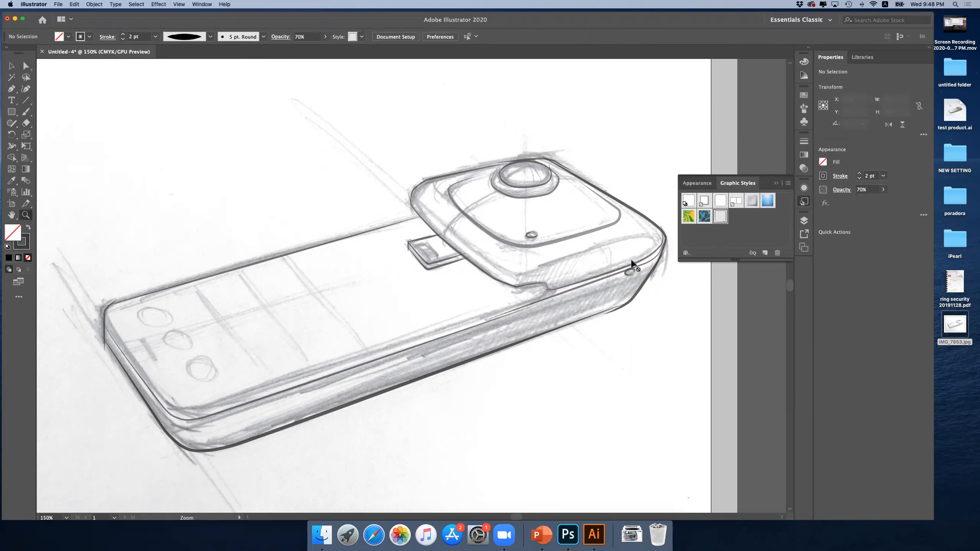
drag(636, 233, 718, 340)
drag(644, 314, 609, 307)
click(26, 65)
click(26, 65)
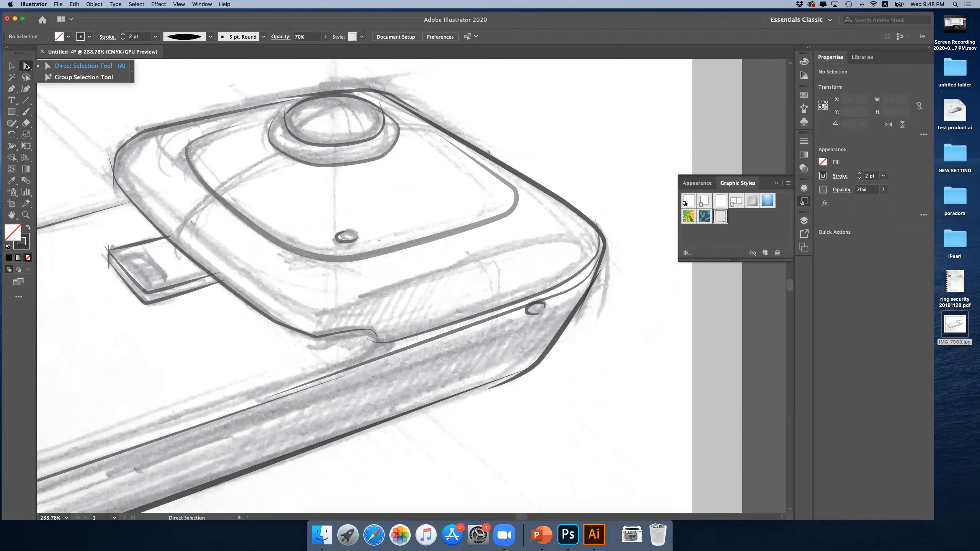
click(590, 265)
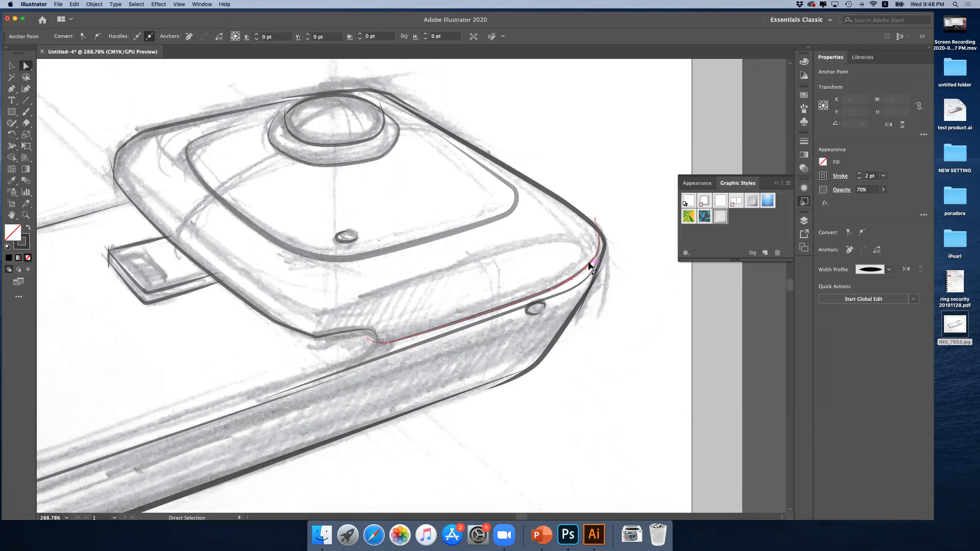
scroll(577, 260, up, 1)
scroll(578, 261, left, 1)
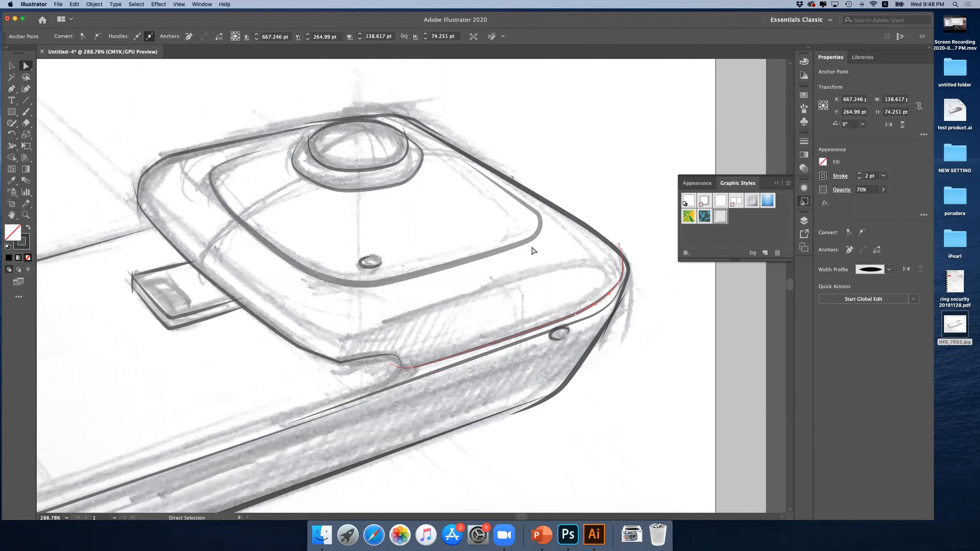
- Move the anchor point beside the lens on the camera head's rear outline to about X 616, Y 154 pt, and remove it with the Pen tool
click(379, 120)
click(26, 215)
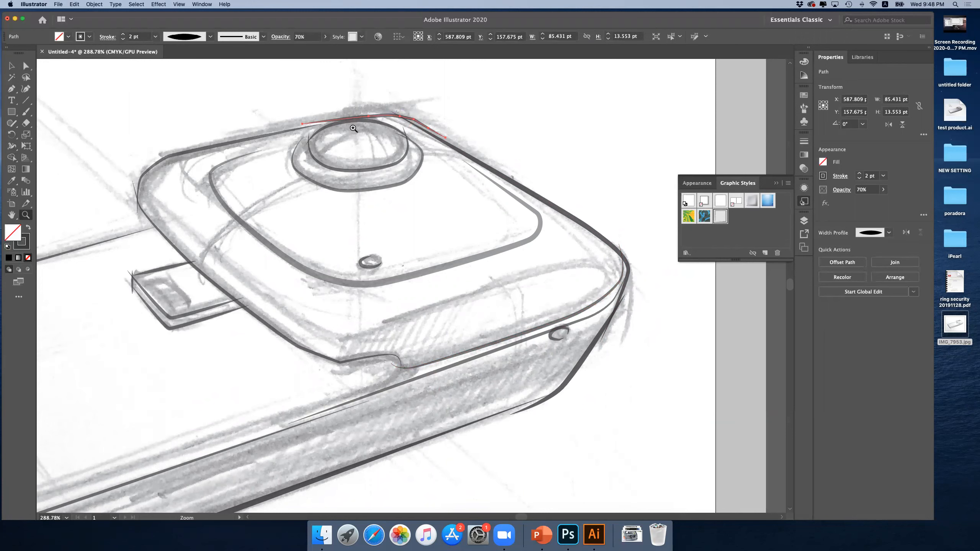
scroll(384, 122, up, 1)
click(383, 122)
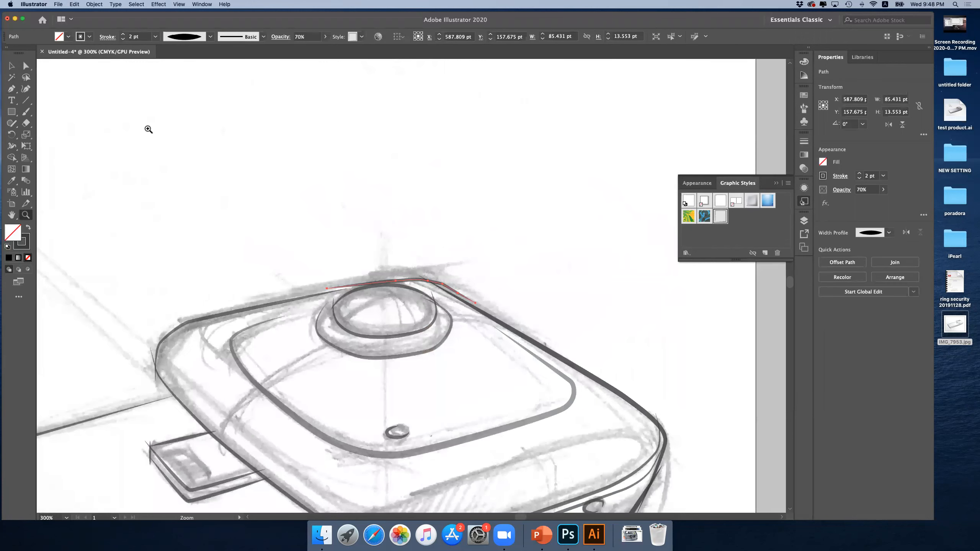
click(26, 66)
drag(428, 281, 451, 289)
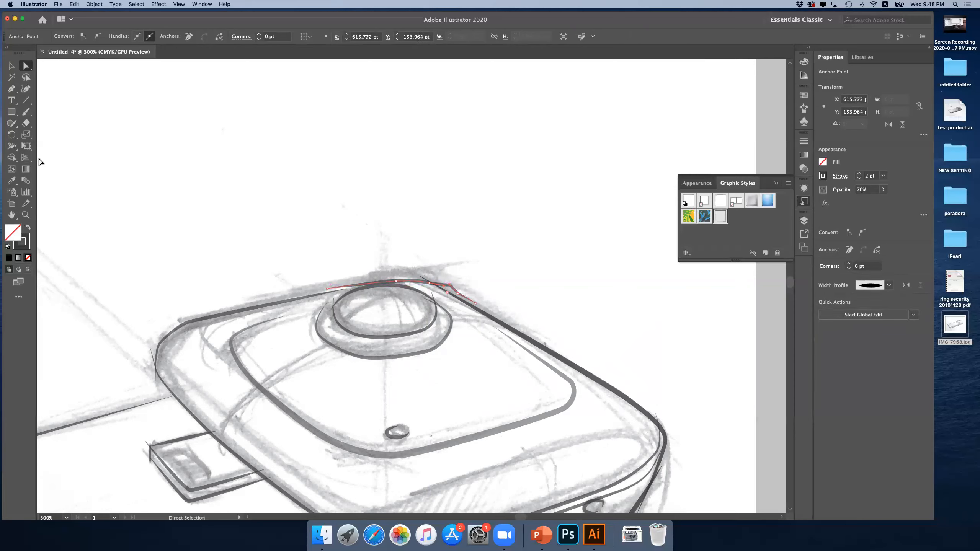
click(12, 90)
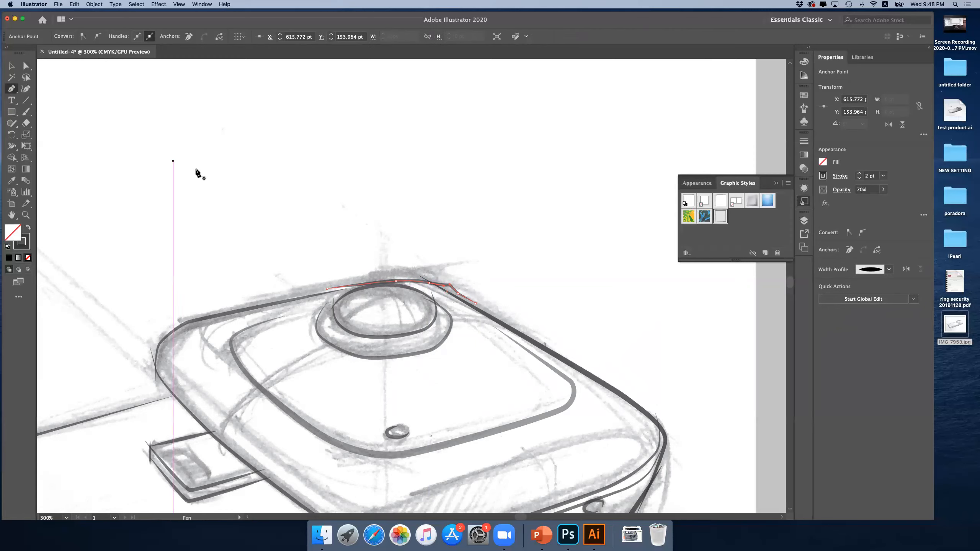
click(450, 287)
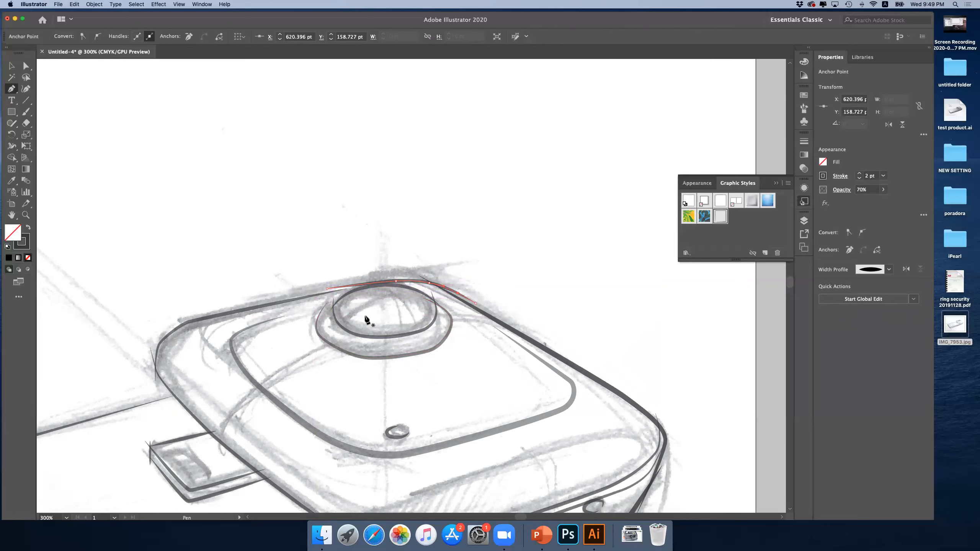
- Try deleting anchor points from the camera head's rear outline path with the Pen and Direct Selection tools, undoing each deletion
click(396, 282)
key(super)
key(super+z)
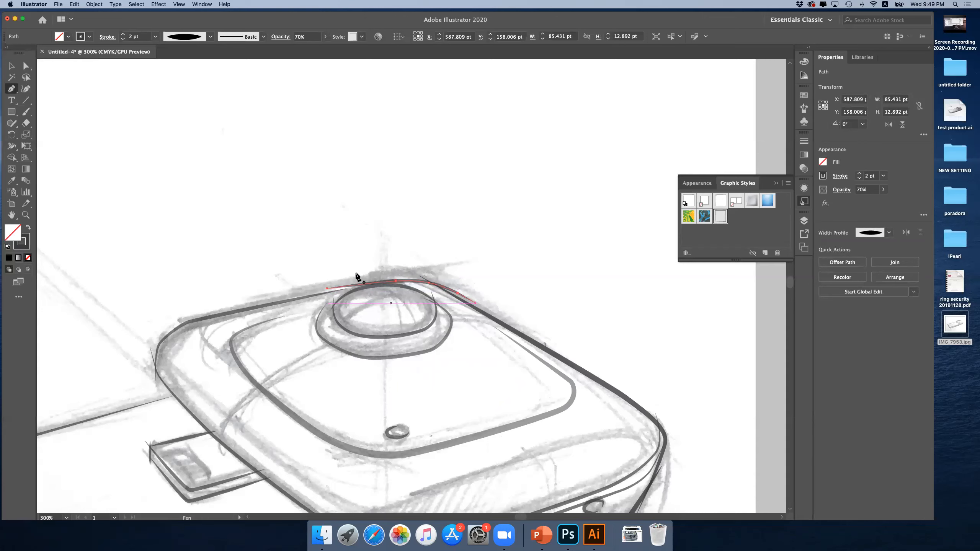
click(24, 66)
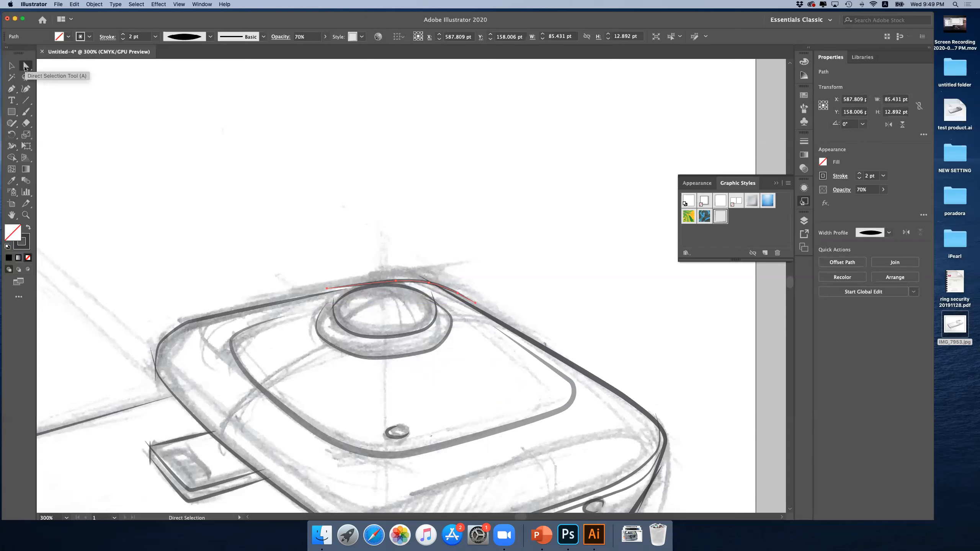
click(398, 285)
key(BackSpace)
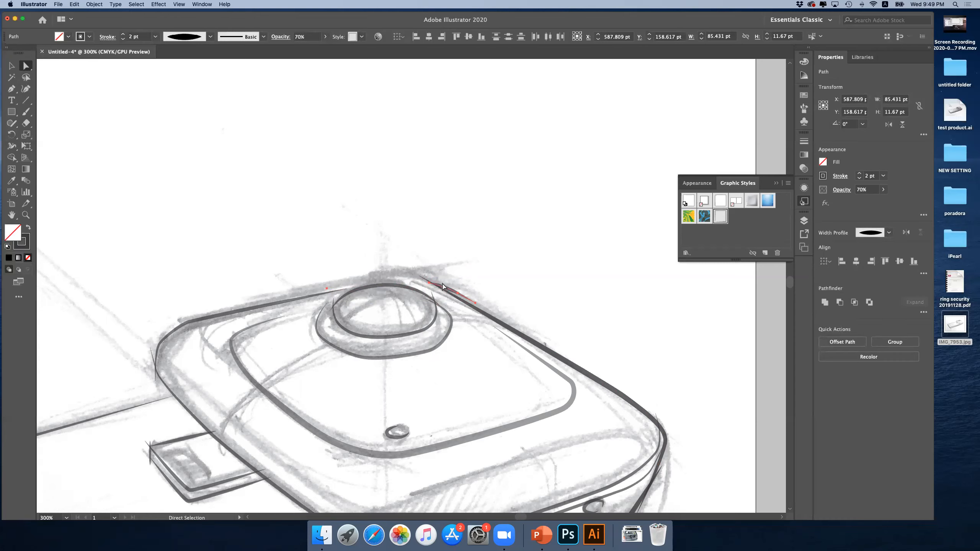
key(super+z)
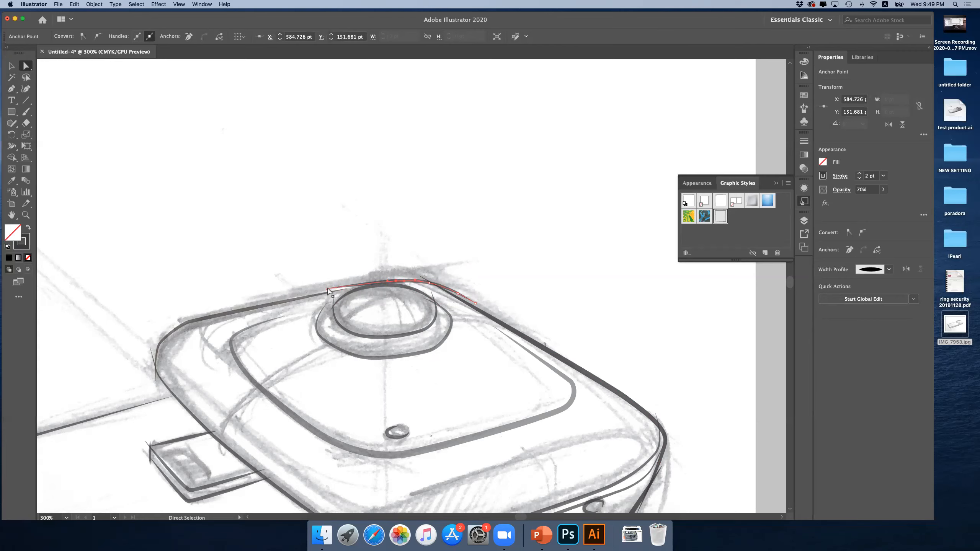
key(Delete)
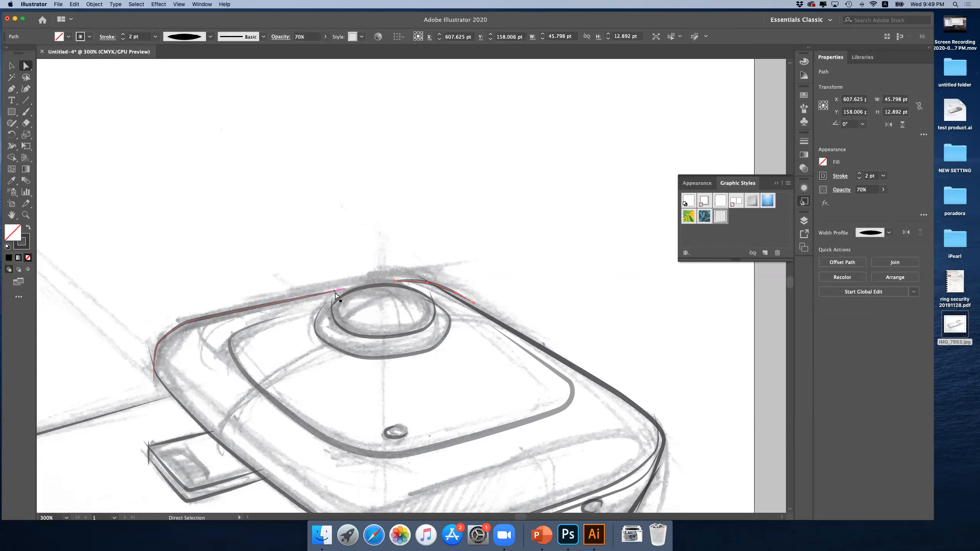
click(335, 294)
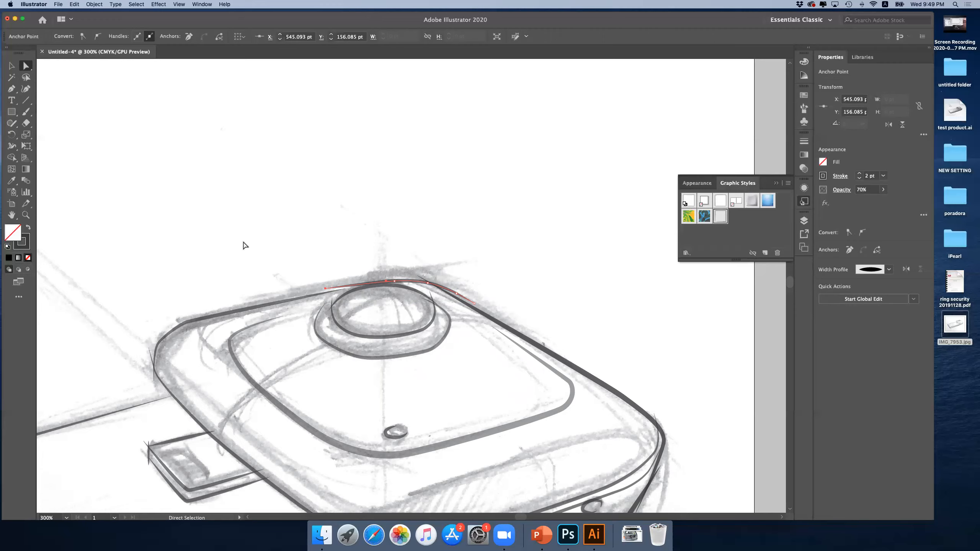
- Inspect the camera head outline at its left rear corner at 300% zoom by selecting the corner's anchor point
click(25, 216)
alt+click(425, 294)
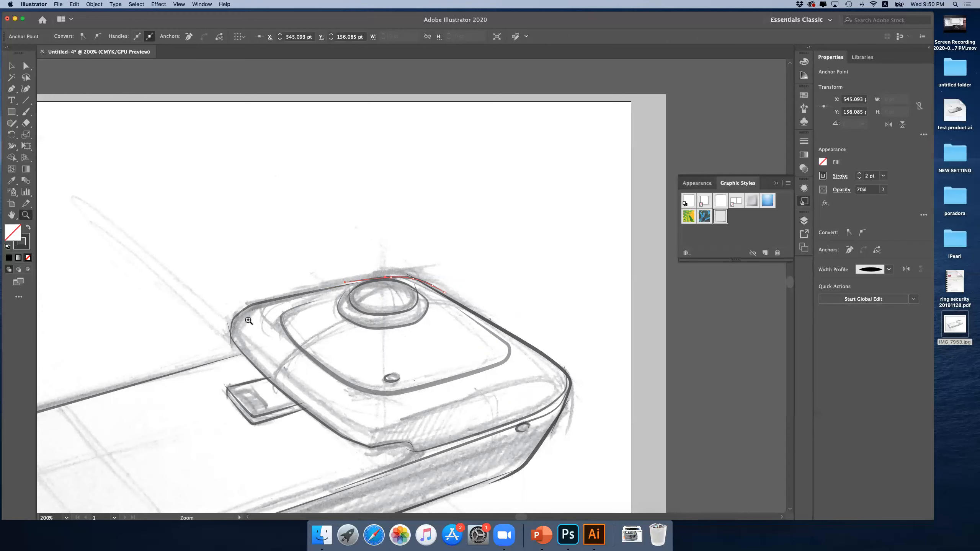
click(254, 316)
click(31, 67)
click(416, 267)
click(418, 268)
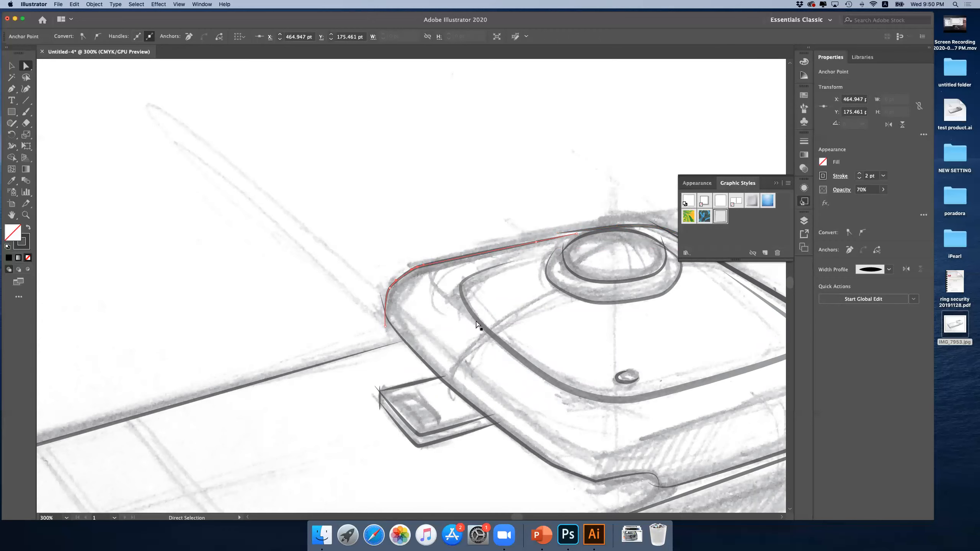
- Toggle the small tab's upper front corner anchor between corner and smooth, leave it smooth, and pull its direction handle in close to the point
click(428, 436)
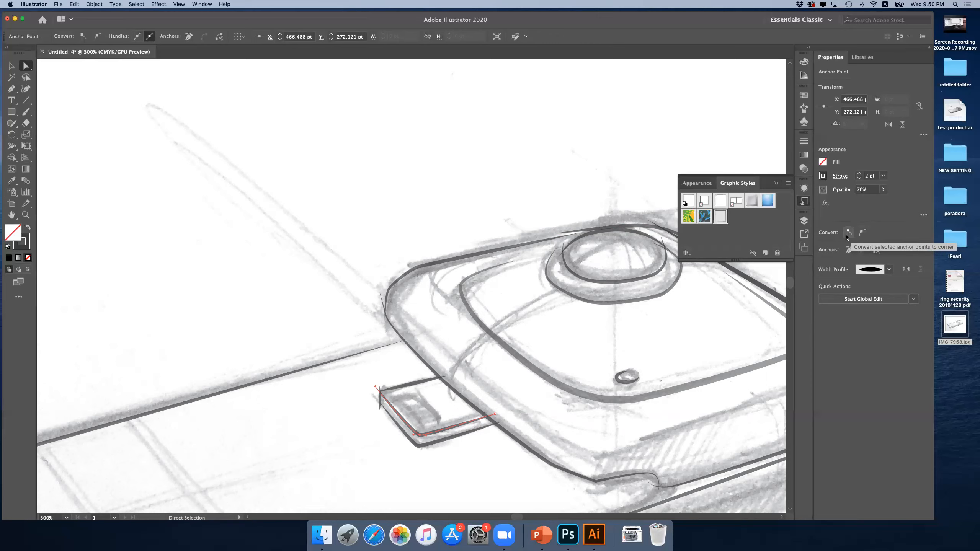
drag(419, 436, 433, 436)
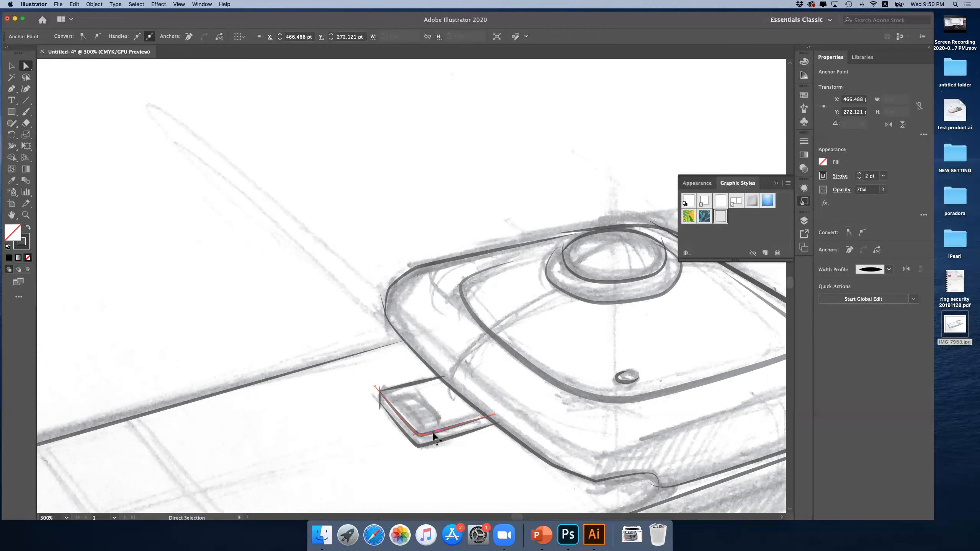
click(849, 233)
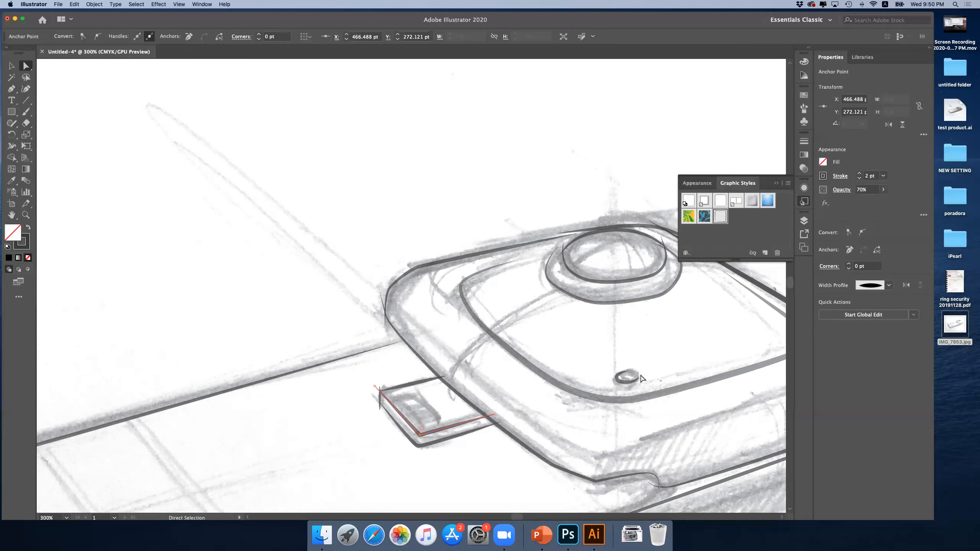
click(864, 233)
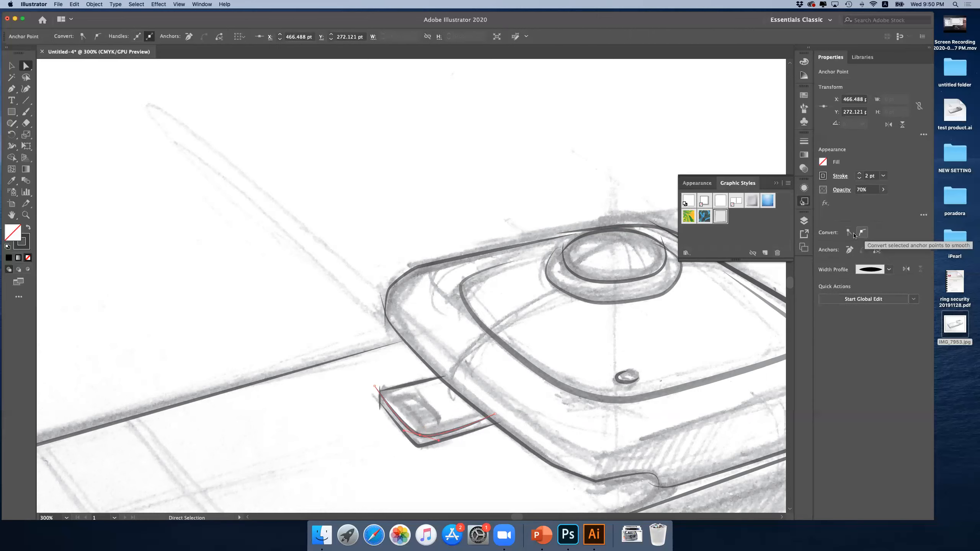
click(849, 233)
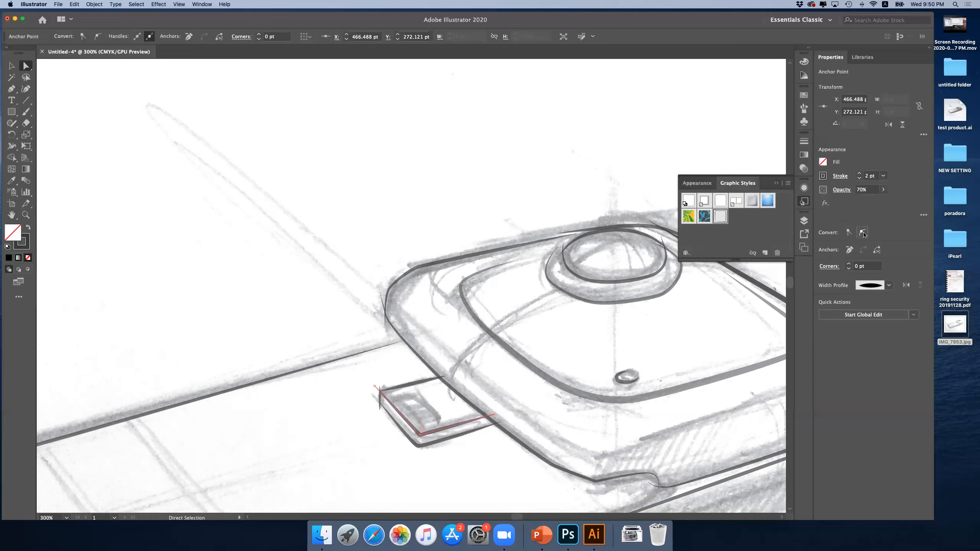
click(864, 233)
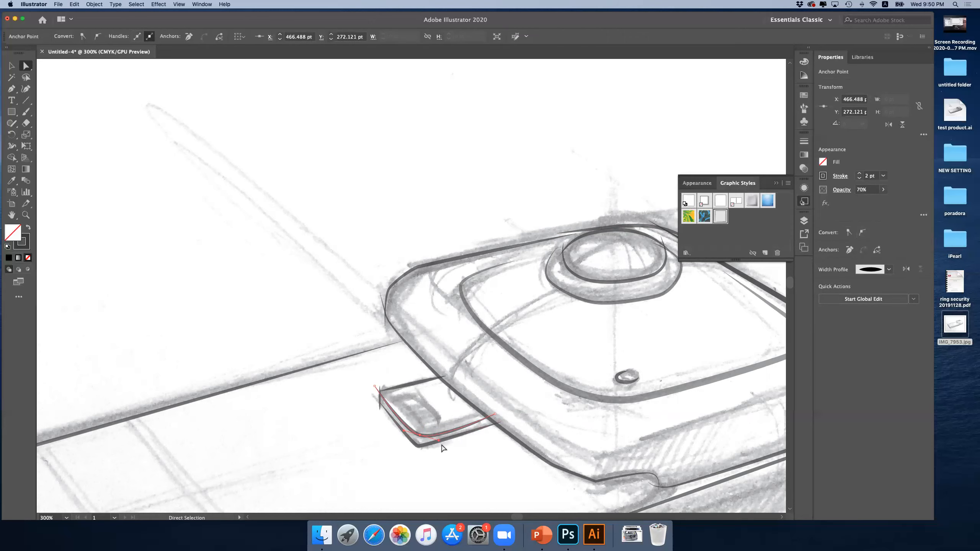
drag(440, 444, 410, 435)
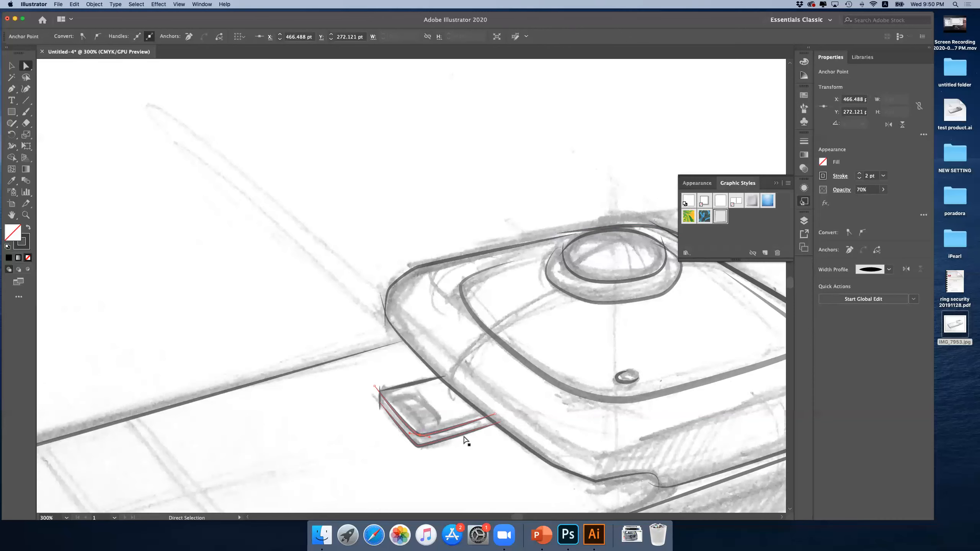
- Inspect the stroke weights and opacities of the body, camera head and lens-face outlines by selecting each path in turn, ending with nothing selected
click(27, 216)
scroll(398, 353, down, 1)
scroll(397, 353, down, 5)
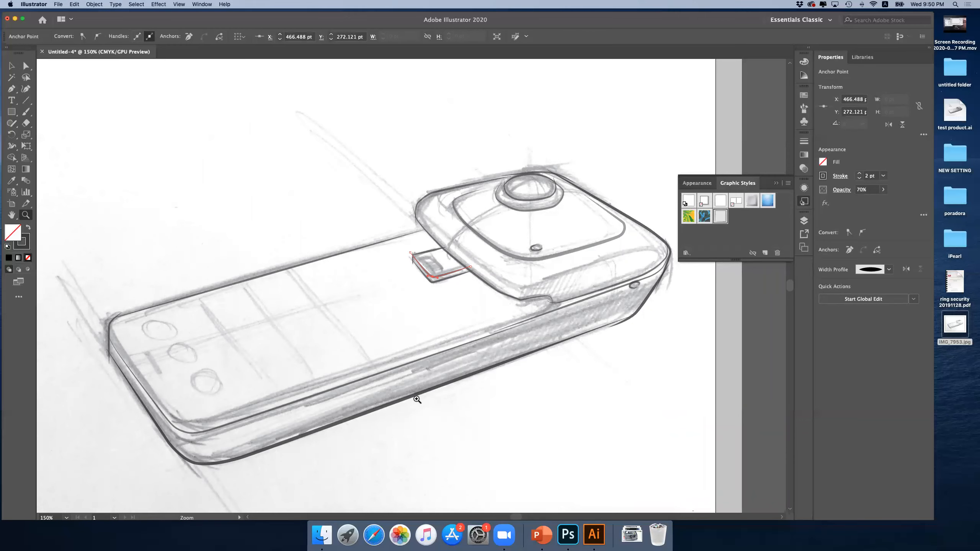
scroll(304, 431, left, 5)
scroll(304, 430, down, 2)
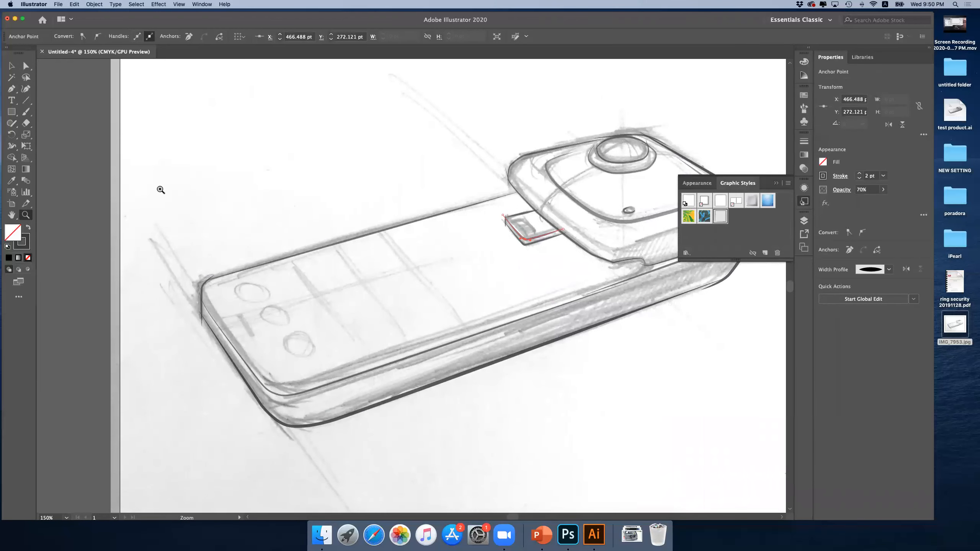
click(12, 65)
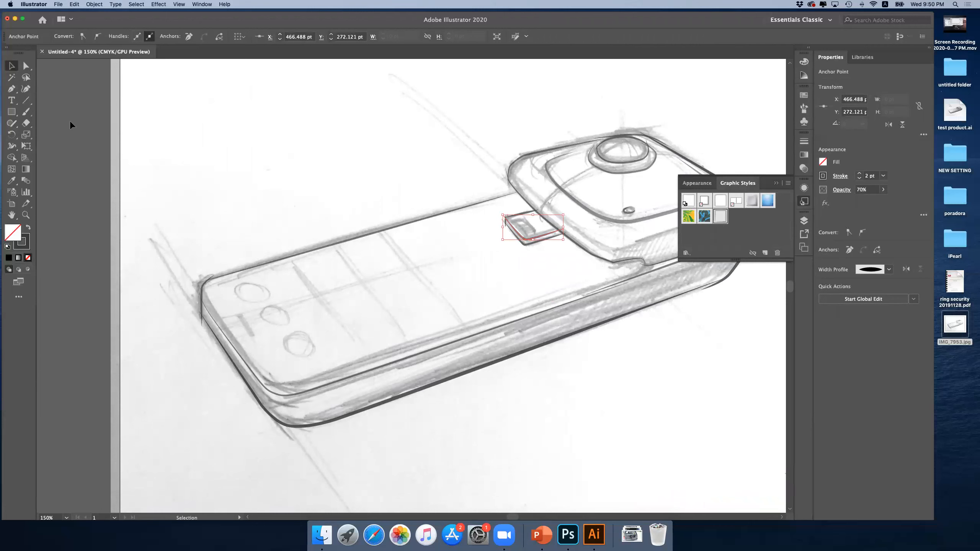
click(459, 376)
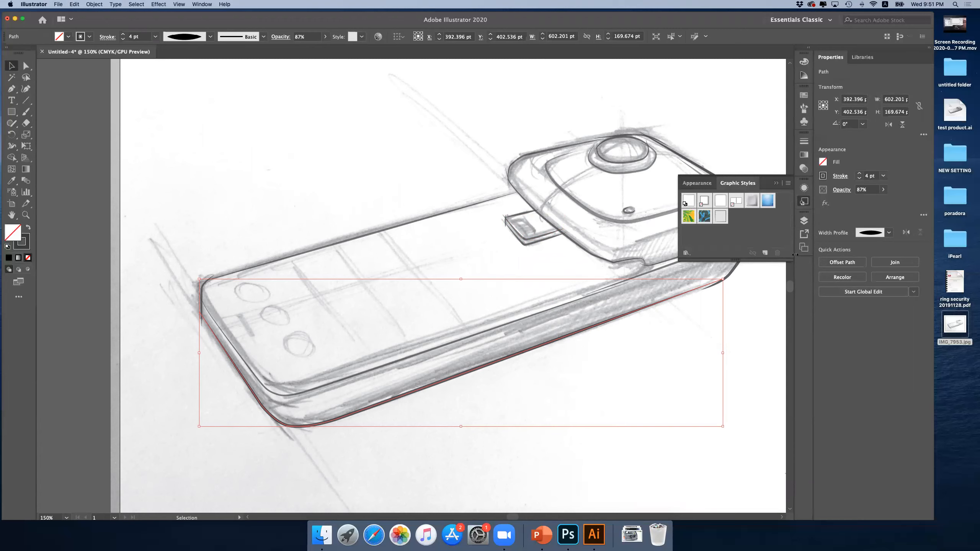
click(734, 275)
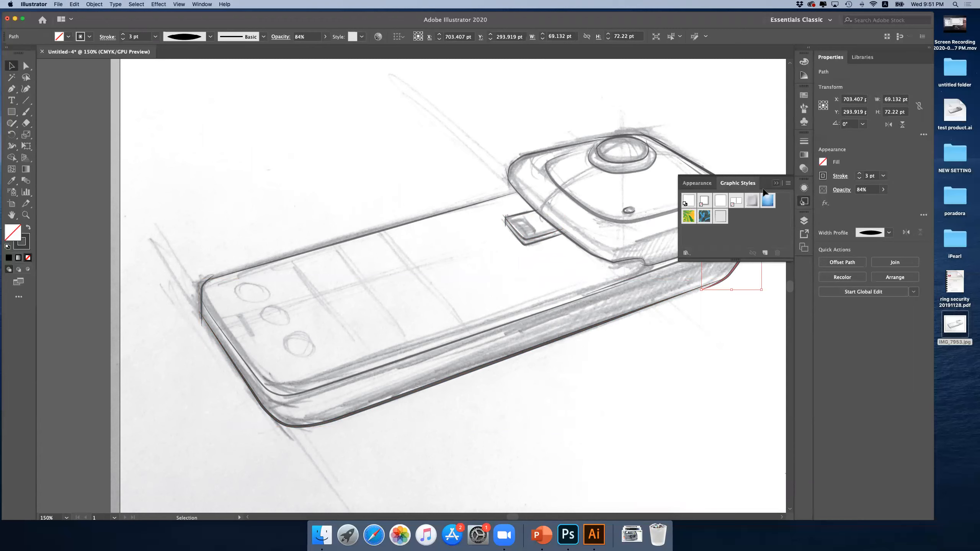
click(753, 199)
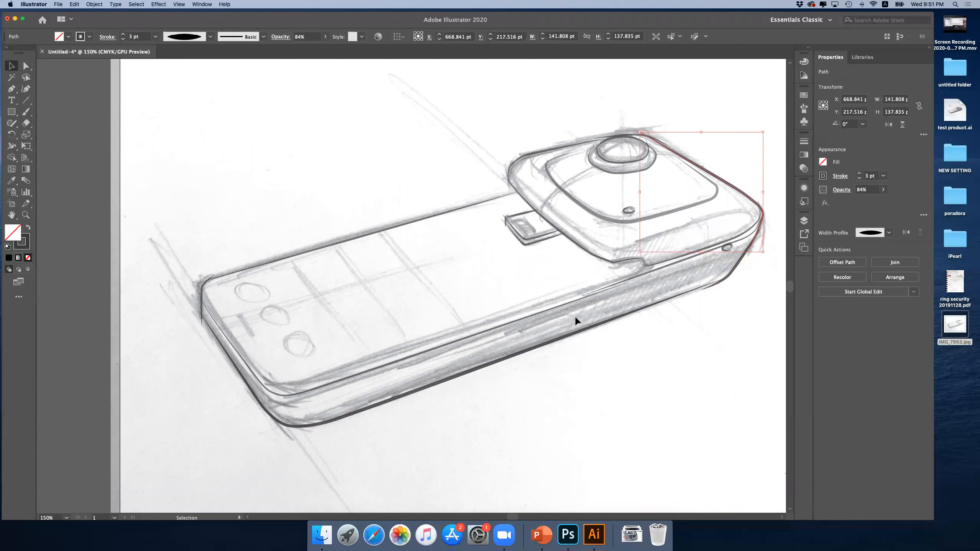
click(536, 317)
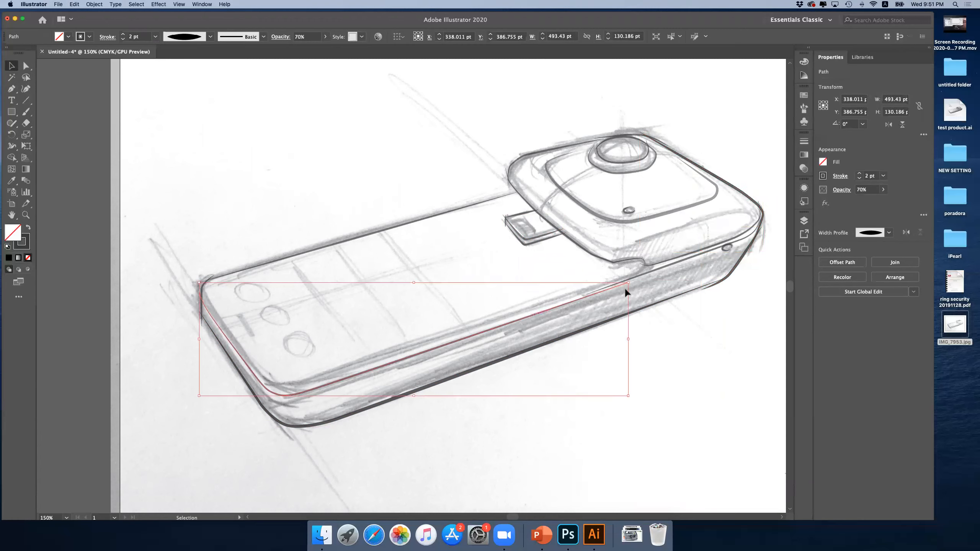
click(623, 264)
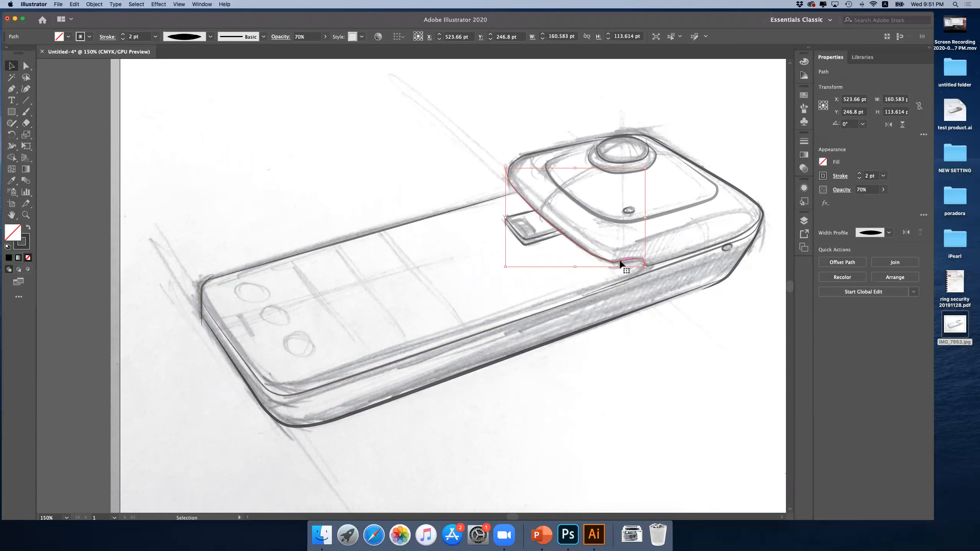
click(604, 217)
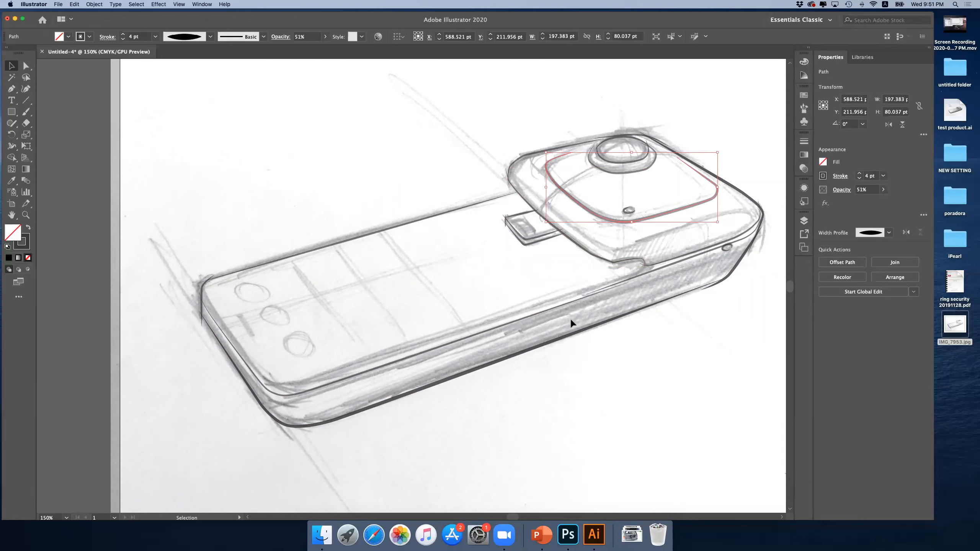
click(393, 203)
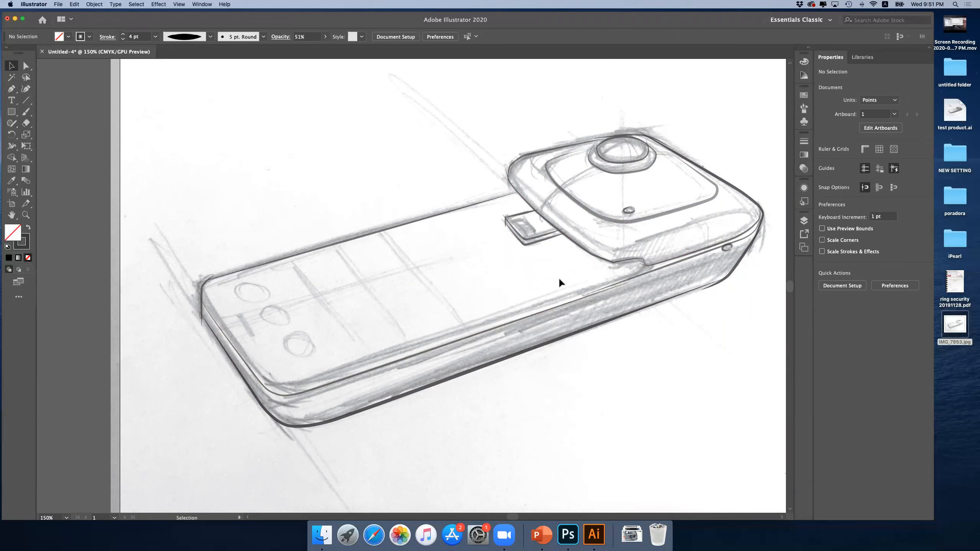
- Hide and reshow the traced lines on Layer 2, and unlock Layer 1 containing the sketch image
click(804, 221)
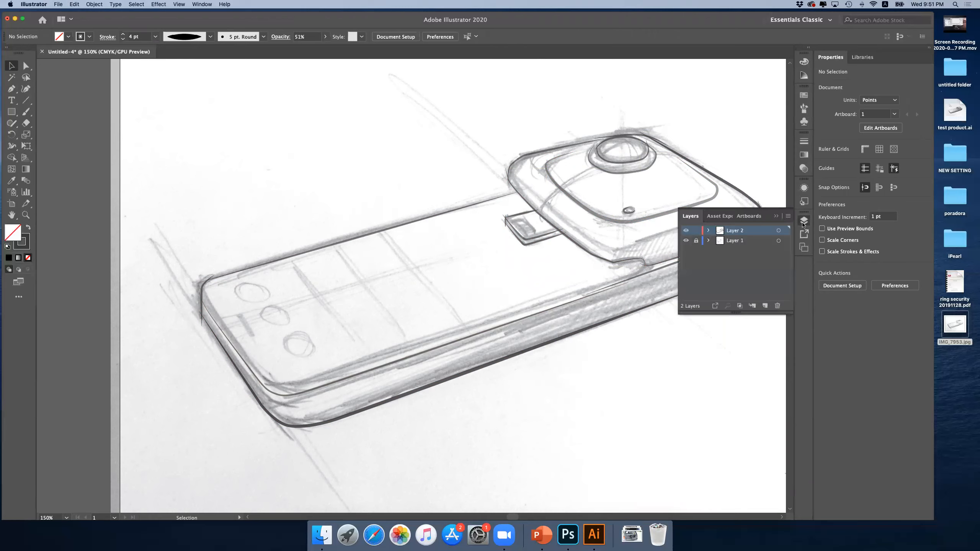
click(686, 230)
click(685, 230)
click(696, 241)
click(767, 241)
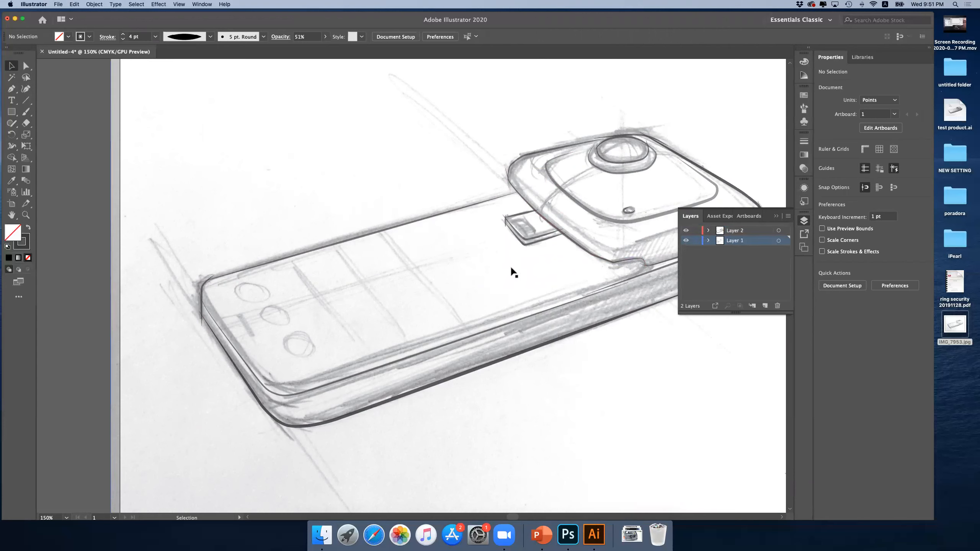
- Set the sketch image's opacity to 100%
click(492, 268)
click(884, 191)
drag(867, 201, 882, 201)
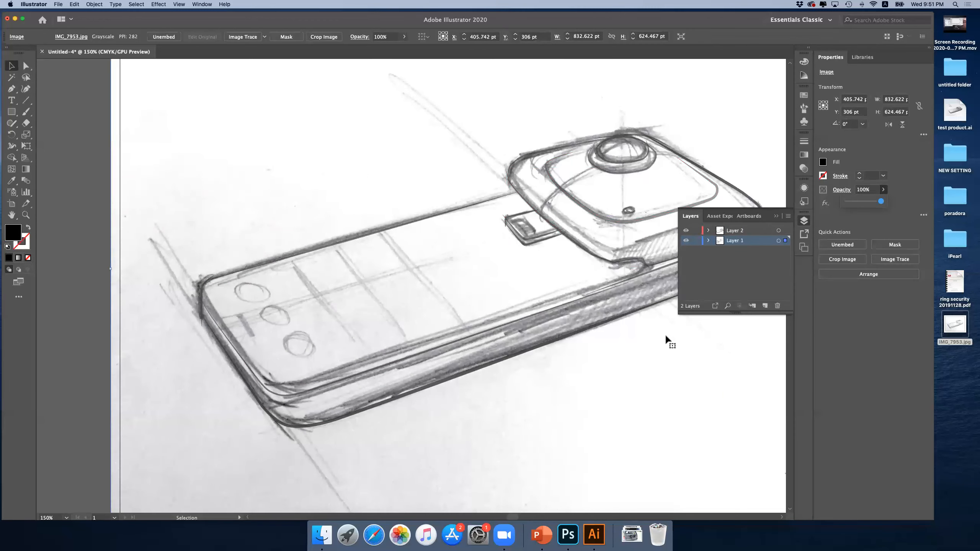
- Compare the traced lines with the full-strength sketch by repeatedly hiding and showing Layer 2
click(685, 231)
click(685, 230)
click(685, 230)
click(685, 231)
click(686, 231)
click(685, 231)
click(685, 231)
click(685, 230)
- Set the sketch image's opacity to 57% and lock Layer 1
click(882, 189)
drag(883, 202, 869, 204)
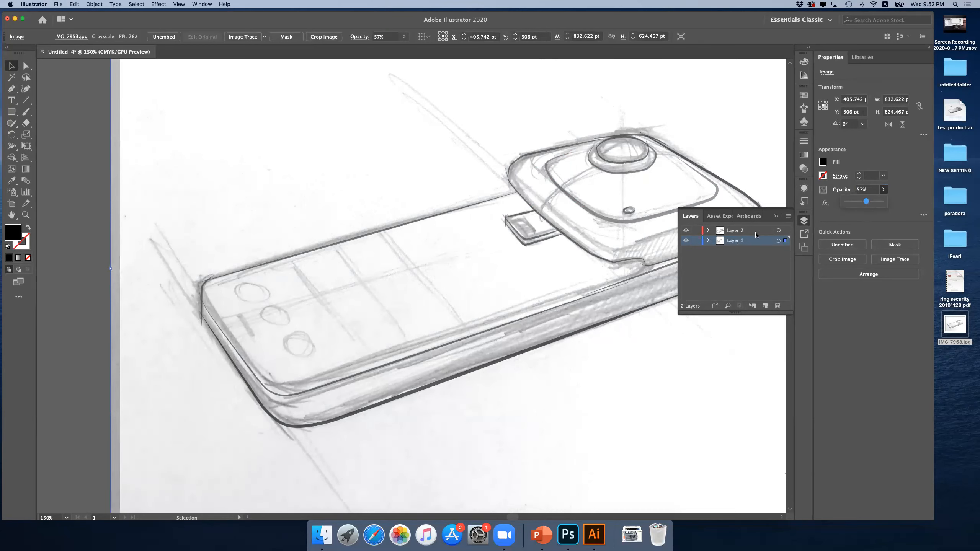
click(695, 240)
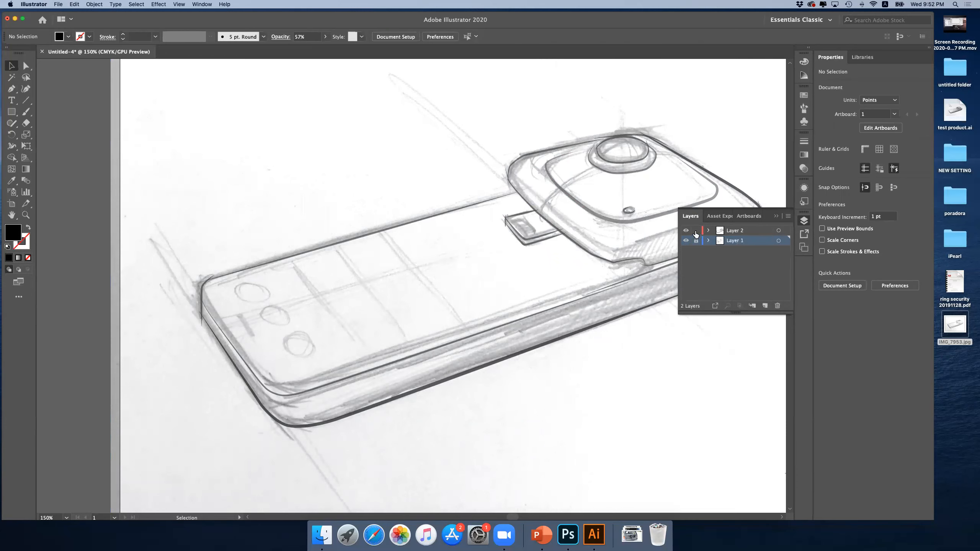
- Rename Layer 2, which holds the traced lines, as "light weight"
click(741, 231)
double_click(743, 231)
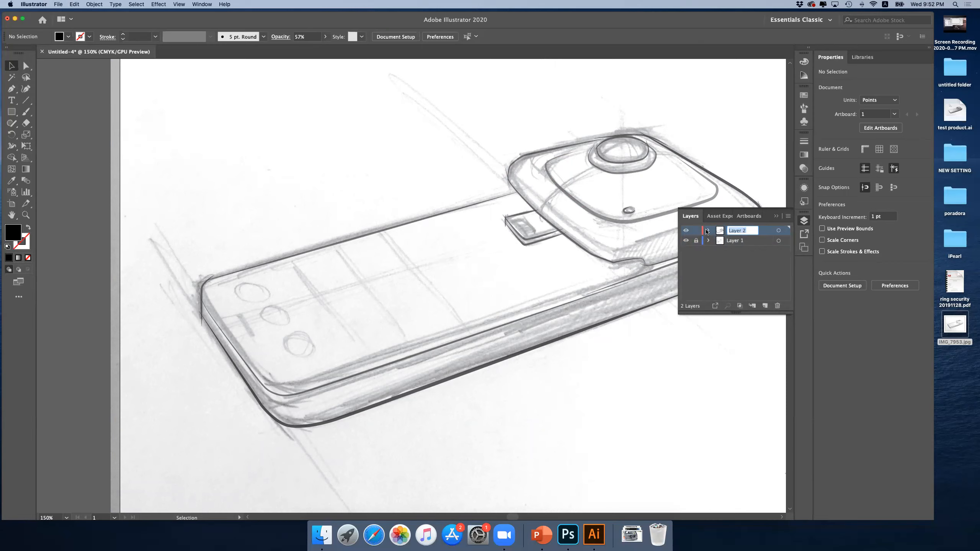
text(light weight)
key(Return)
- Create a new layer named "marker" and place it between the light weight layer and Layer 1
click(765, 306)
drag(752, 239, 759, 255)
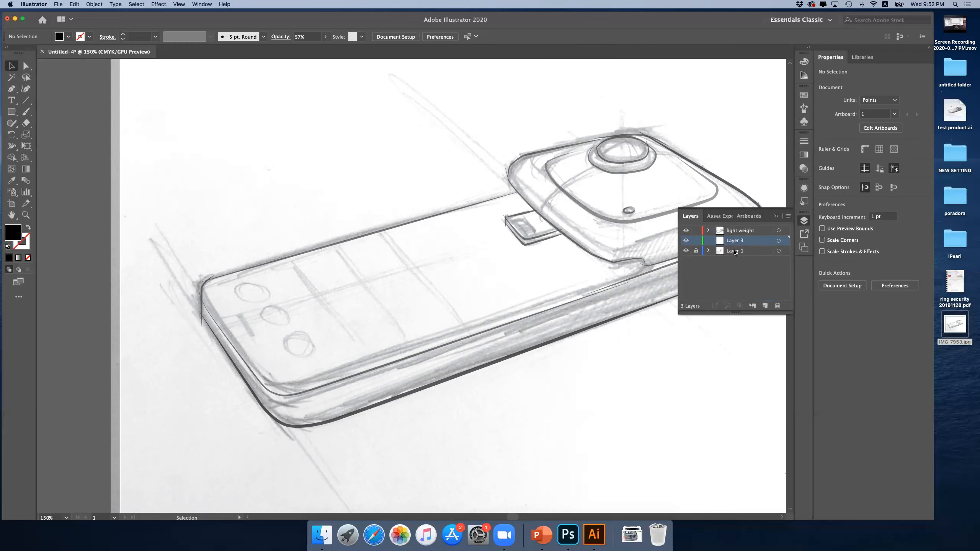
double_click(739, 241)
text(marker)
key(Return)
- Lock the light weight layer with the whole artboard in view at 100% zoom
click(26, 215)
alt+click(390, 249)
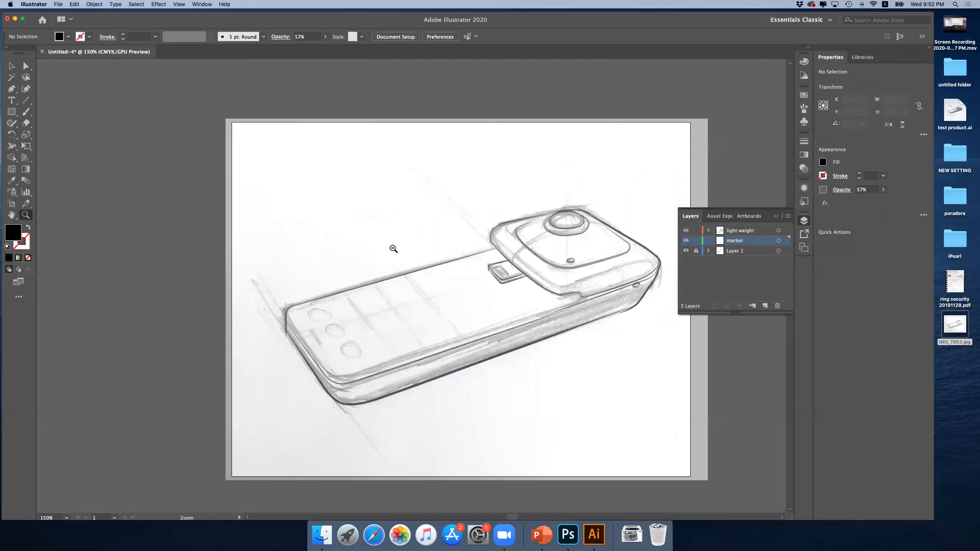
scroll(458, 242, right, 3)
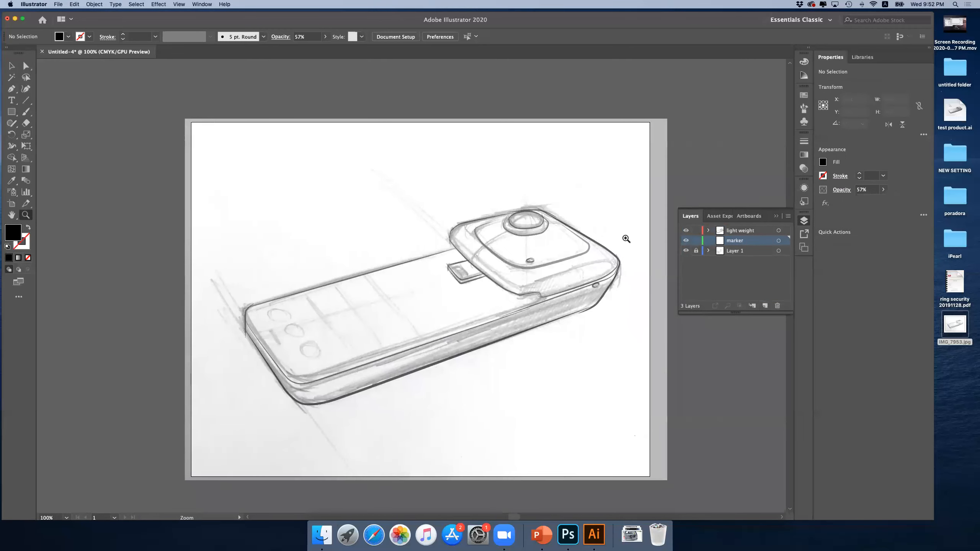
click(696, 231)
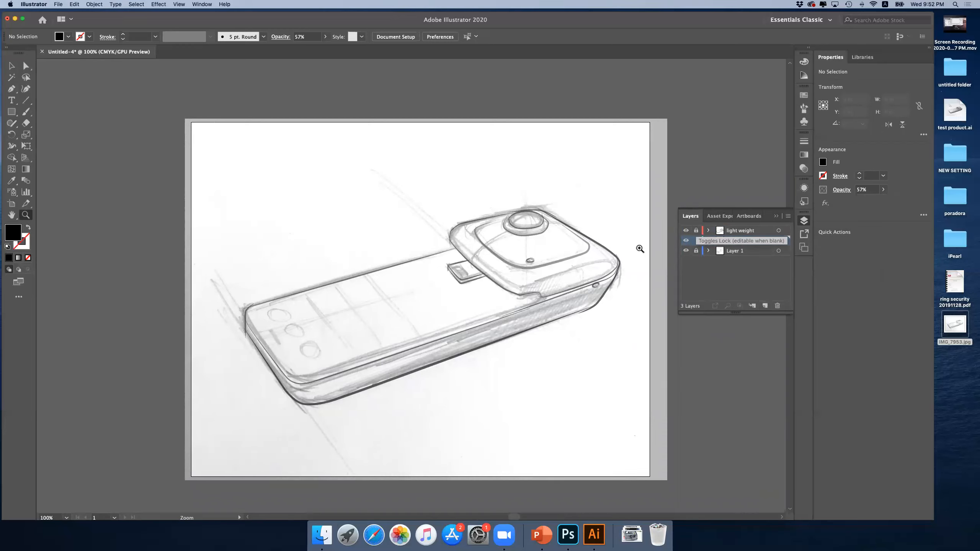
click(11, 66)
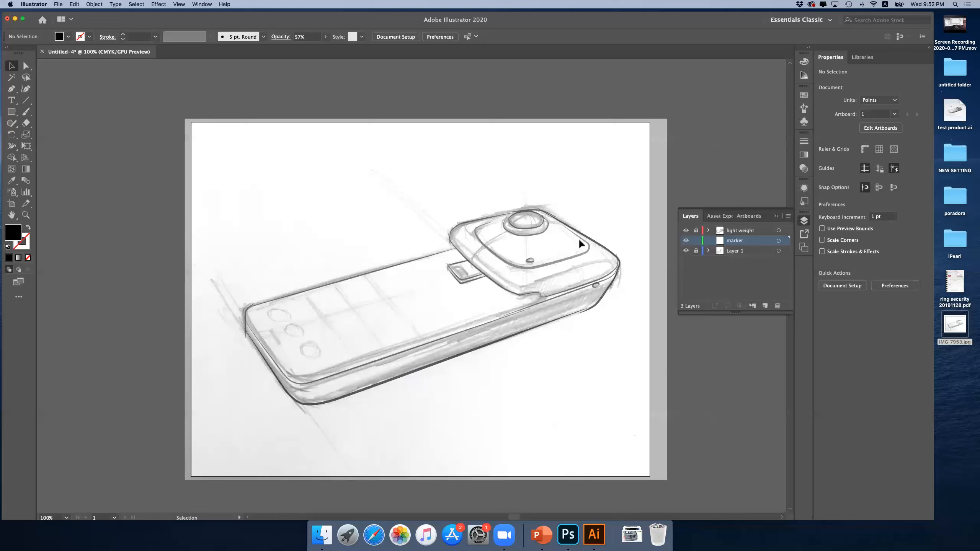
- Draw an arrow path on the marker layer with the Pen tool, from about X 223, Y 66 pt to X 292, Y 111 pt, plus a short upward barb
click(11, 89)
click(319, 160)
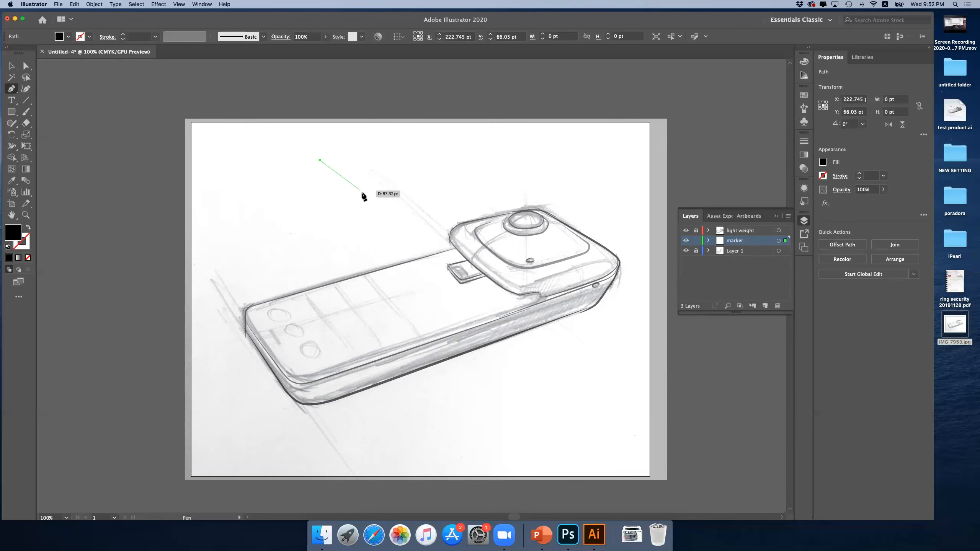
click(362, 192)
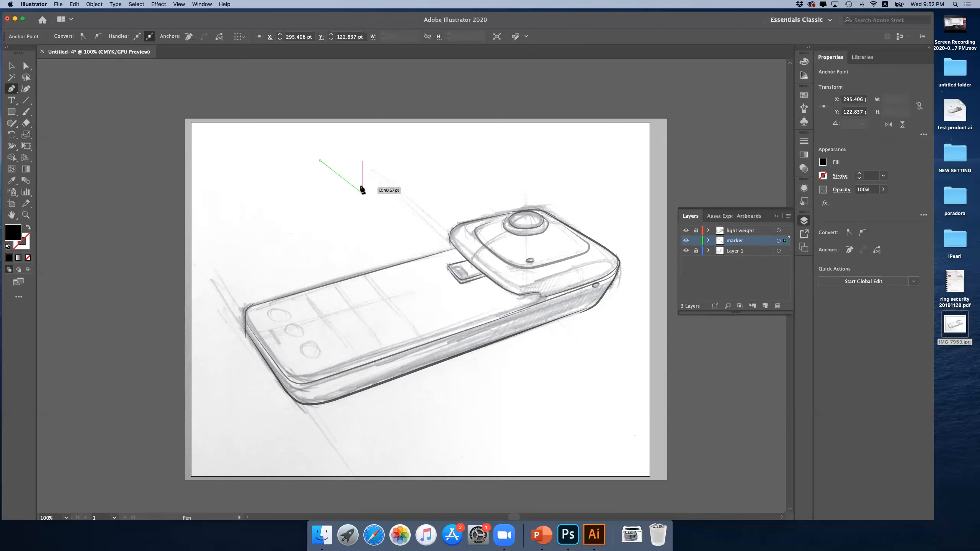
click(361, 188)
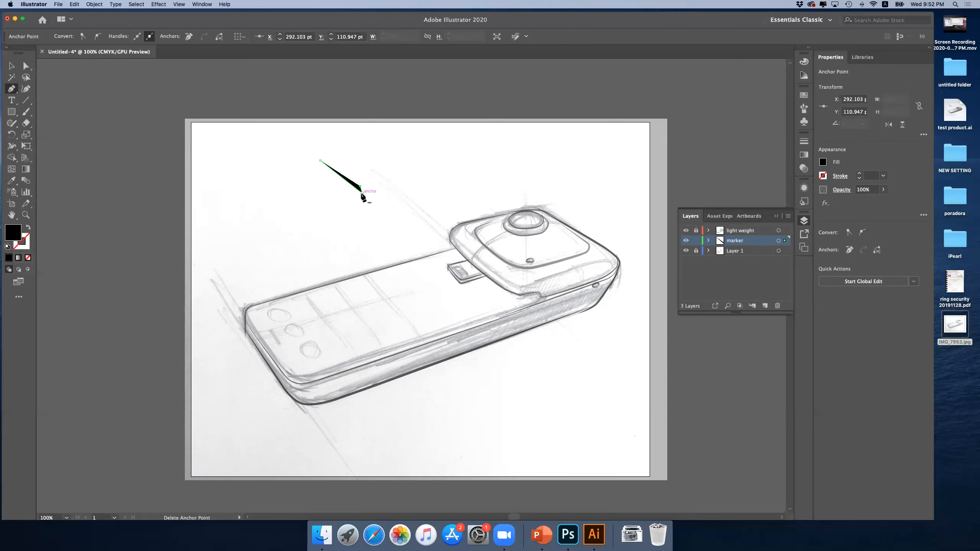
click(361, 193)
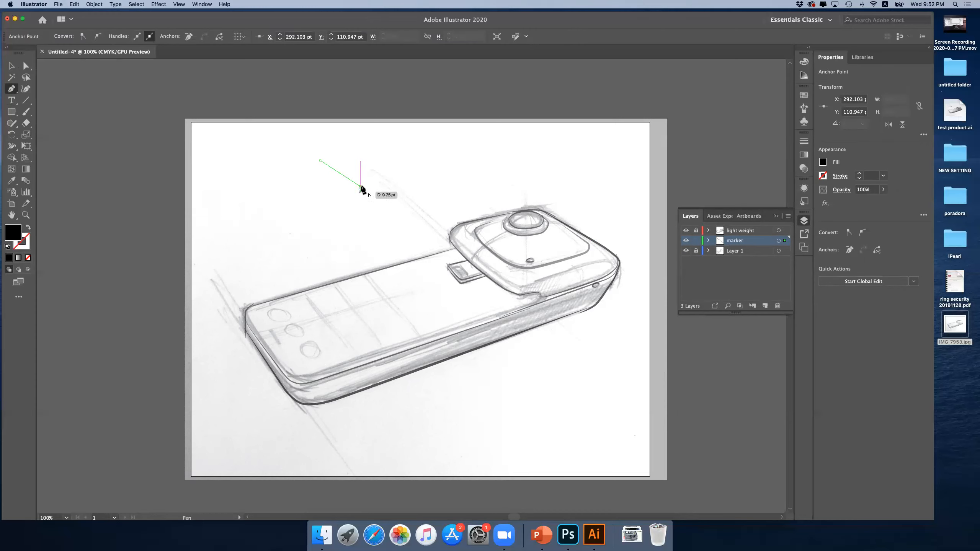
click(361, 185)
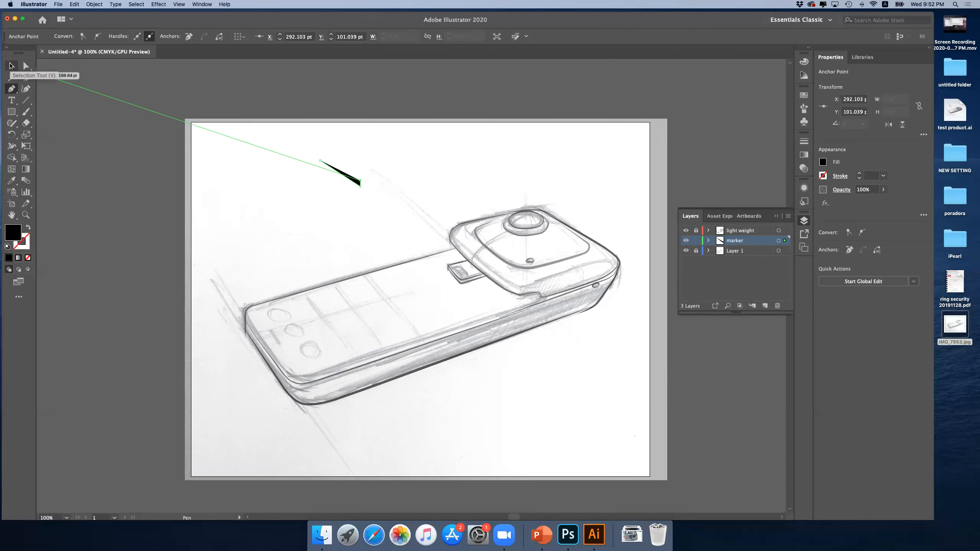
click(12, 67)
click(11, 67)
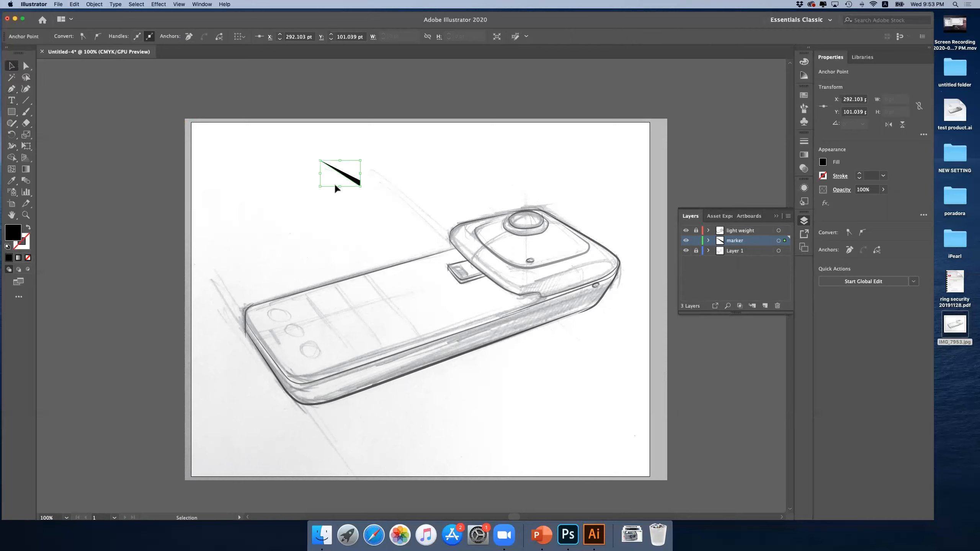
- Remove the arrow path's fill and give it a red stroke
click(826, 163)
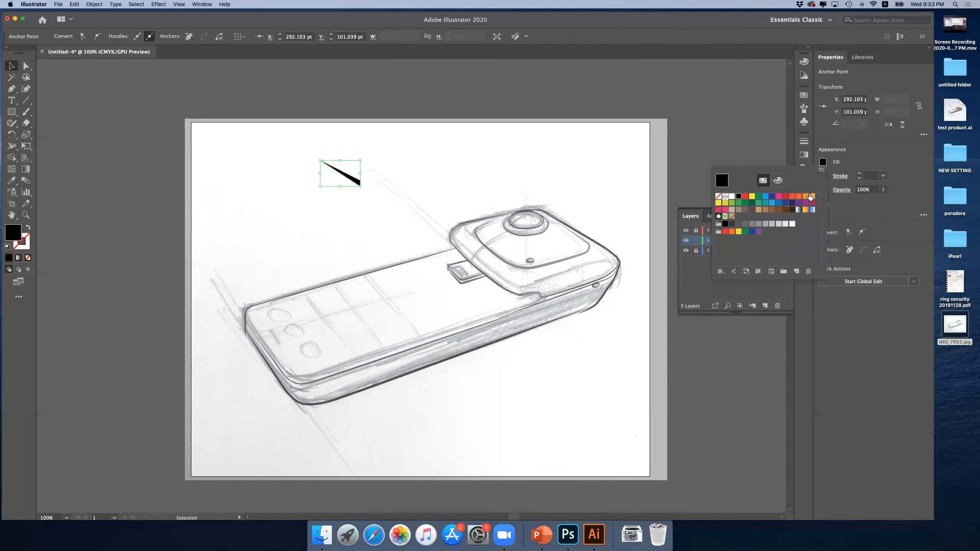
click(718, 196)
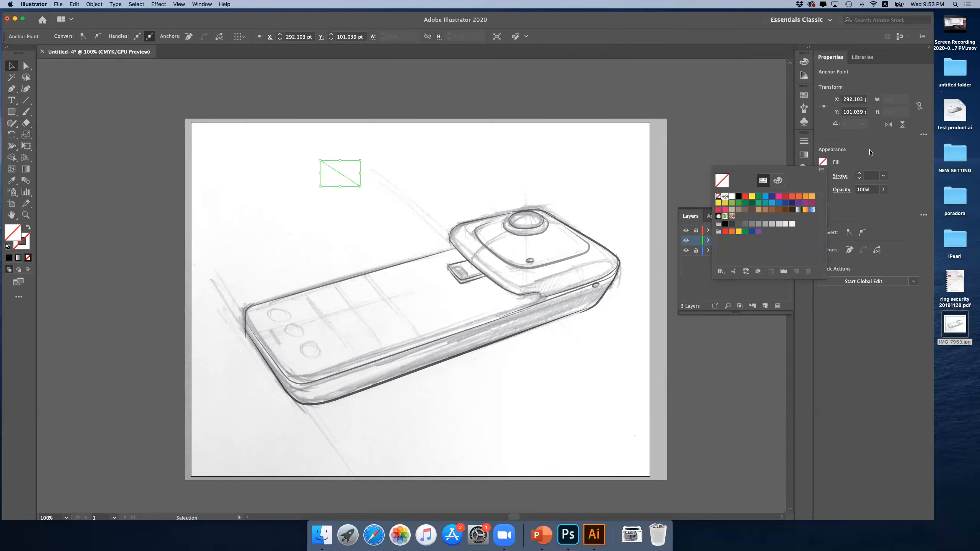
click(824, 176)
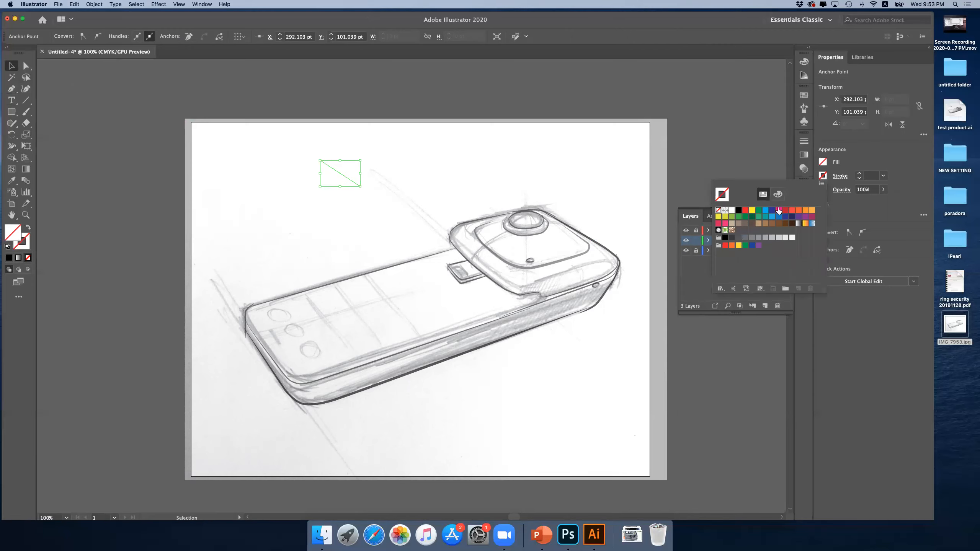
click(745, 211)
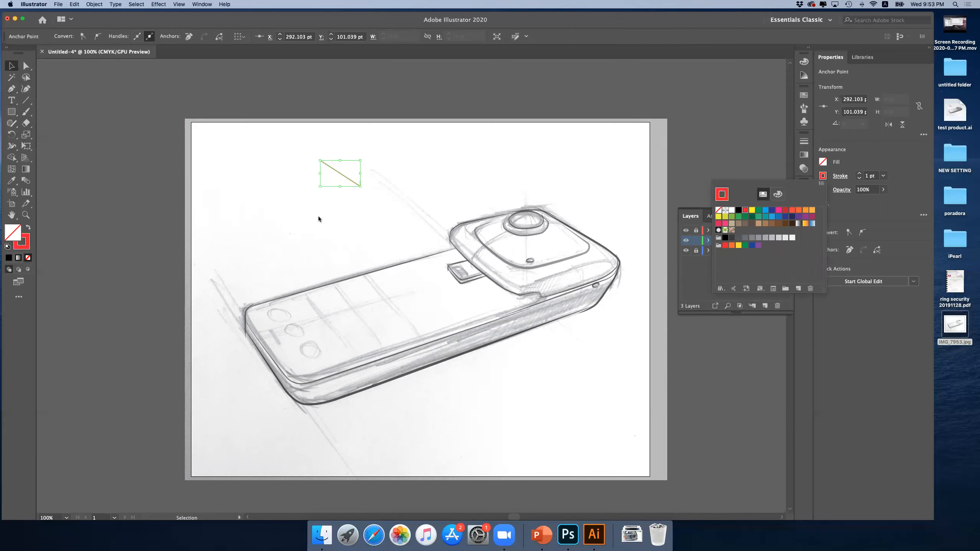
- Complete the red arrowhead at 300% zoom by adding a short second barb that ends at the arrow's tip
click(11, 89)
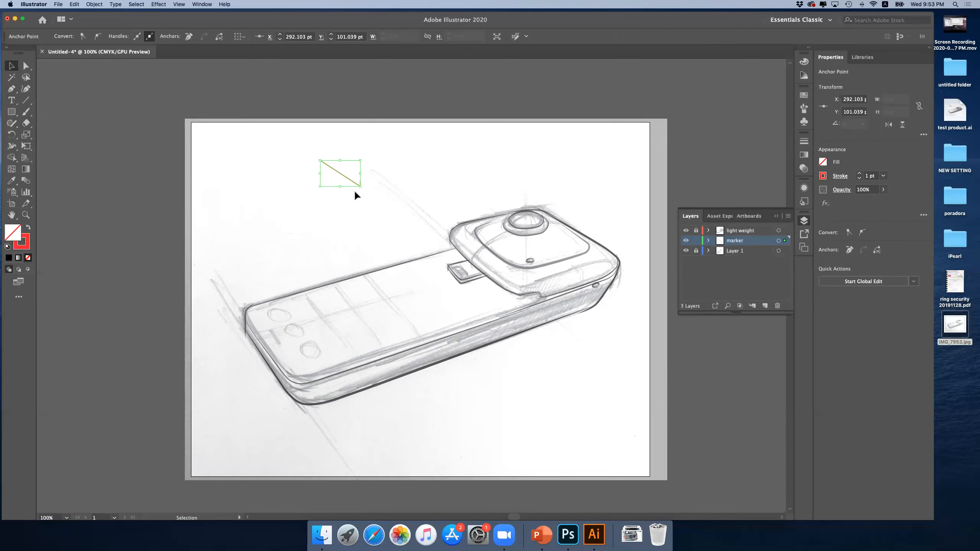
click(26, 216)
click(365, 186)
click(405, 308)
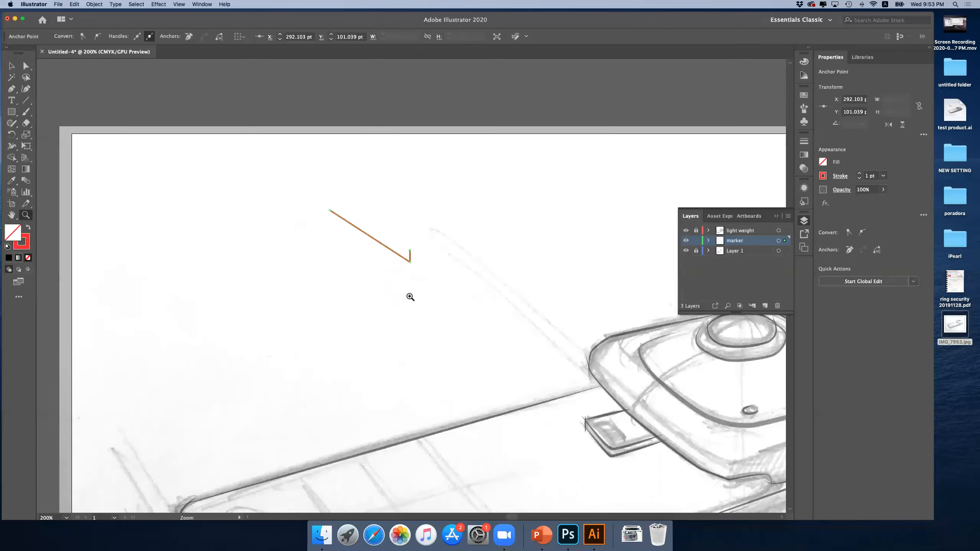
click(409, 297)
click(12, 89)
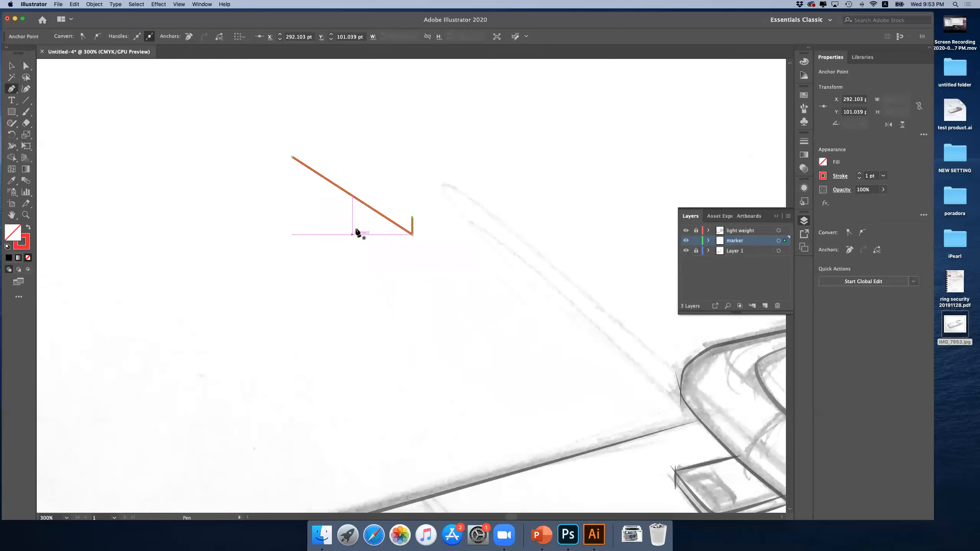
click(396, 237)
click(412, 234)
click(12, 65)
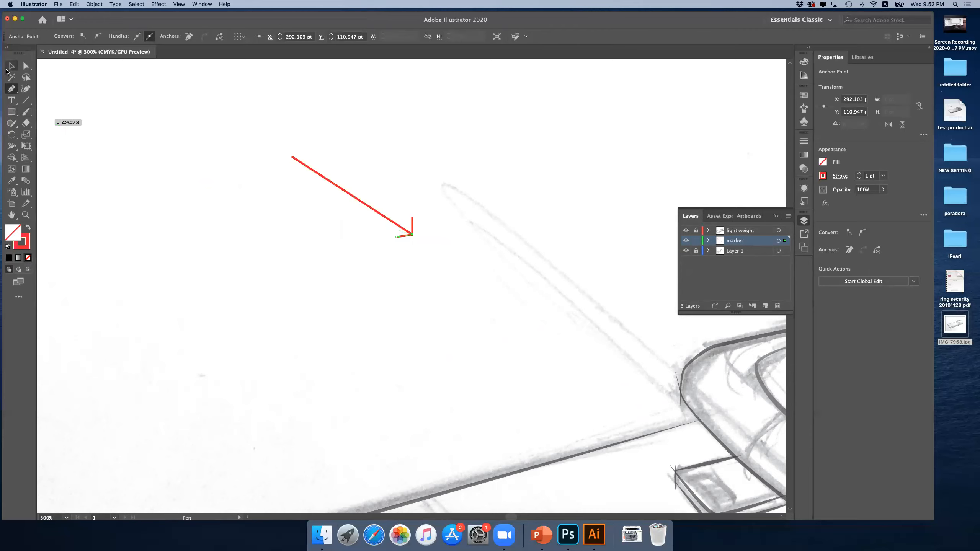
- Start a Pen path on the marker layer around the camera's top face, tracing its left edge from about X 505, Y 168 pt to X 581, Y 261 pt
click(178, 193)
click(26, 215)
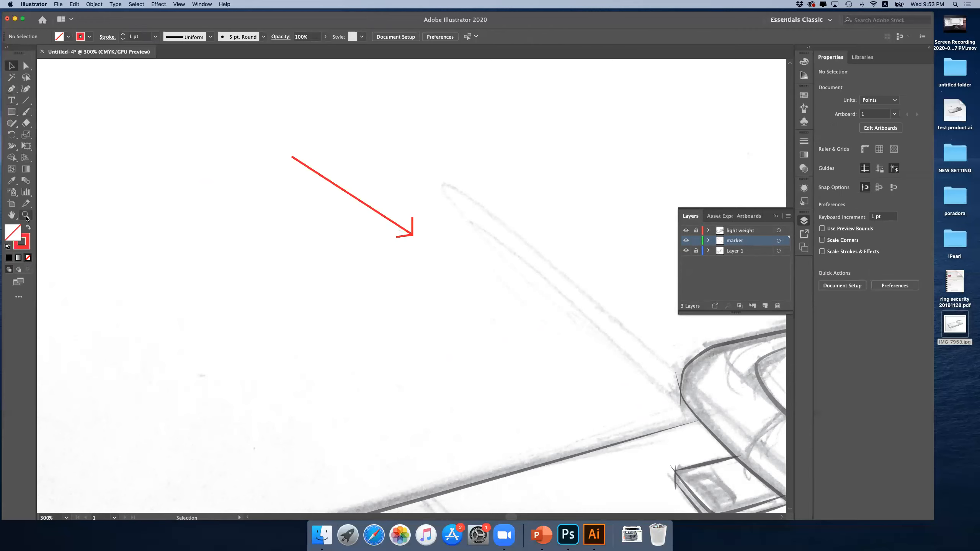
alt+click(338, 264)
alt+click(339, 263)
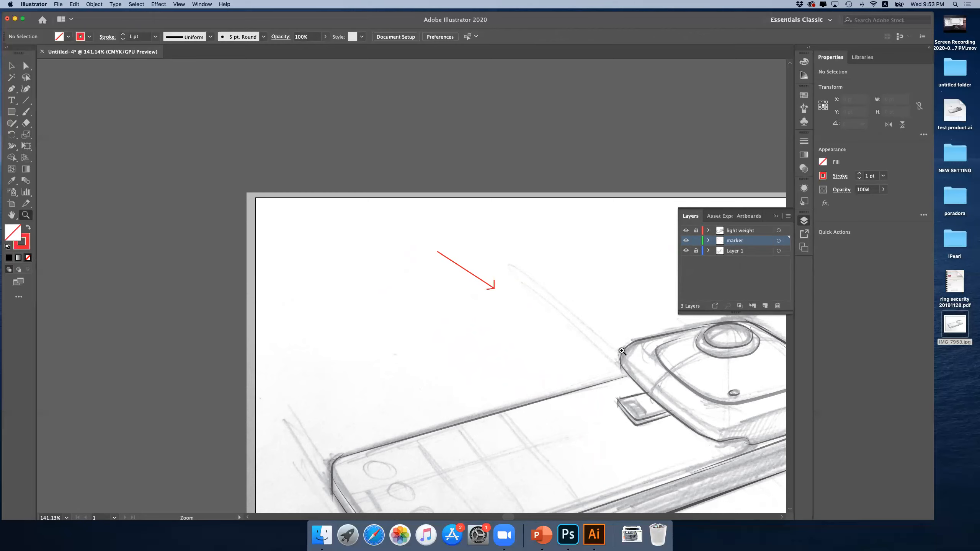
scroll(622, 351, right, 2)
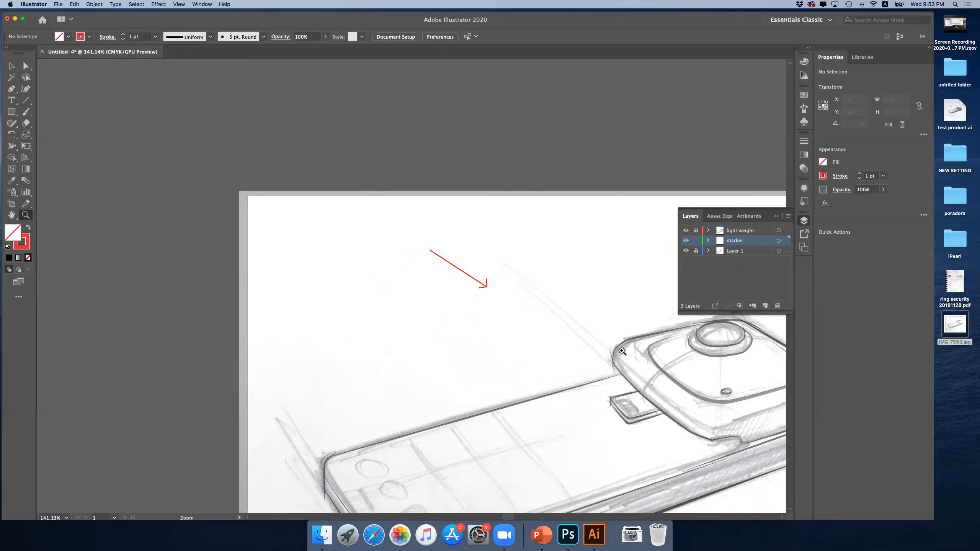
scroll(622, 351, right, 2)
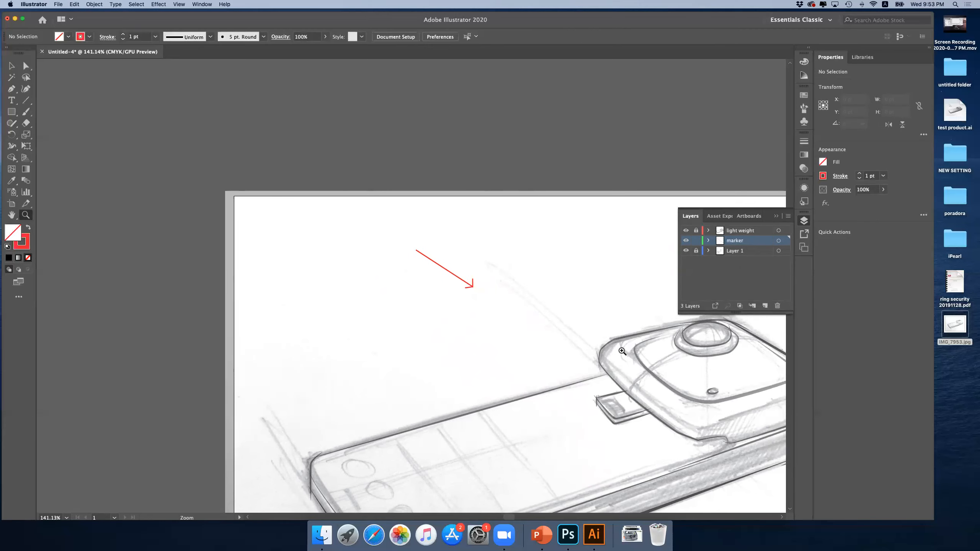
scroll(622, 351, right, 8)
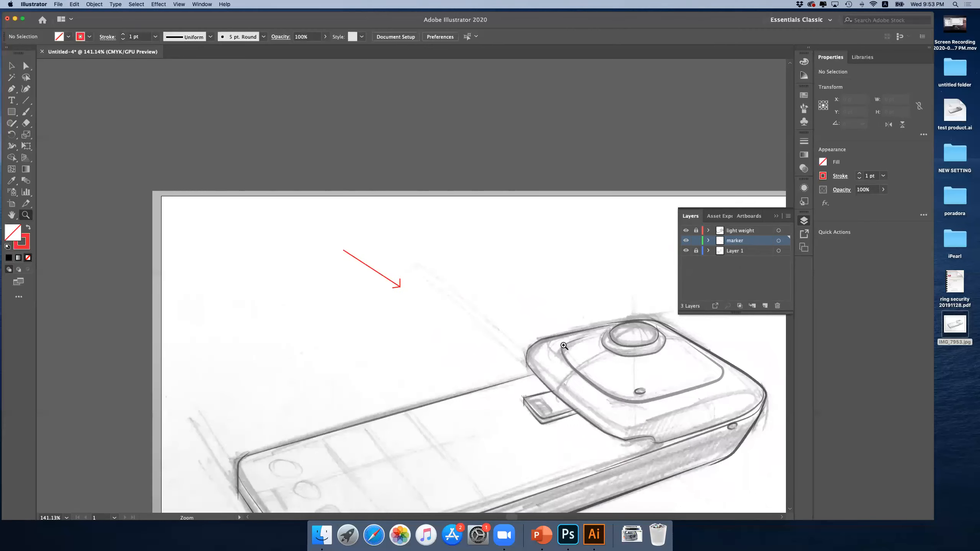
click(11, 88)
click(575, 334)
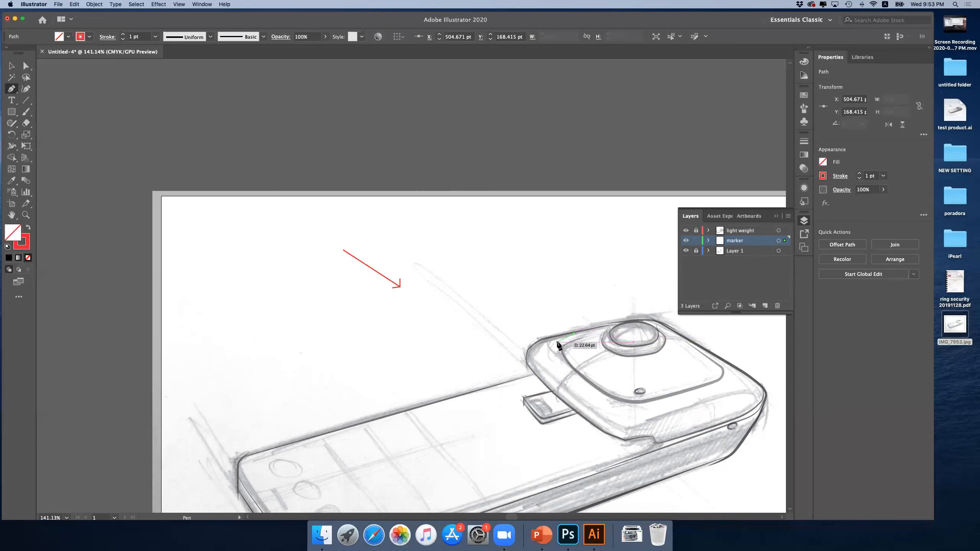
click(556, 343)
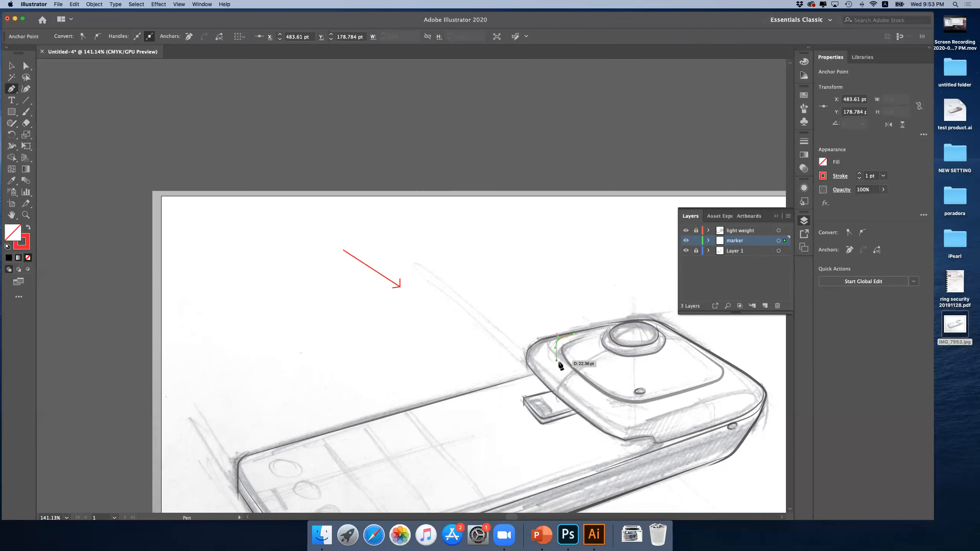
click(560, 364)
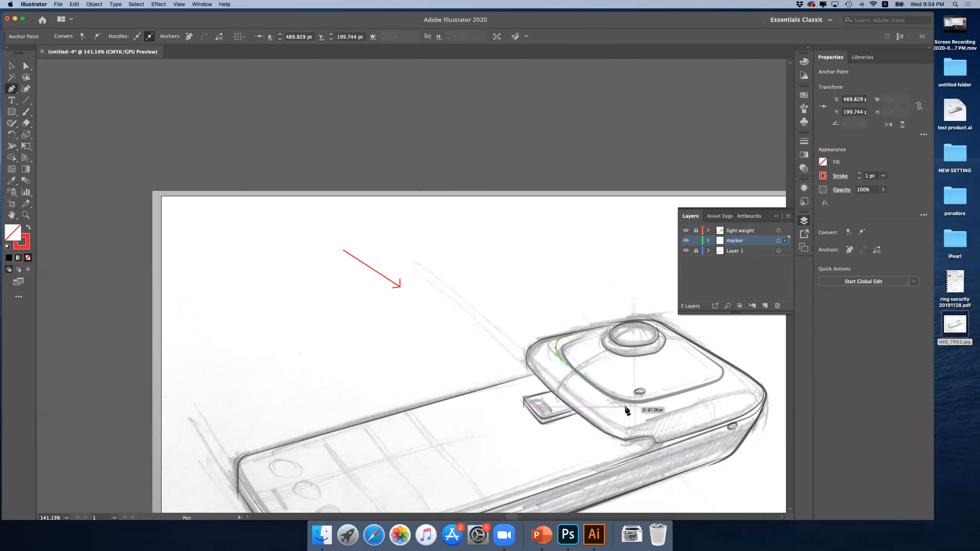
drag(608, 398, 622, 406)
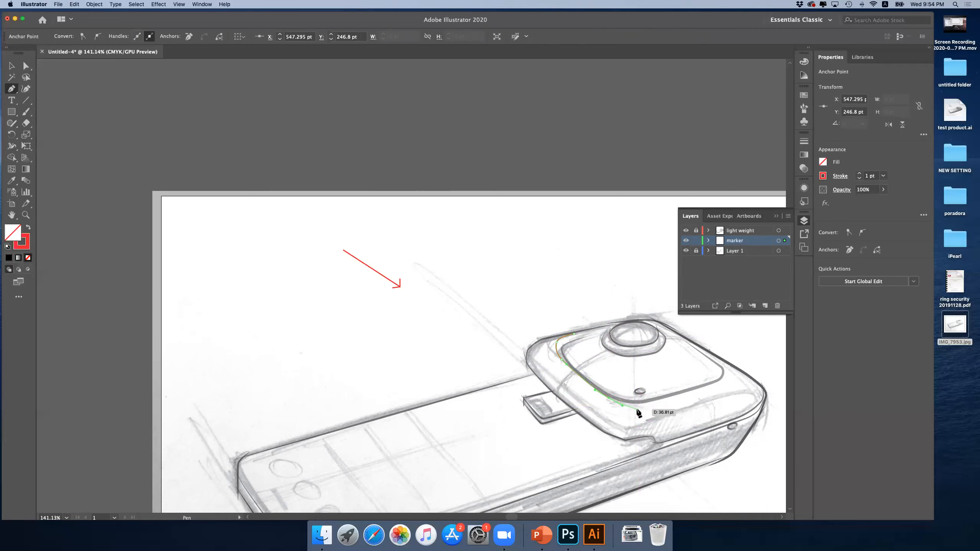
click(644, 408)
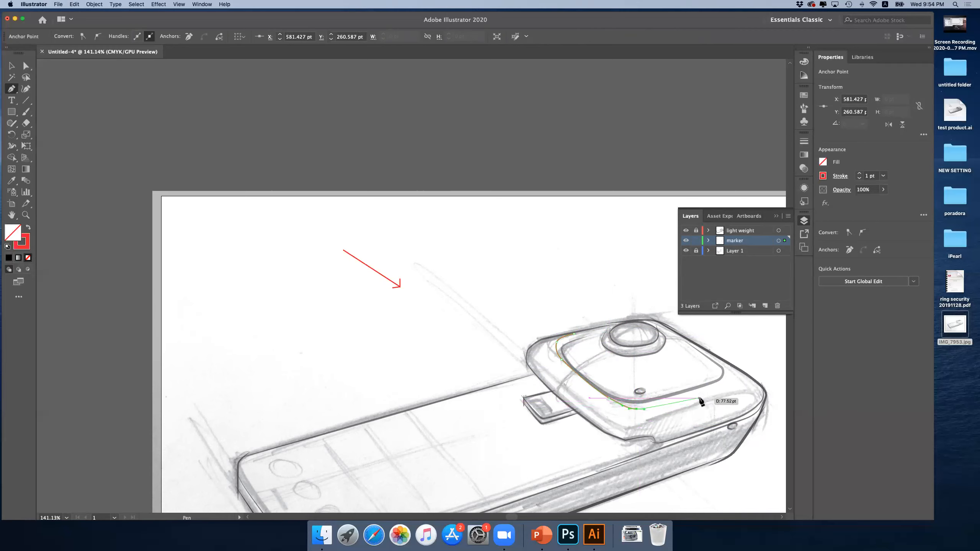
- Continue the path along the face's front edge, around its right corner and up the back edge to about X 598, Y 154 pt
click(710, 392)
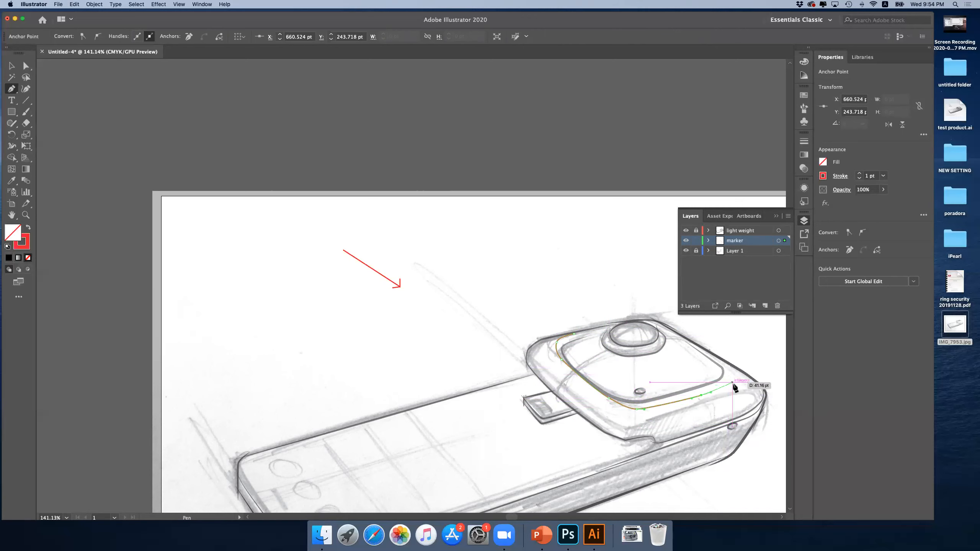
click(734, 382)
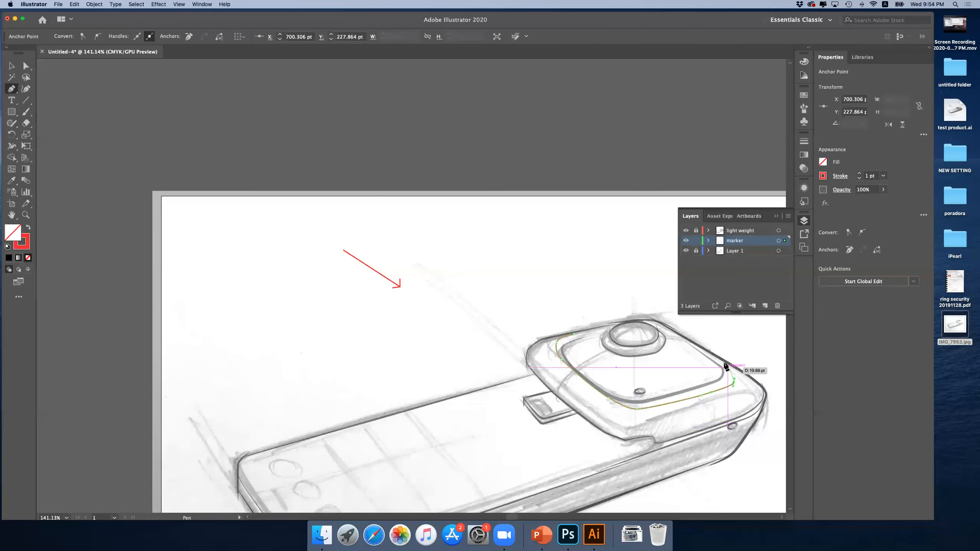
click(723, 365)
drag(716, 359, 716, 359)
drag(671, 334, 646, 326)
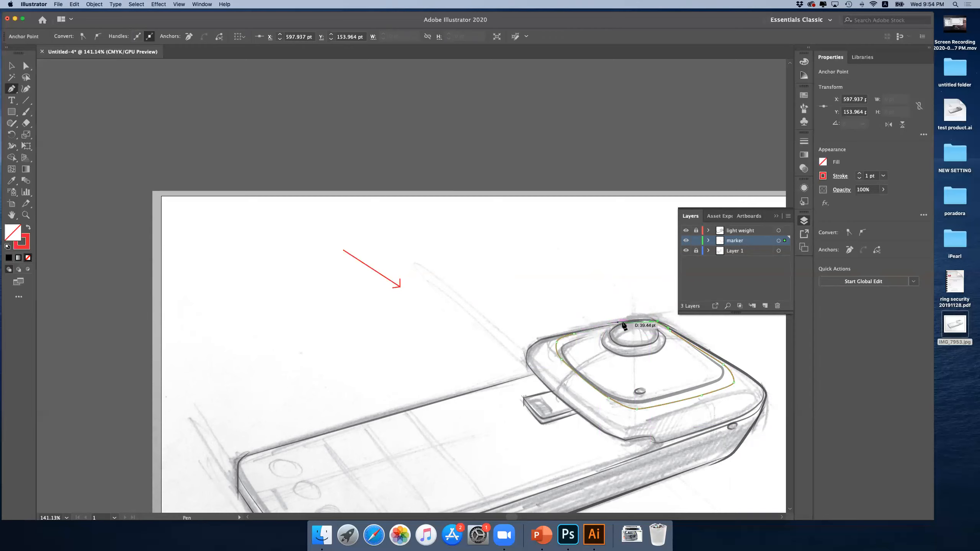
- Curve the path back across the face below the lens and close it at its starting point, forming a band about 217 by 107 pt
click(679, 342)
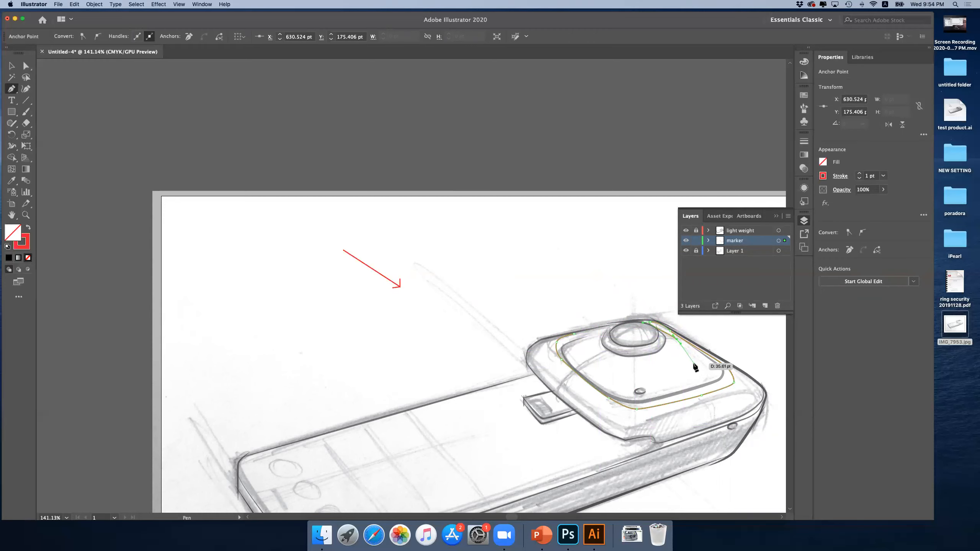
drag(693, 365, 608, 364)
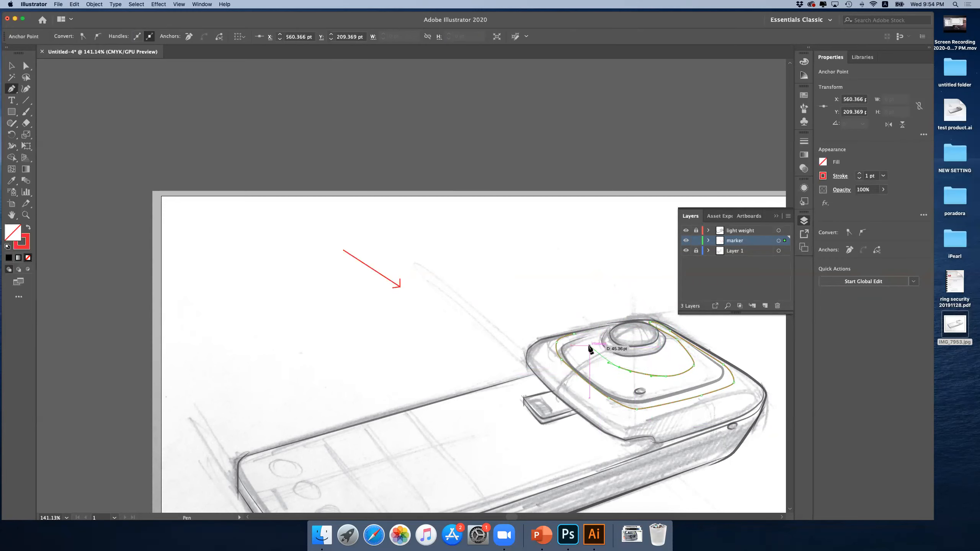
drag(586, 345, 585, 340)
drag(586, 333, 592, 328)
click(574, 334)
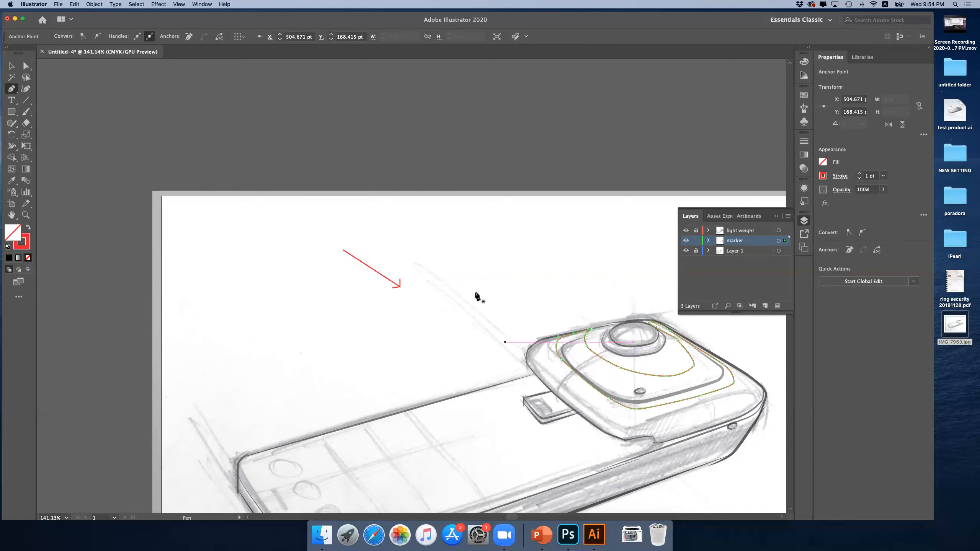
click(11, 66)
click(228, 110)
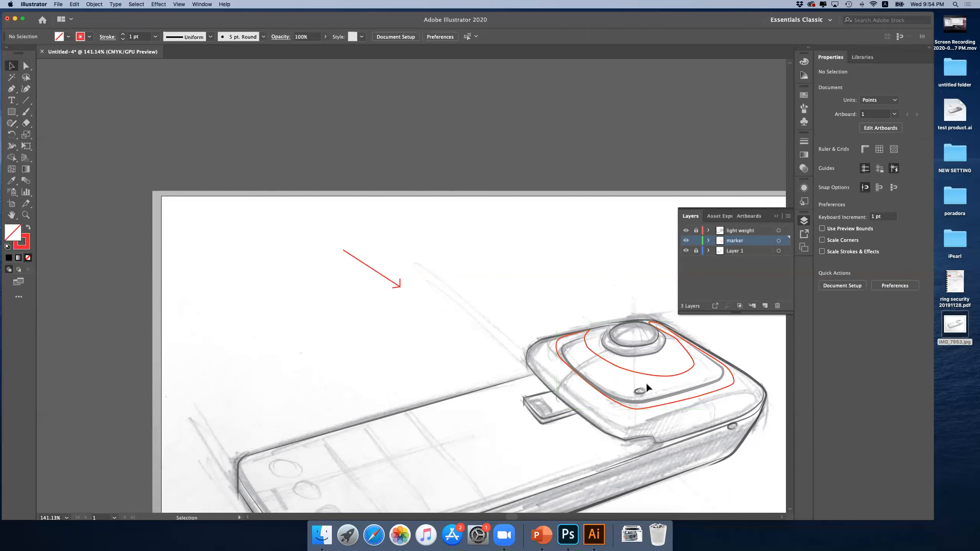
- Remove the band shape's red stroke and give it a dark grey fill from the swatches
click(645, 375)
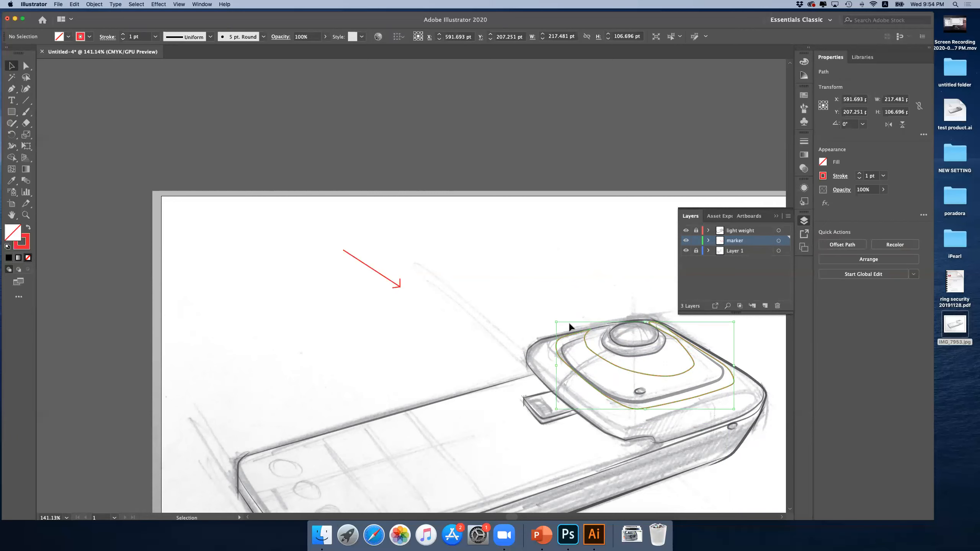
click(569, 322)
click(596, 354)
click(823, 176)
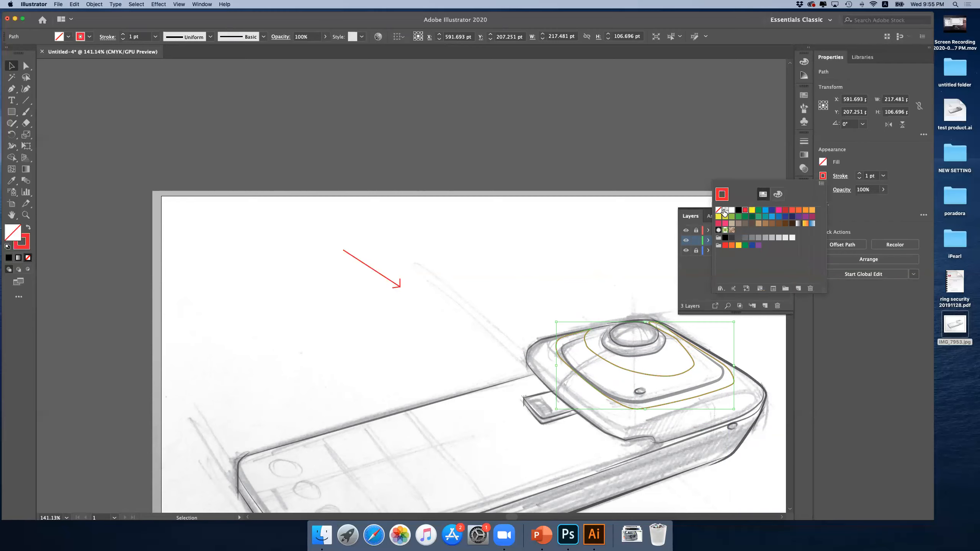
click(718, 210)
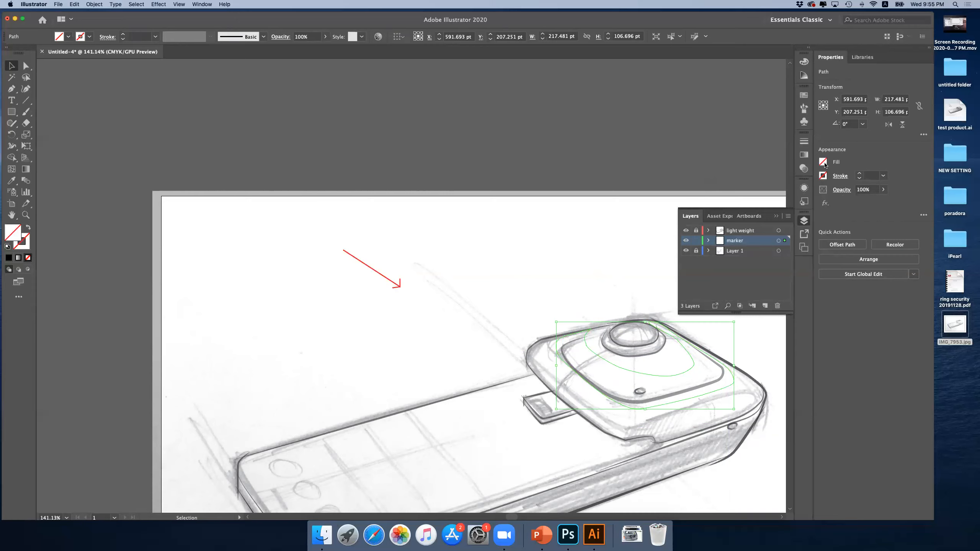
click(823, 175)
click(739, 224)
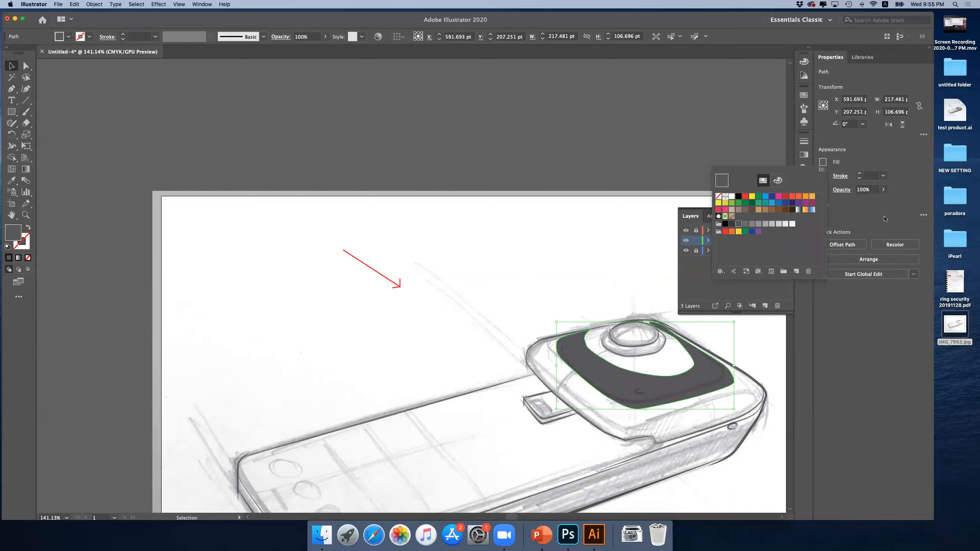
- Reduce the grey band shape's opacity to 60% and deselect it
click(883, 189)
drag(883, 201, 868, 205)
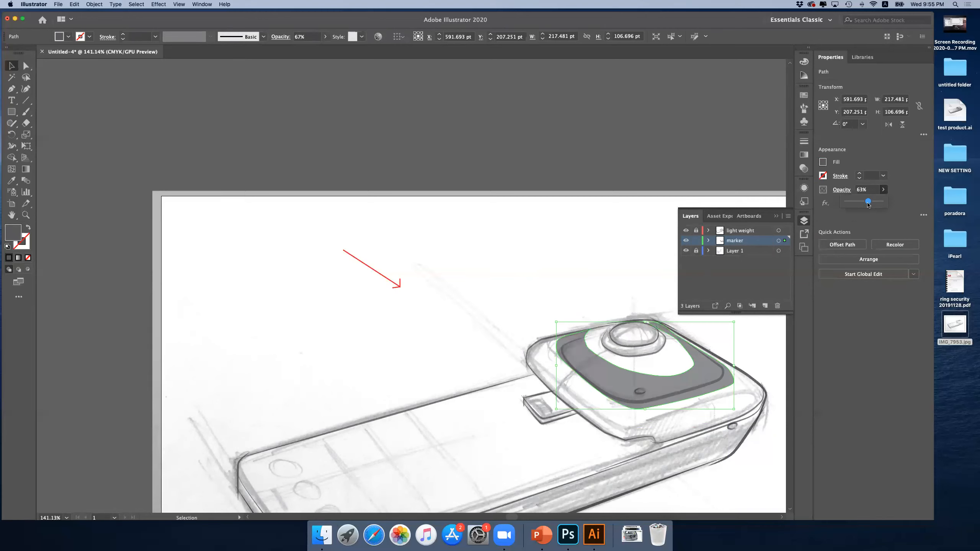
click(627, 215)
- Draw a second closed dark grey Pen shape, about 227 by 113 pt, covering the camera's entire top face on the marker layer
scroll(621, 274, right, 4)
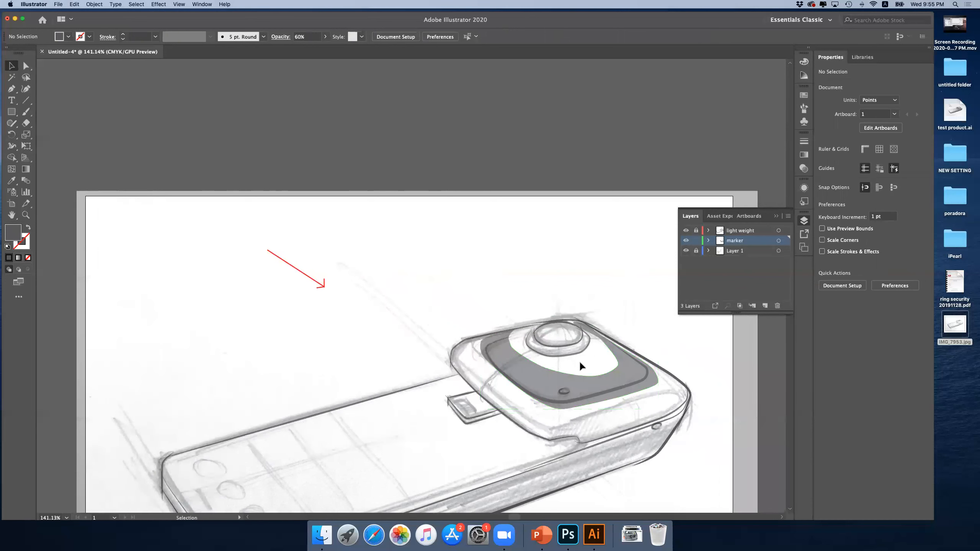
click(609, 391)
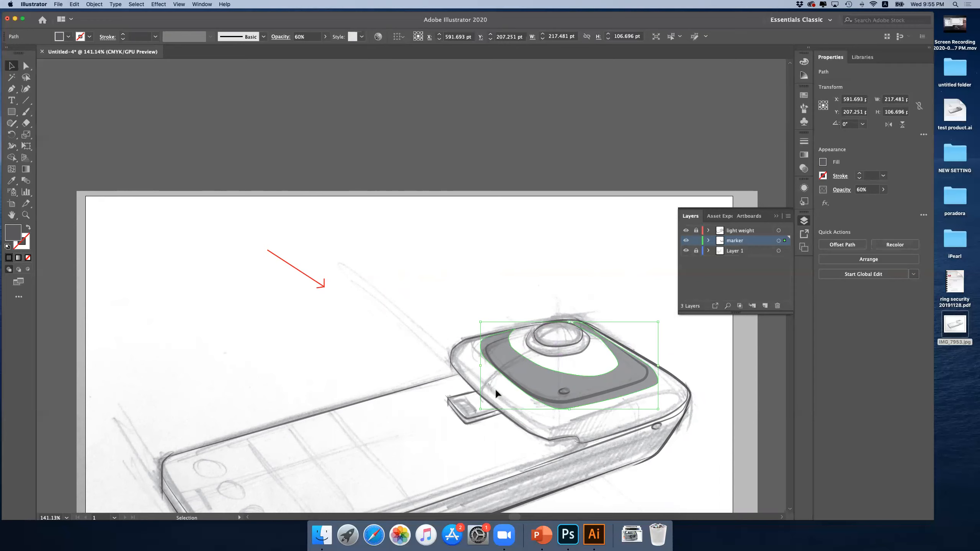
click(508, 265)
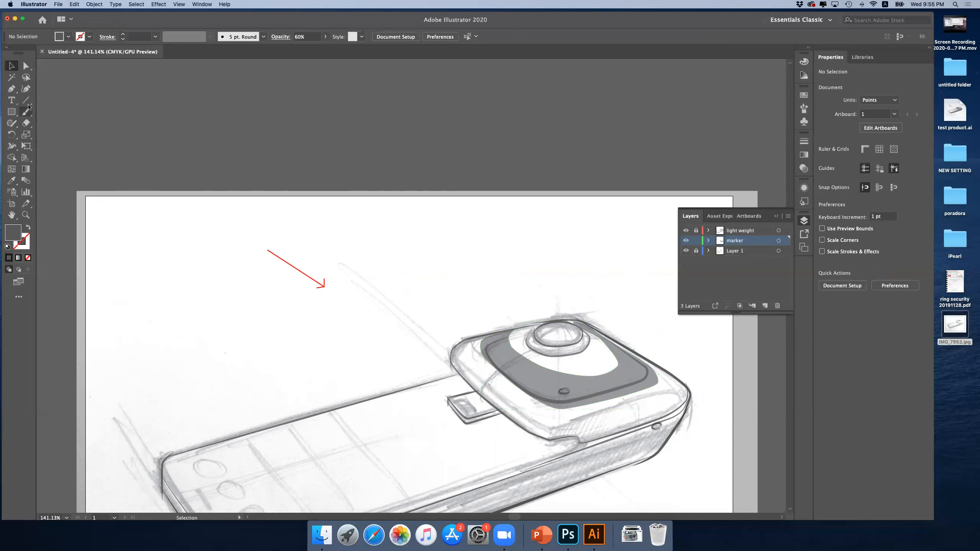
click(11, 89)
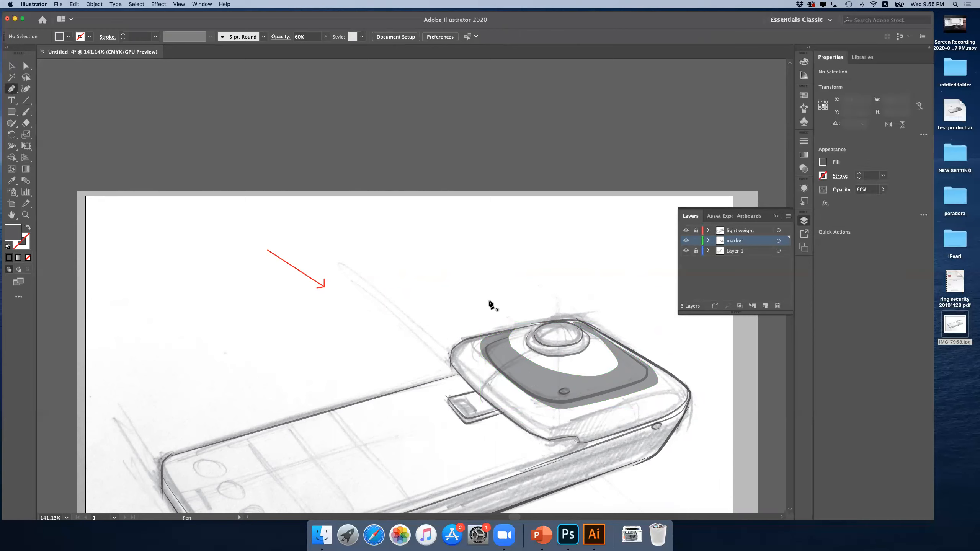
click(524, 328)
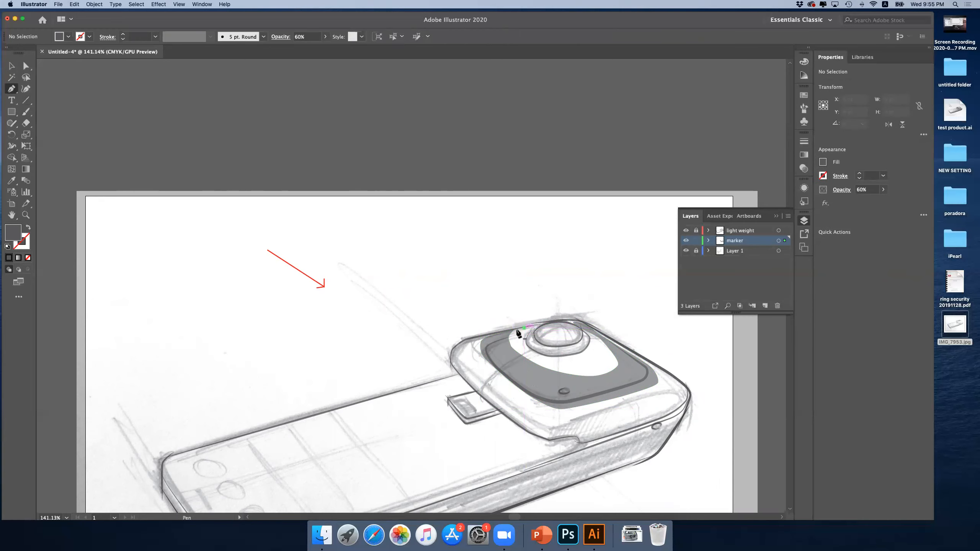
click(475, 340)
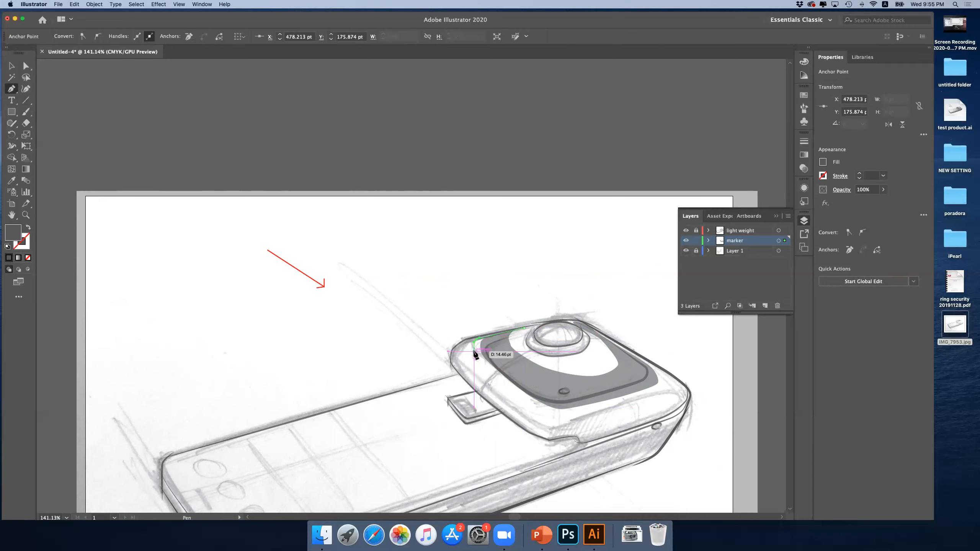
click(475, 354)
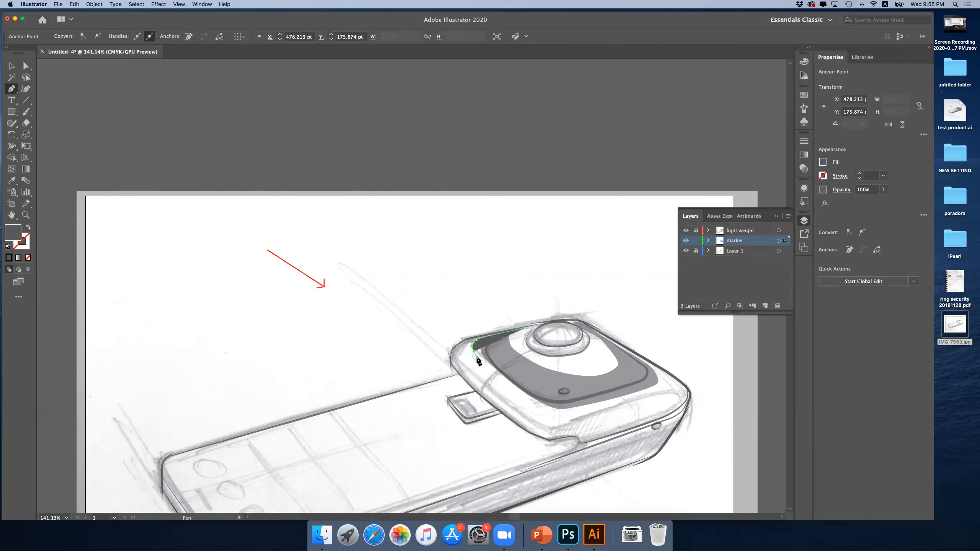
click(522, 395)
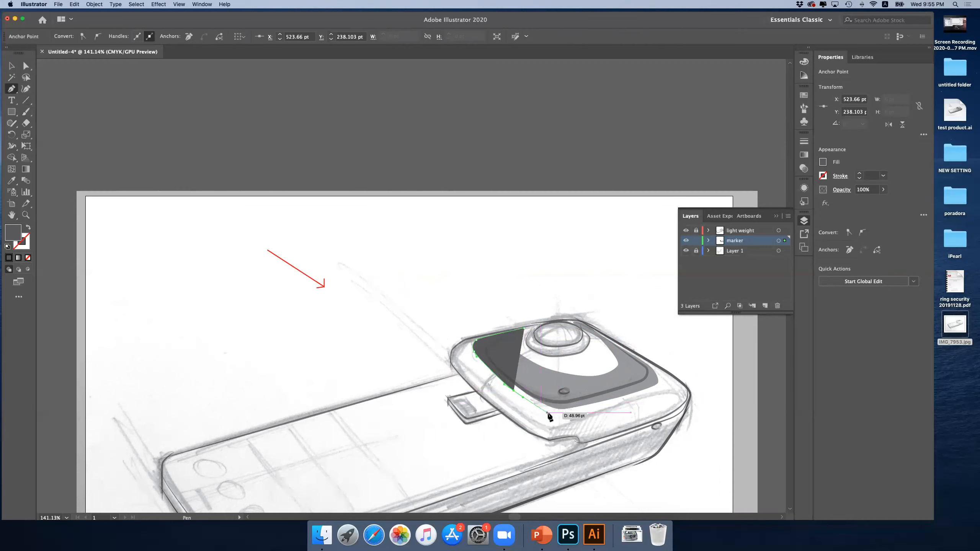
drag(554, 413, 562, 412)
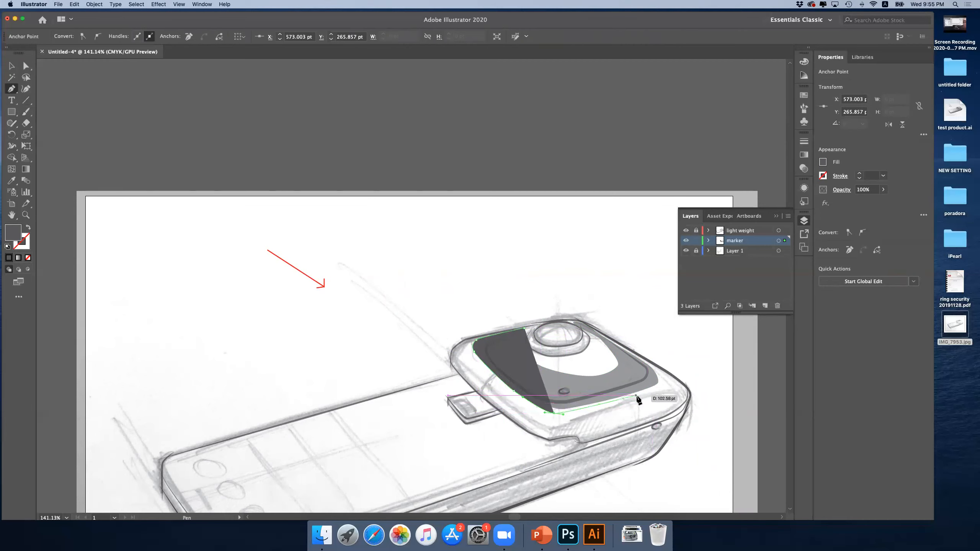
drag(641, 394, 653, 391)
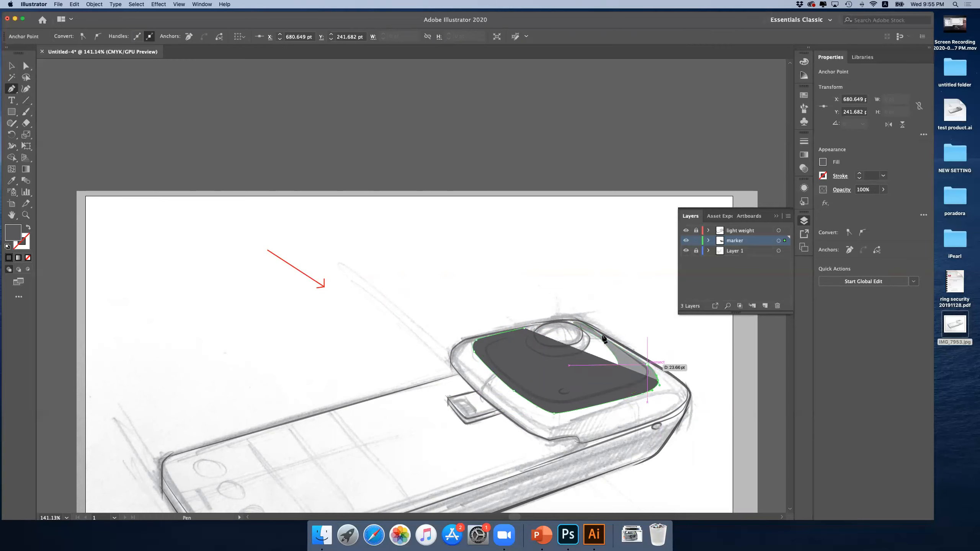
drag(615, 344, 516, 331)
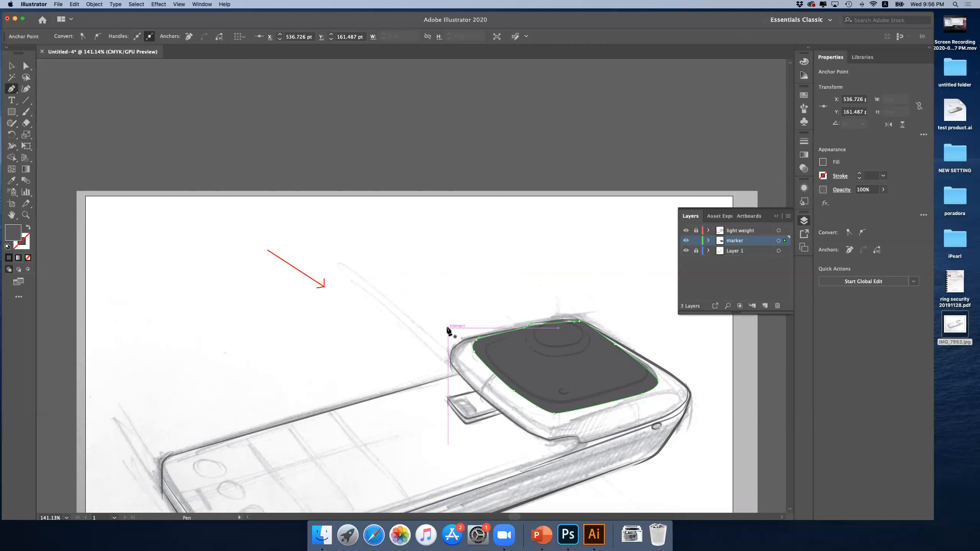
click(11, 66)
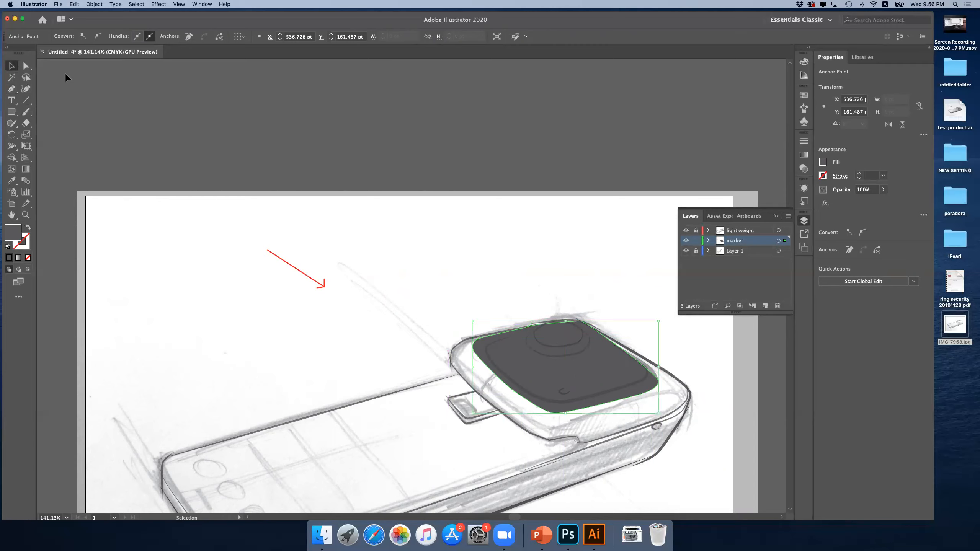
- Select the second dark grey shape over the camera's top face and lower its opacity to about 21%
click(562, 317)
click(592, 388)
click(882, 190)
click(854, 204)
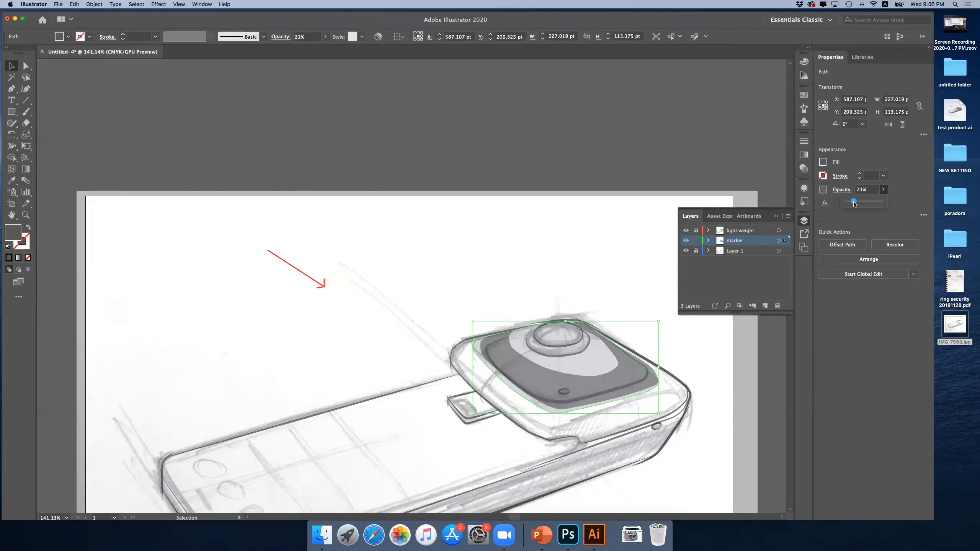
- Move the light 21% grey shape off the camera's top face, place it back over the face and deselect it
click(519, 266)
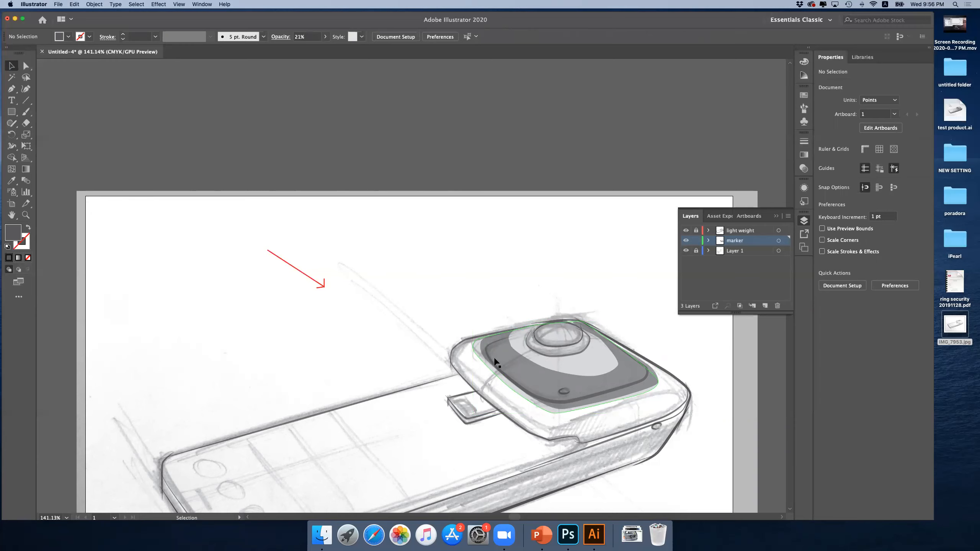
click(475, 343)
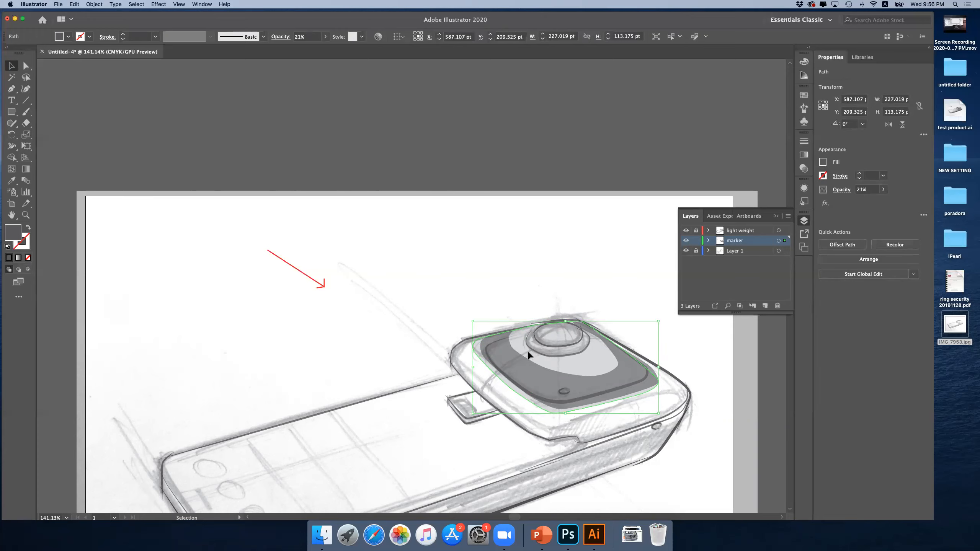
click(506, 278)
drag(513, 356, 503, 306)
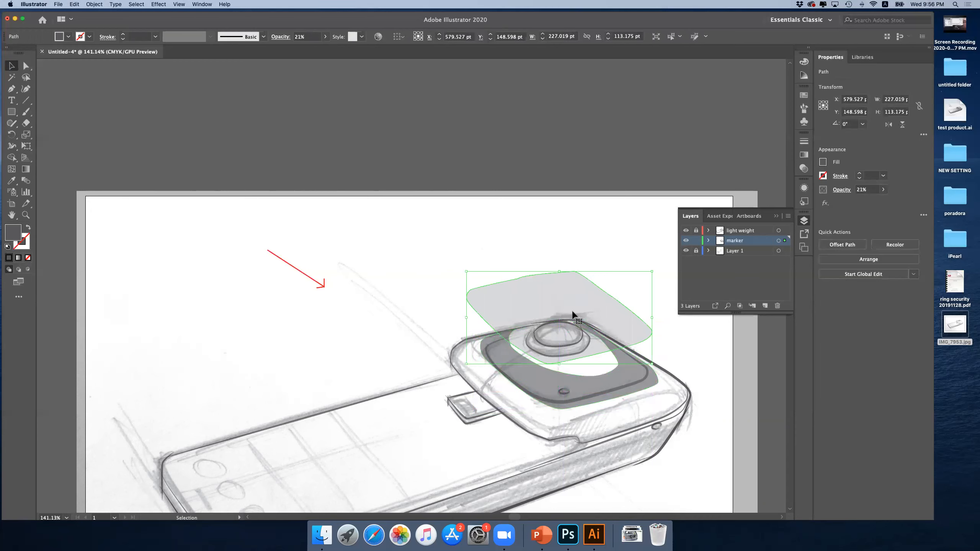
drag(568, 298, 573, 347)
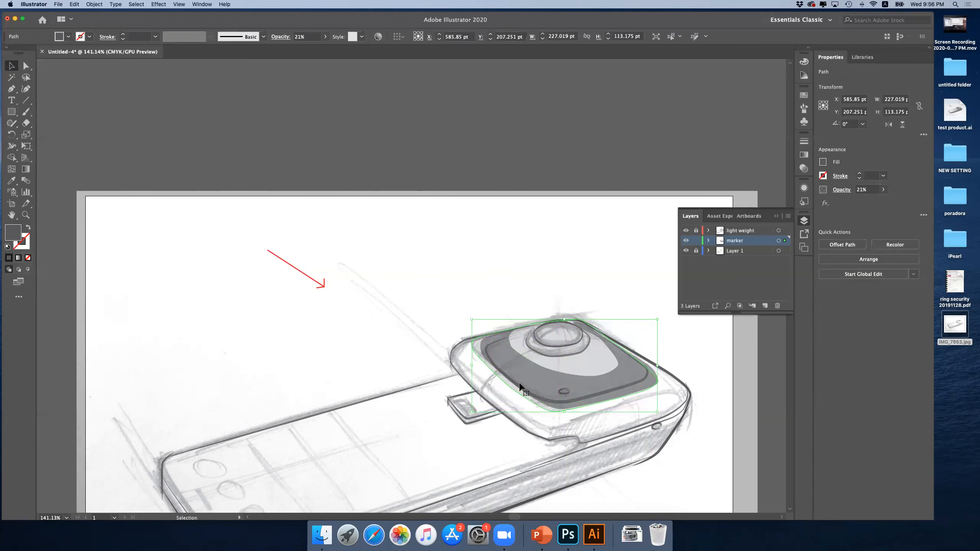
click(504, 291)
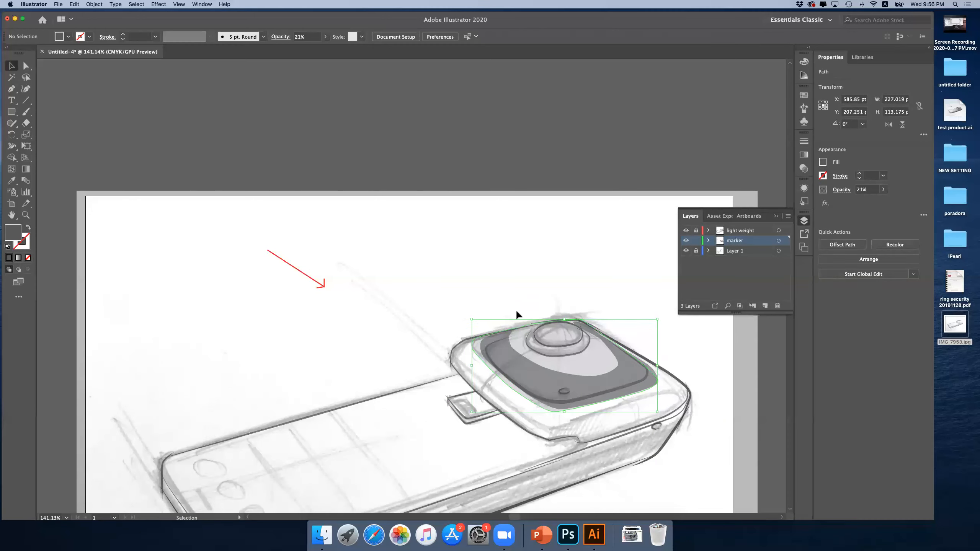
- Select the light grey shape over the camera's top face and send it to the back of the marker layer
click(528, 358)
right_click(528, 358)
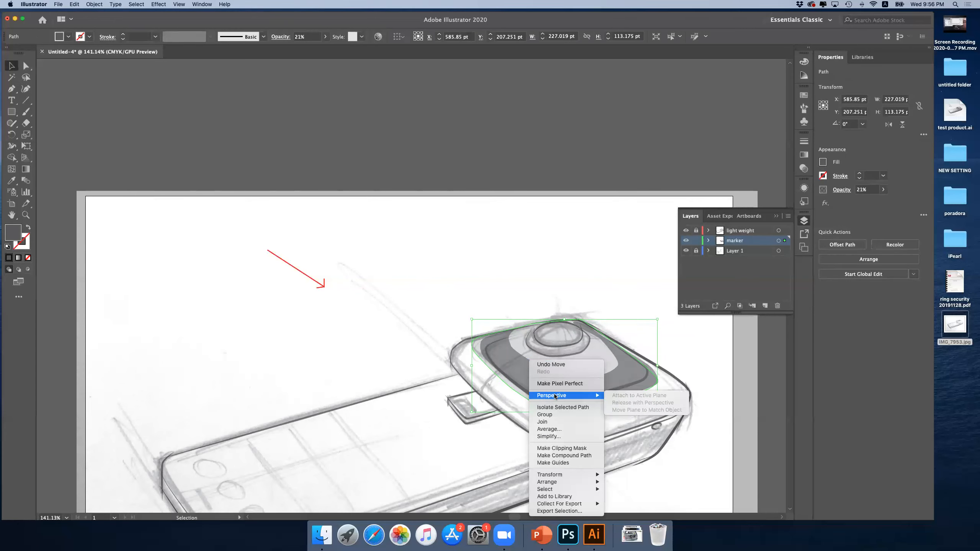
mouse_move(585, 482)
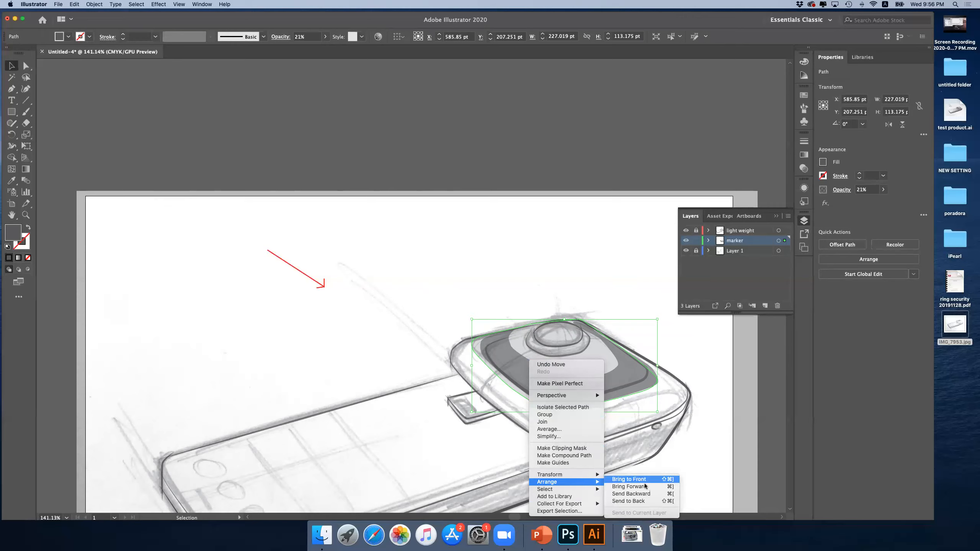
click(644, 500)
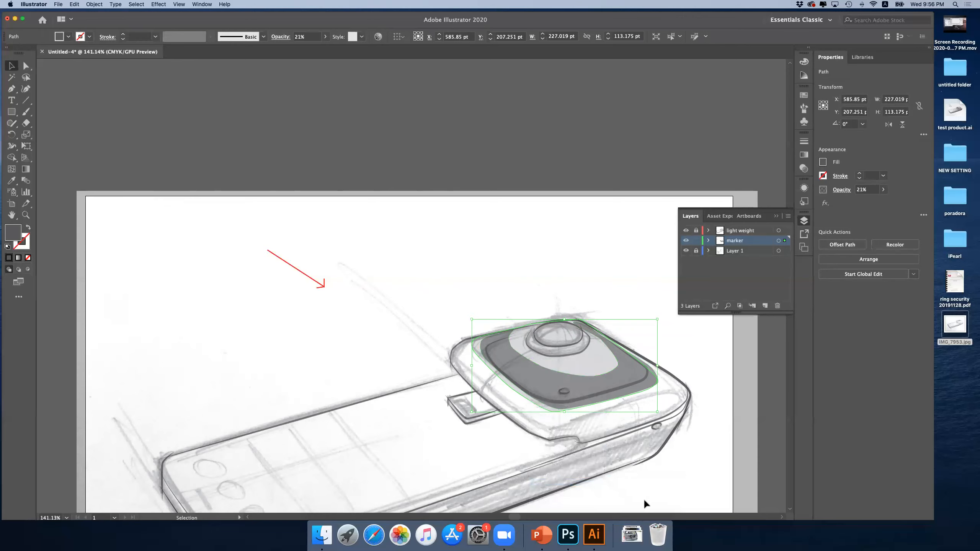
click(519, 363)
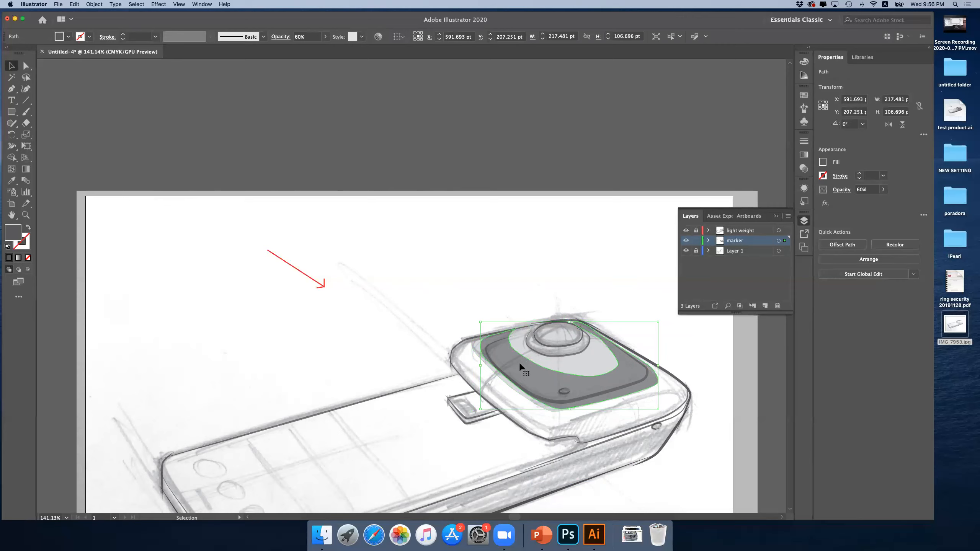
right_click(519, 365)
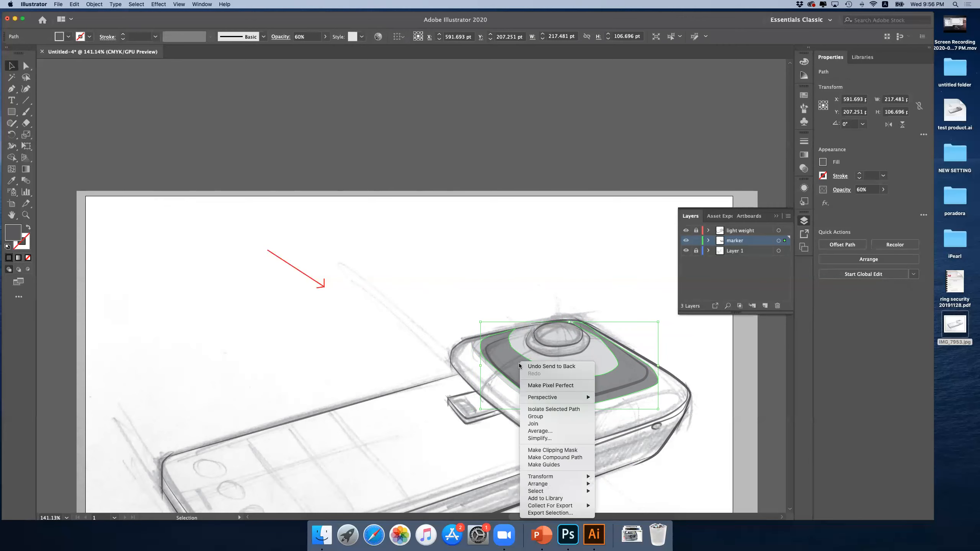
mouse_move(573, 483)
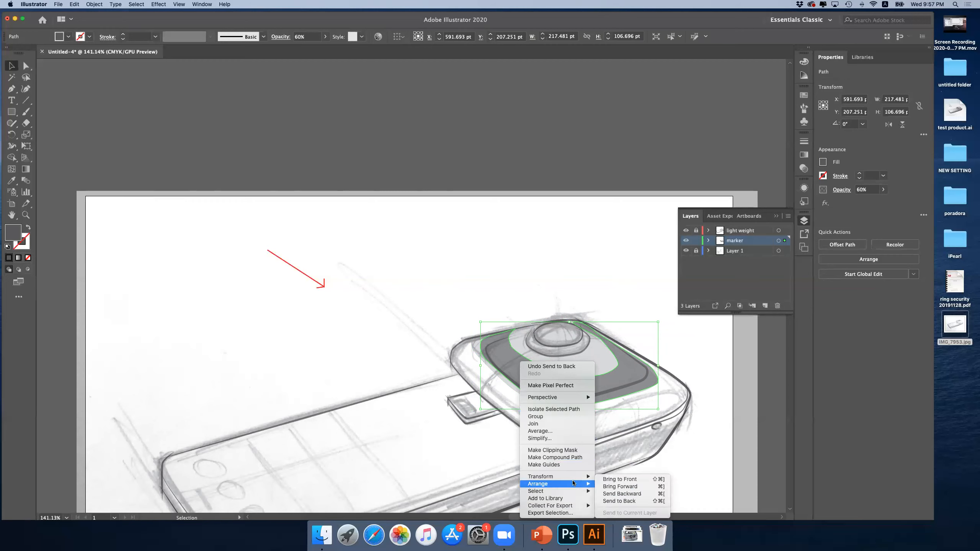
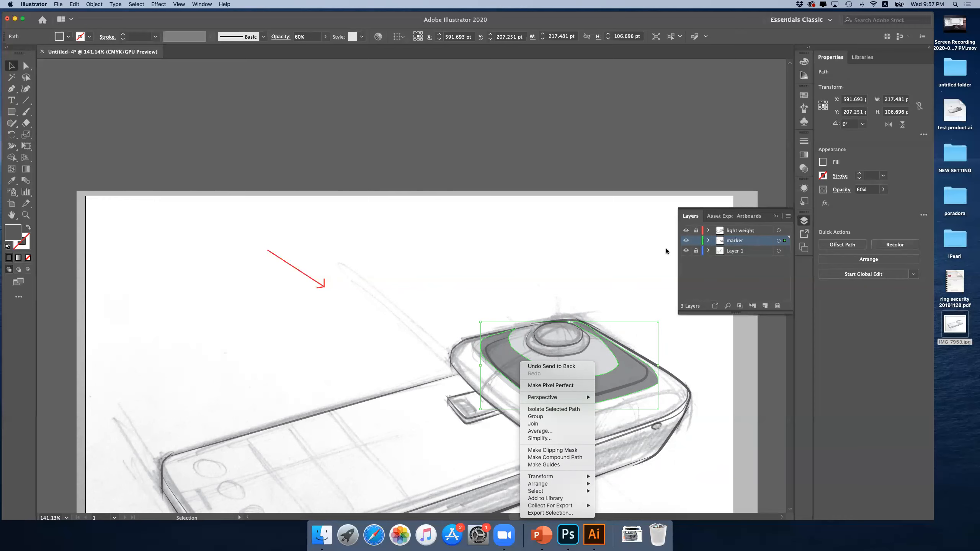
click(574, 249)
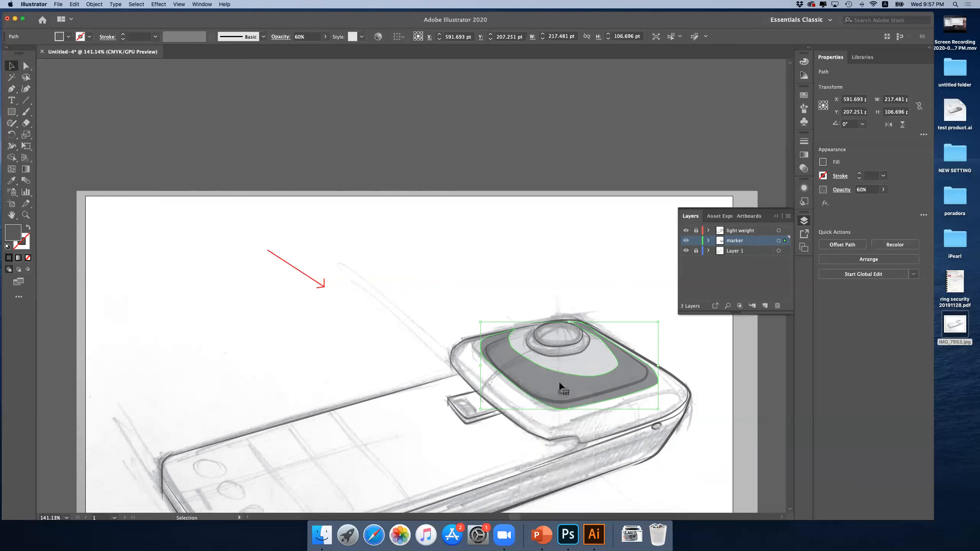
- Reshape the dark grey band's lower-right edge with Direct Selection, pulling its anchor points in towards the traced inner rounded outline
click(26, 65)
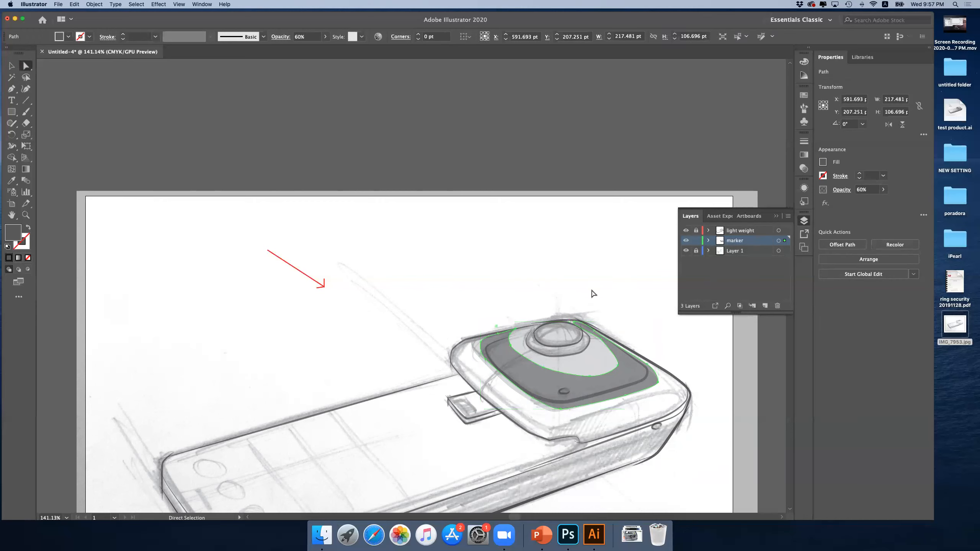
click(625, 396)
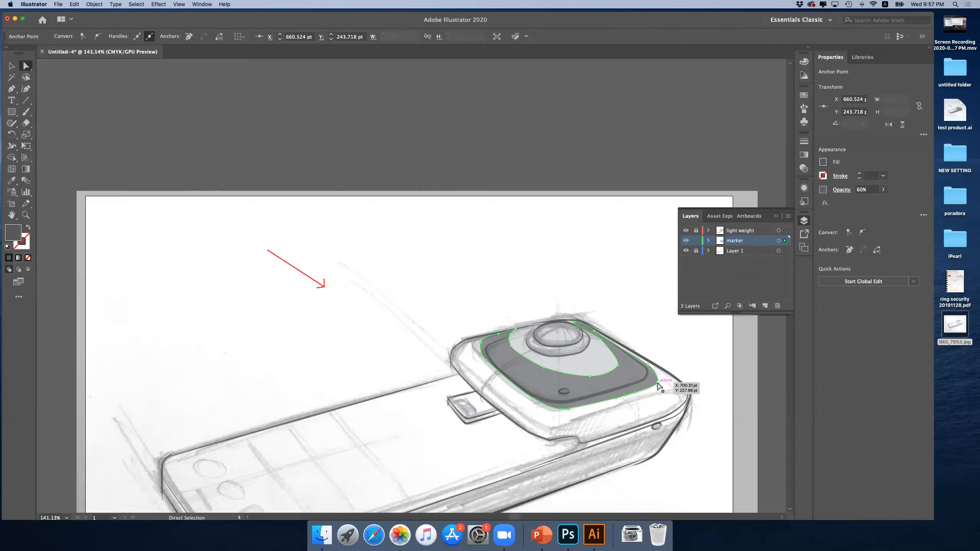
click(658, 384)
drag(626, 396, 557, 407)
drag(608, 388, 643, 374)
key(super+z)
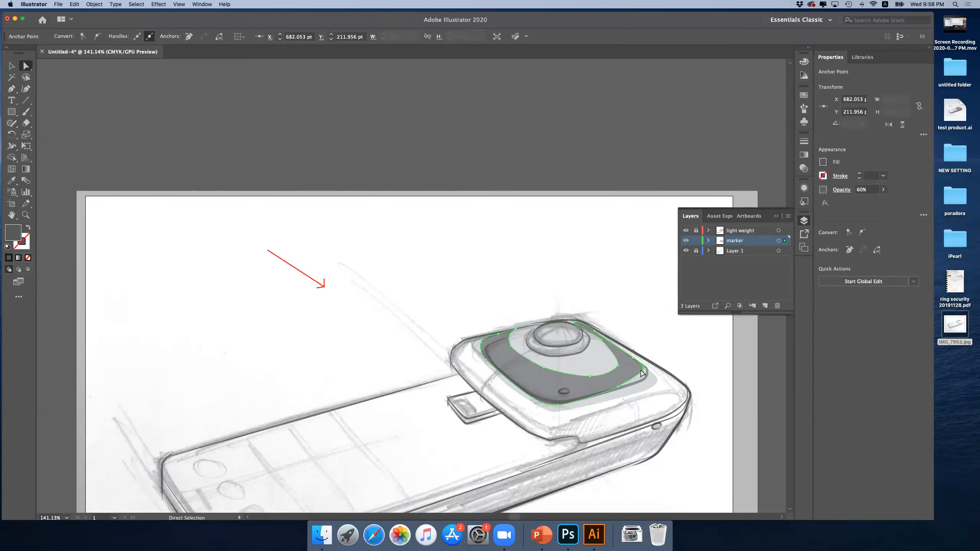
- Reposition the anchor points at the dark band's upper-right tip so it follows the inner outline beside the lens
drag(575, 325, 585, 329)
key(z)
click(592, 340)
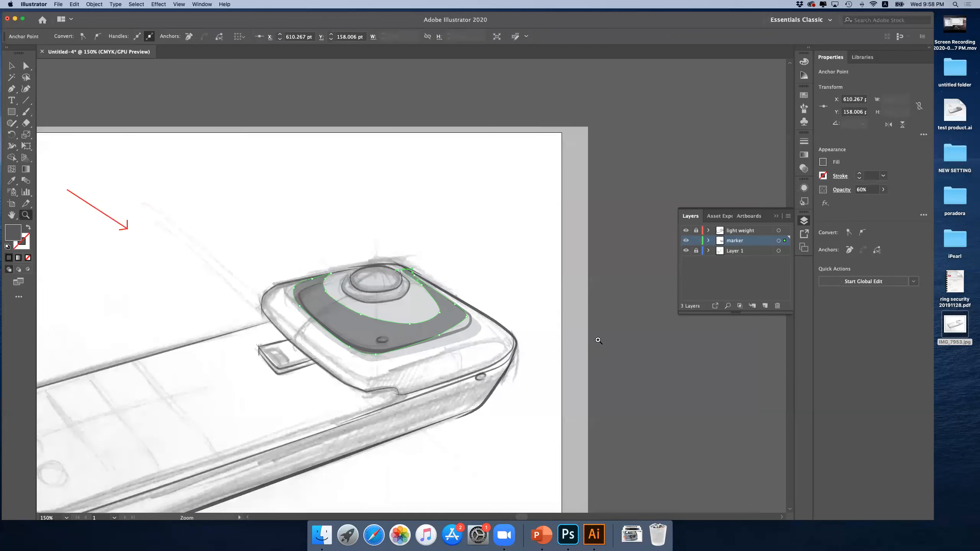
click(344, 271)
click(464, 292)
click(339, 304)
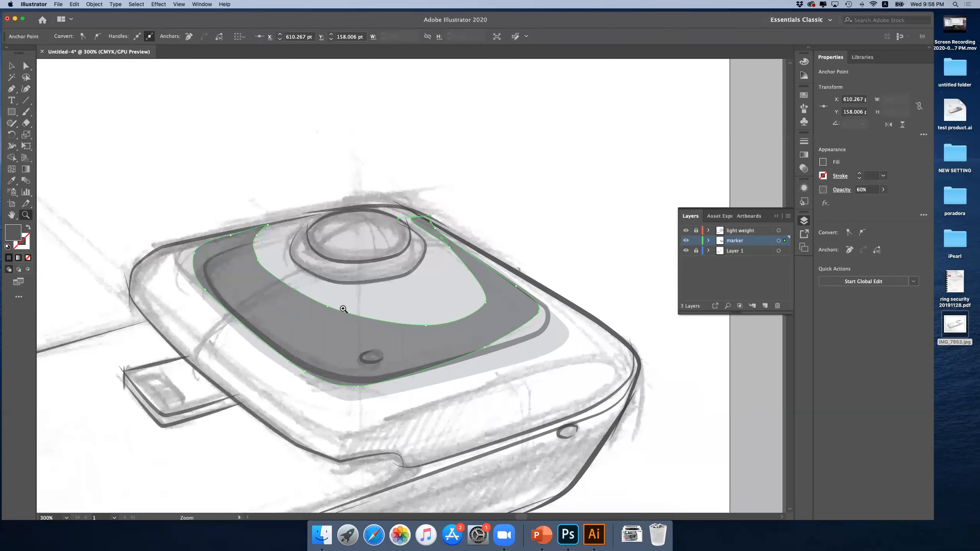
click(26, 66)
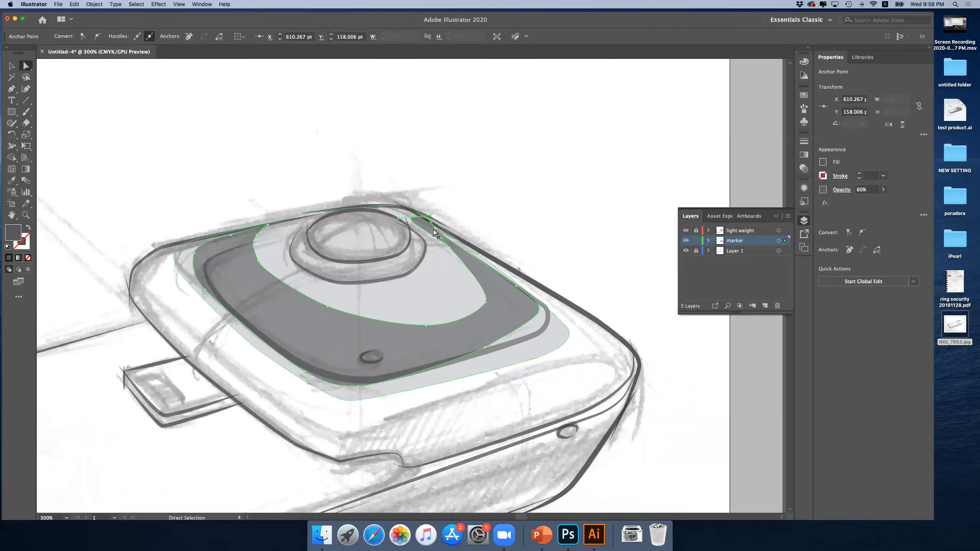
mouse_move(435, 232)
mouse_down()
mouse_move(424, 217)
mouse_move(415, 221)
mouse_move(461, 261)
mouse_move(445, 248)
mouse_move(441, 223)
mouse_move(449, 236)
mouse_move(422, 222)
mouse_move(449, 237)
mouse_move(420, 222)
mouse_up()
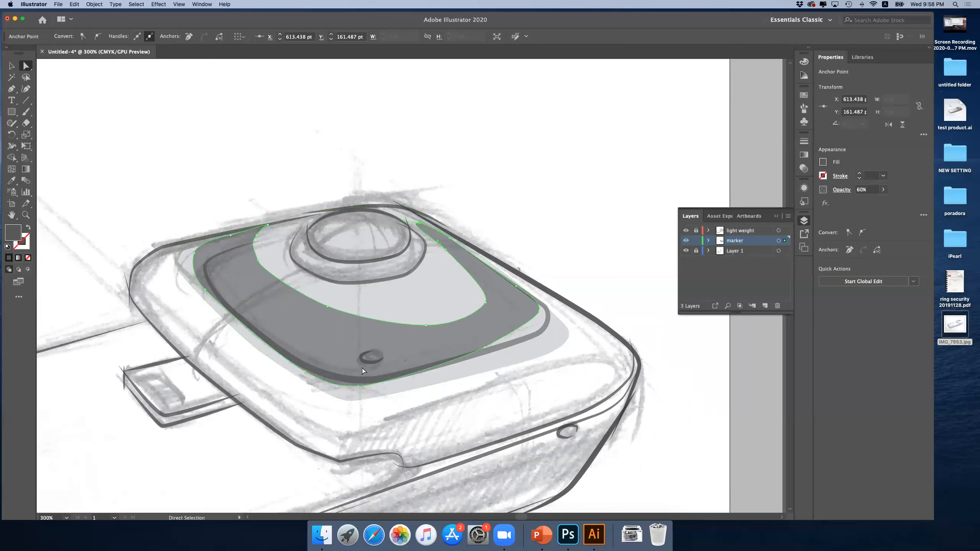
- Adjust the anchor points along the dark band's front corner, lower edges and left side to fit the traced inner outline
drag(358, 387, 363, 372)
click(486, 345)
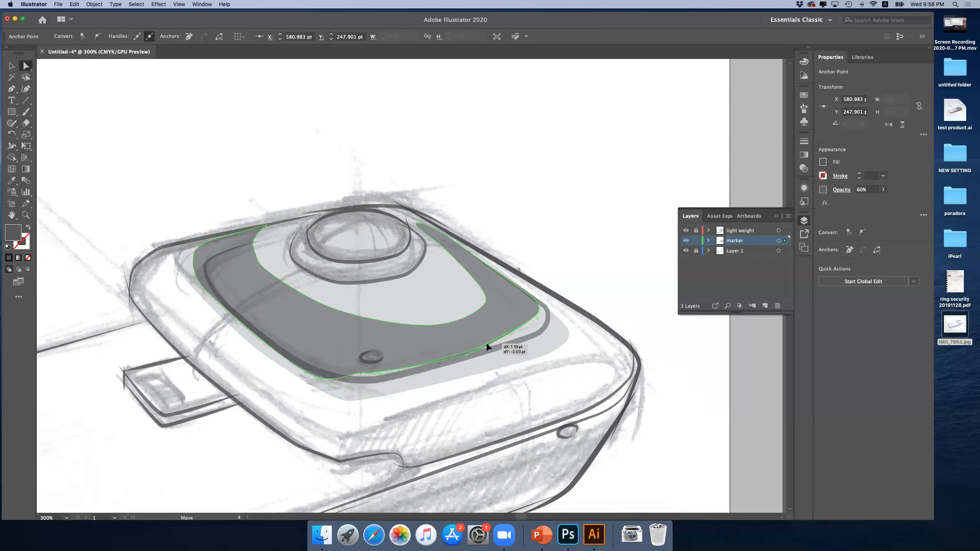
drag(304, 373, 283, 357)
drag(363, 374, 369, 375)
click(207, 297)
drag(195, 254, 231, 235)
- Refine the dark band's lower-right edge by moving its anchor point against the inner outline, and deselect the shape
click(26, 215)
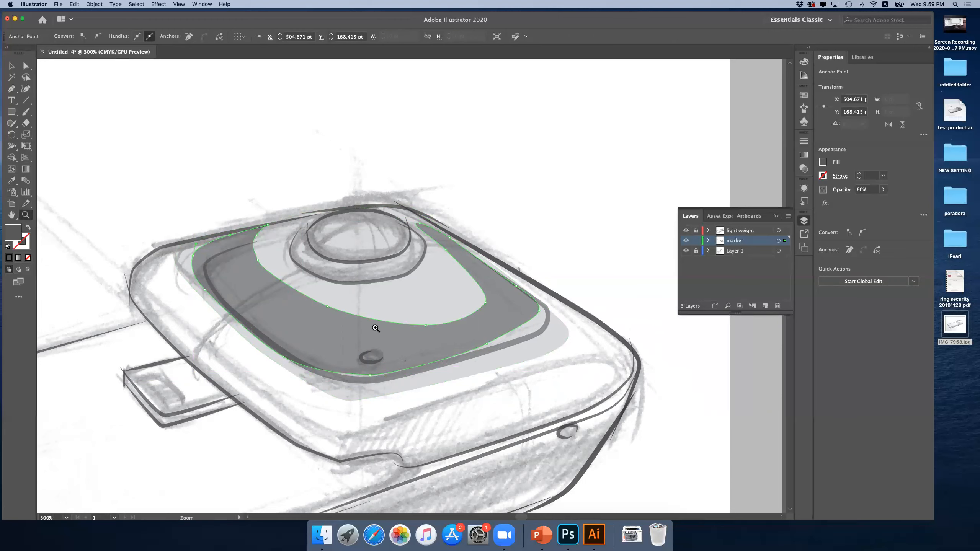
alt+click(387, 328)
alt+click(397, 329)
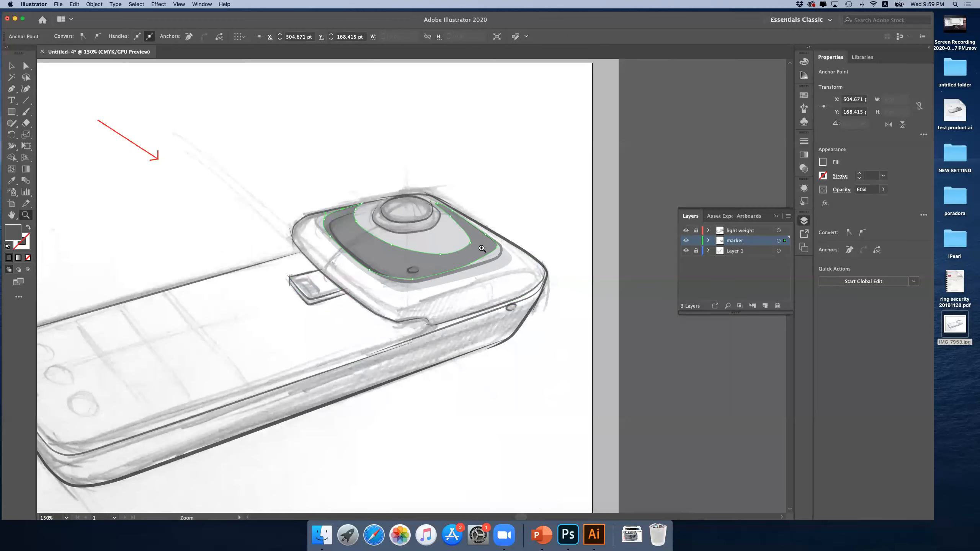
click(26, 66)
drag(497, 246, 469, 270)
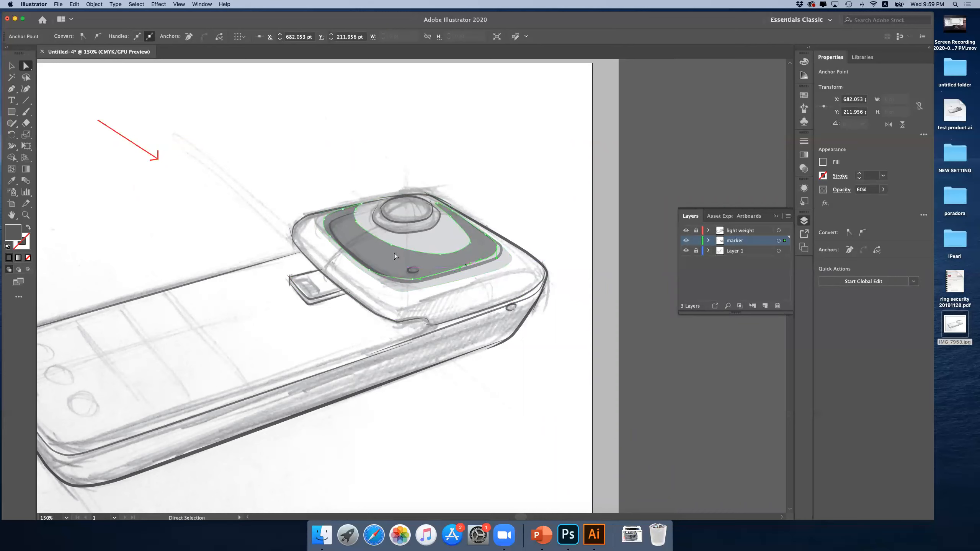
click(12, 65)
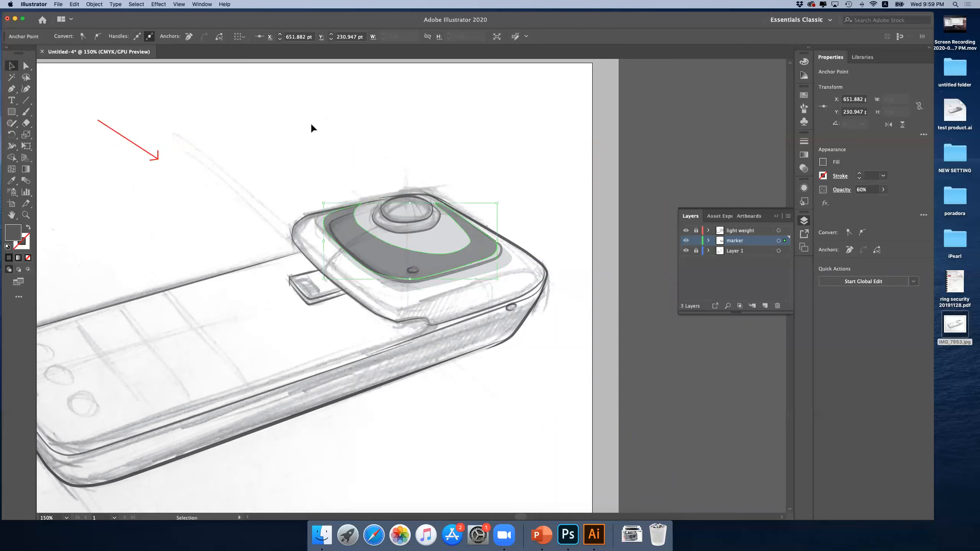
click(348, 270)
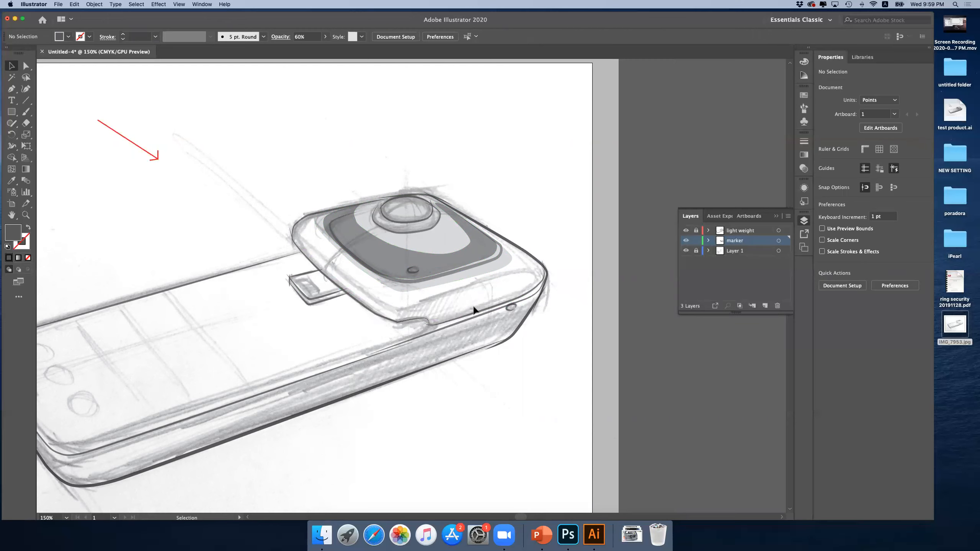
- Draw a dark grey Pen shape along the camera's side wall, from its left corner around the front to the right corner and back along the lower edge
click(12, 100)
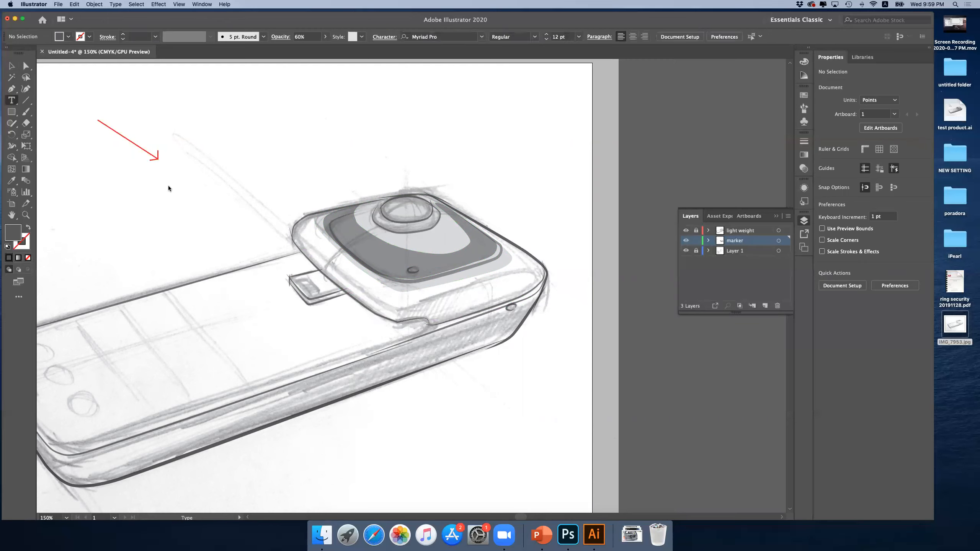
key(p)
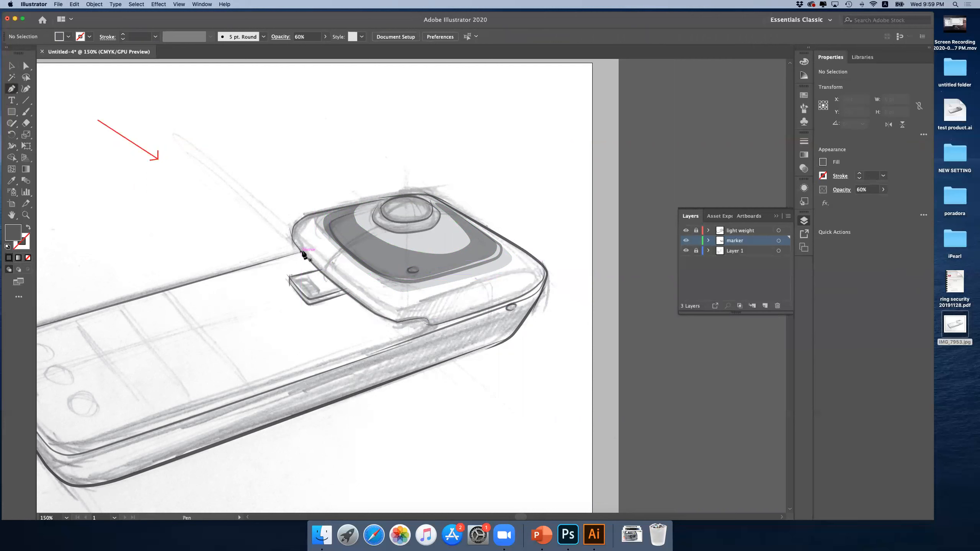
click(308, 258)
click(301, 246)
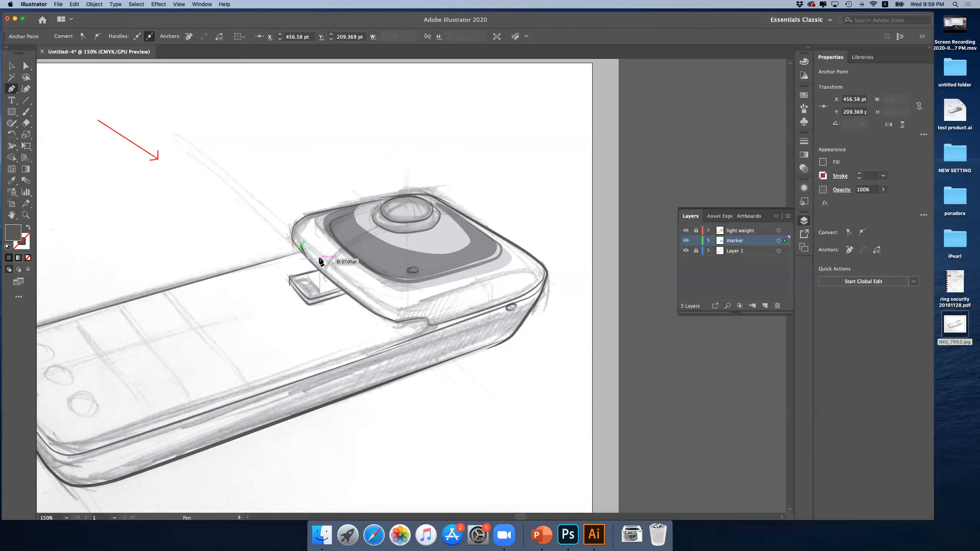
click(322, 258)
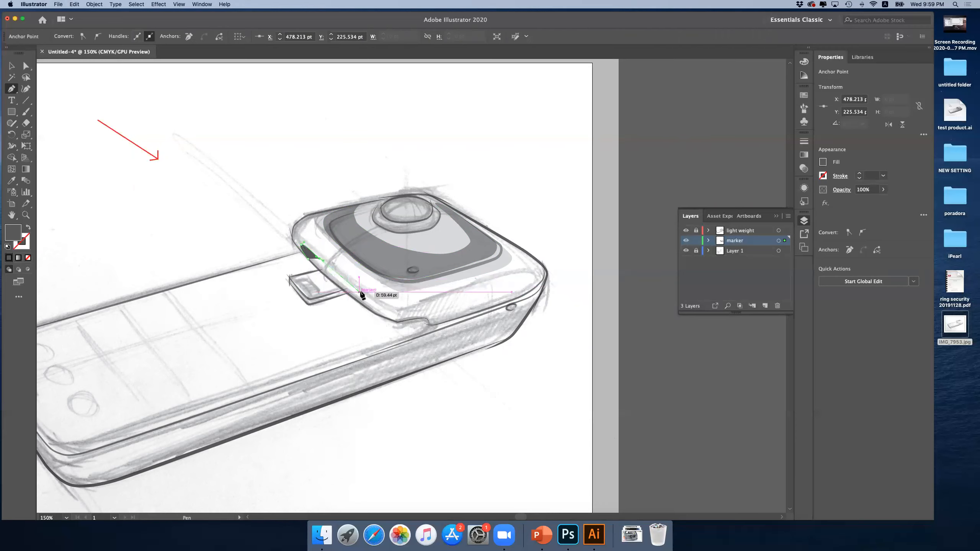
click(363, 297)
drag(373, 306, 400, 320)
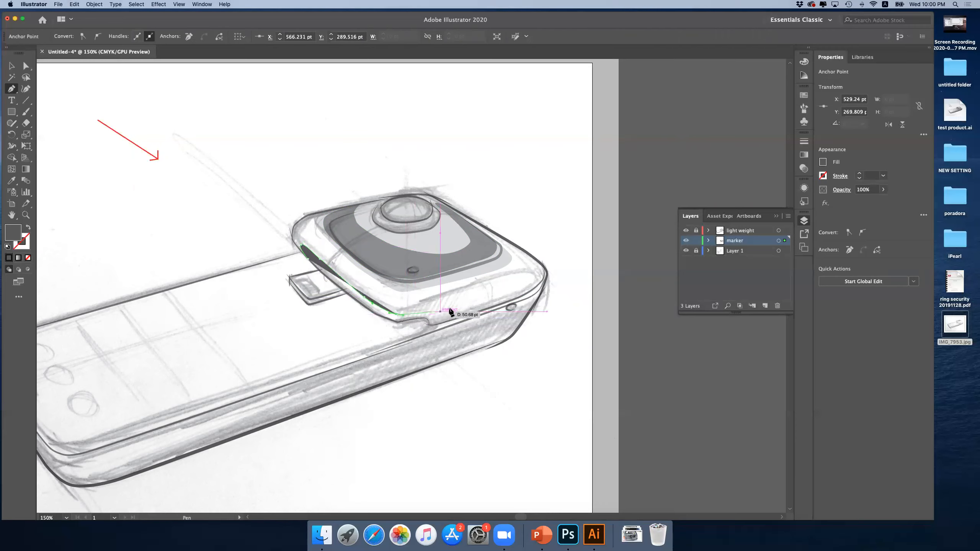
drag(477, 289, 539, 284)
click(521, 275)
click(537, 277)
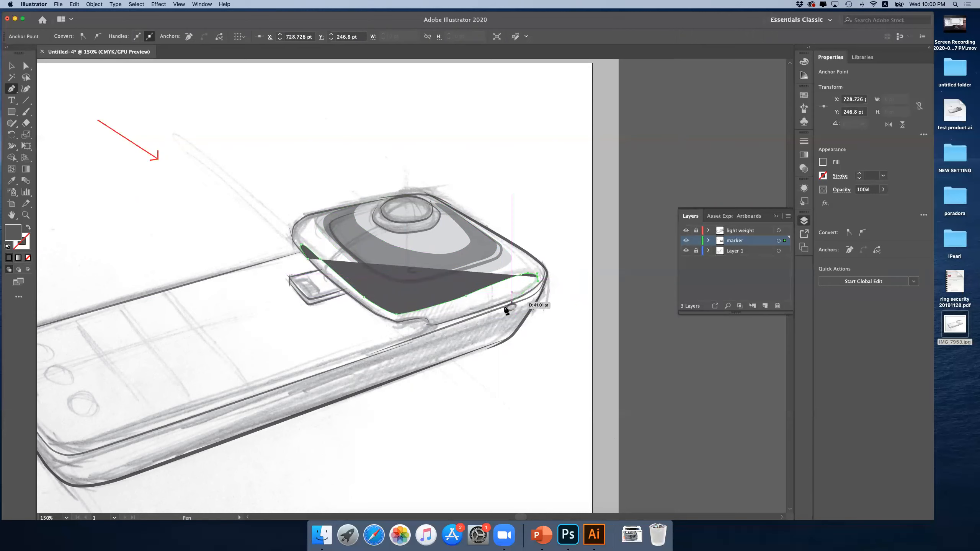
click(474, 312)
drag(461, 317, 461, 317)
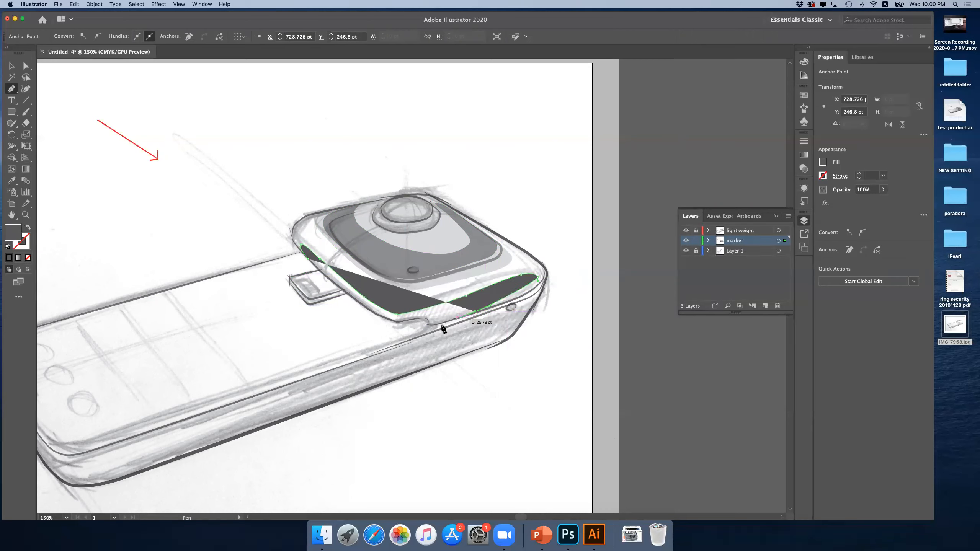
click(433, 325)
drag(429, 322, 424, 316)
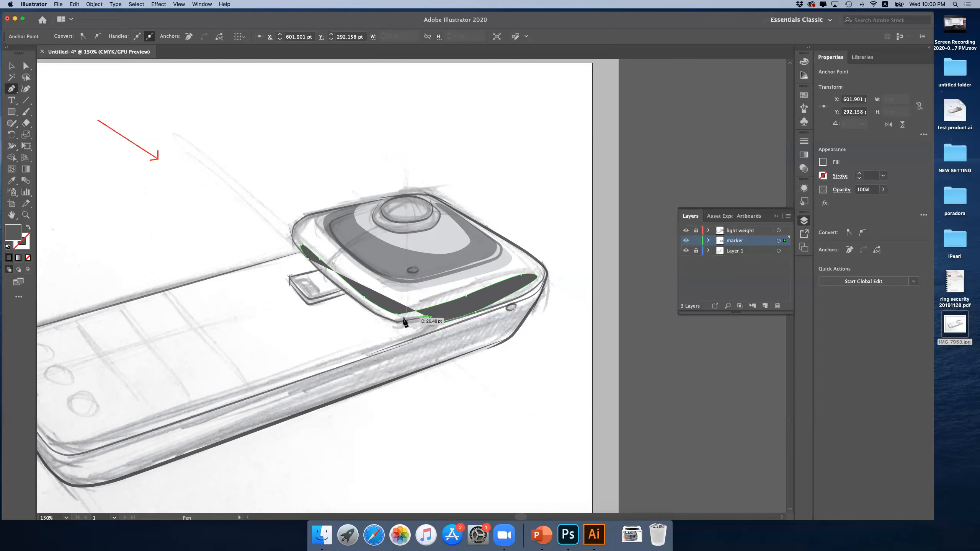
- Trace the dark shape's lower outline along the camera head's edge back to its left corner, close the path and deselect it
click(399, 323)
drag(396, 320, 365, 304)
click(340, 287)
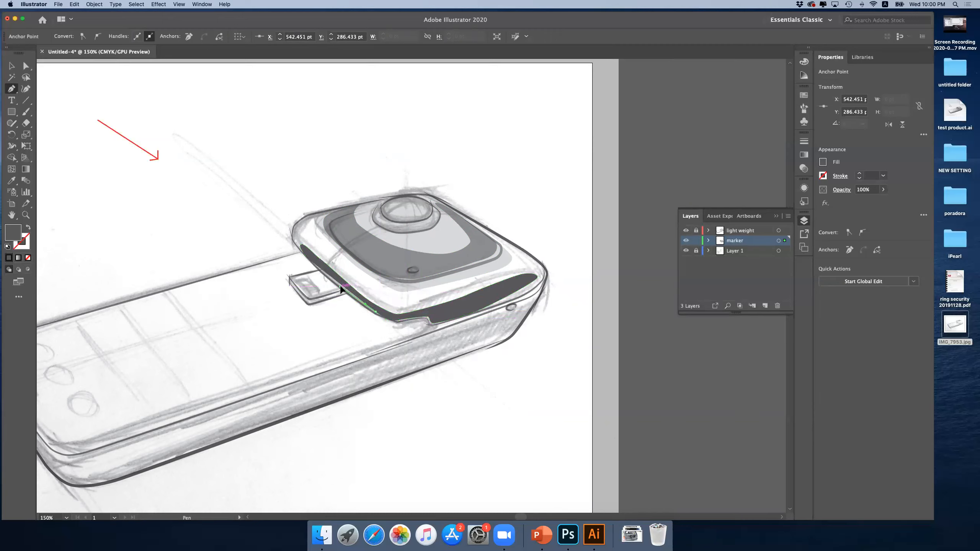
drag(308, 258, 307, 255)
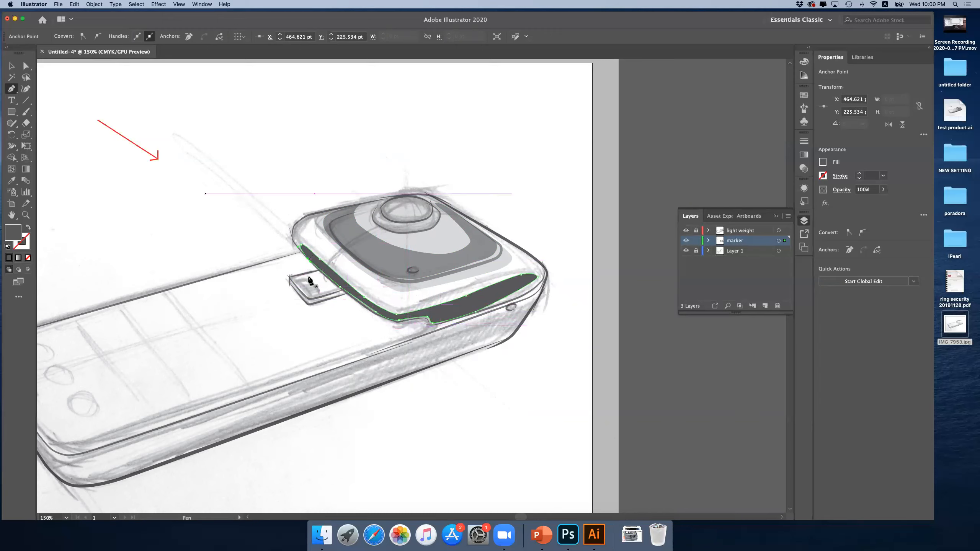
key(v)
click(214, 127)
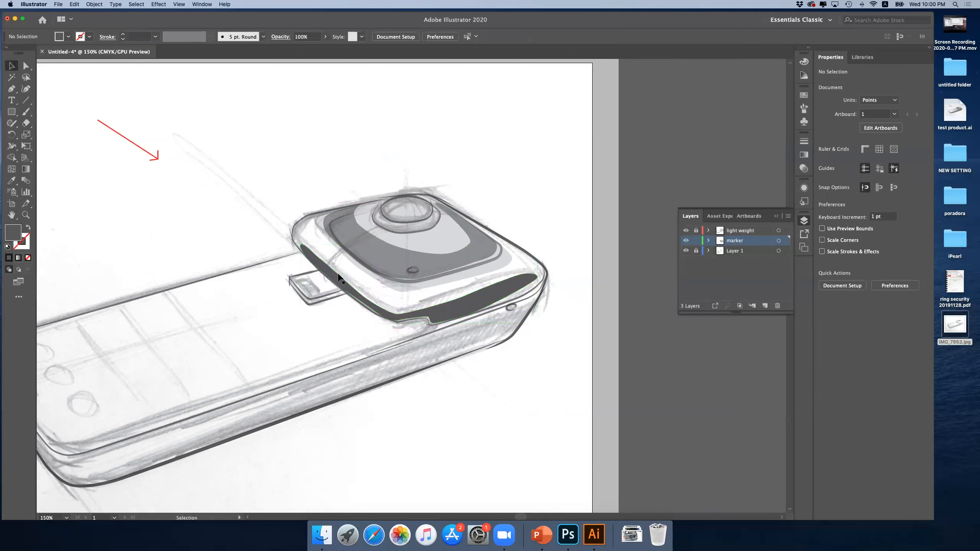
- Lower the opacity of the dark shape on the camera head's side to 49%
click(335, 284)
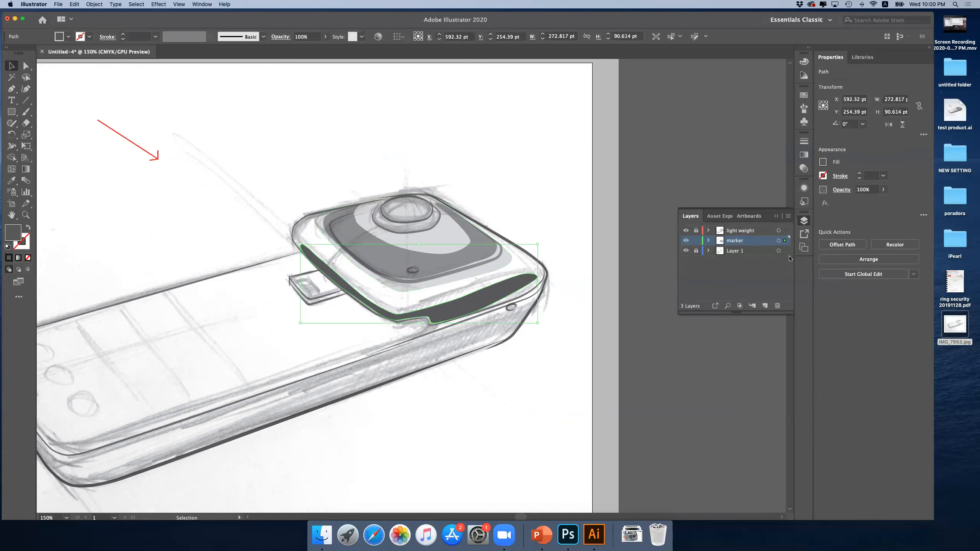
click(883, 190)
drag(880, 203, 867, 204)
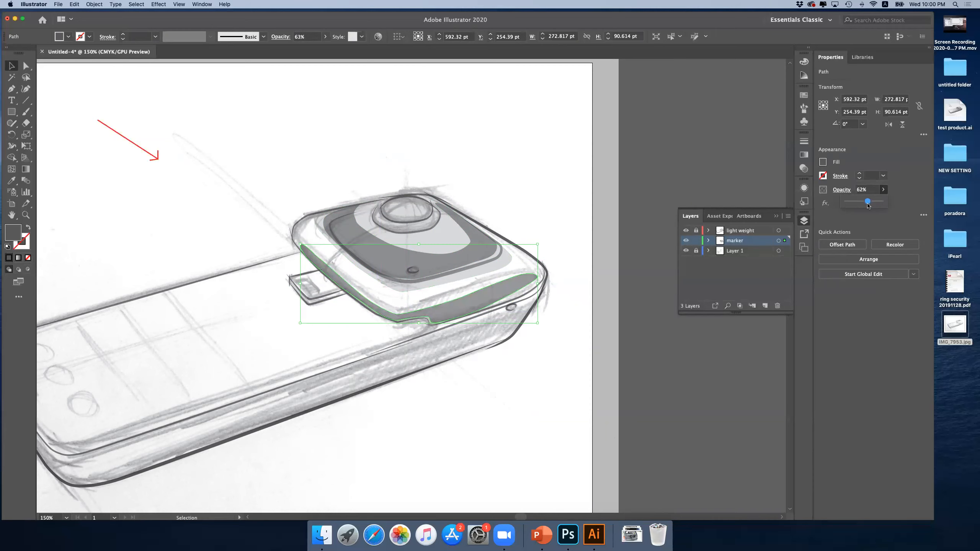
drag(864, 205, 863, 206)
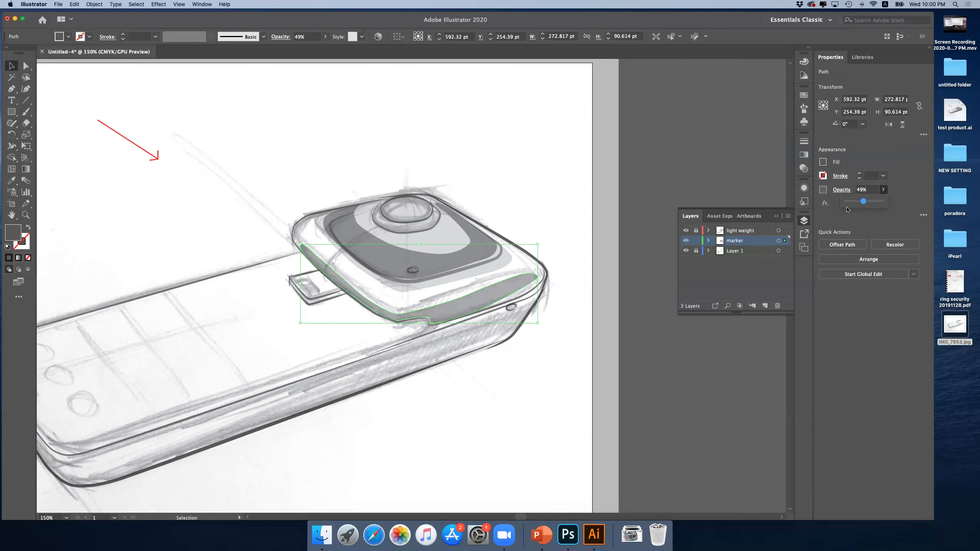
click(528, 208)
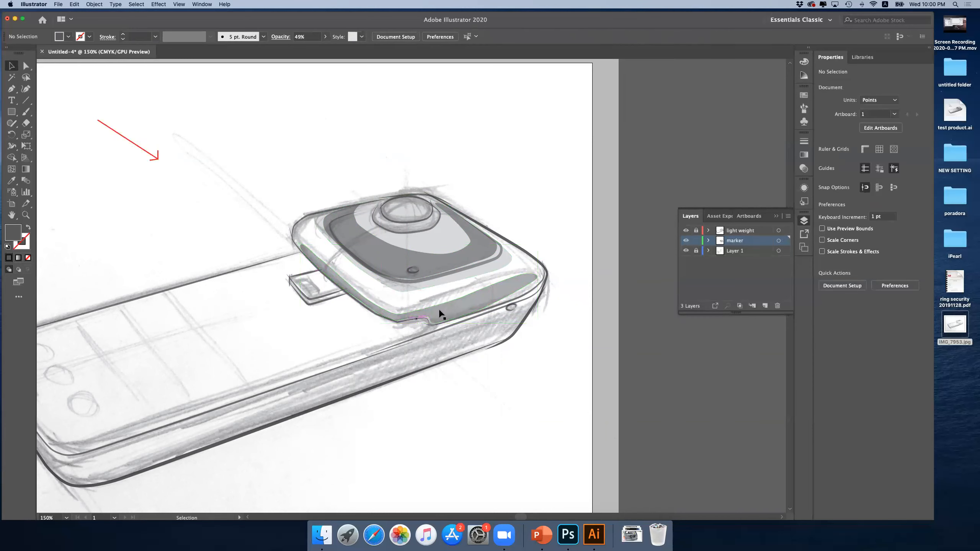
- Set the opacity of the dark side shape to 72% and deselect it
click(517, 289)
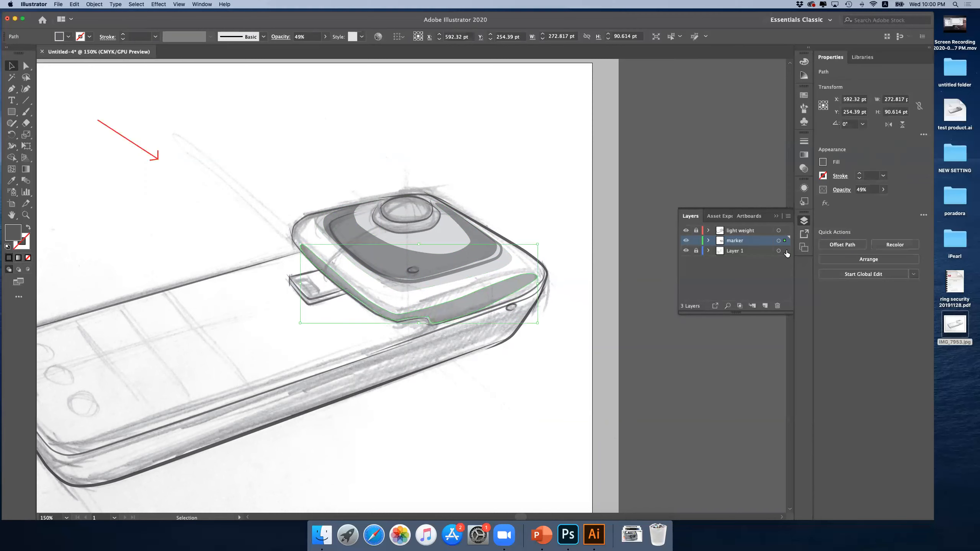
click(883, 189)
drag(868, 204, 870, 204)
click(530, 199)
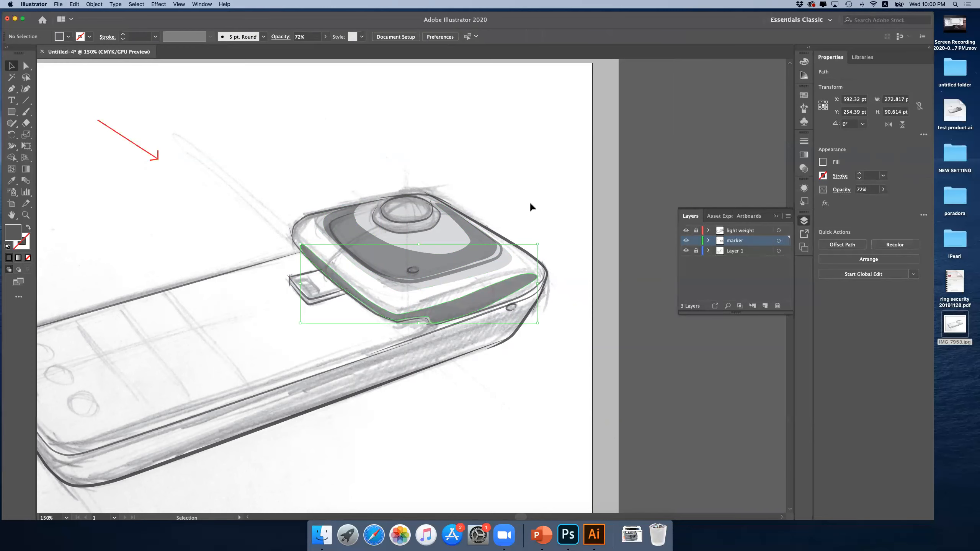
- Start a second Pen shape at the camera head's left corner and trace the inner side edge to the front corner
click(26, 216)
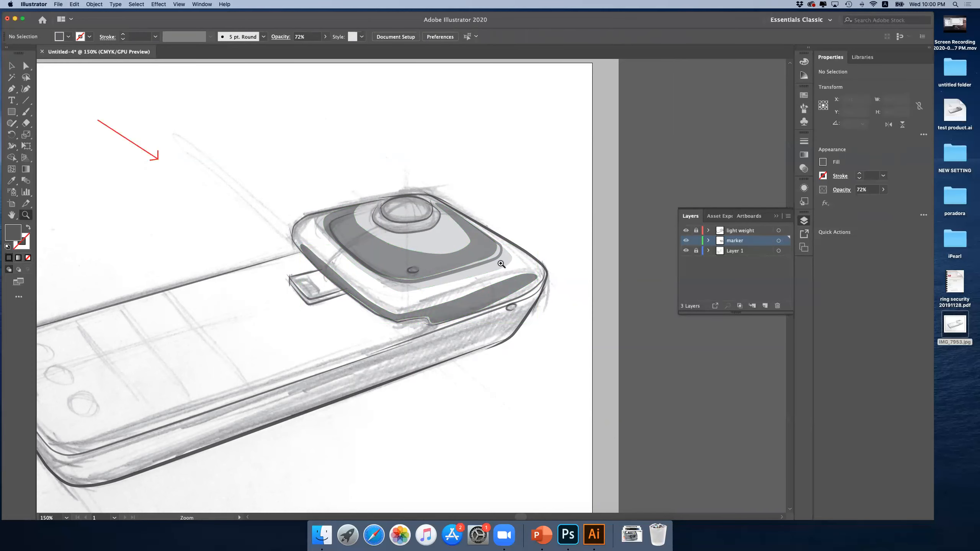
alt+click(514, 265)
alt+click(415, 286)
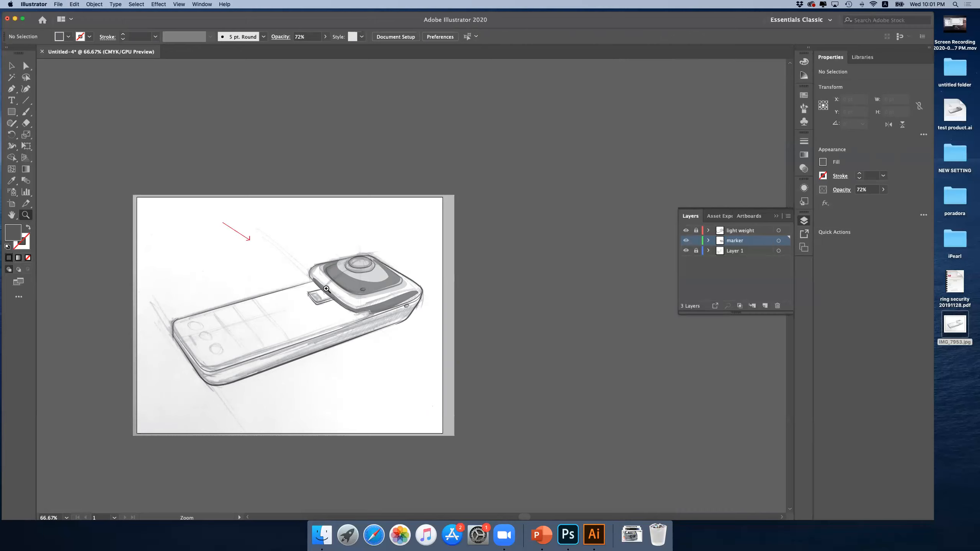
click(350, 303)
click(412, 262)
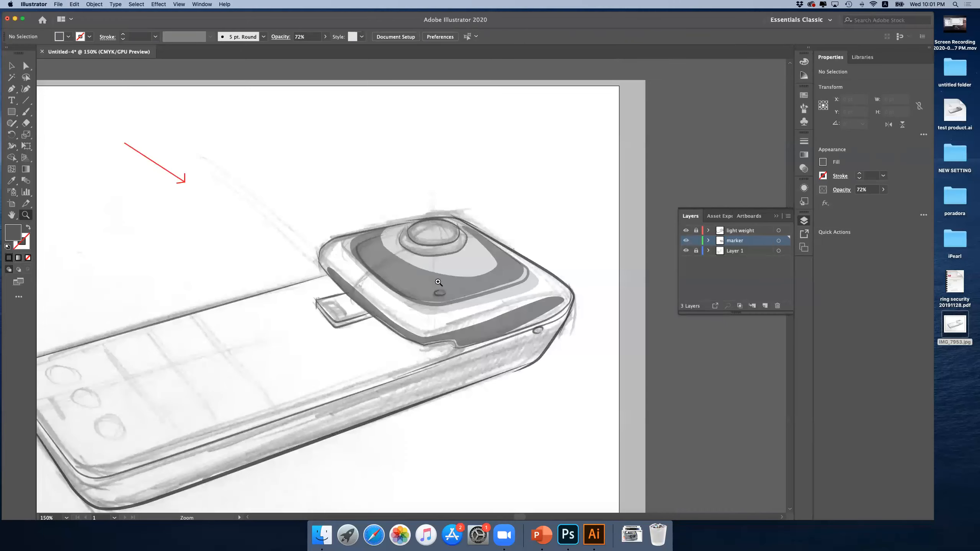
click(11, 89)
click(327, 273)
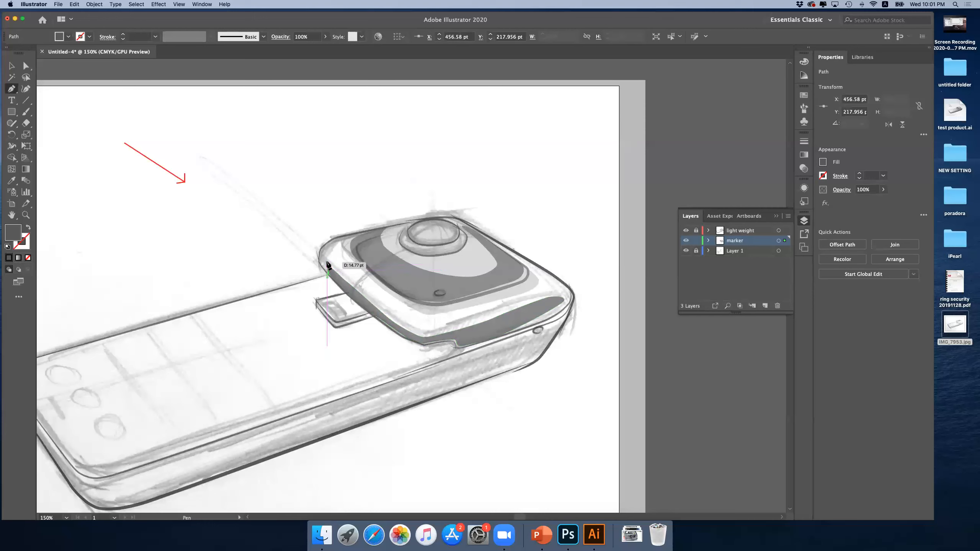
click(328, 263)
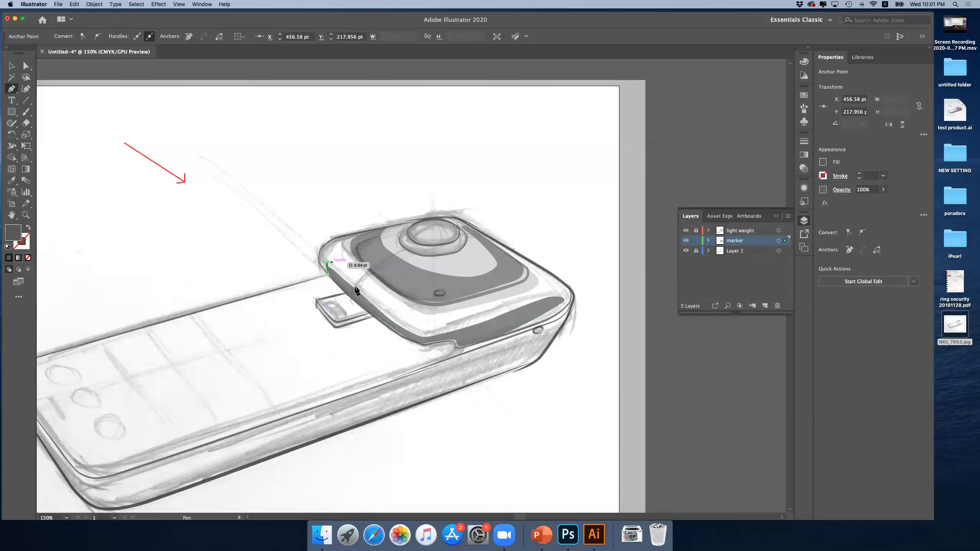
drag(408, 325, 411, 326)
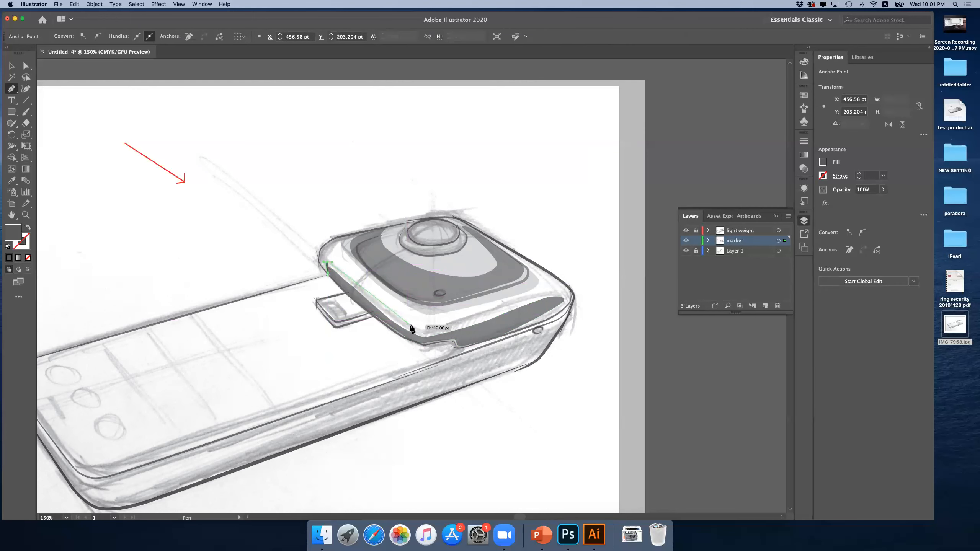
click(433, 330)
click(431, 330)
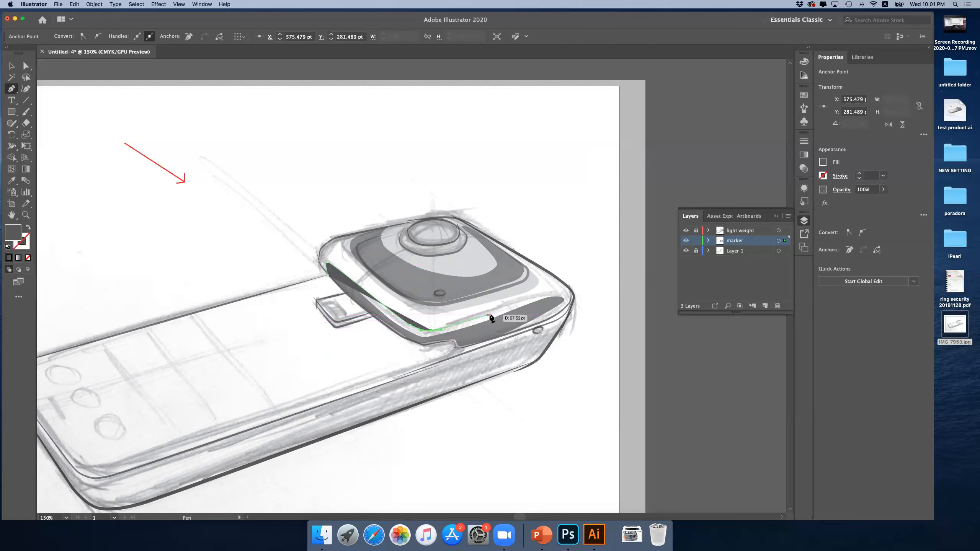
- Continue the path along the front inner edge, around the right corner, and back along the outer edge to the head's right tip
click(506, 307)
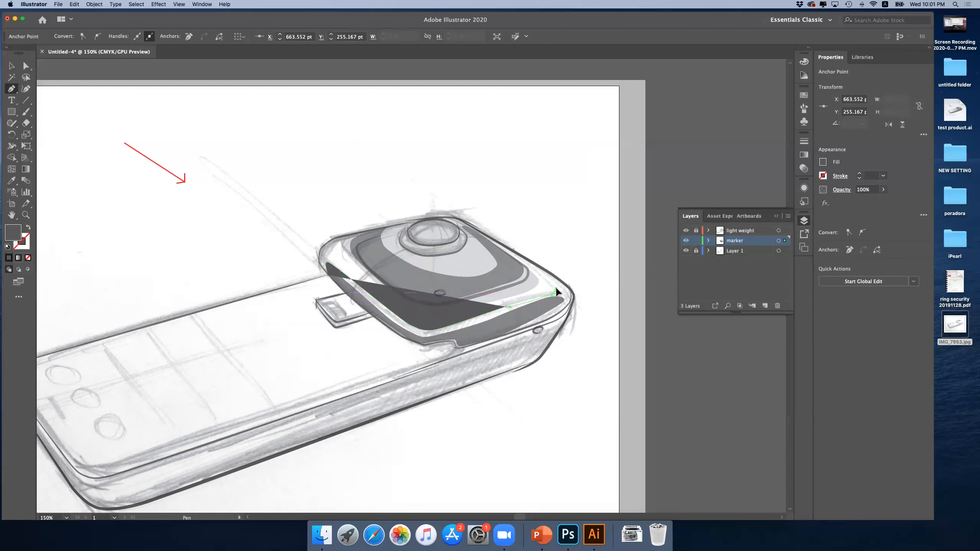
click(554, 293)
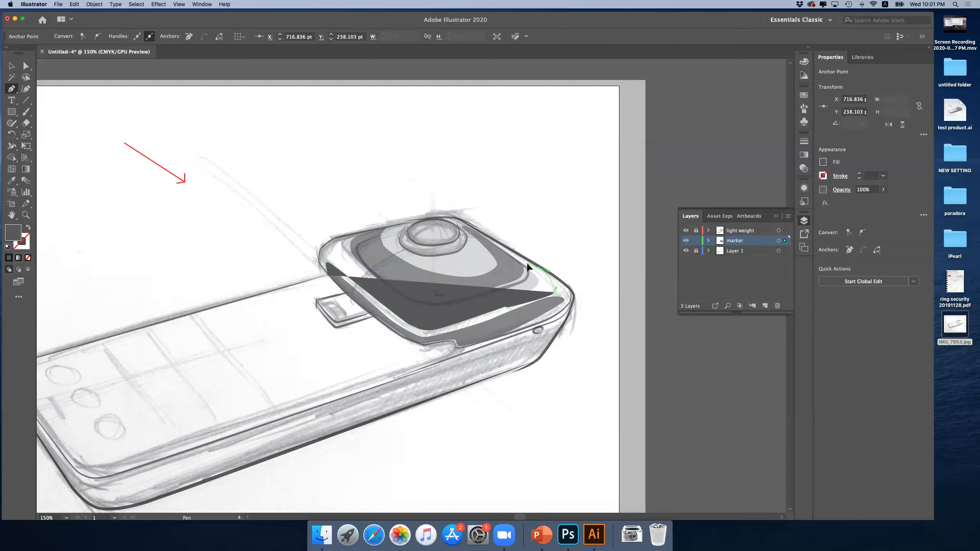
click(538, 268)
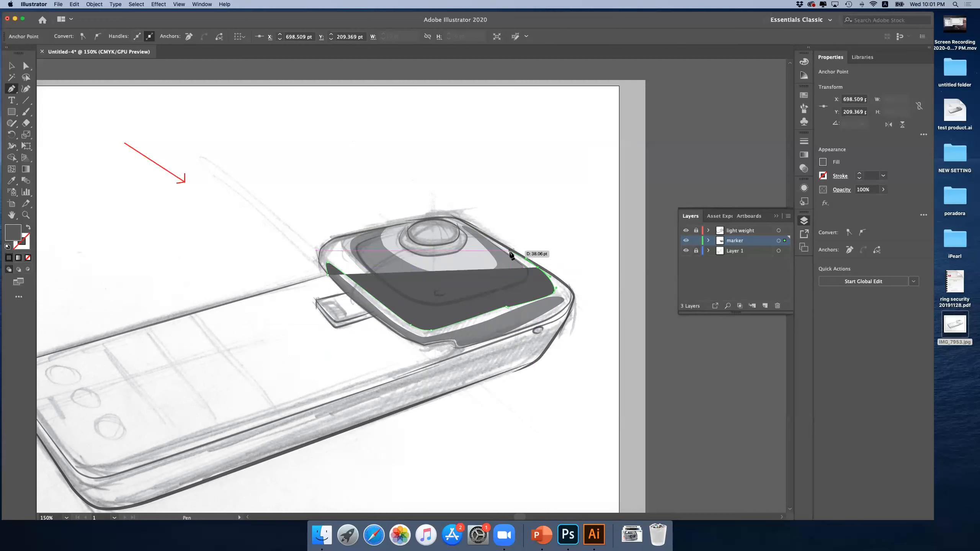
click(510, 251)
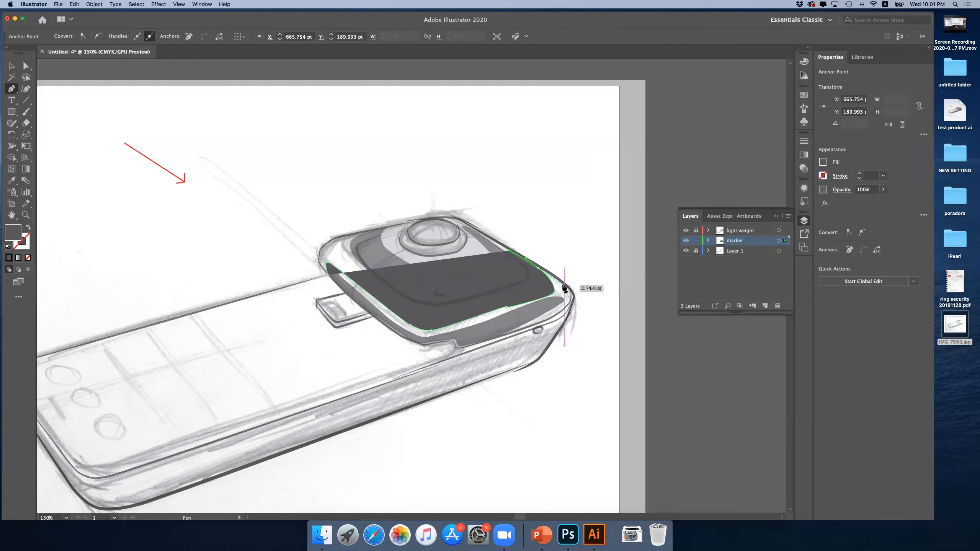
drag(558, 279, 573, 297)
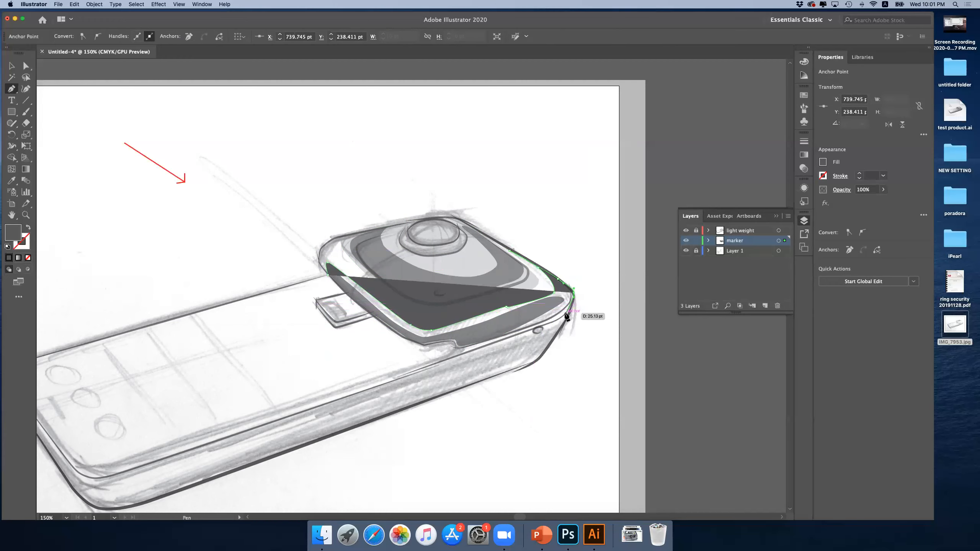
- Close the band along the camera head's outer lower edge back to the left corner and set its opacity to 52%
right_click(547, 320)
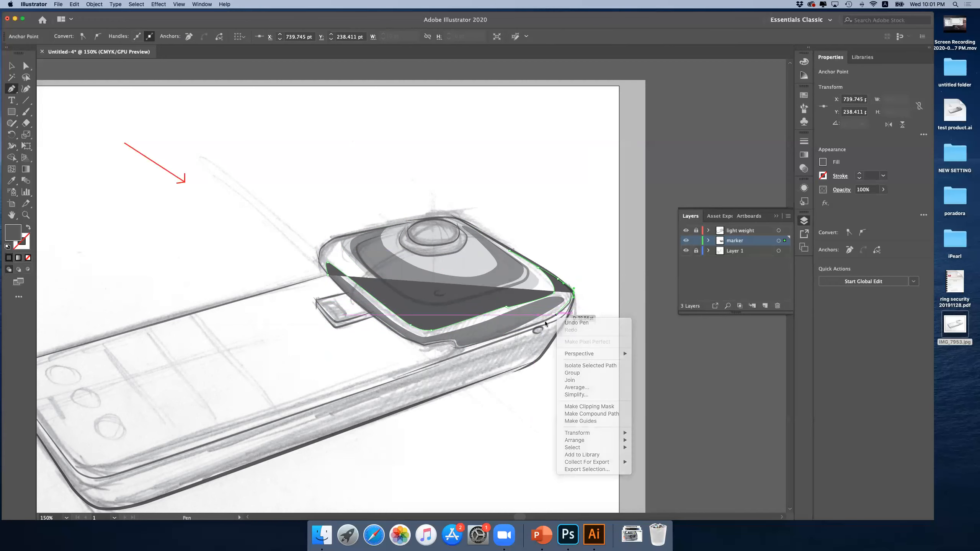
drag(555, 315, 421, 345)
click(456, 349)
click(397, 337)
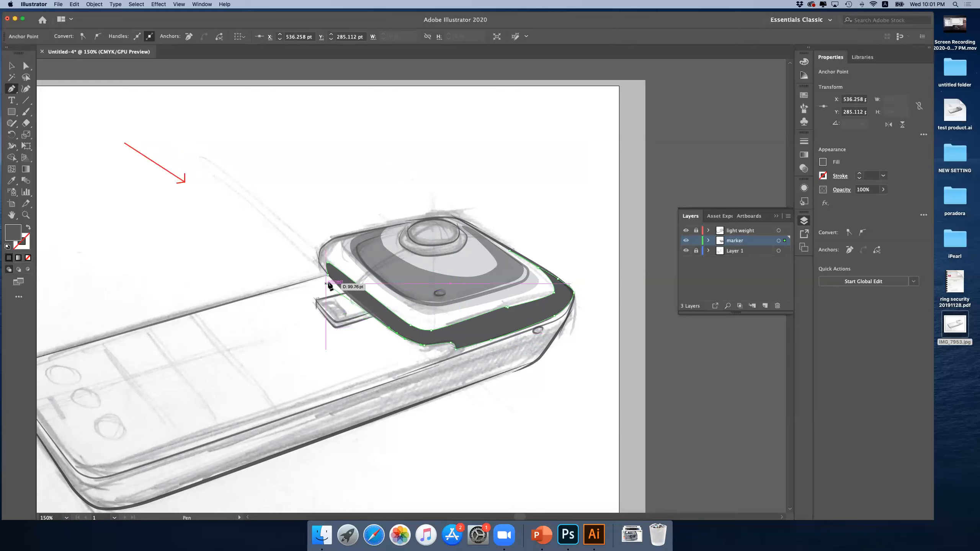
drag(341, 288, 335, 285)
click(11, 66)
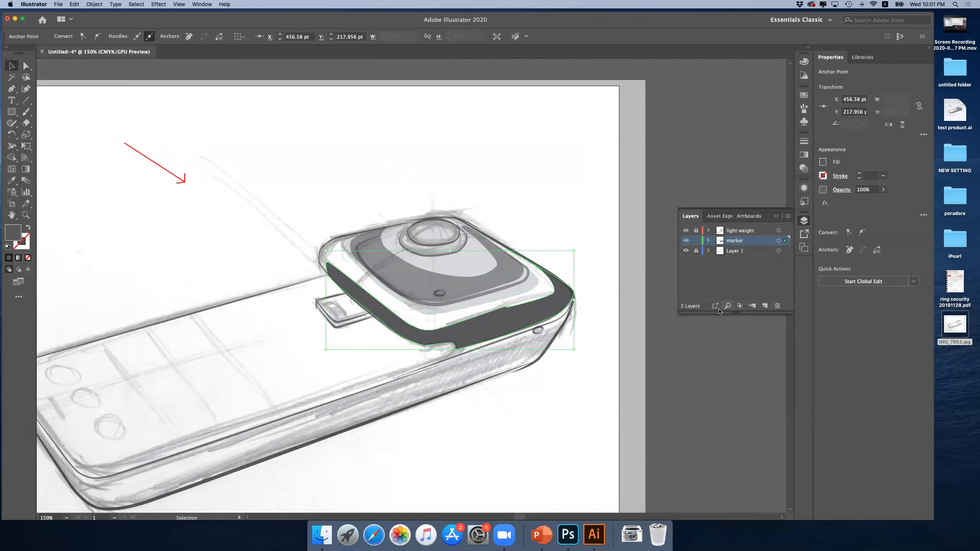
click(883, 190)
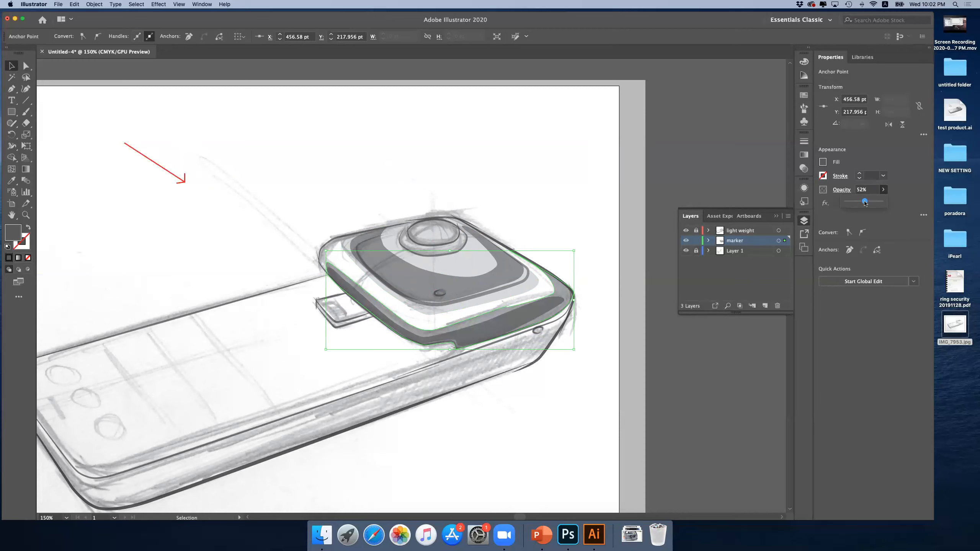
- Move the anchor points at the small notch in the band's front inner edge to smooth out the jagged spot
click(26, 215)
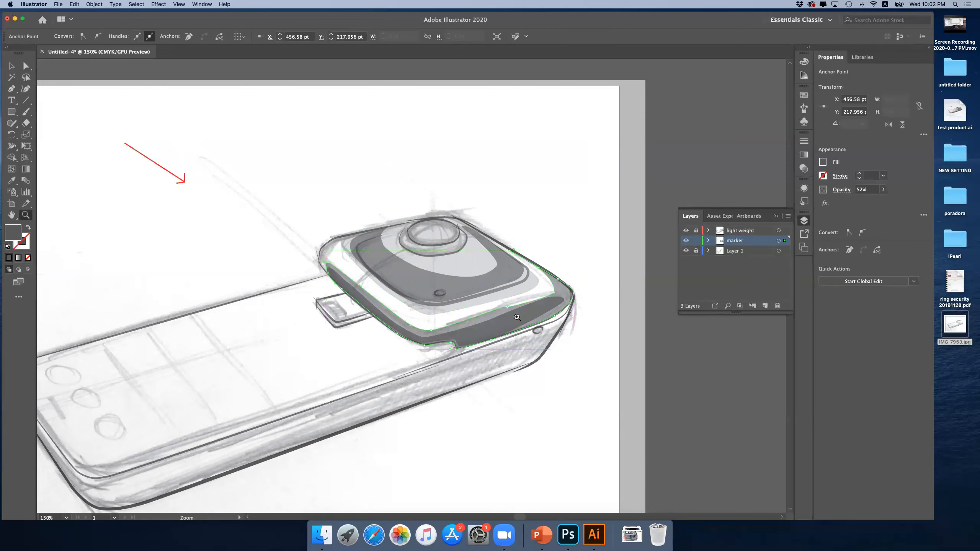
click(518, 317)
click(402, 281)
click(402, 281)
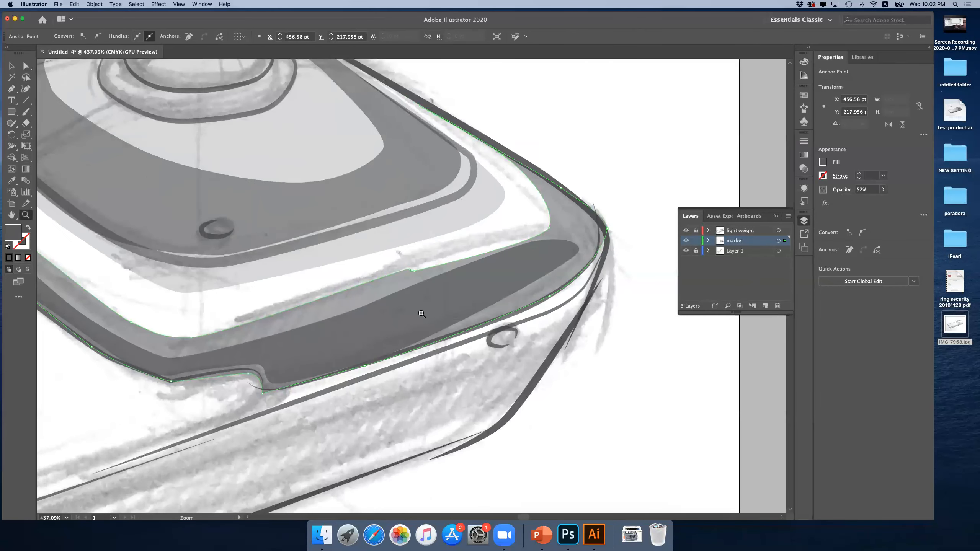
click(26, 66)
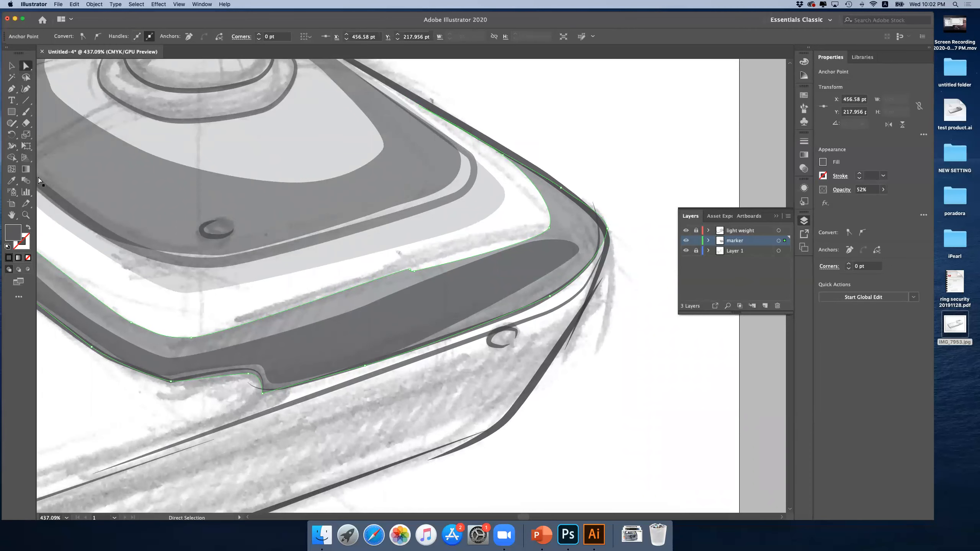
click(25, 215)
click(436, 287)
click(401, 274)
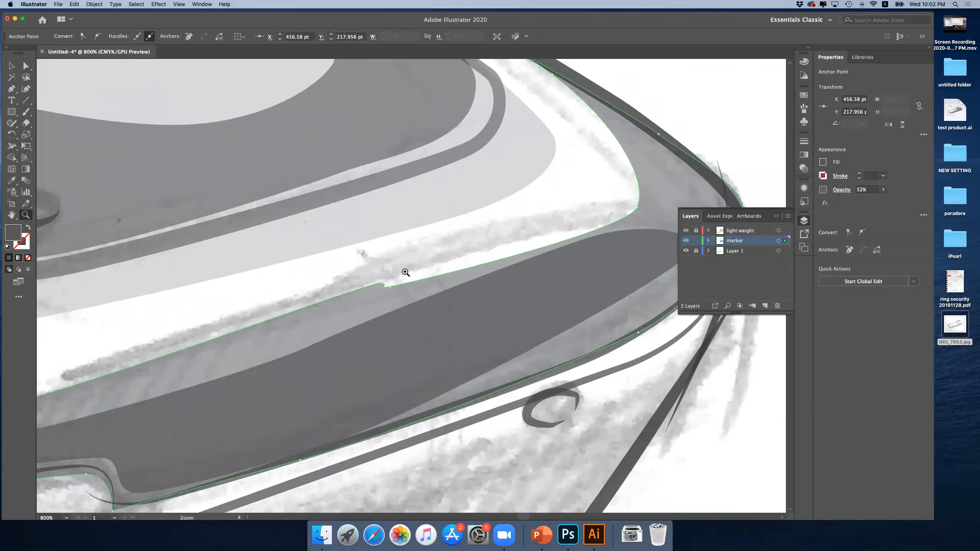
click(25, 66)
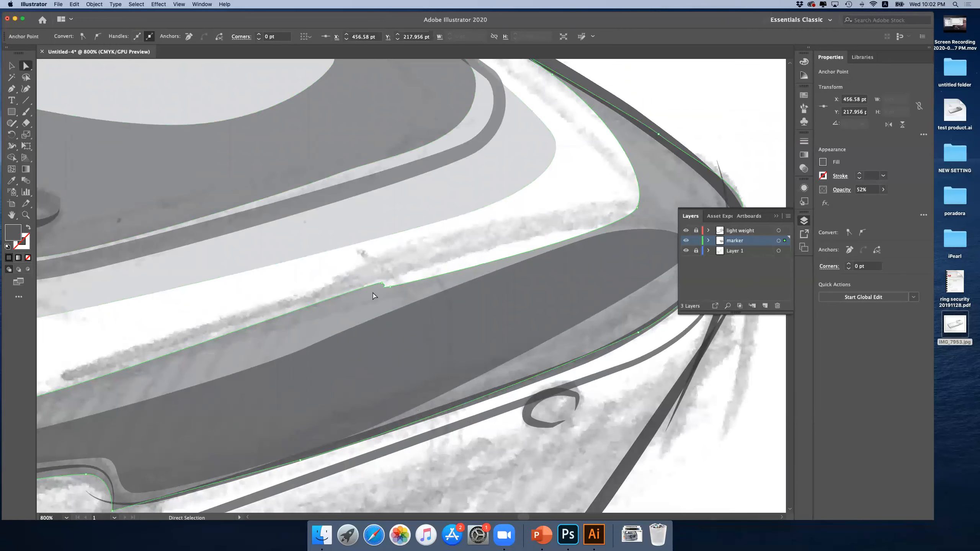
click(390, 287)
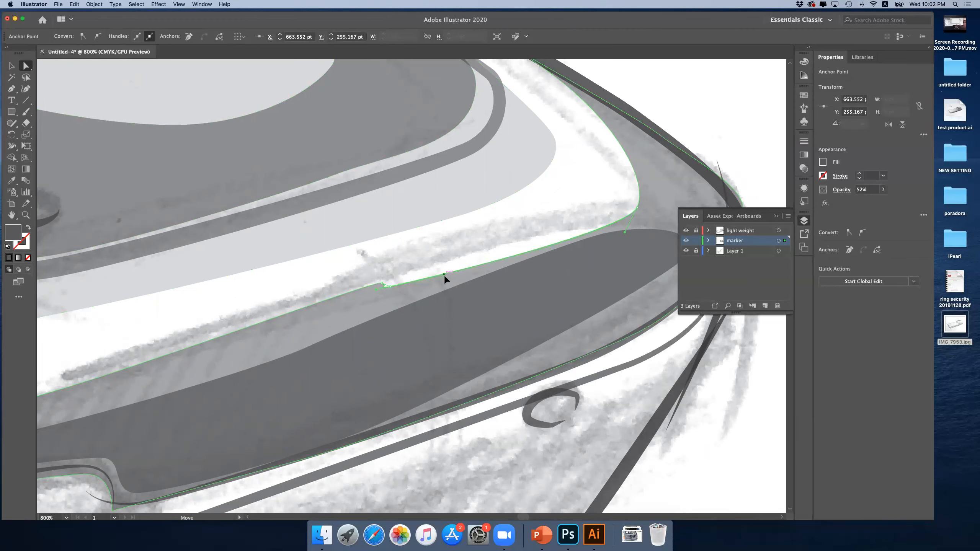
click(392, 286)
mouse_move(455, 272)
mouse_down()
mouse_move(468, 271)
mouse_move(372, 285)
mouse_move(465, 269)
mouse_up()
drag(384, 285, 361, 310)
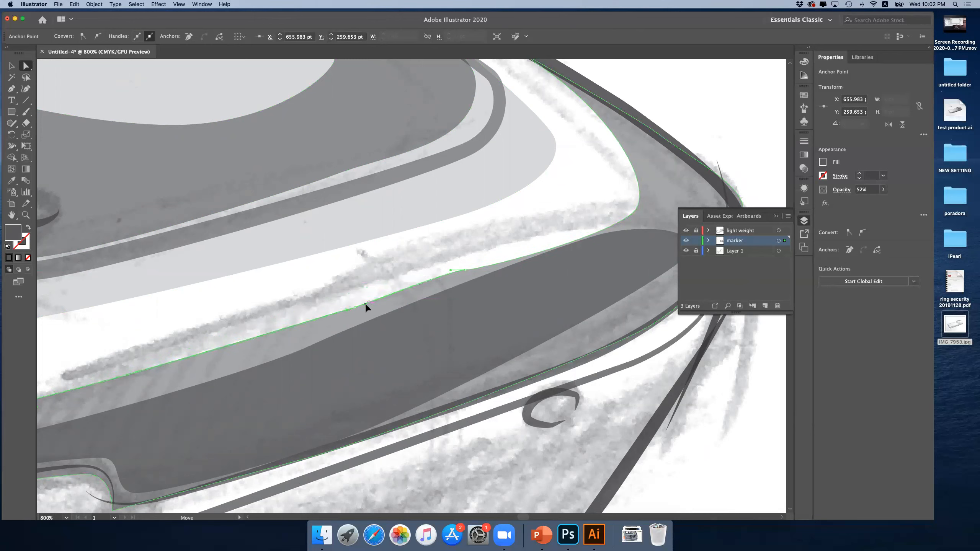
- Smooth the band's inner edge by adjusting the front anchor's handle and the right corner anchor, and deselect the band
drag(451, 271, 471, 268)
drag(637, 211, 631, 163)
click(26, 215)
alt+click(475, 327)
alt+click(476, 319)
alt+click(392, 304)
alt+click(393, 305)
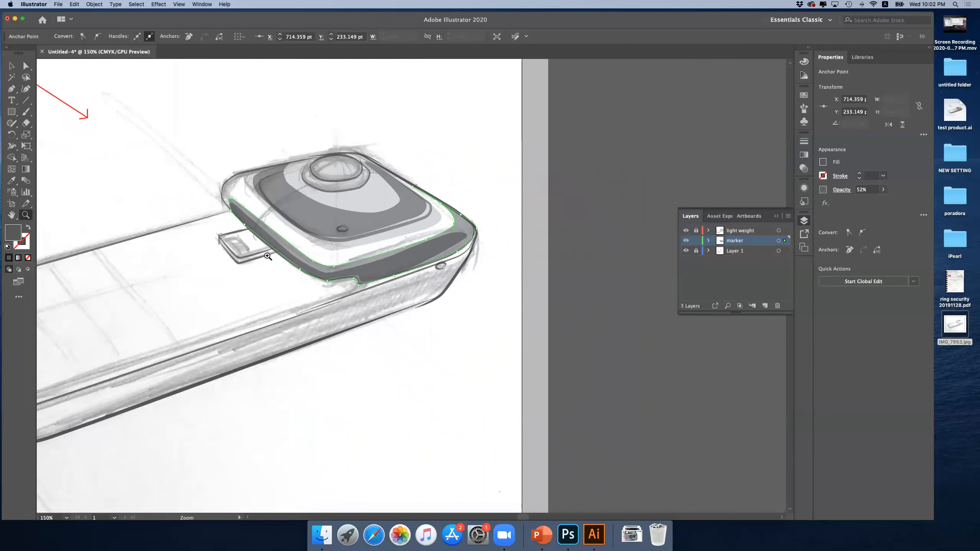
click(12, 65)
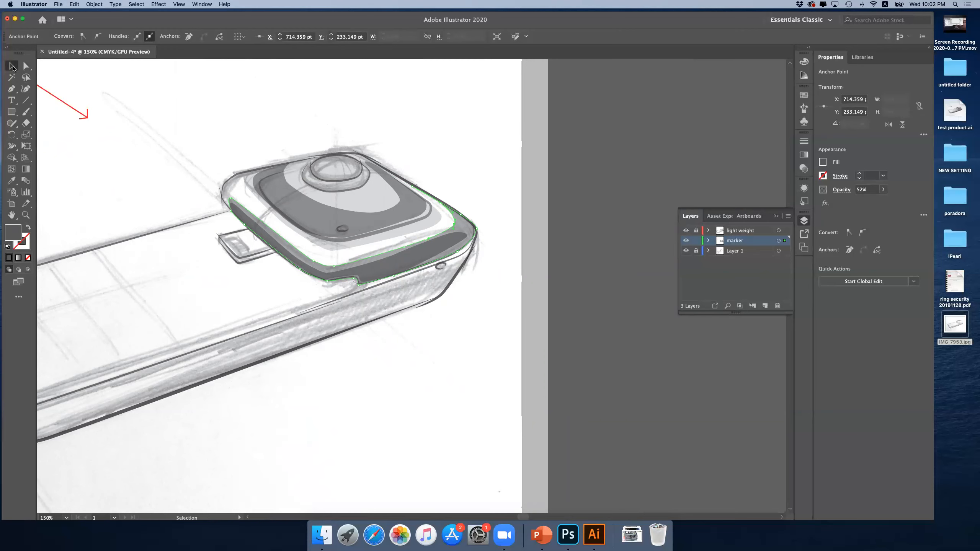
click(543, 285)
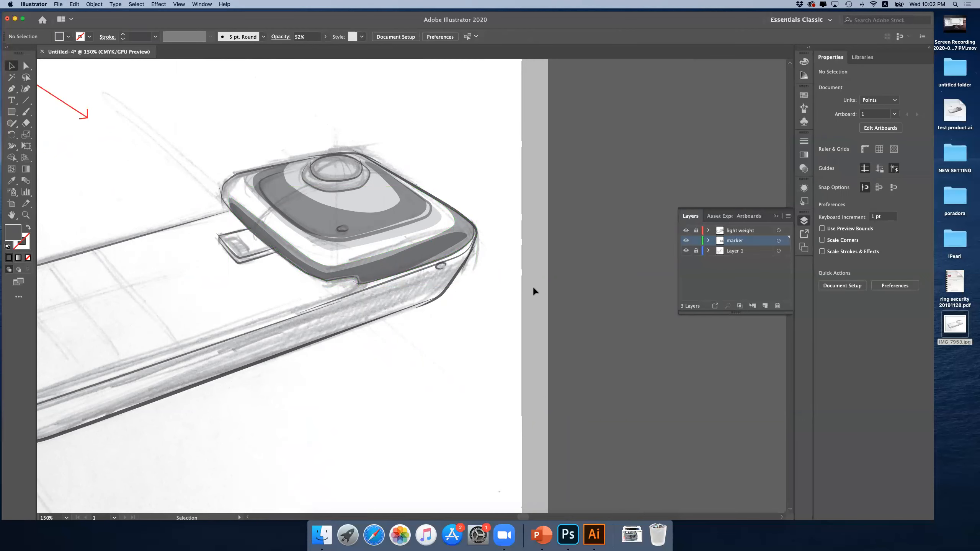
- Draw a closed leaf-shaped highlight path with the Pen tool inside the upper left of the camera lens dome
scroll(492, 278, left, 10)
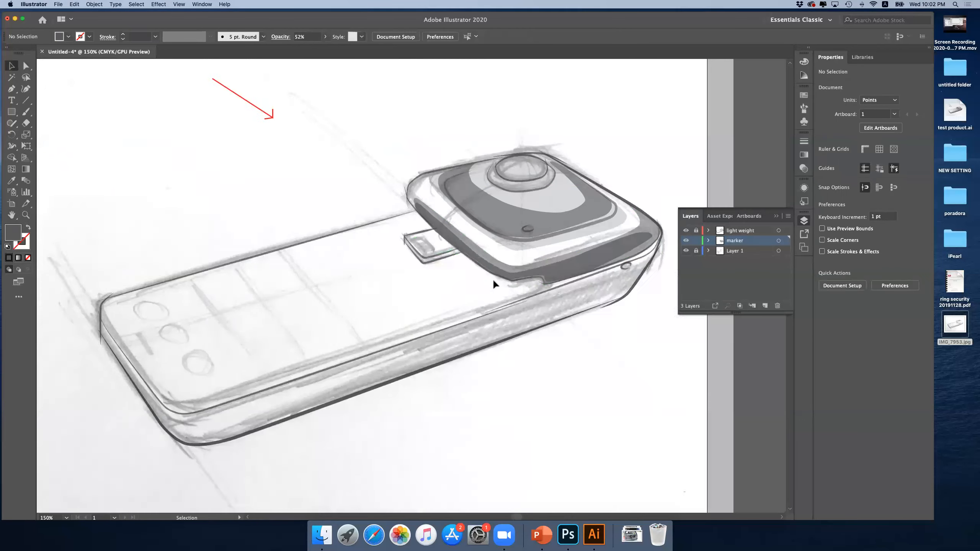
scroll(493, 283, left, 10)
scroll(525, 267, right, 7)
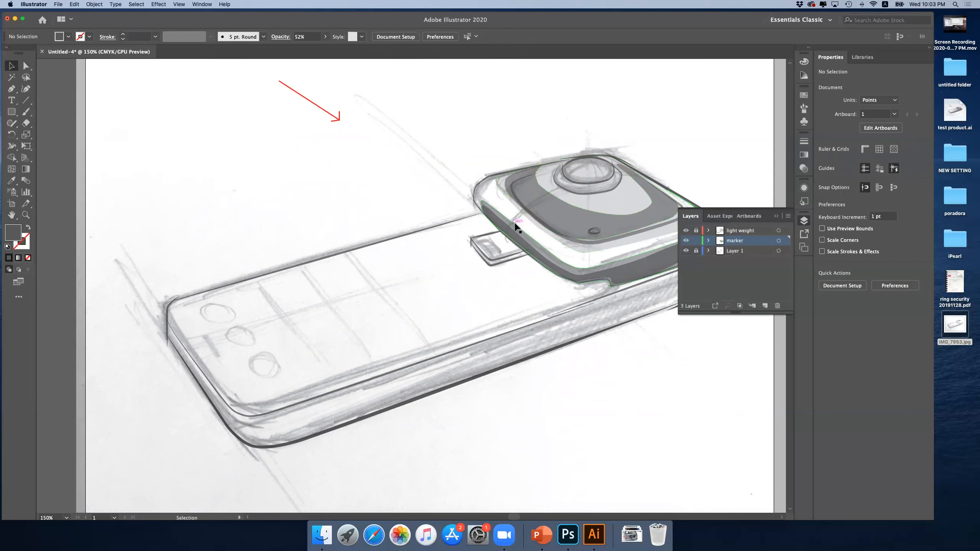
key(z)
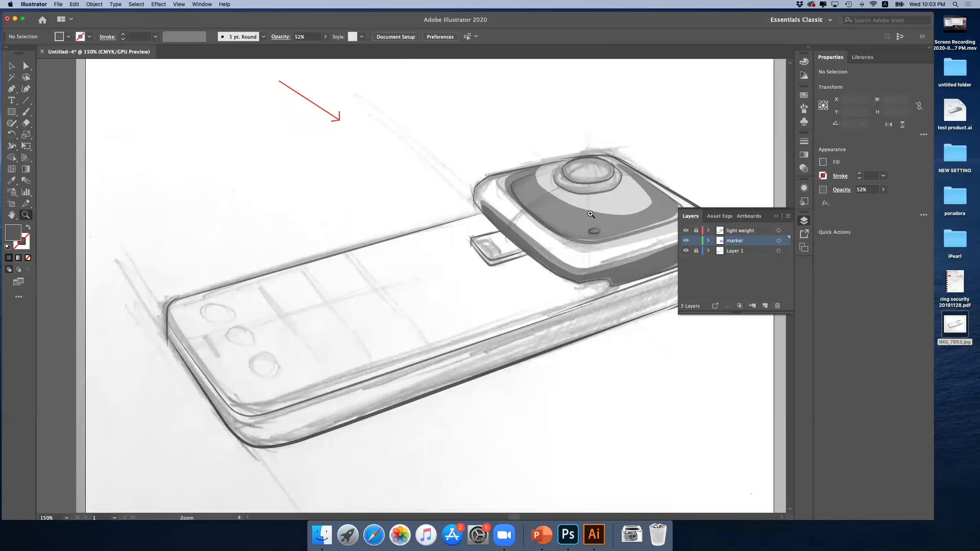
click(590, 215)
click(428, 239)
click(11, 89)
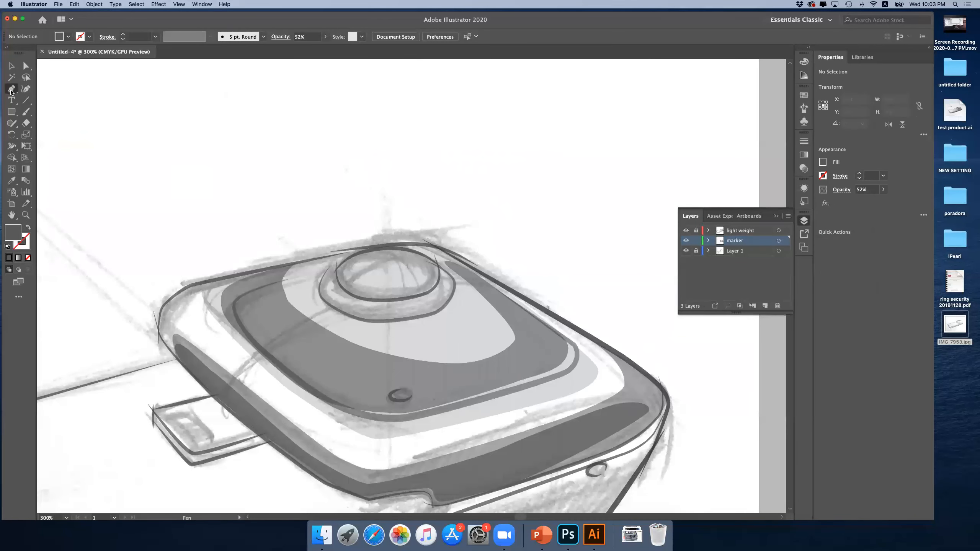
mouse_move(336, 272)
mouse_down()
mouse_move(350, 291)
mouse_move(391, 256)
mouse_move(344, 262)
mouse_up()
click(340, 282)
click(337, 270)
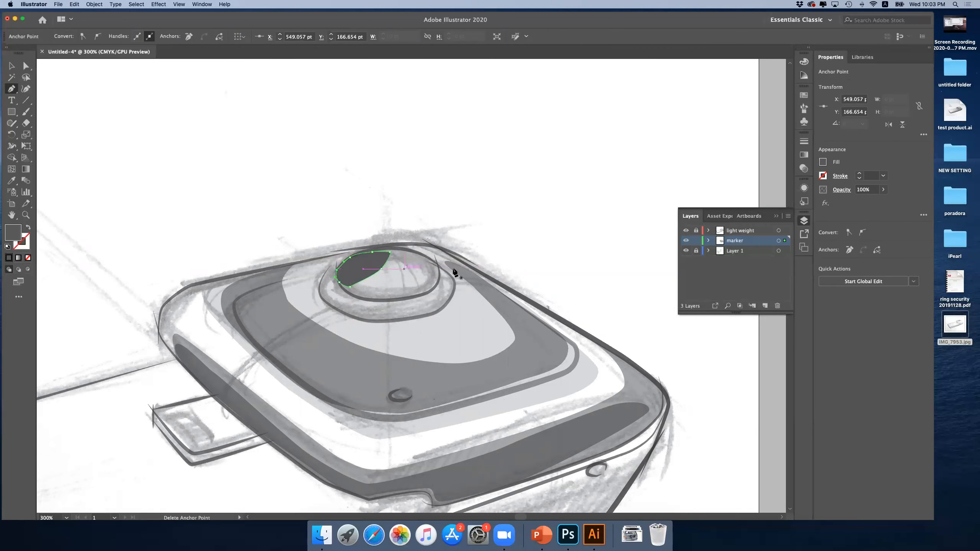
- Fill the lens highlight shape with white, lower its opacity to 63%, and leave the shape deselected
click(823, 162)
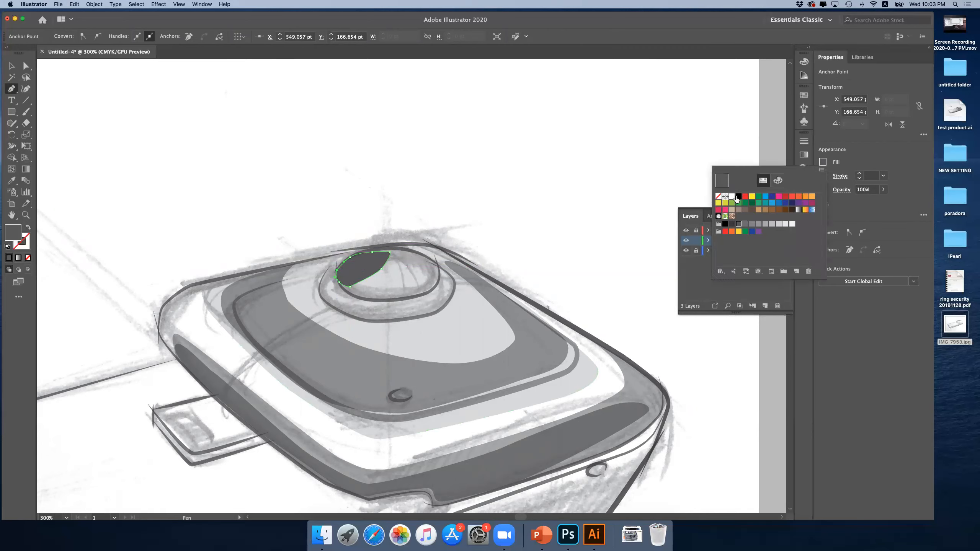
click(732, 197)
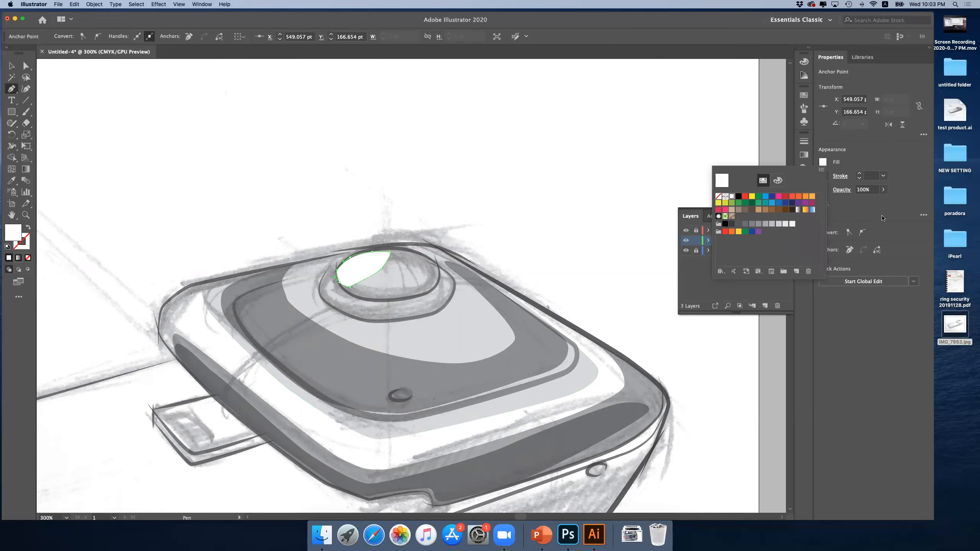
click(883, 190)
mouse_move(882, 201)
mouse_down()
mouse_move(855, 204)
mouse_move(870, 205)
mouse_up()
drag(540, 216, 563, 232)
key(super+z)
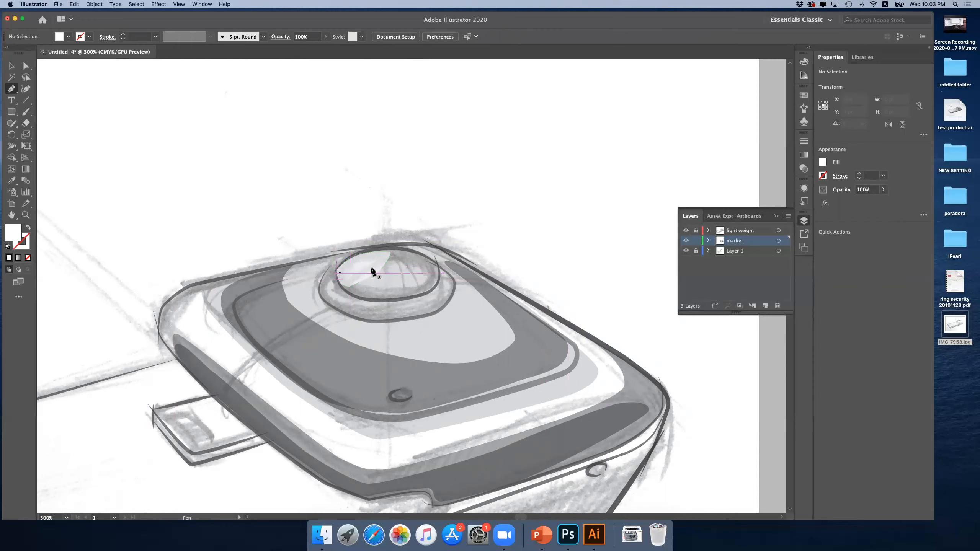
- Subtract the lens highlight shape from the large light grey head shape with Minus Front, and deselect the result
click(11, 66)
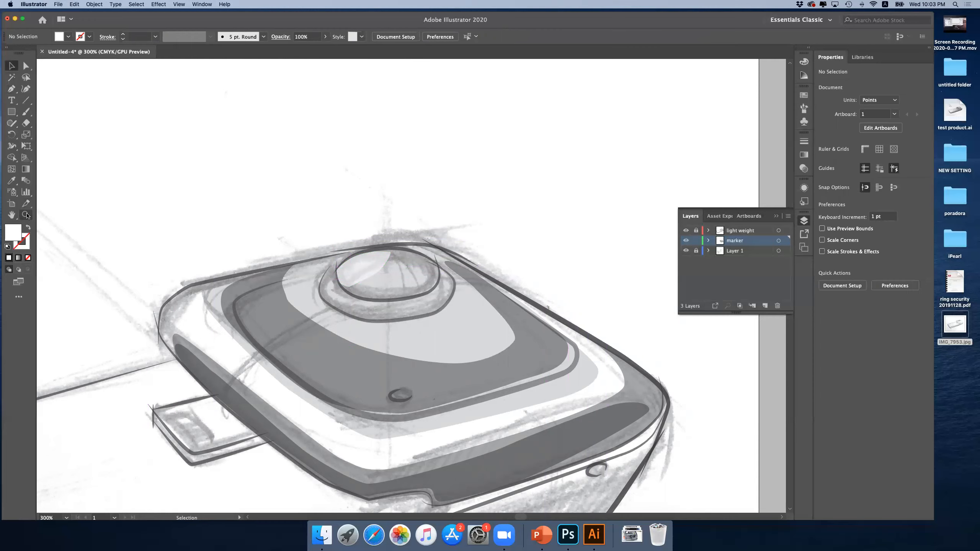
click(26, 215)
alt+click(423, 240)
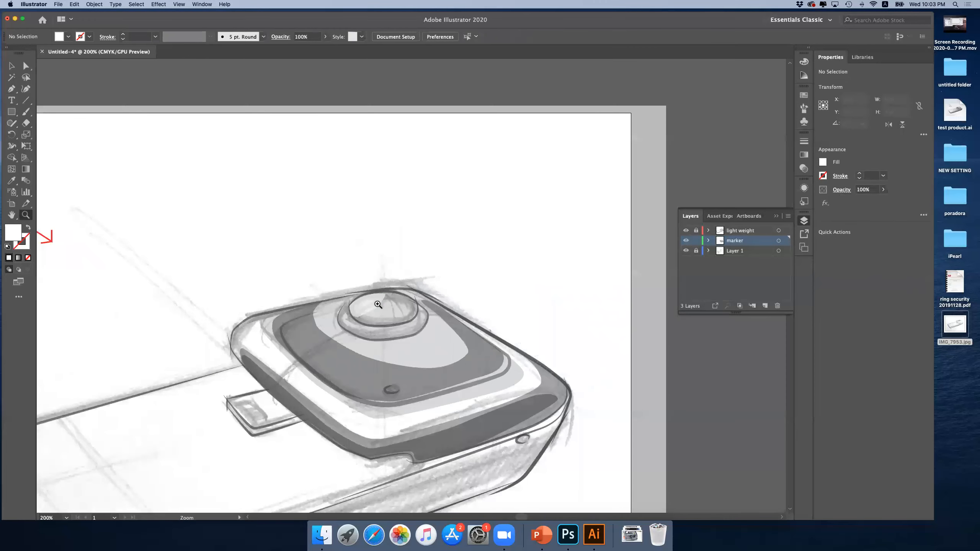
scroll(377, 306, left, 5)
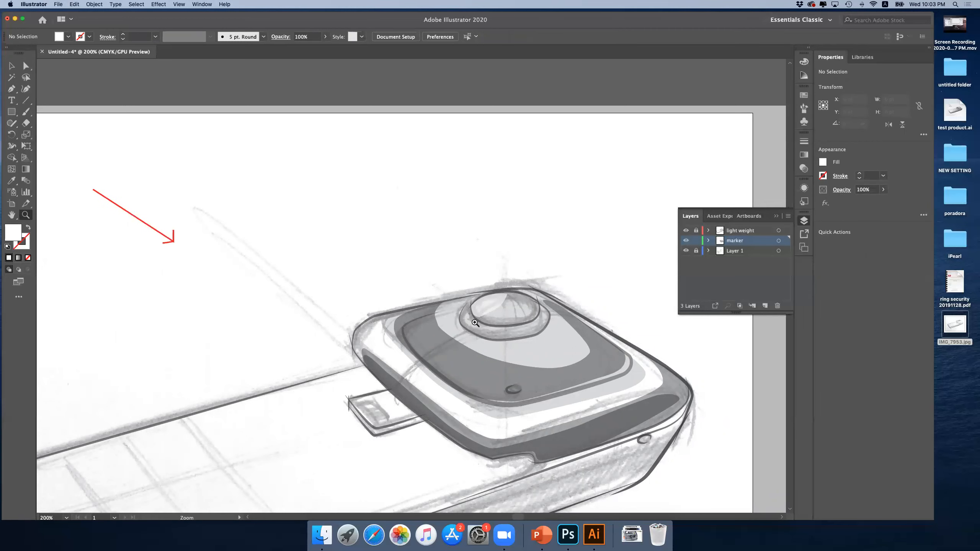
click(504, 334)
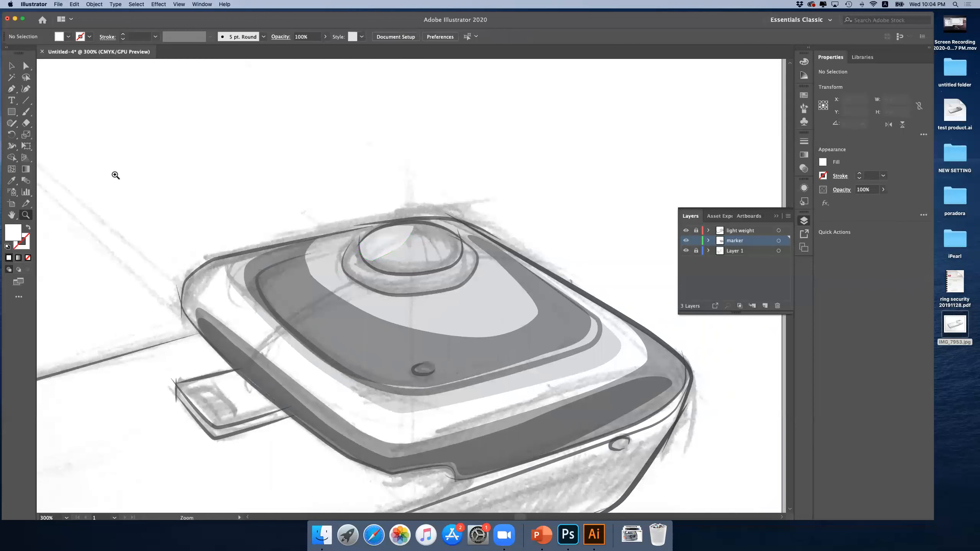
click(12, 66)
click(380, 249)
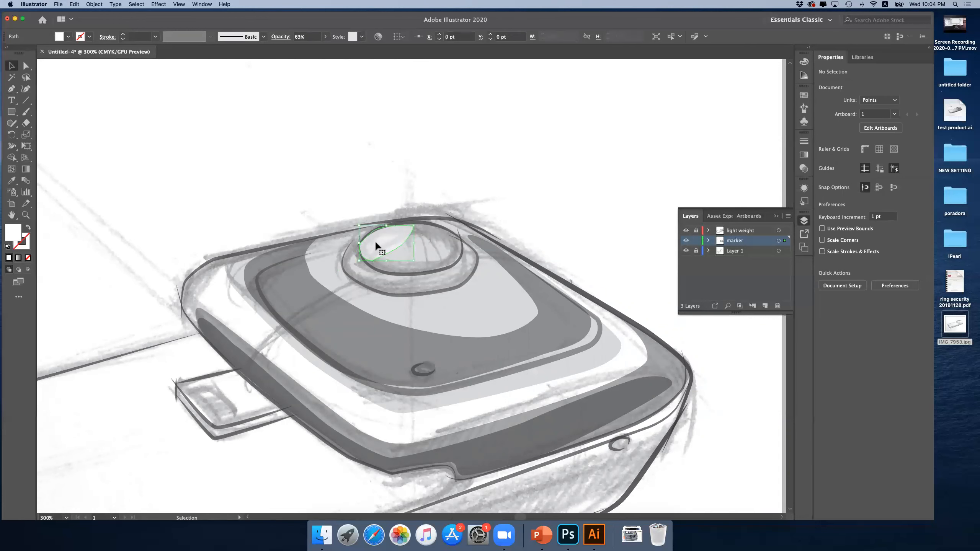
shift+click(456, 315)
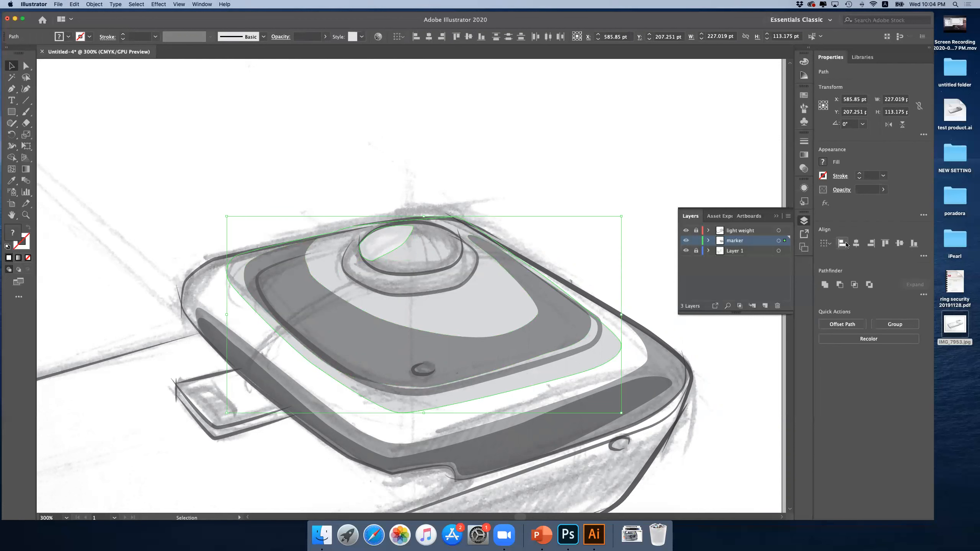
click(840, 285)
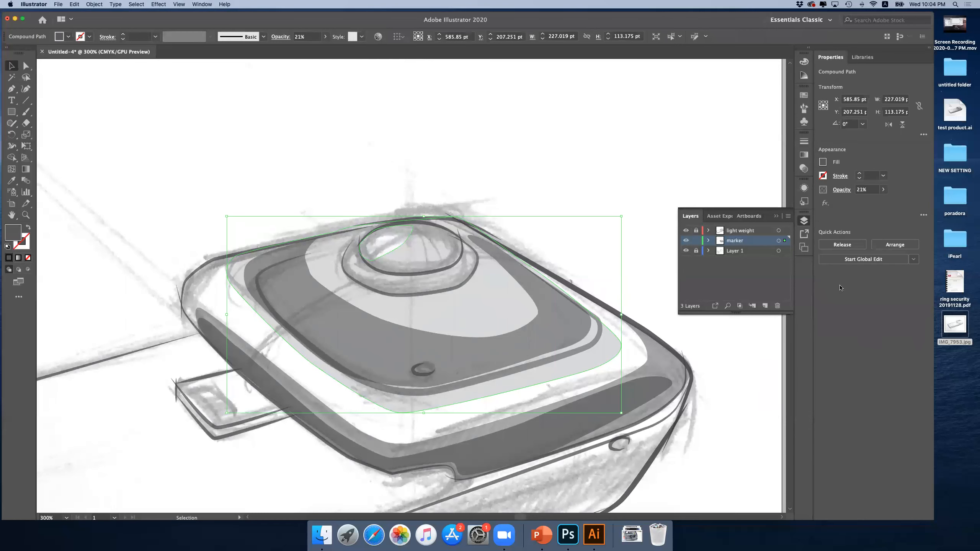
click(528, 179)
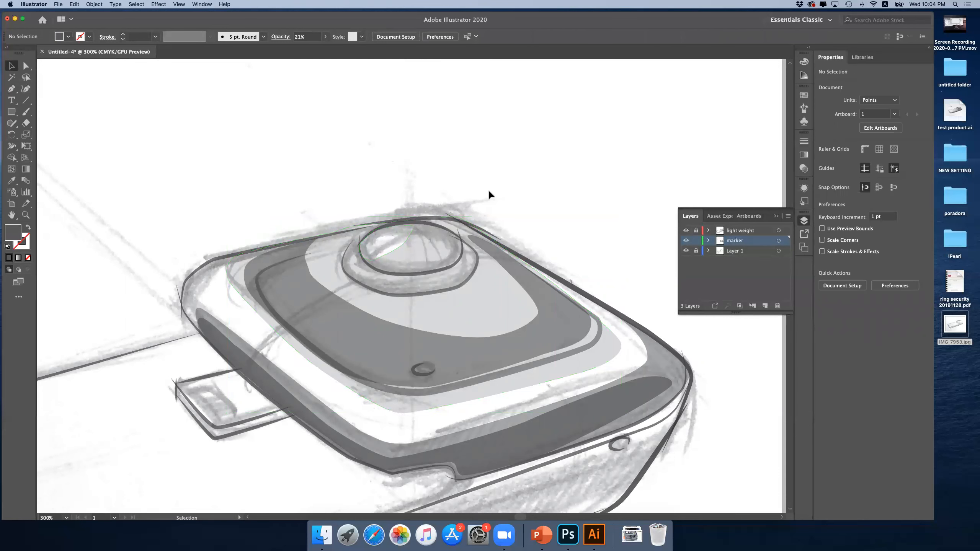
- Reshape the lens highlight cutout by moving its upper-left, inner-edge and lower anchor points to make it narrower
click(394, 256)
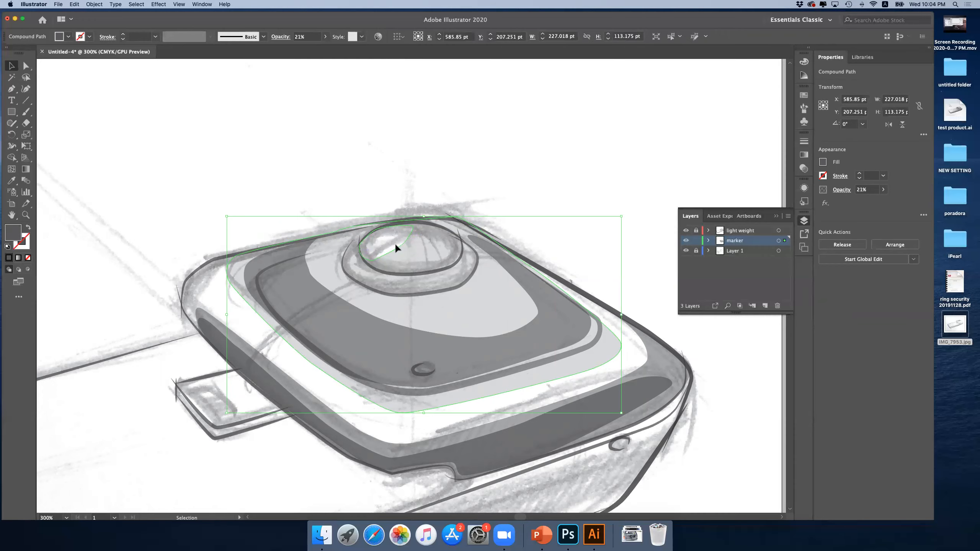
click(26, 214)
click(397, 266)
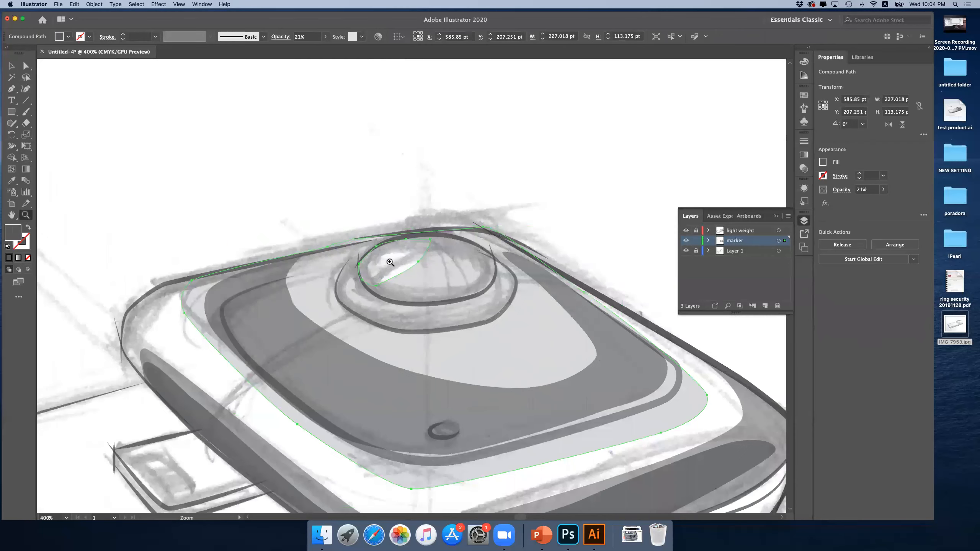
click(397, 267)
click(407, 266)
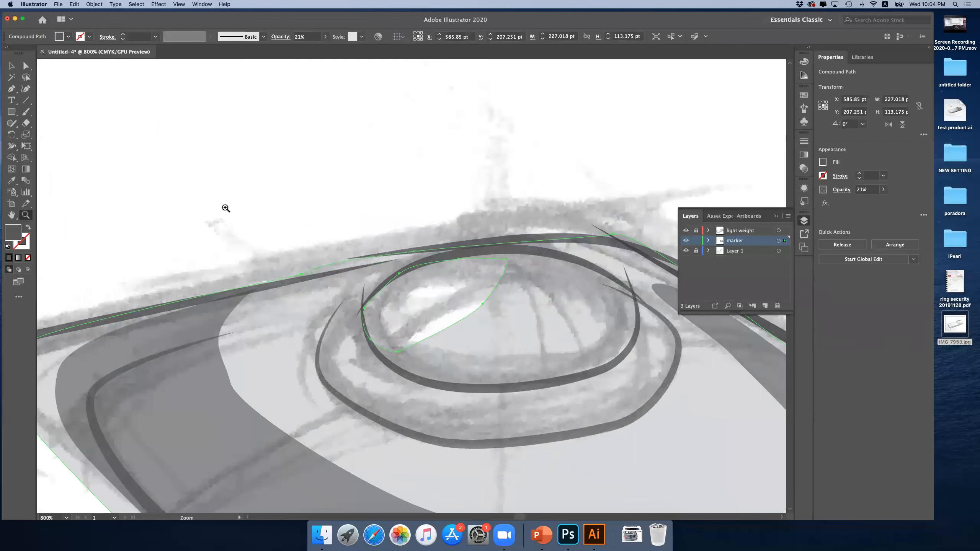
click(26, 66)
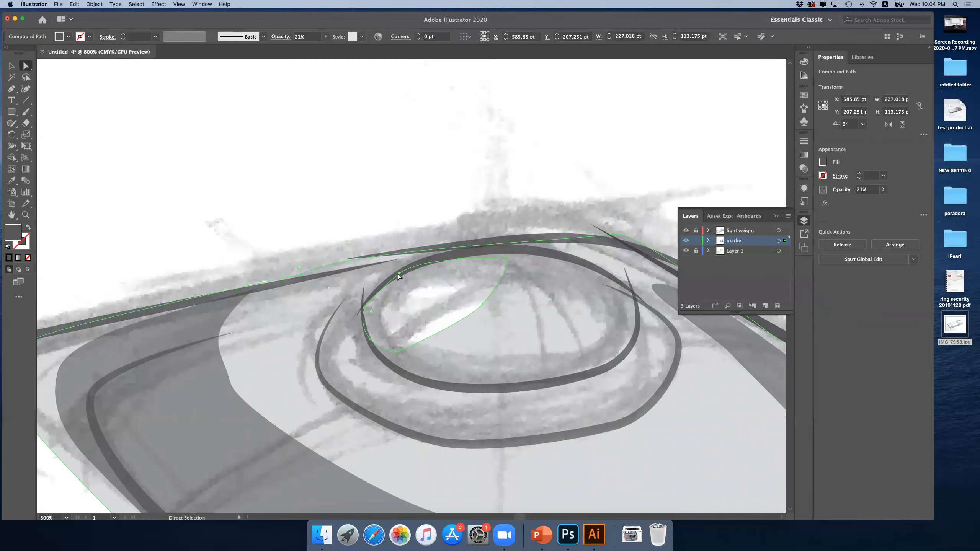
drag(398, 275, 430, 271)
drag(483, 305, 450, 299)
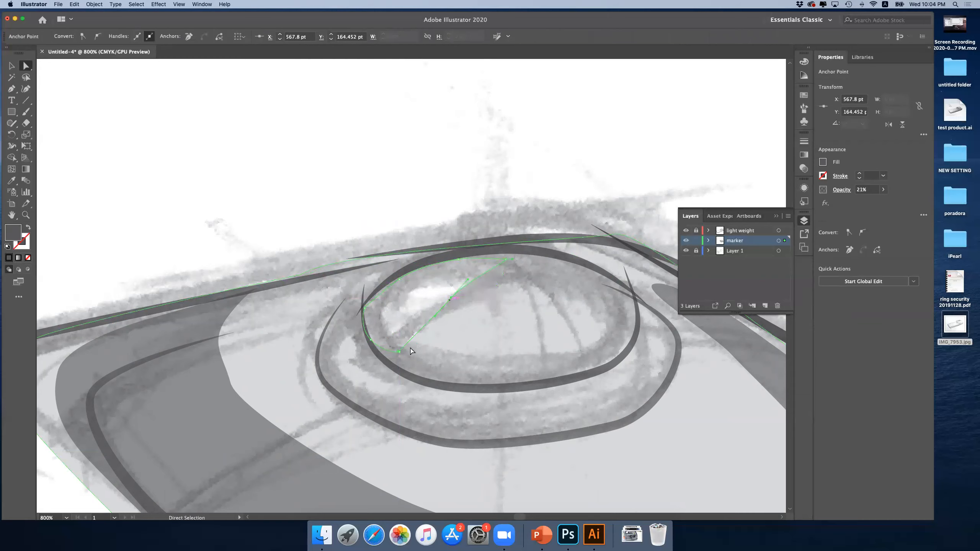
drag(399, 351, 408, 348)
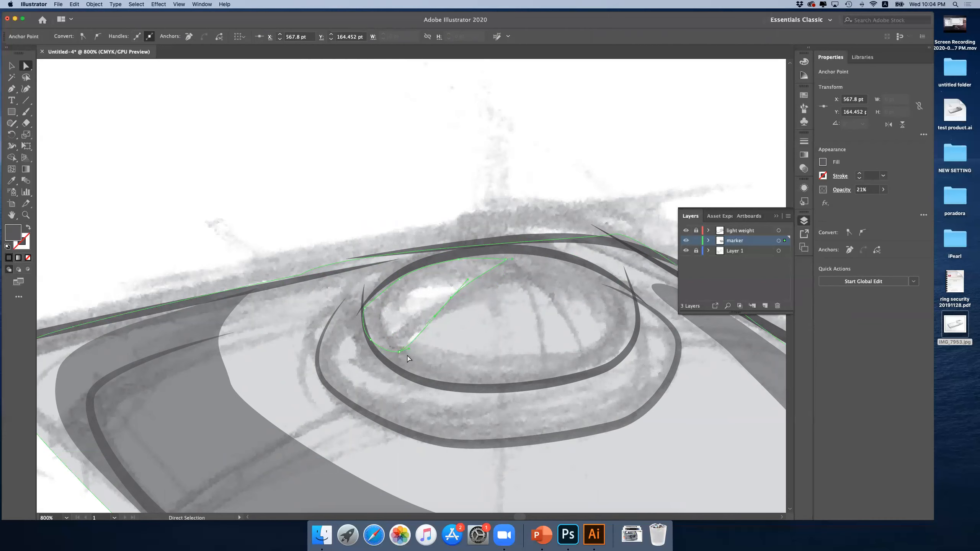
- Raise the opacity of the large grey compound path covering the camera head to 41% and deselect it
click(26, 215)
alt+click(448, 270)
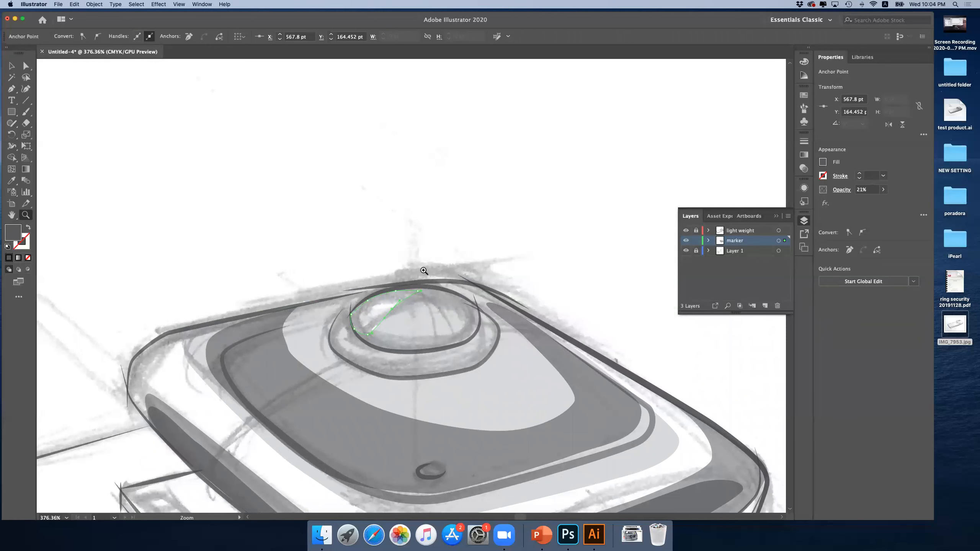
click(11, 65)
click(314, 263)
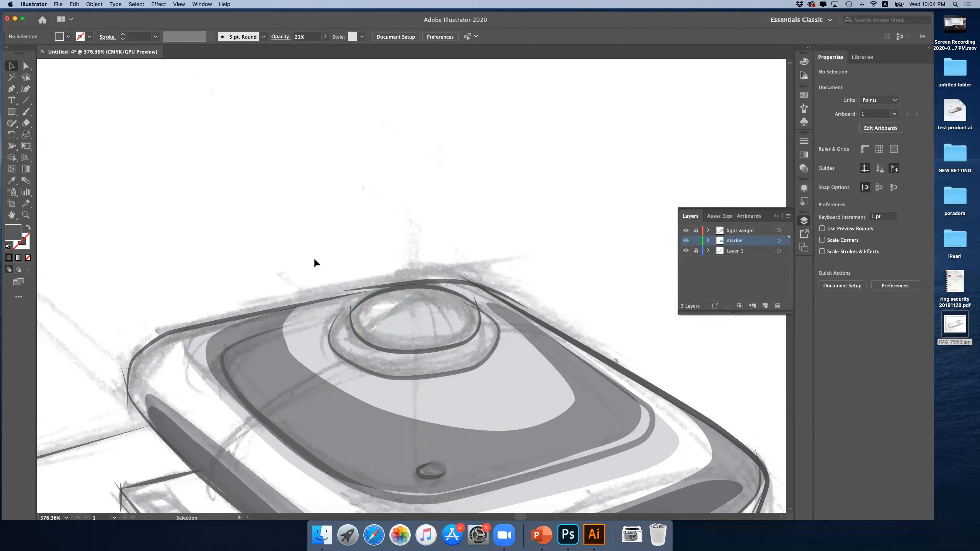
click(394, 318)
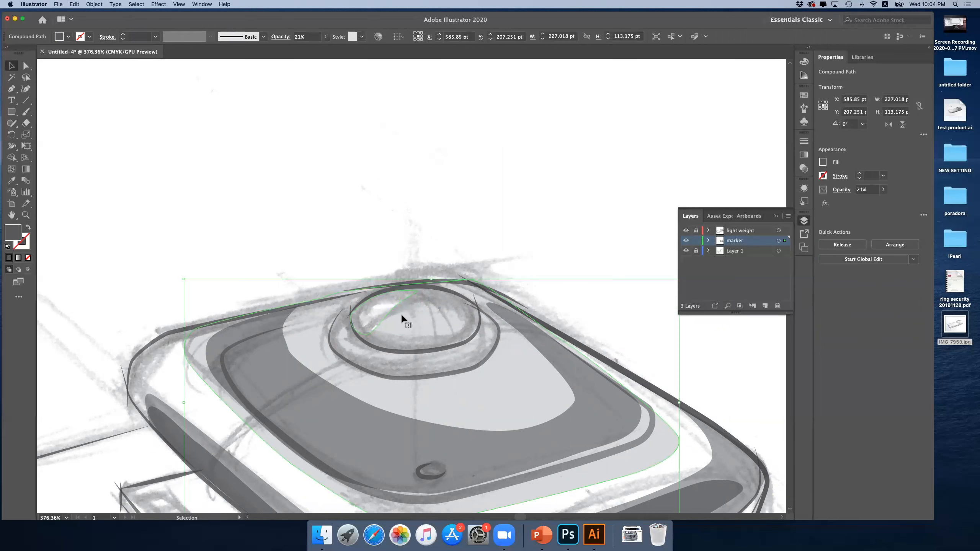
click(883, 190)
drag(853, 202, 862, 204)
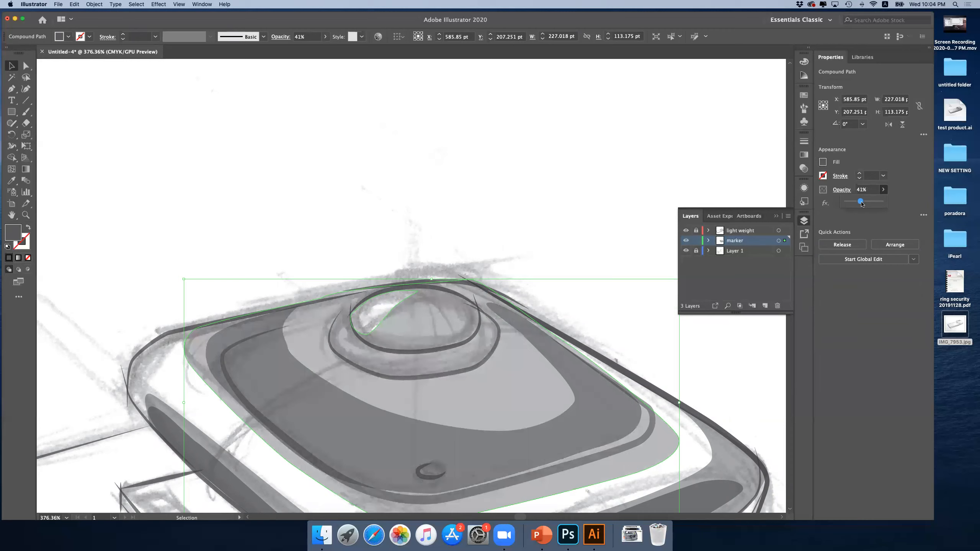
click(432, 203)
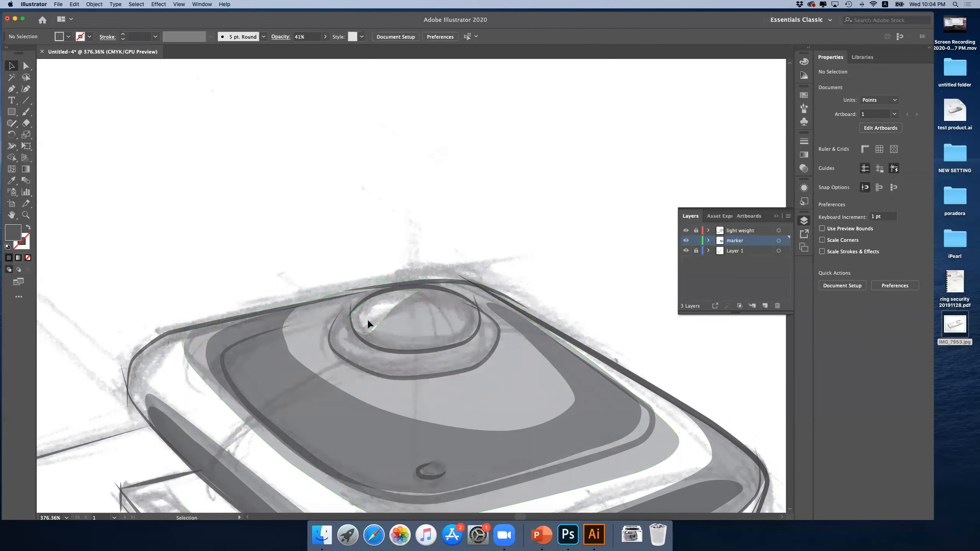
- Draw a closed crescent-shaped path on the lower-left part of the ring around the lens dome
scroll(414, 314, down, 2)
scroll(415, 315, left, 1)
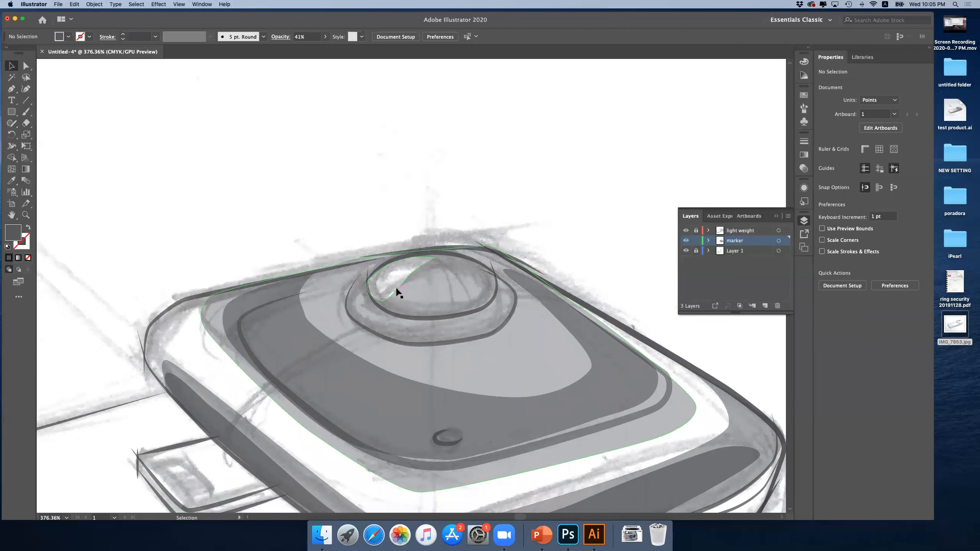
click(11, 88)
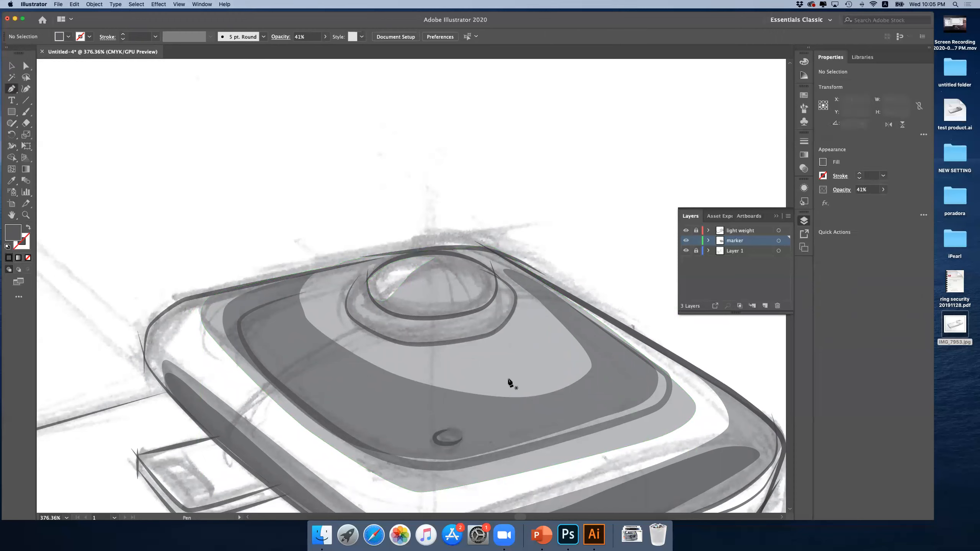
mouse_move(352, 304)
mouse_down()
mouse_move(354, 295)
mouse_move(399, 324)
mouse_move(352, 314)
mouse_up()
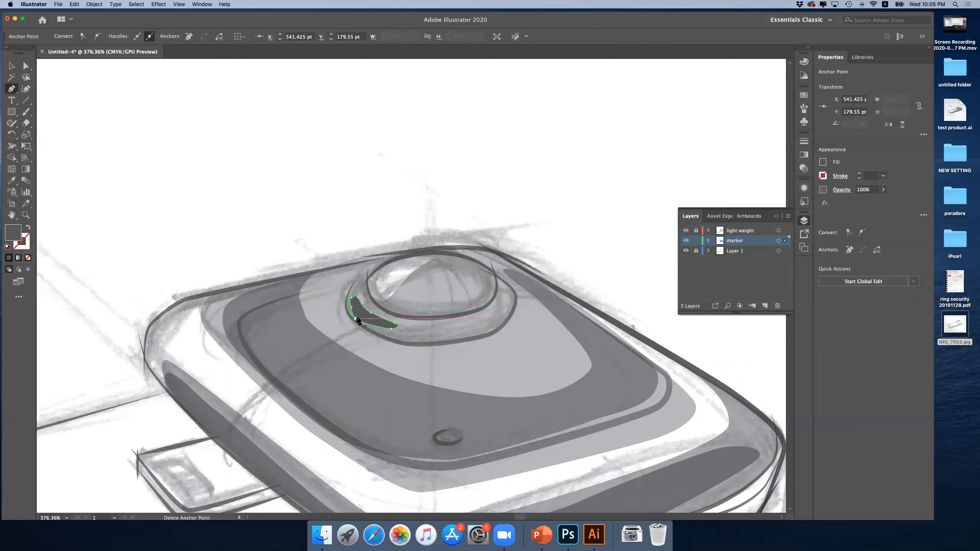
- Adjust the anchor on the crescent's lower-left edge to smooth its outline, and fill the crescent with white
click(26, 215)
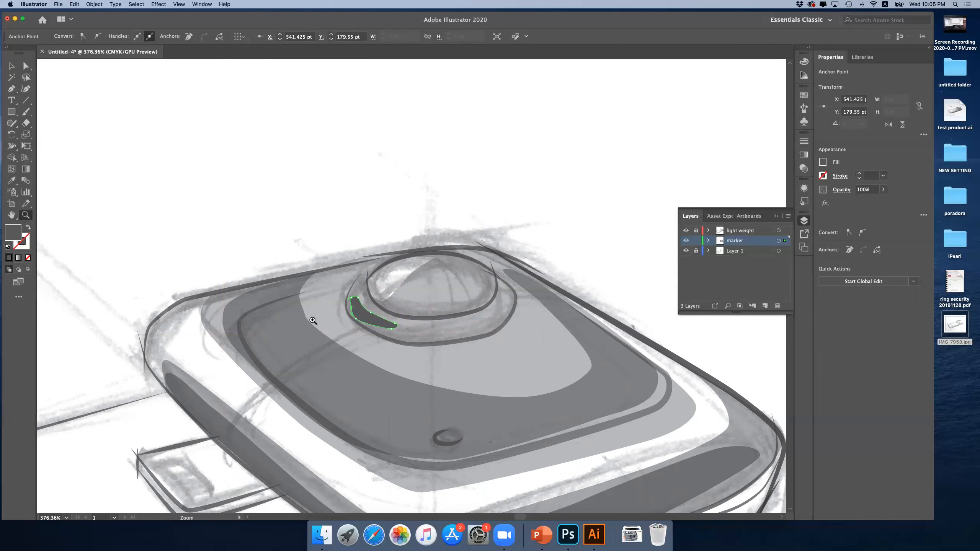
click(371, 329)
click(414, 294)
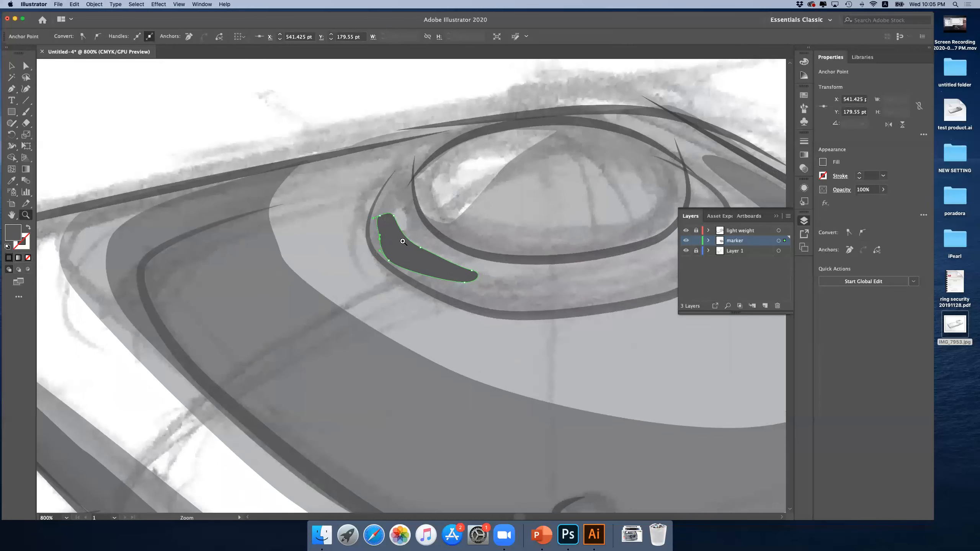
click(26, 66)
mouse_move(391, 263)
mouse_down()
mouse_move(375, 231)
mouse_move(393, 262)
mouse_up()
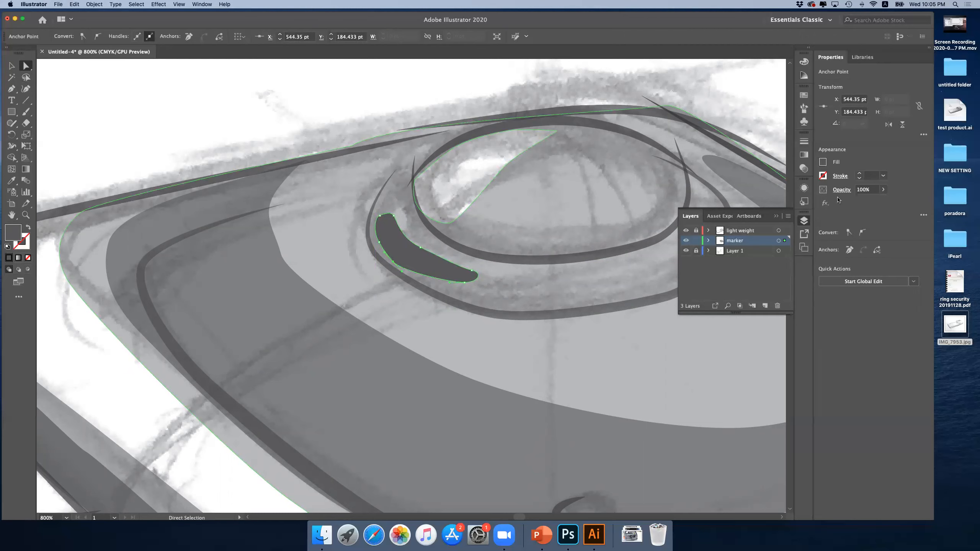
click(823, 163)
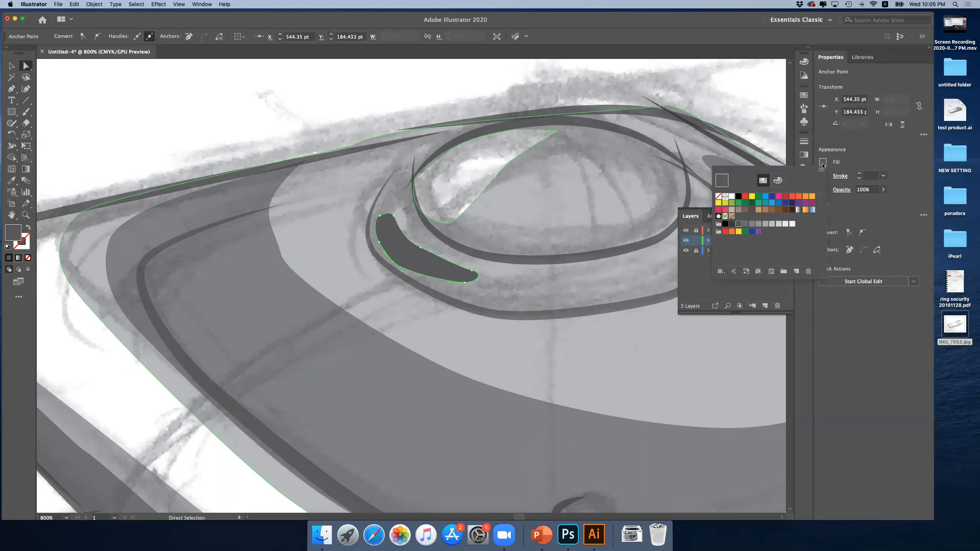
click(731, 196)
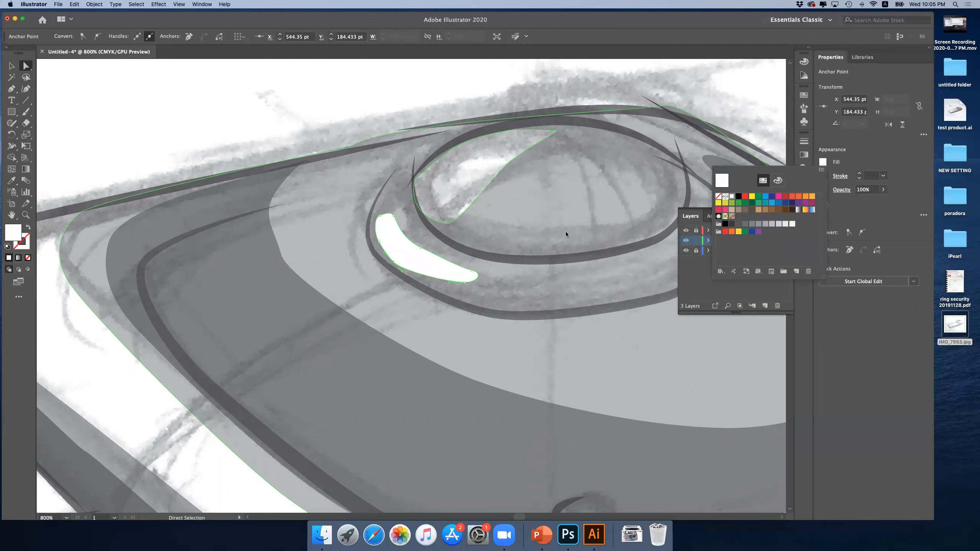
- Lower the opacity of the white crescent on the lens ring to 52% and deselect it
click(886, 198)
click(884, 189)
drag(885, 201, 865, 201)
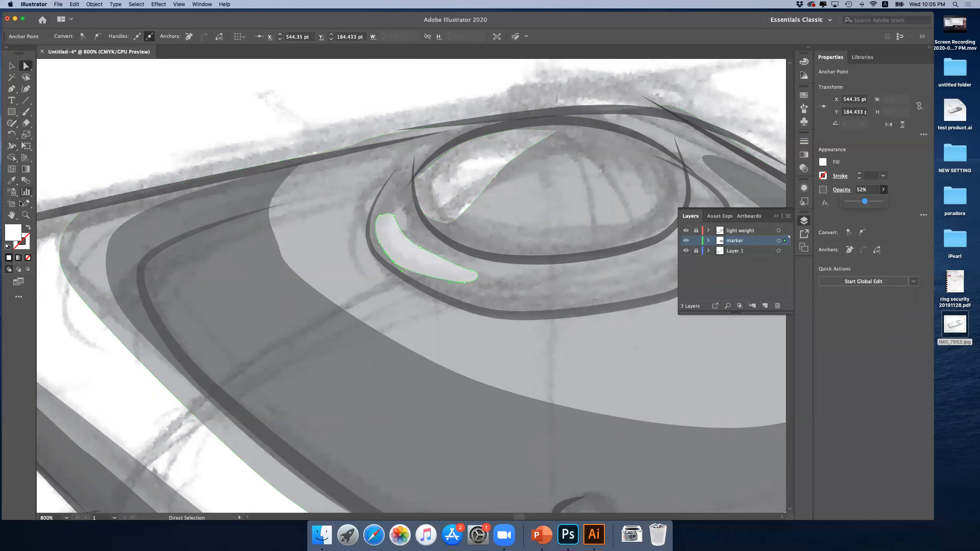
click(26, 215)
alt+click(405, 216)
alt+click(415, 215)
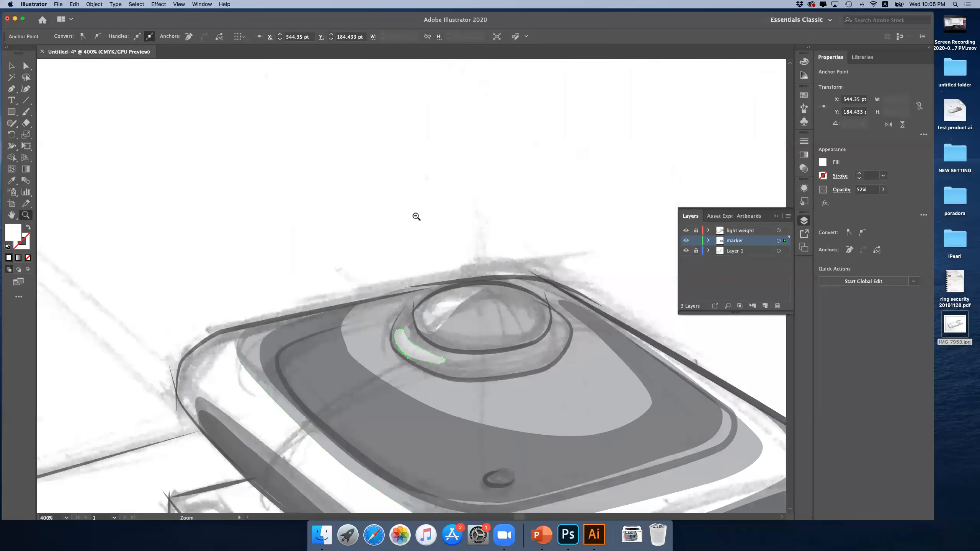
alt+click(411, 236)
alt+click(403, 261)
scroll(397, 279, down, 2)
click(11, 66)
click(284, 171)
- Subtract the crescent from the large grey compound path covering the camera head using Minus Front, and deselect the result
scroll(422, 186, down, 3)
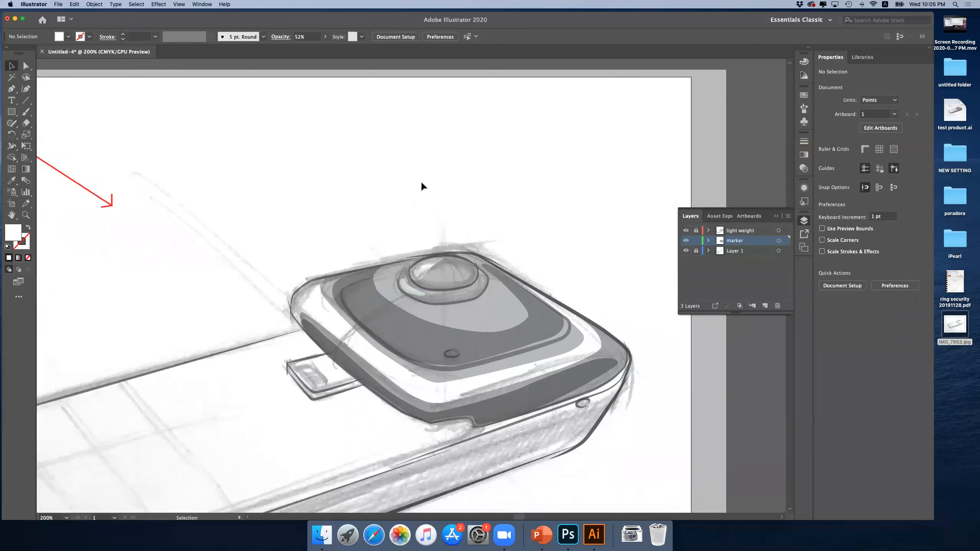
scroll(422, 186, down, 2)
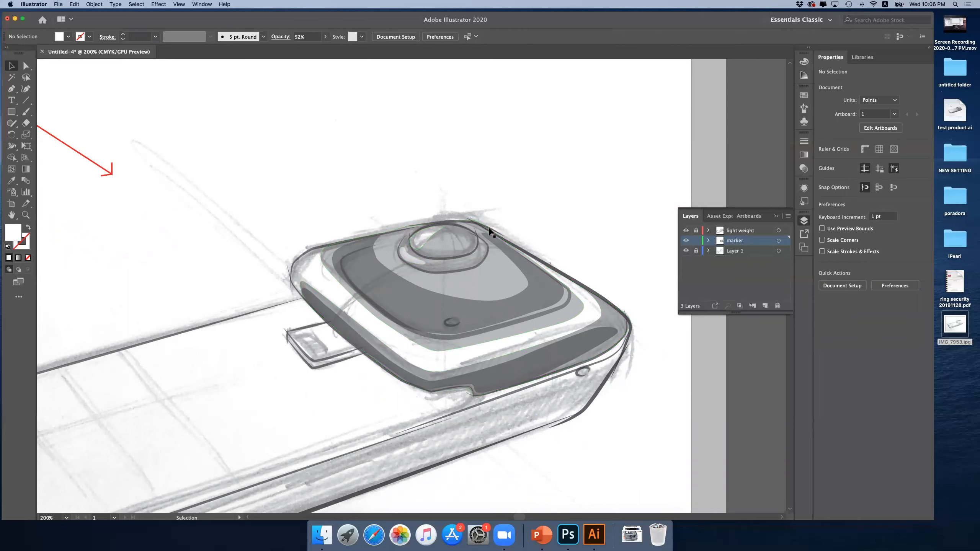
click(408, 263)
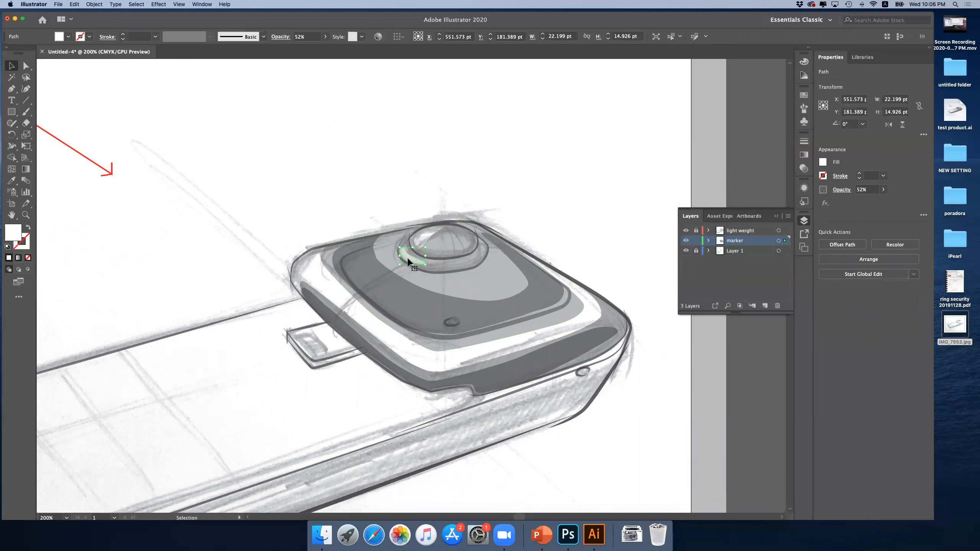
click(509, 283)
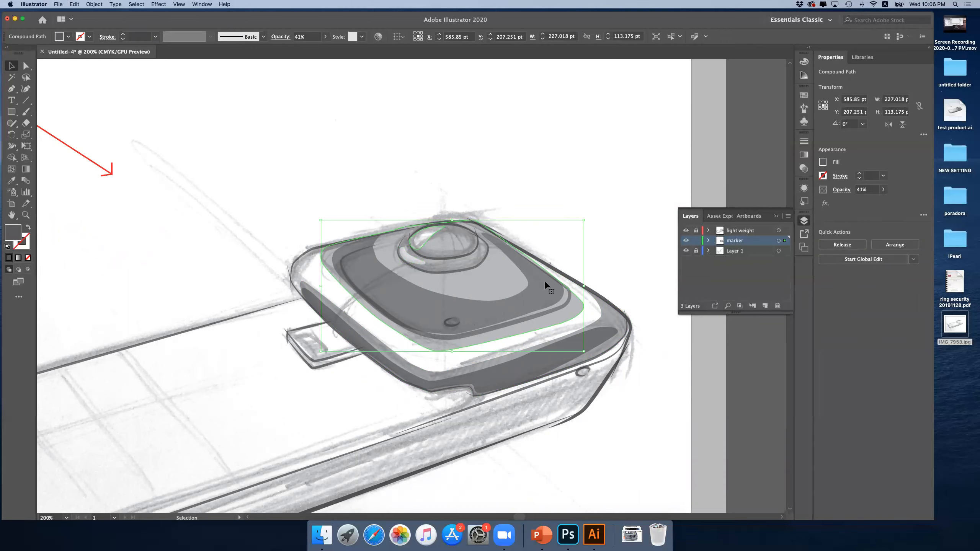
click(410, 261)
shift+click(477, 282)
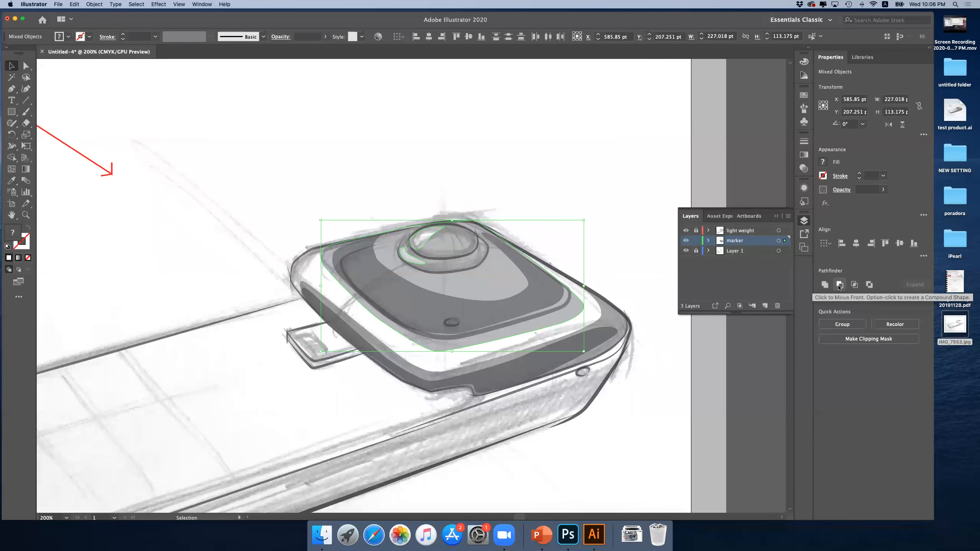
click(839, 285)
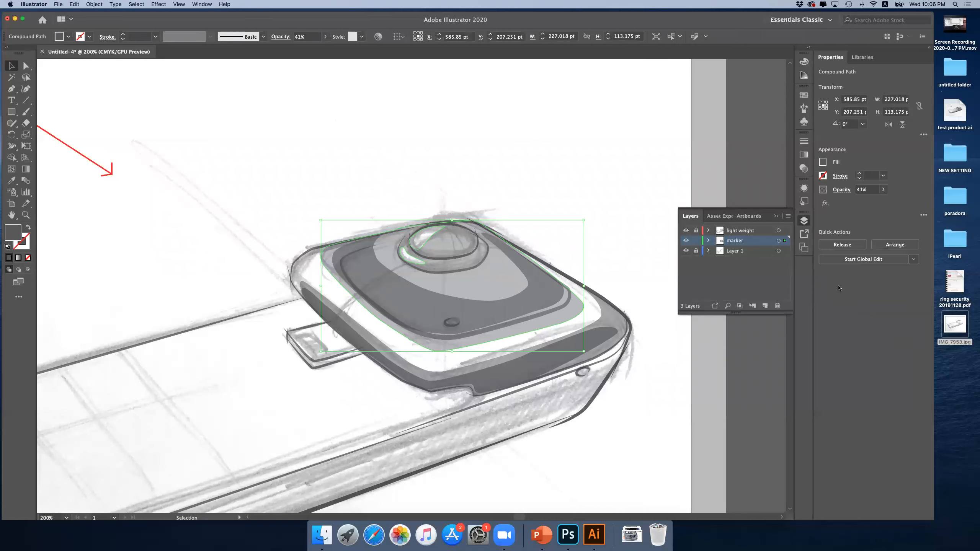
click(534, 183)
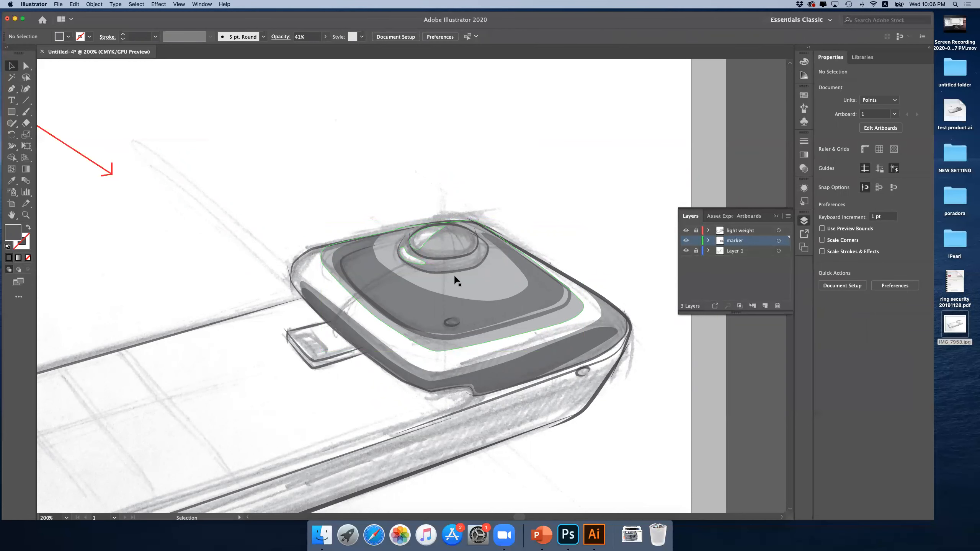
- Create a new layer at the top of the layer stack, above the light weight layer
scroll(454, 279, down, 2)
scroll(453, 279, left, 3)
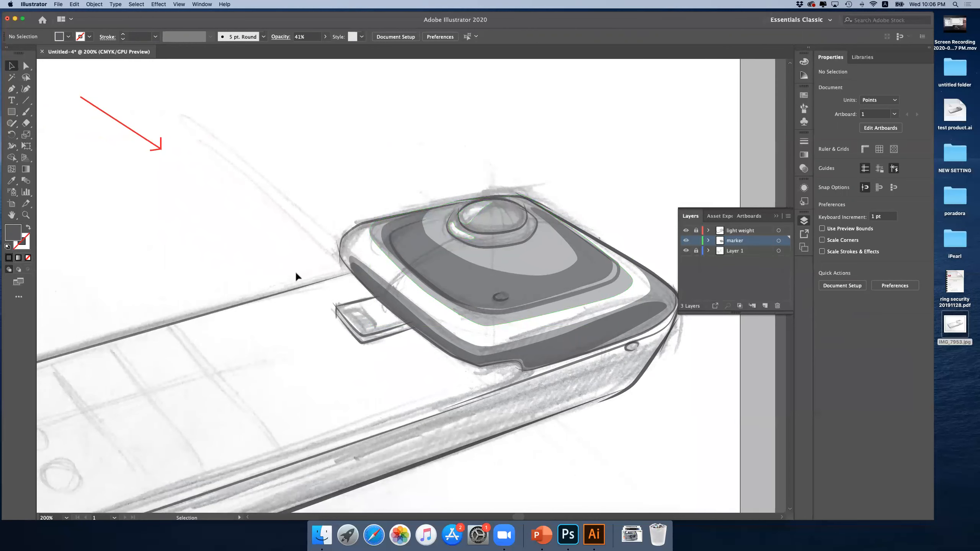
click(26, 215)
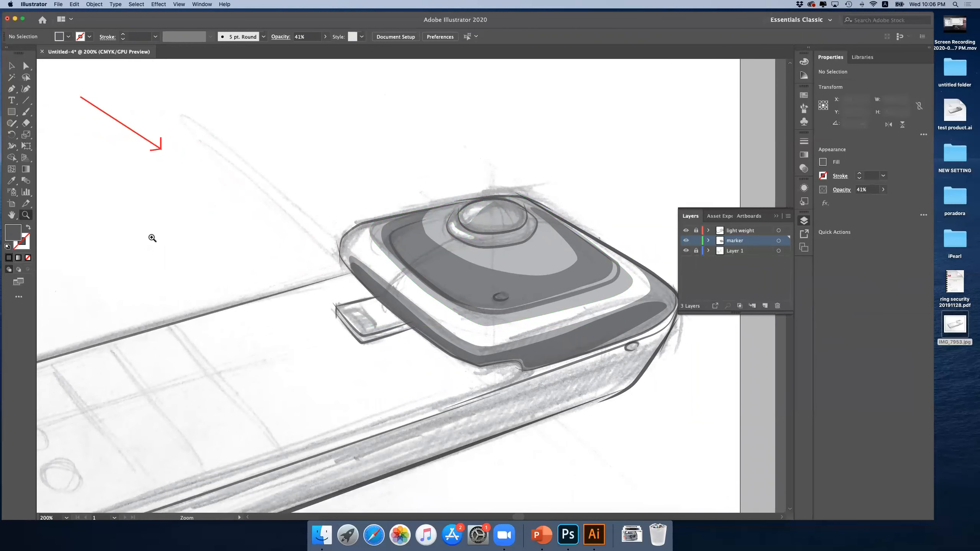
alt+click(324, 257)
alt+click(426, 281)
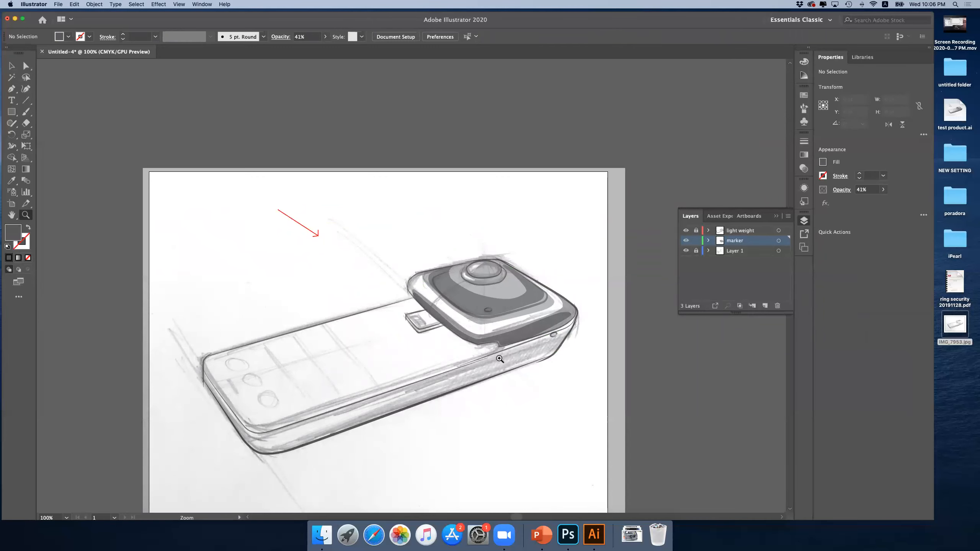
click(507, 302)
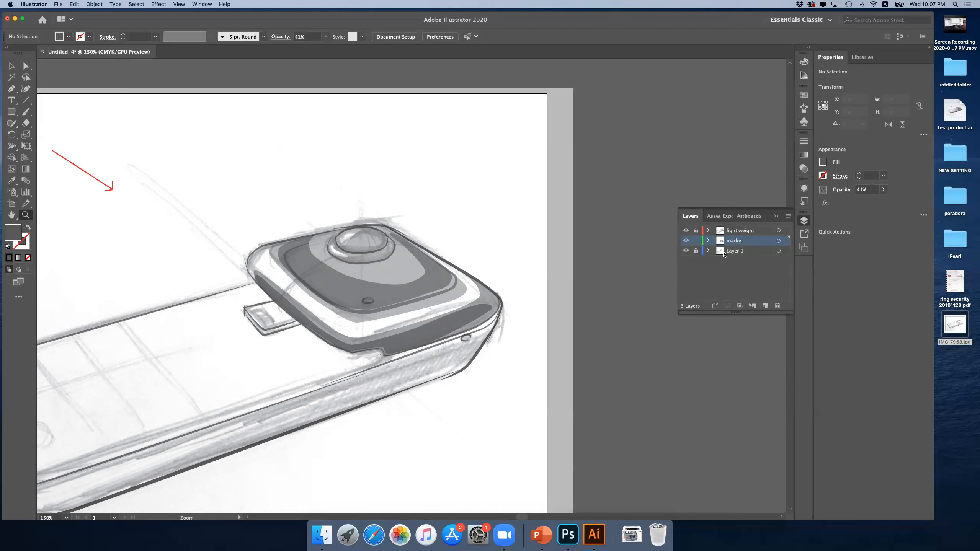
click(765, 306)
drag(730, 244, 729, 233)
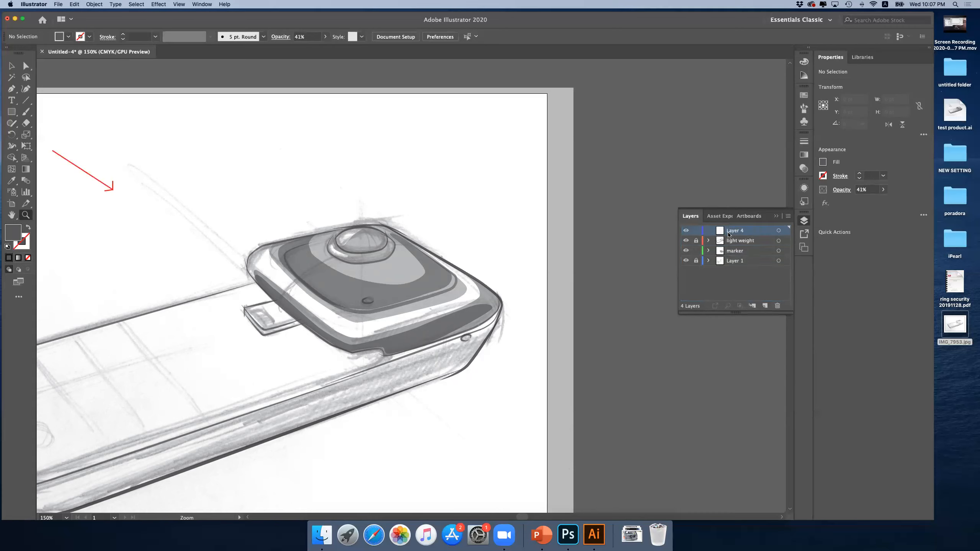
- Draw an open curved path with the Pen tool from the camera head's lower-left edge across the lens to its far right edge
click(11, 88)
click(274, 312)
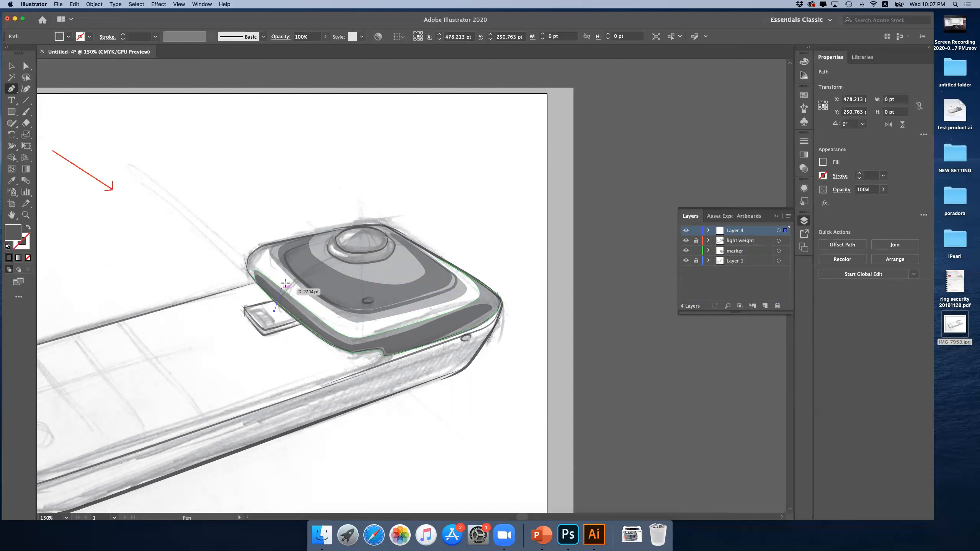
drag(319, 263, 404, 245)
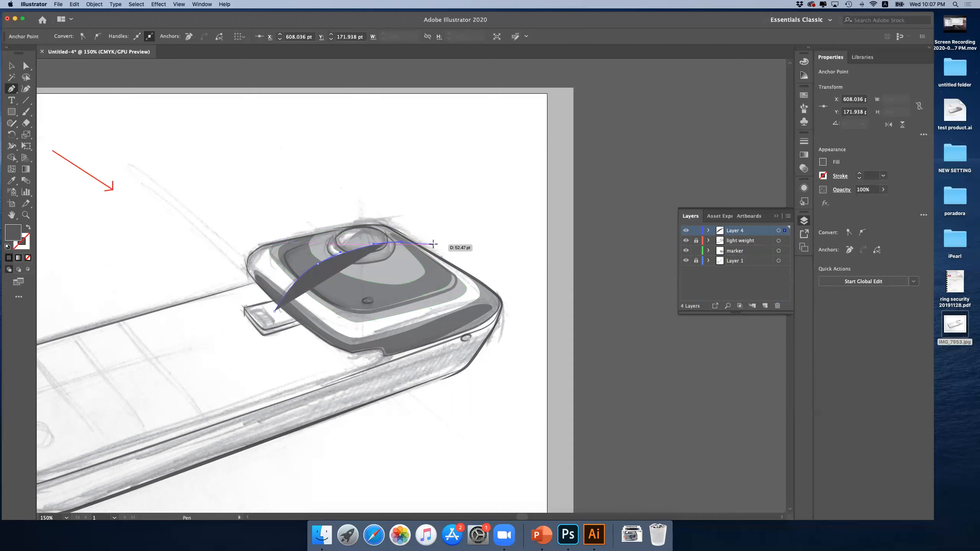
click(437, 246)
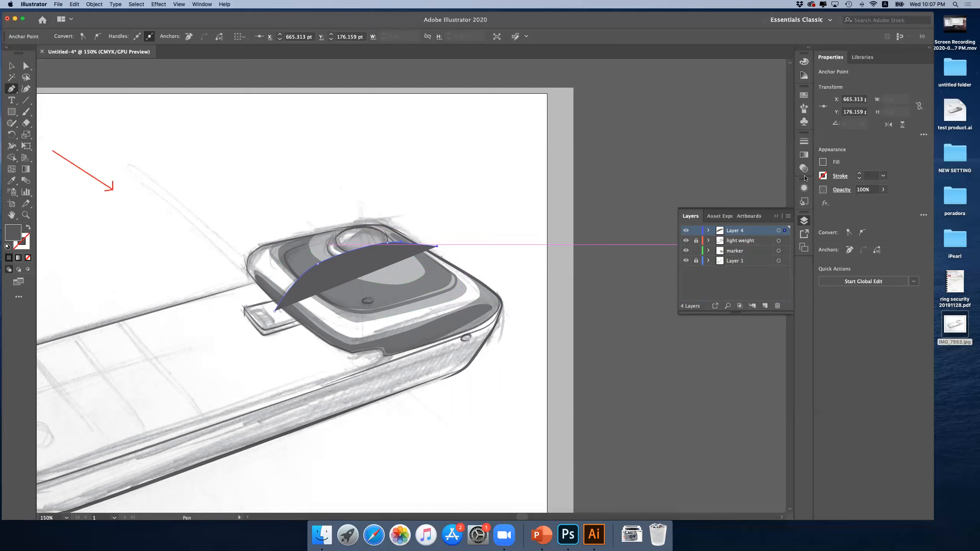
- Apply the saved graphic style with the 2 pt tapered stroke to the curve, set its opacity to 38%, and deselect it
click(805, 200)
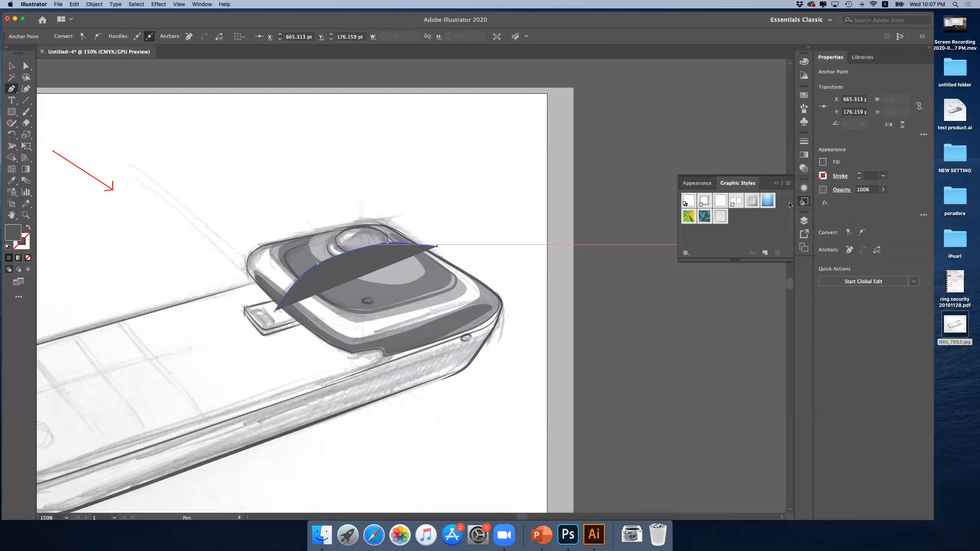
click(719, 220)
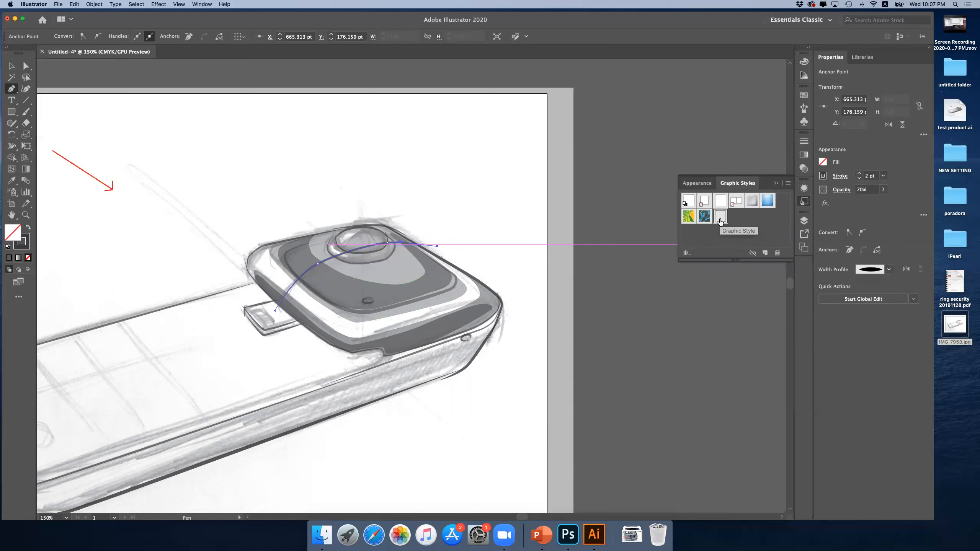
click(883, 190)
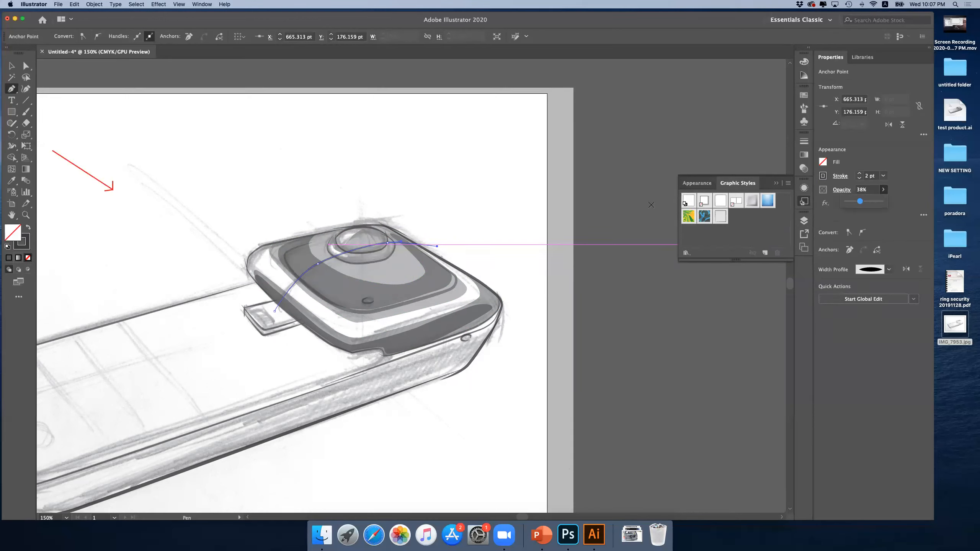
click(12, 66)
click(200, 137)
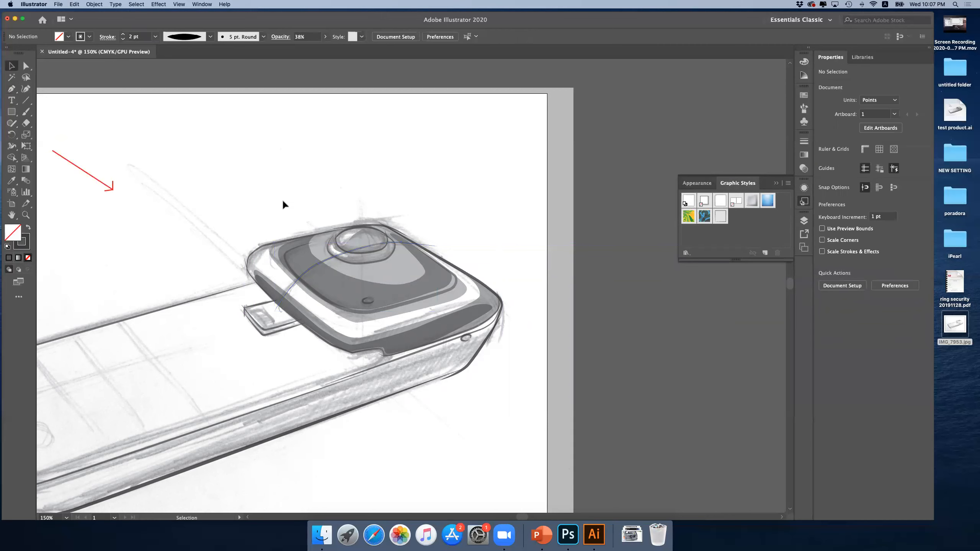
- Raise the opacity of the long contour curve across the camera head to 54% and deselect it
click(327, 262)
click(883, 190)
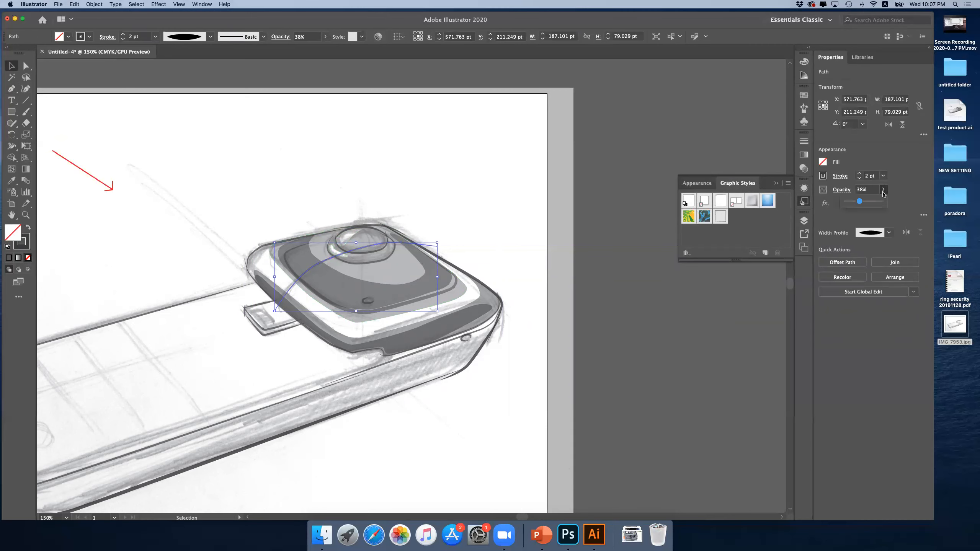
drag(861, 205, 866, 204)
click(470, 198)
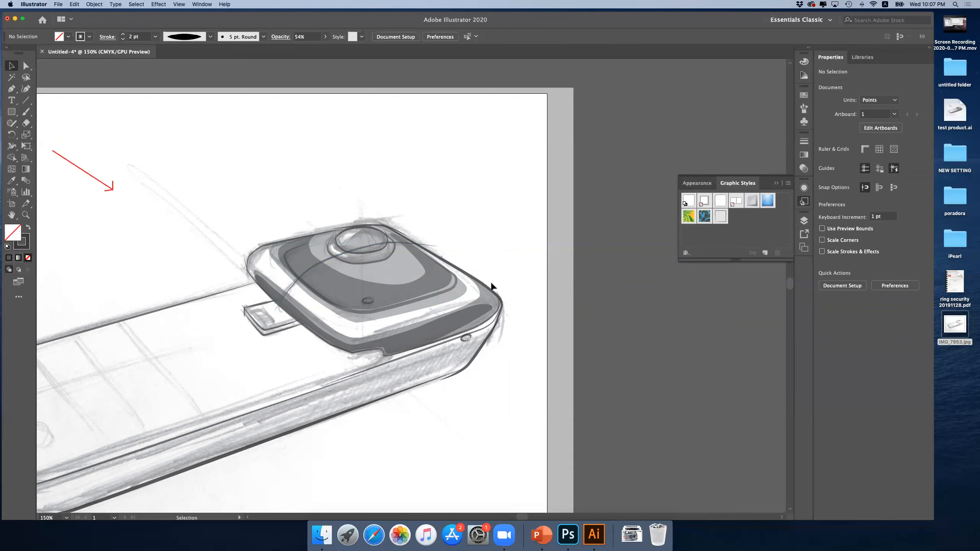
- Draw a second open contour path from the head's back edge over the lens dome down to the front of the ring
click(11, 88)
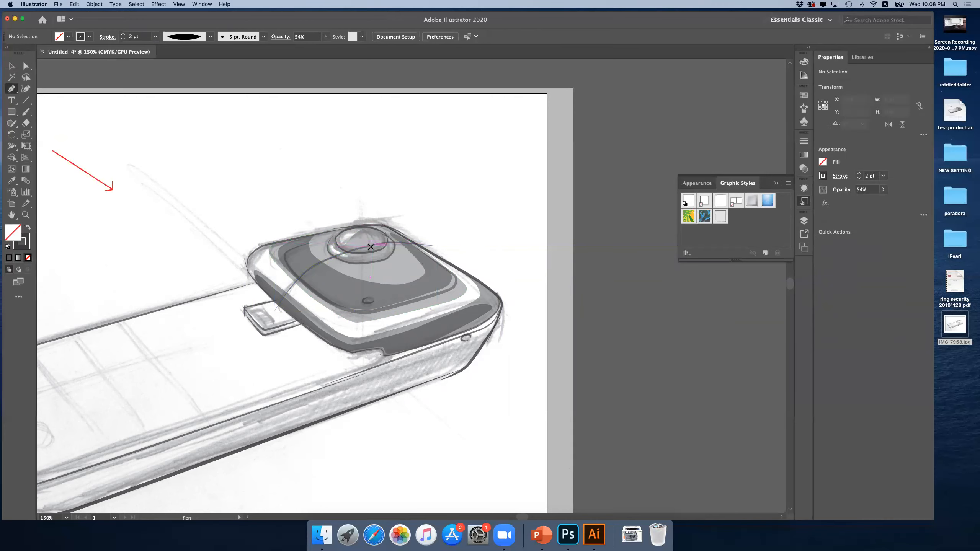
drag(343, 225, 364, 231)
drag(366, 228, 367, 231)
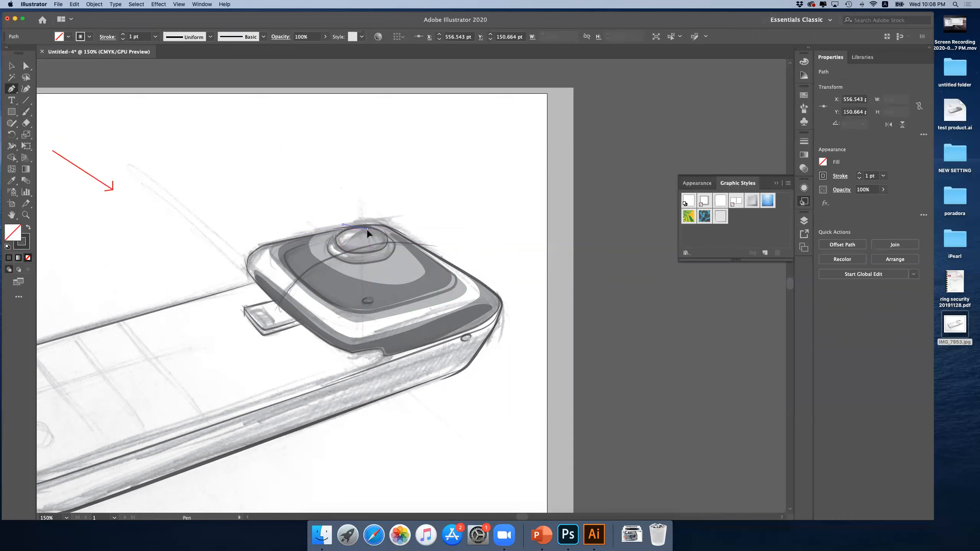
click(379, 248)
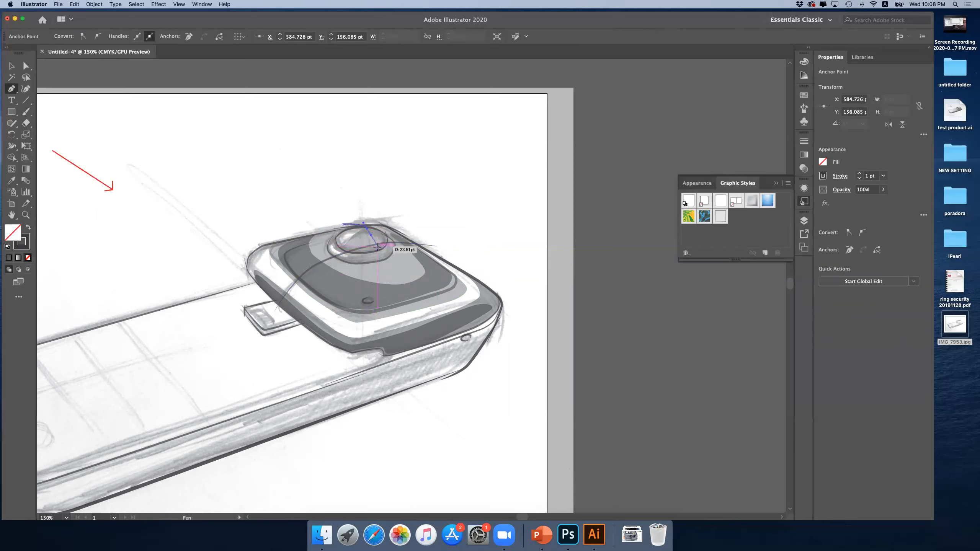
drag(382, 259, 384, 263)
- Apply the 2 pt tapered stroke graphic style to the dome contour, set its opacity to 46%, and deselect it
click(722, 217)
click(884, 189)
click(863, 202)
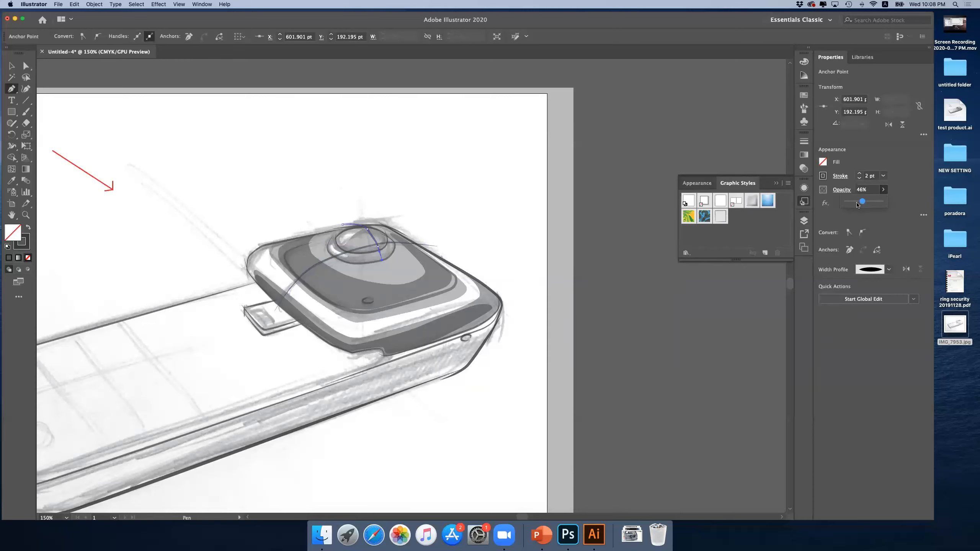
click(11, 66)
click(210, 141)
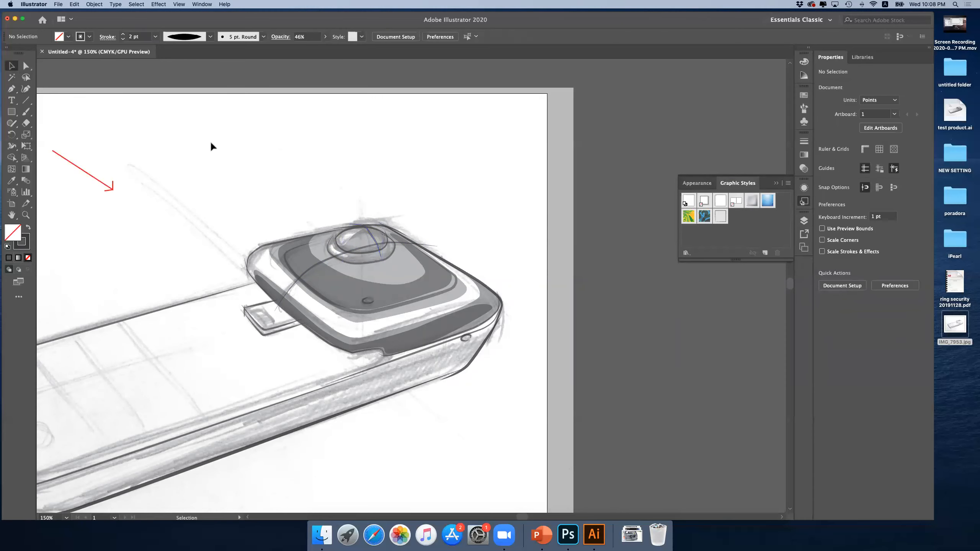
- Reshape the dome contour by adjusting its anchor near the dome's top and rounding the segment that runs down the dome
click(368, 241)
key(z)
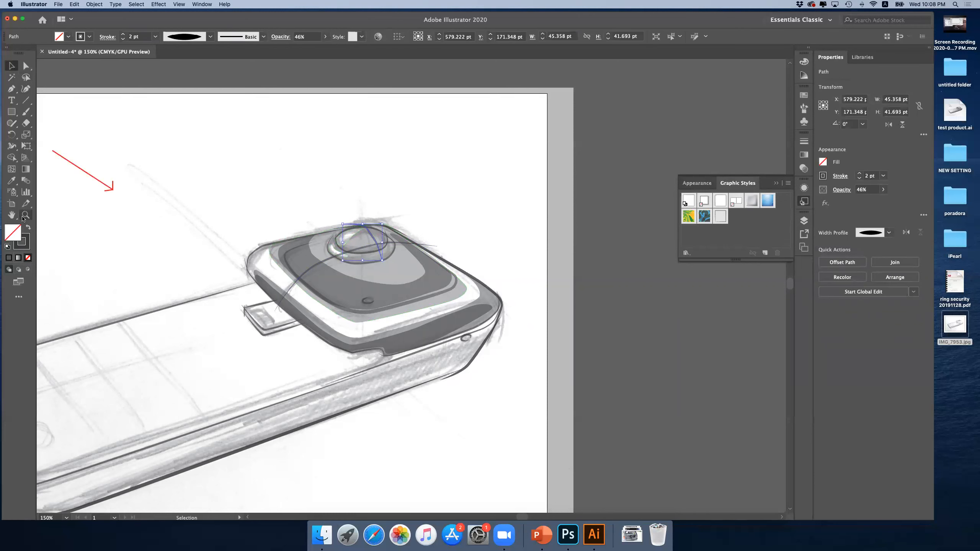
click(370, 239)
click(371, 238)
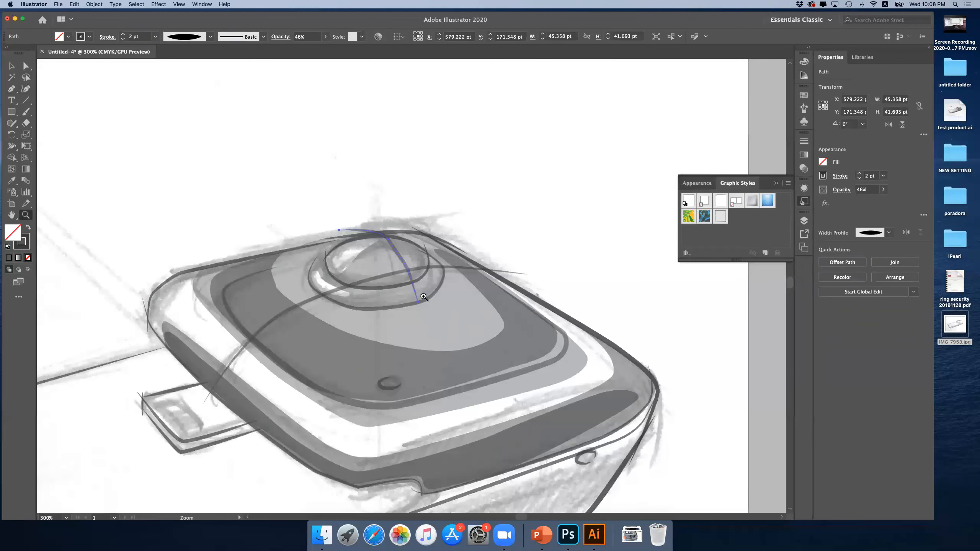
click(371, 238)
click(26, 65)
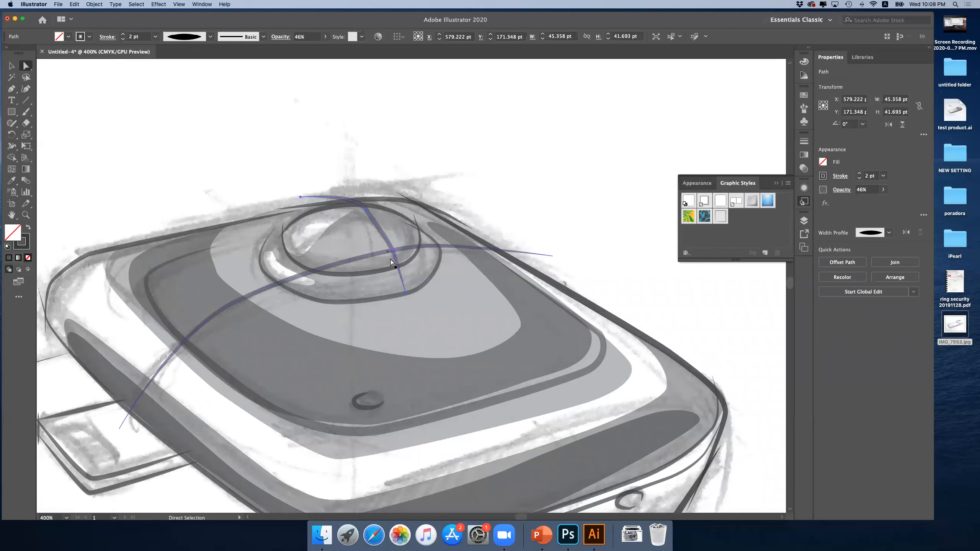
drag(394, 255, 361, 206)
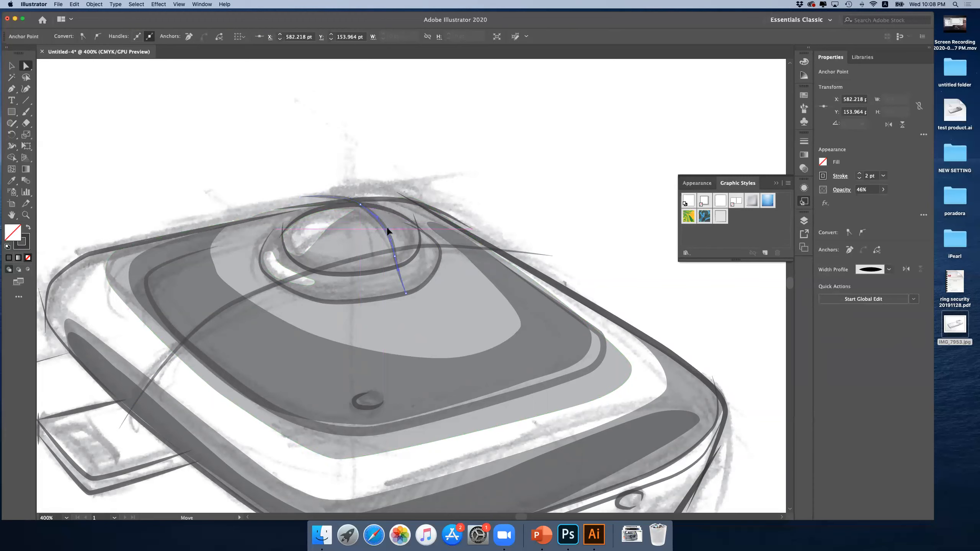
click(387, 230)
- Review the whole product sketch together with the two contour lines on the camera head
click(26, 214)
alt+click(342, 236)
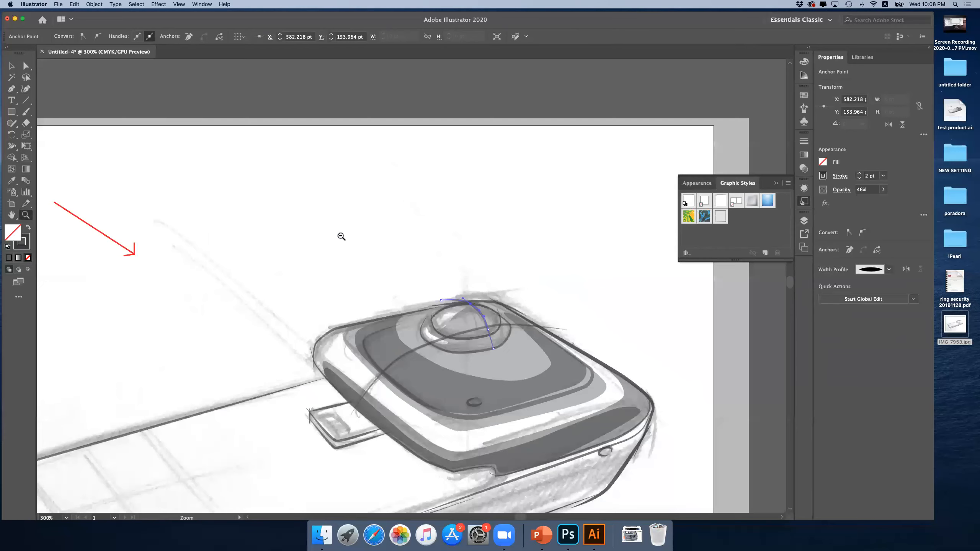
alt+click(341, 236)
alt+click(342, 236)
alt+click(341, 237)
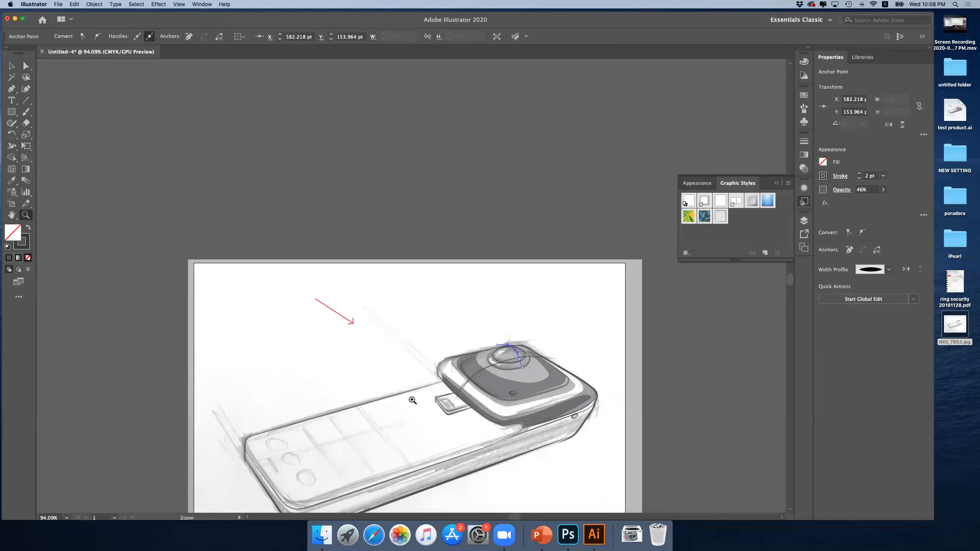
scroll(412, 401, down, 5)
click(393, 381)
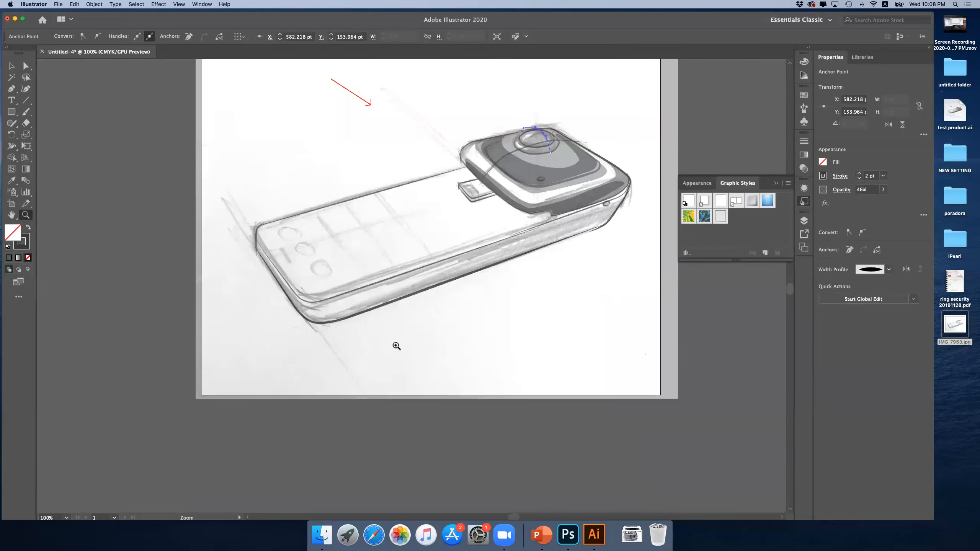
- Start a pen path around the body's top face, from its back corner around the near rounded corner and along the front edge to the camera head
scroll(384, 340, up, 1)
key(v)
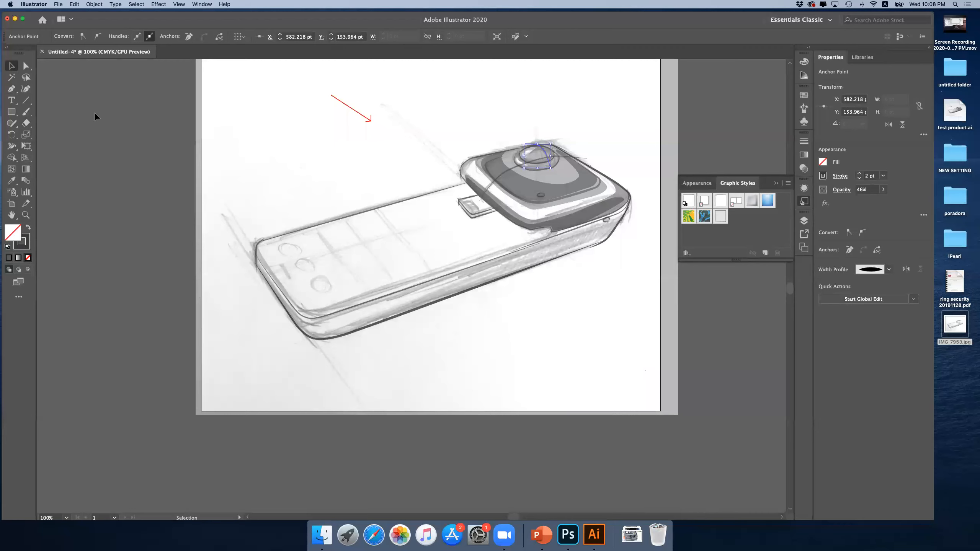
click(260, 162)
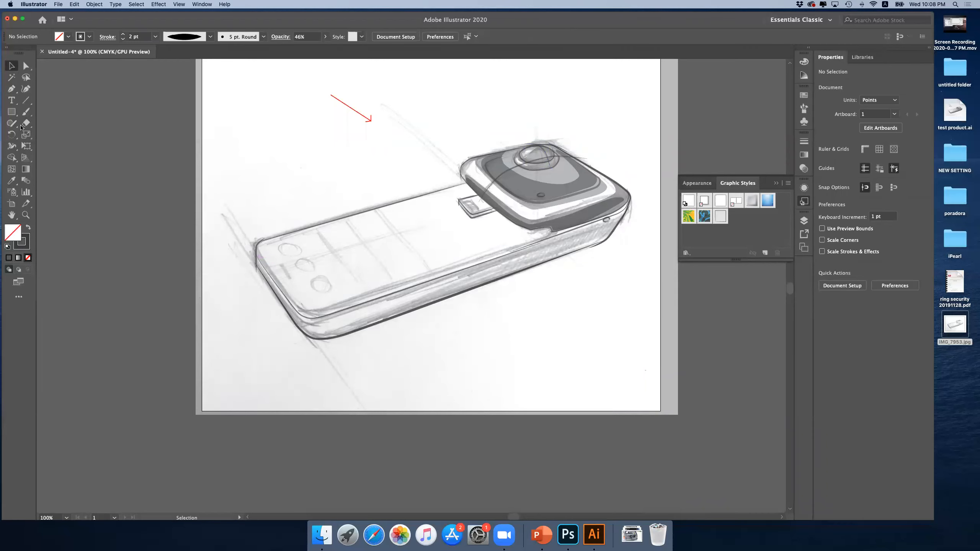
click(12, 88)
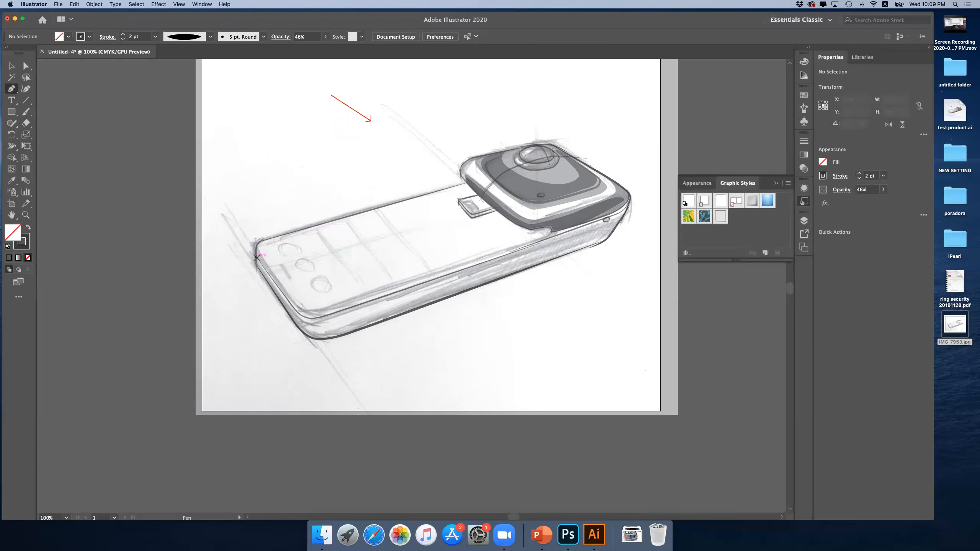
click(257, 256)
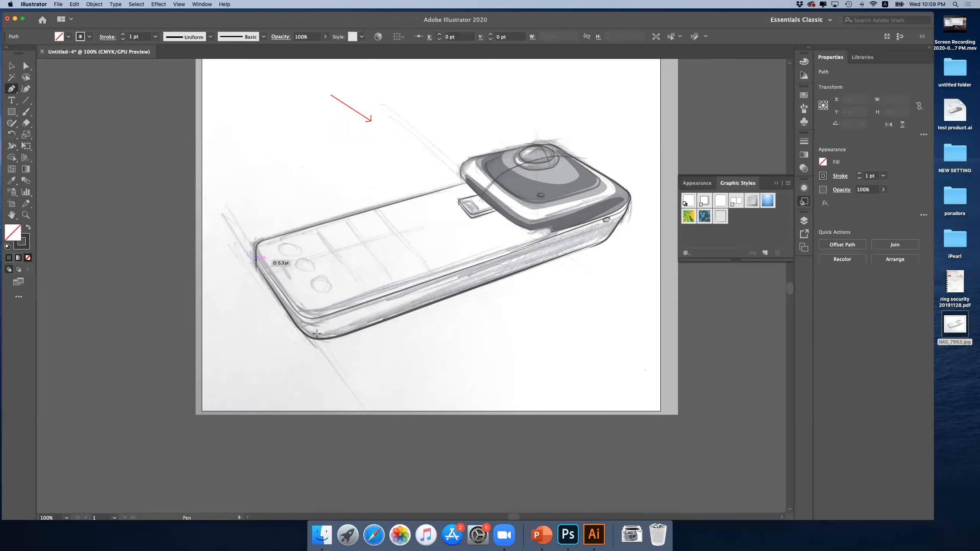
click(300, 315)
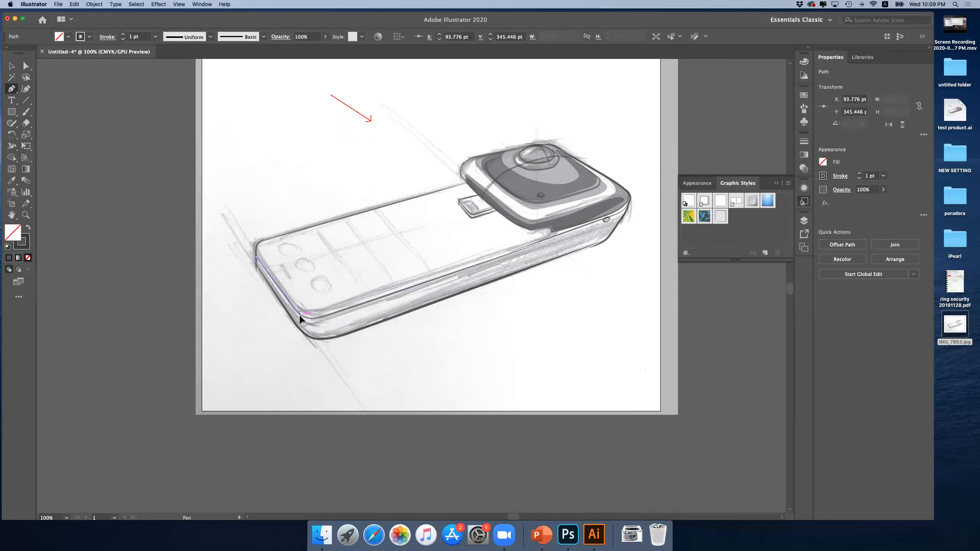
click(306, 317)
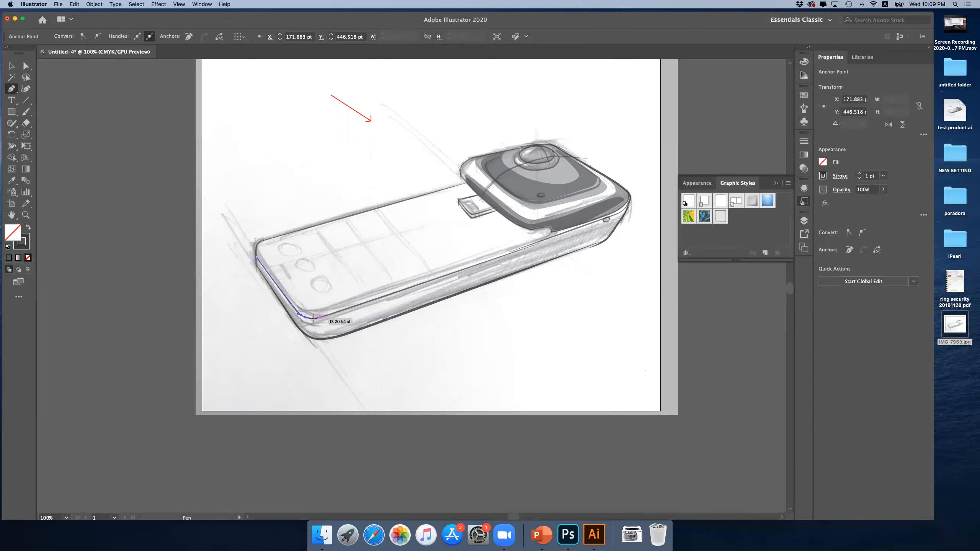
click(318, 318)
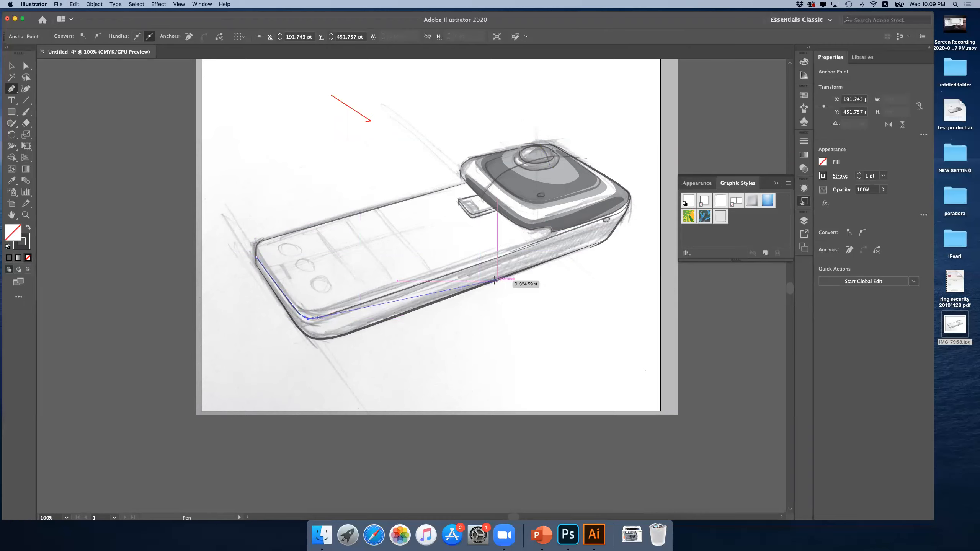
click(450, 273)
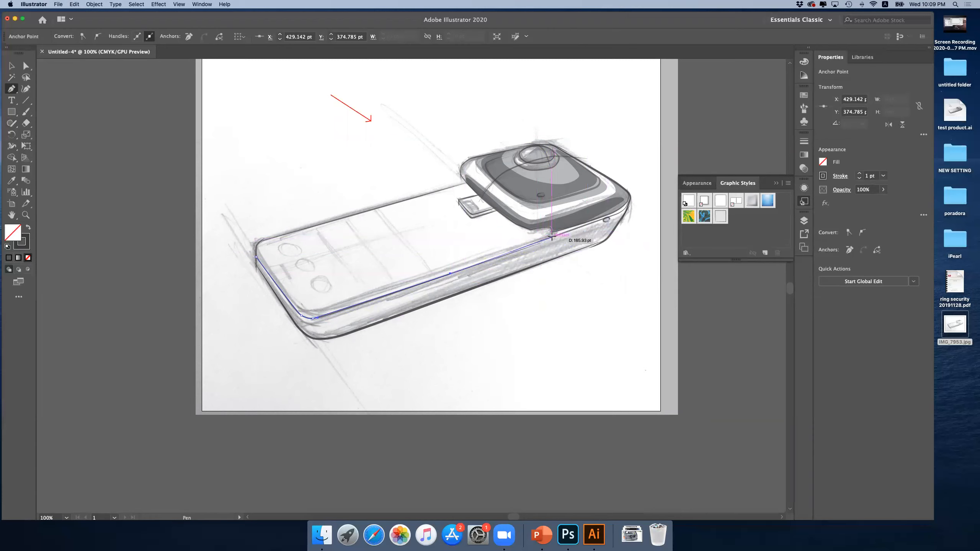
click(552, 237)
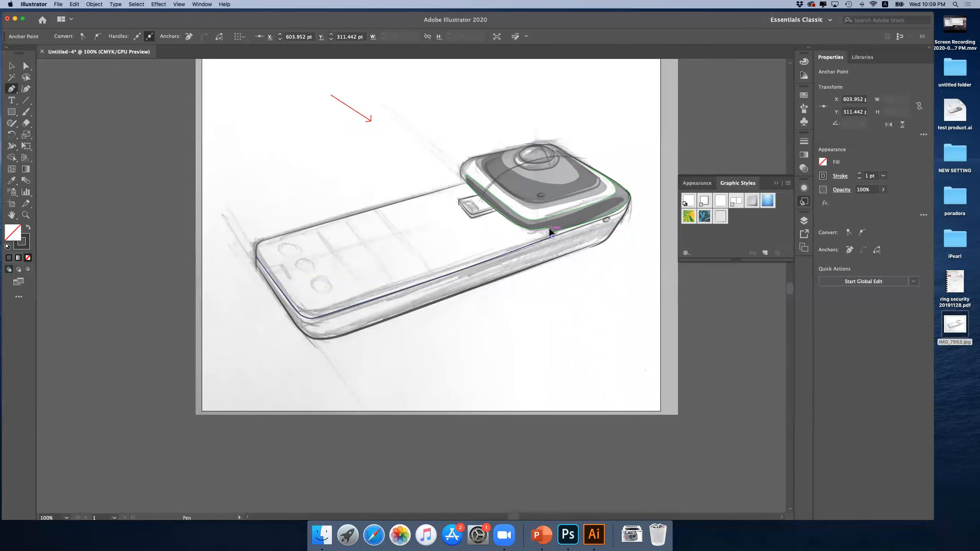
- Continue the path along the head's lower edge and around the connector tab, then along the body's back edge to close it at the starting corner
click(548, 228)
click(519, 229)
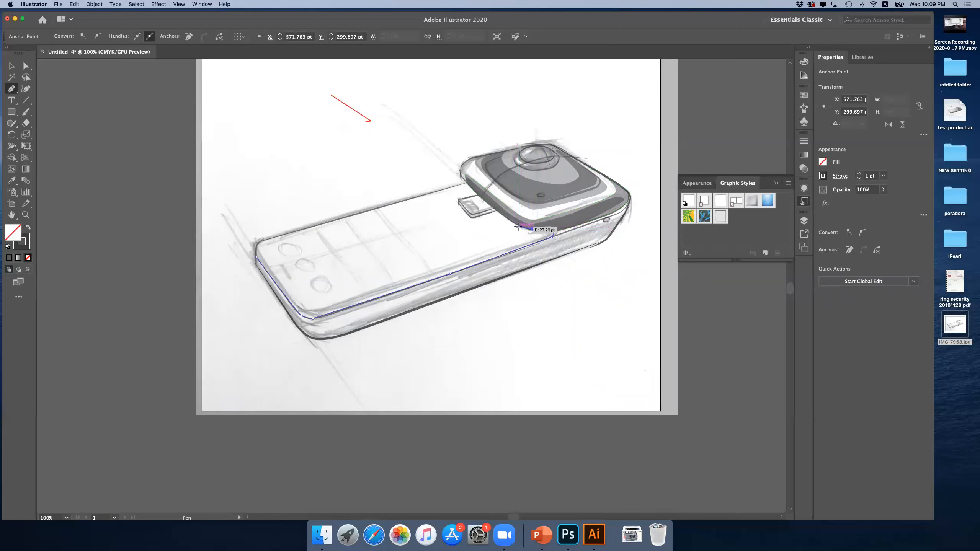
drag(517, 227, 513, 223)
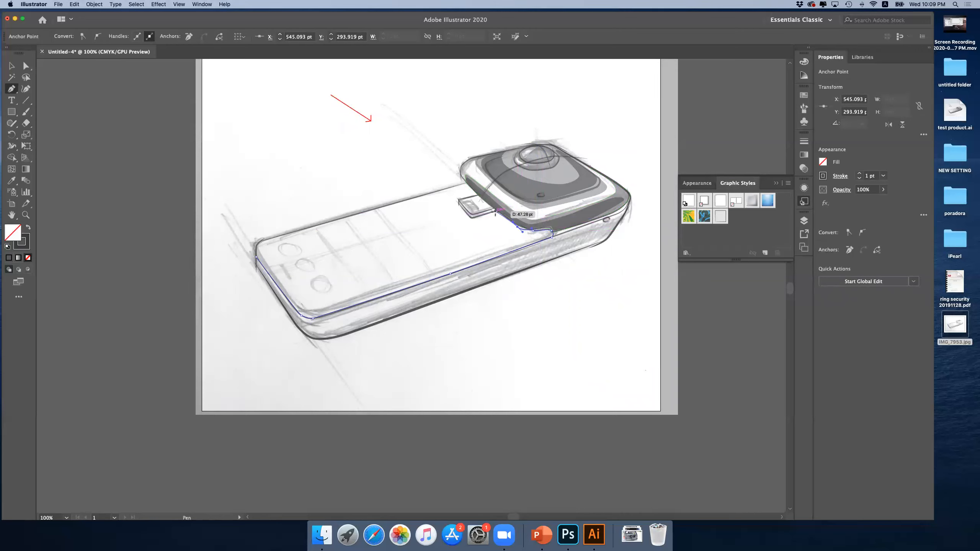
click(472, 218)
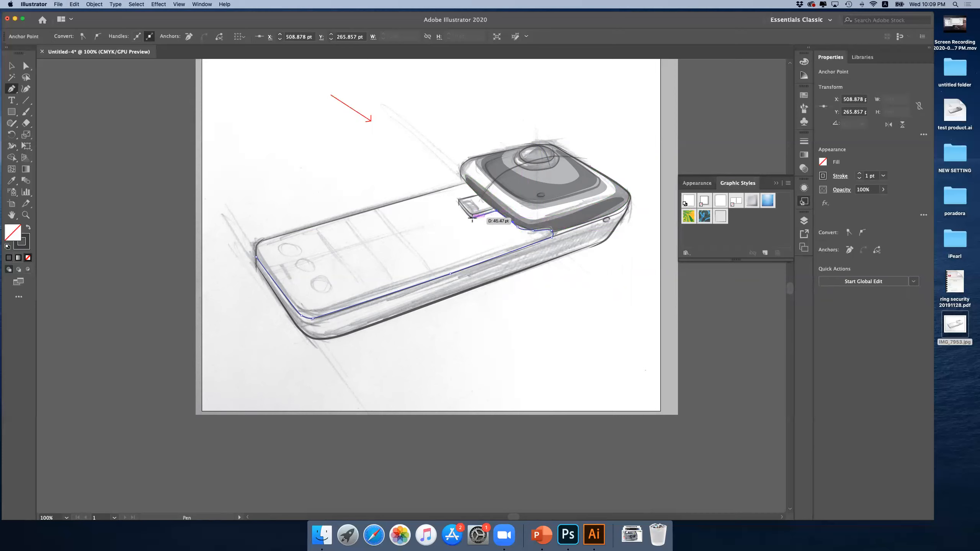
click(459, 199)
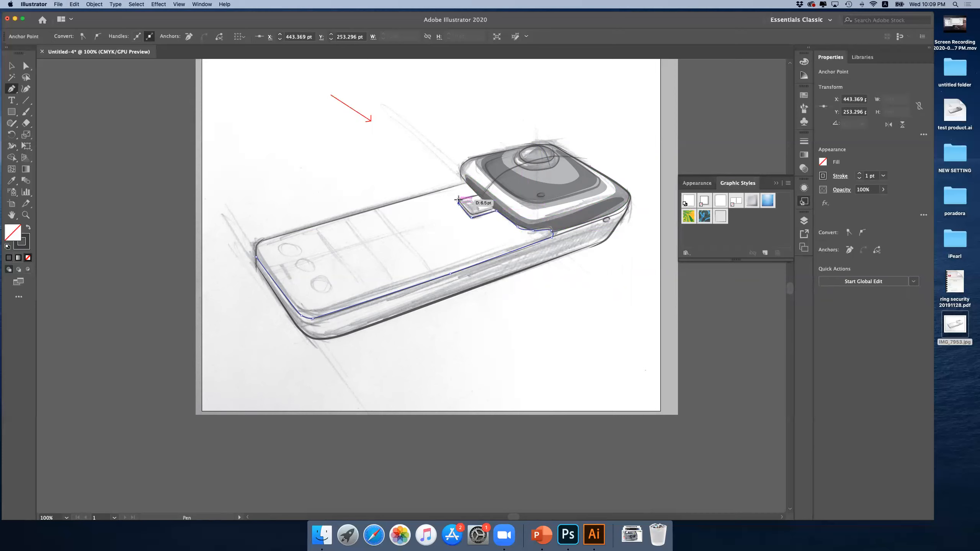
drag(462, 201, 477, 195)
click(466, 183)
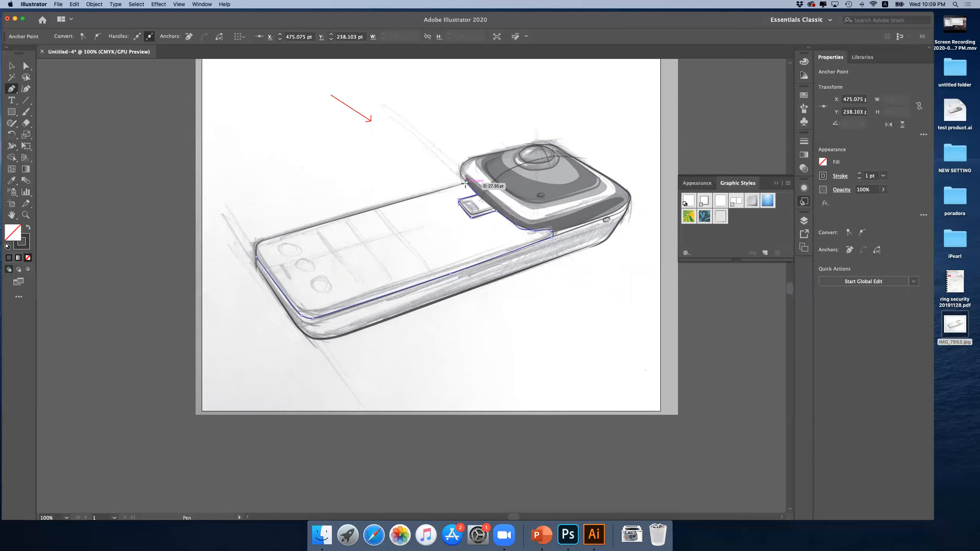
drag(253, 242, 262, 240)
click(262, 240)
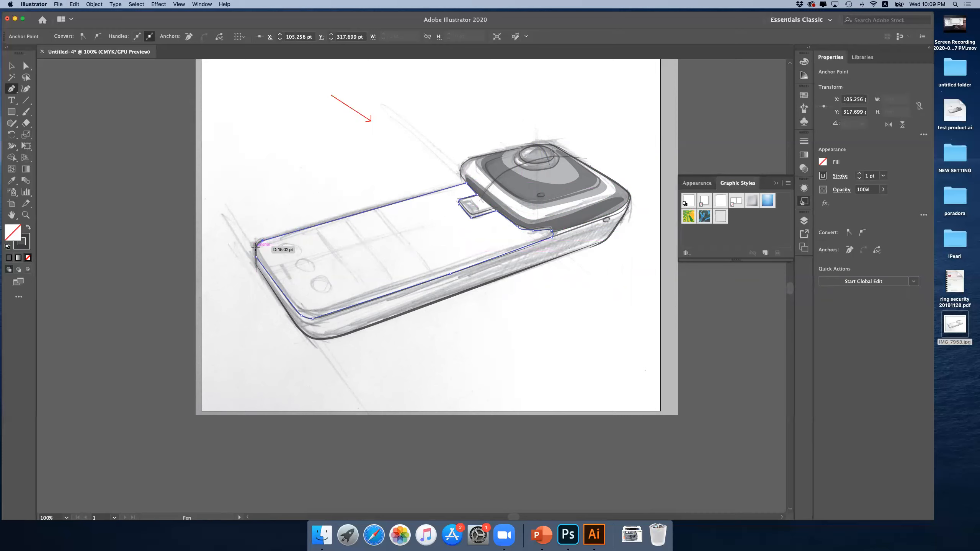
drag(255, 247, 256, 259)
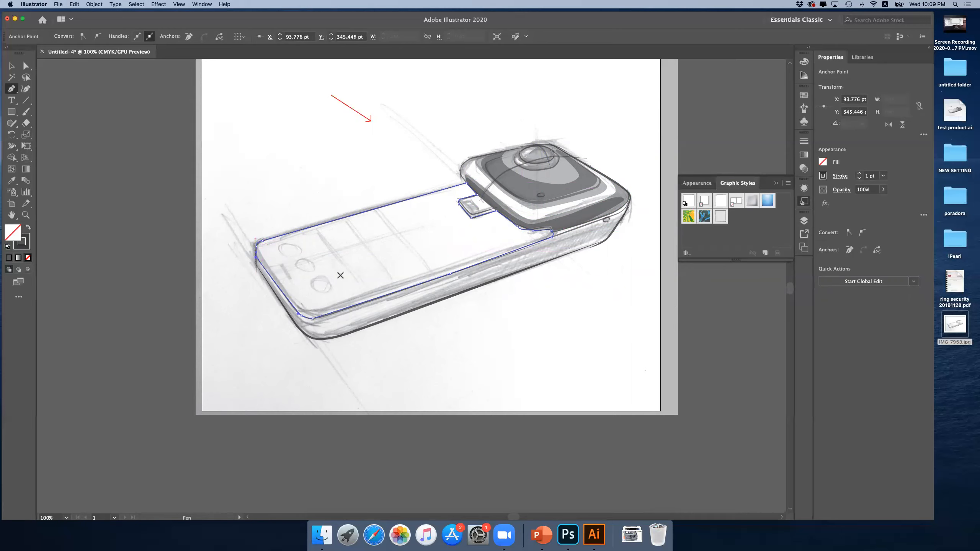
- Remove the stroke from the closed top-face shape and fill it with solid blue
click(11, 66)
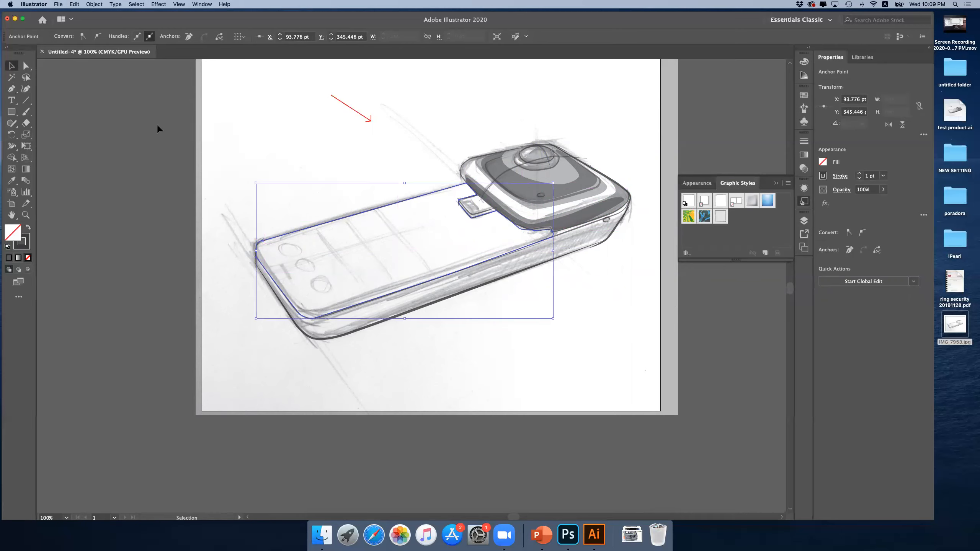
click(157, 127)
click(332, 224)
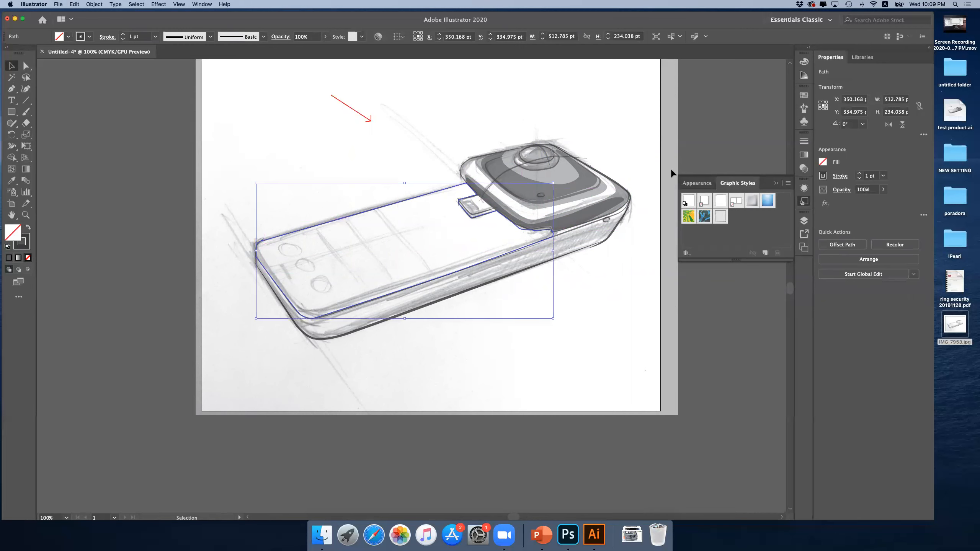
click(823, 177)
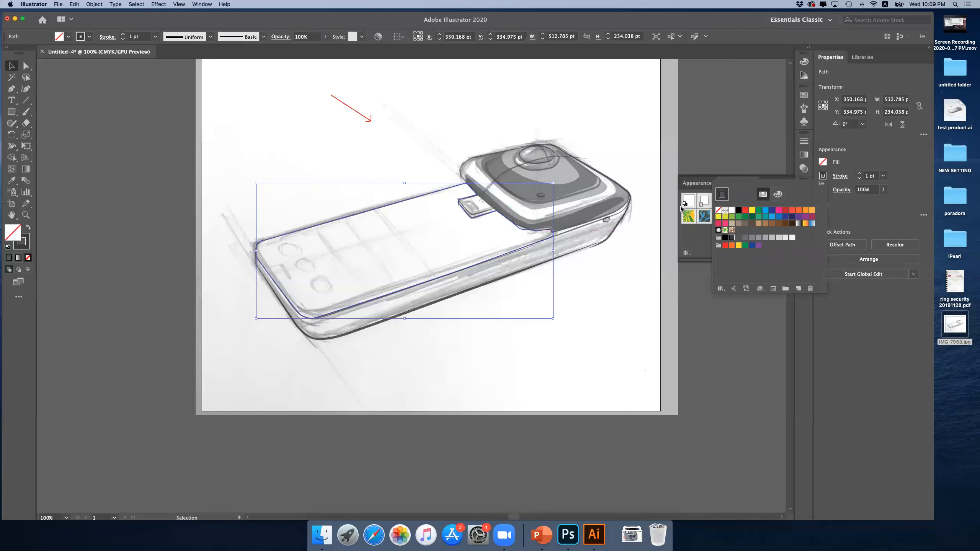
click(718, 211)
click(824, 164)
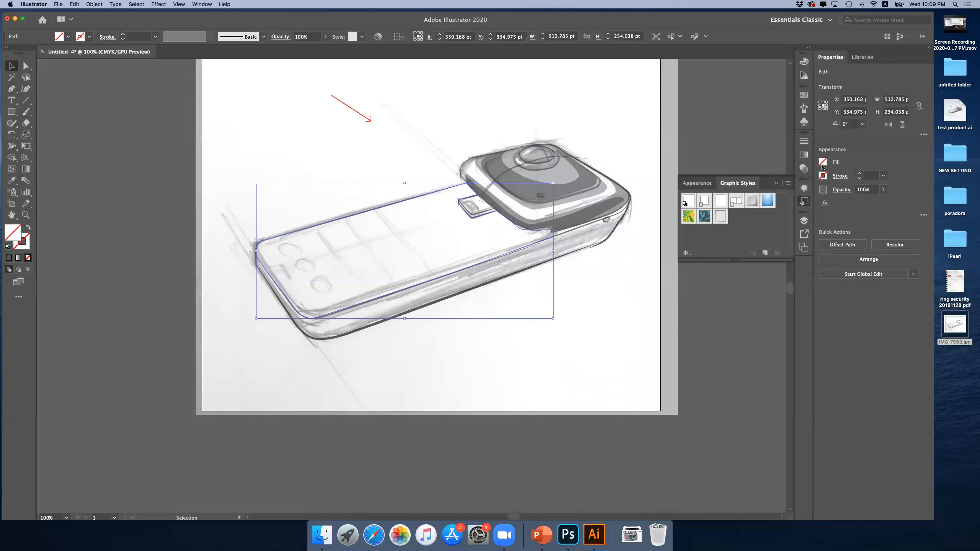
click(823, 164)
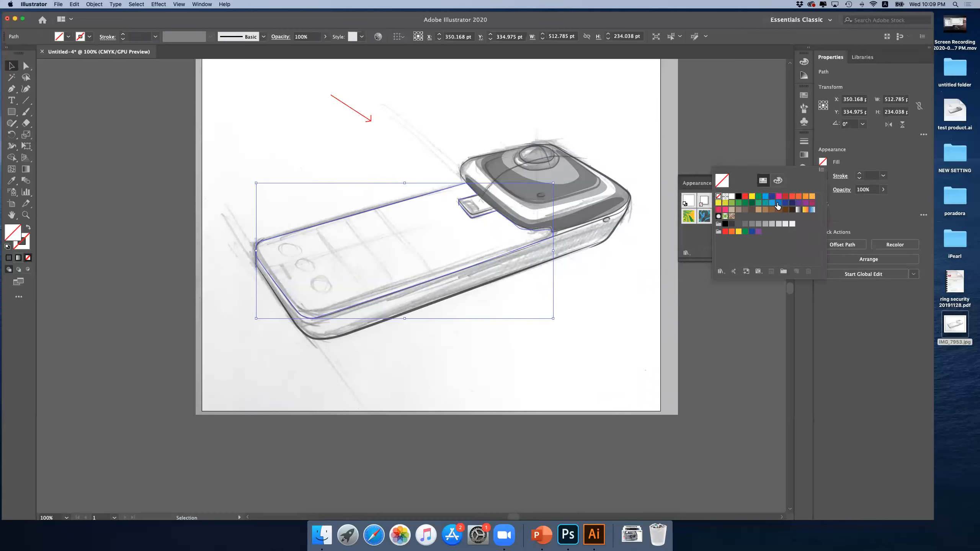
click(778, 204)
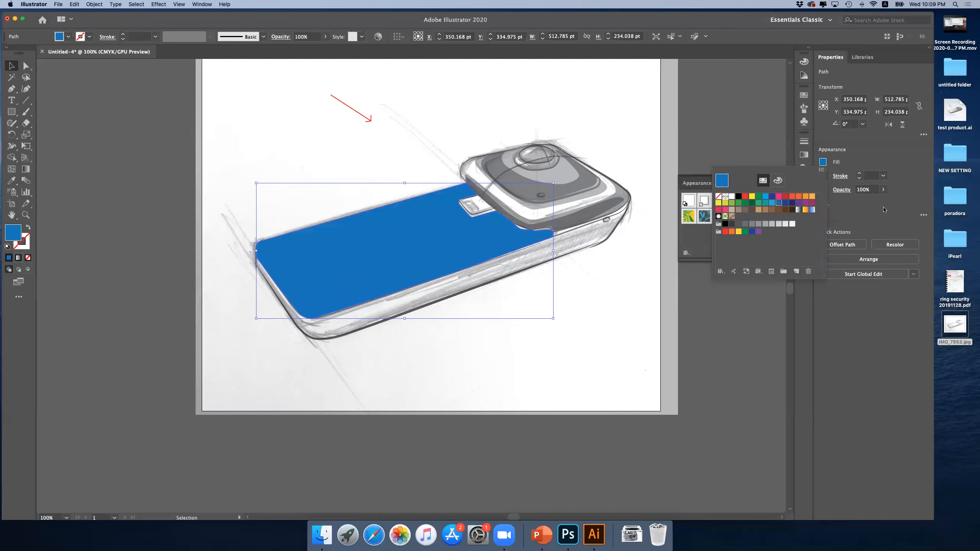
- Lower the blue top-face shape's opacity to 34% and deselect it
click(884, 190)
click(883, 190)
drag(883, 201, 866, 204)
click(885, 190)
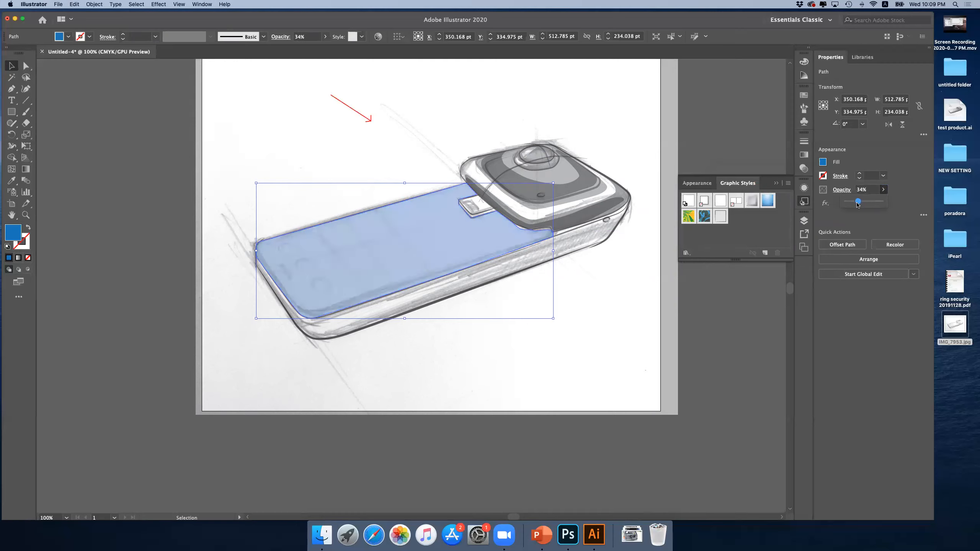
click(450, 127)
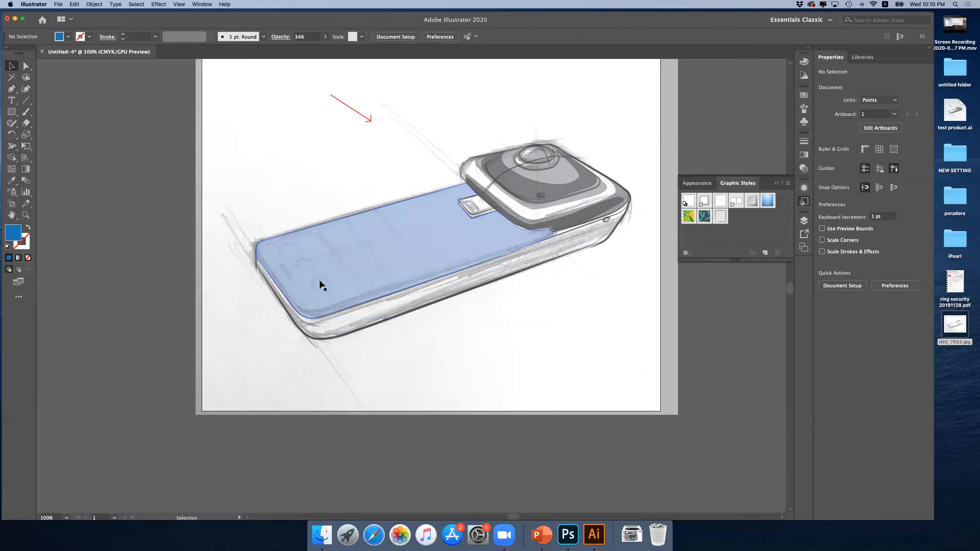
- Check which layer holds the blue top-face shape
scroll(352, 267, left, 10)
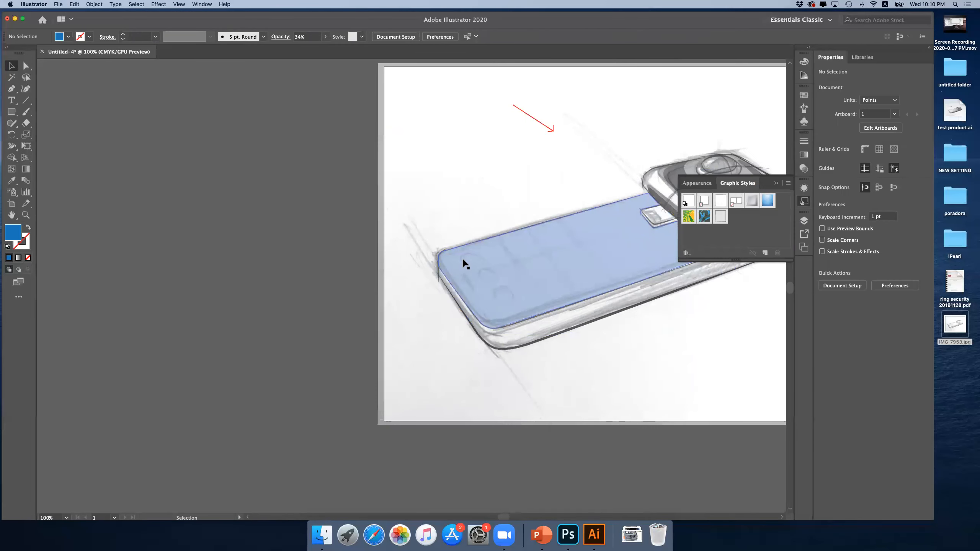
scroll(466, 265, down, 2)
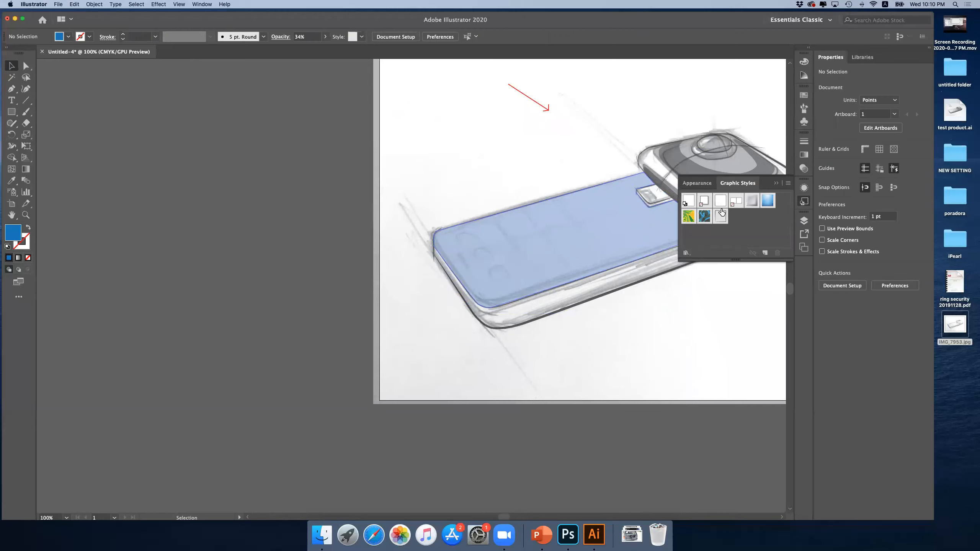
click(804, 221)
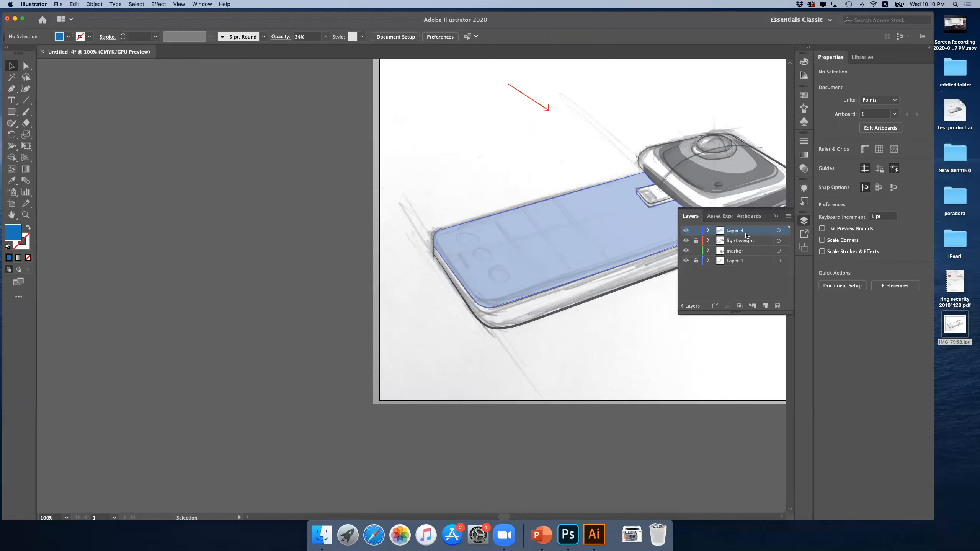
click(550, 256)
scroll(540, 244, right, 5)
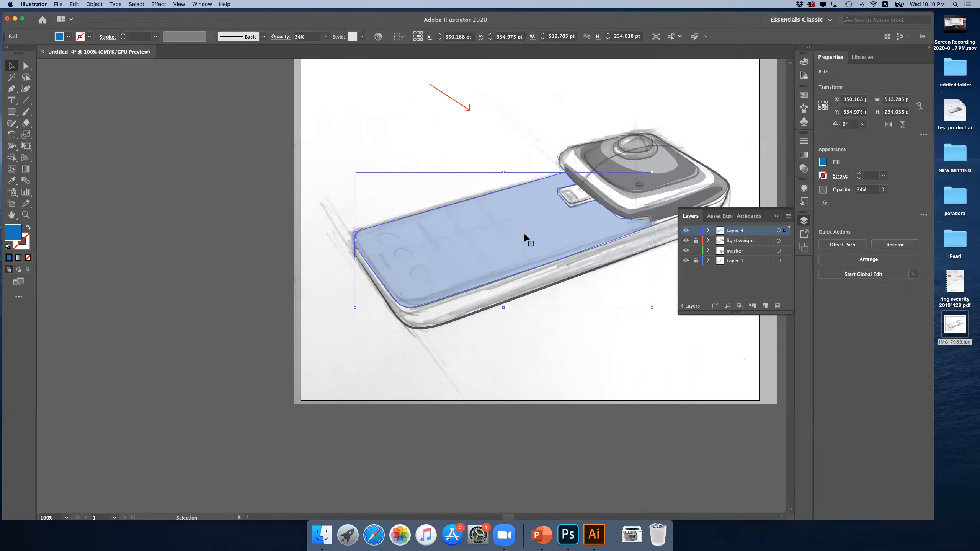
click(429, 158)
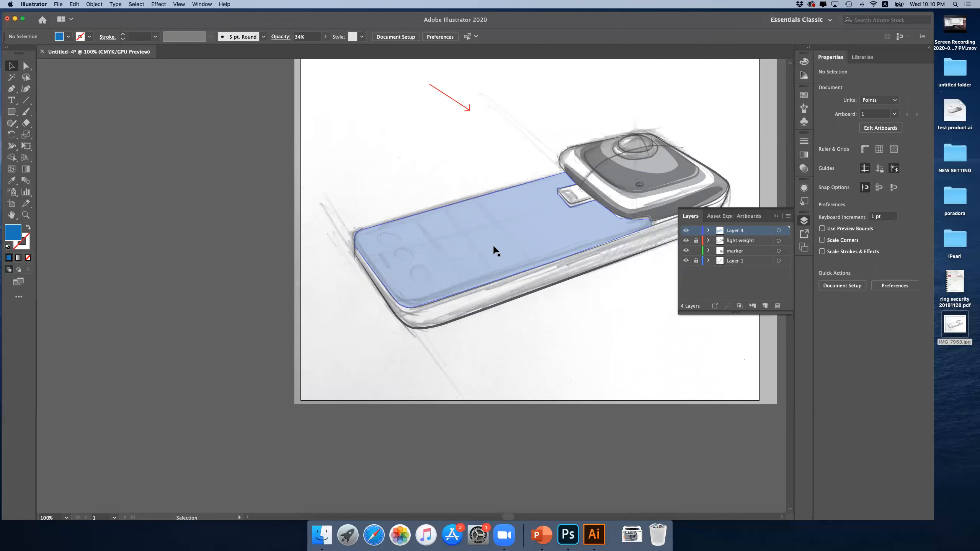
- Give the top-face shape a linear gradient fill and recolour its black stop with the blue swatch C=100 M=95 Y=5 K=0
click(495, 251)
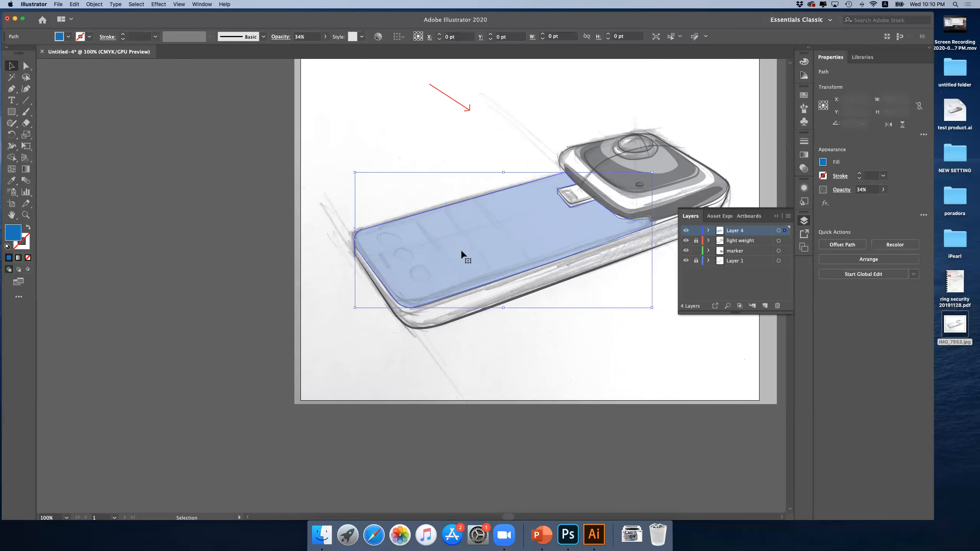
click(18, 258)
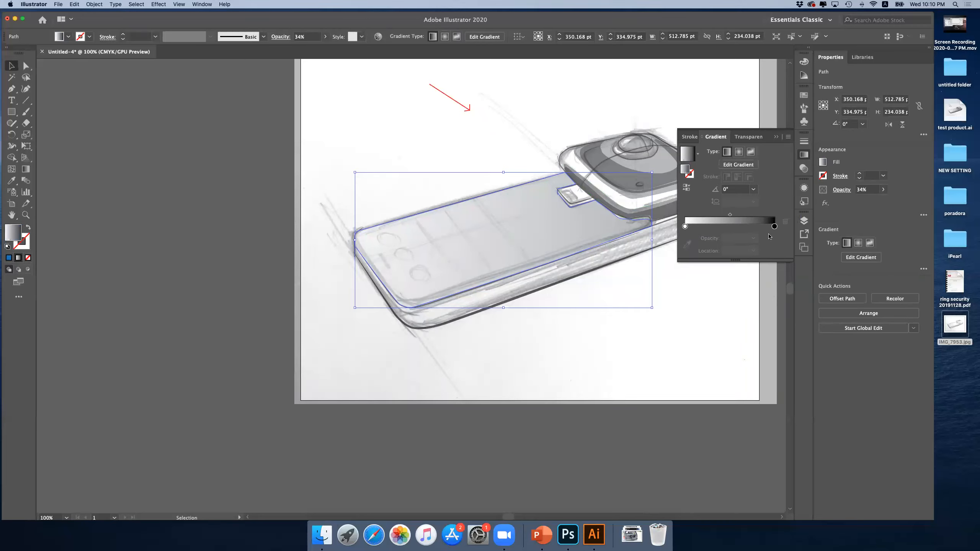
click(774, 227)
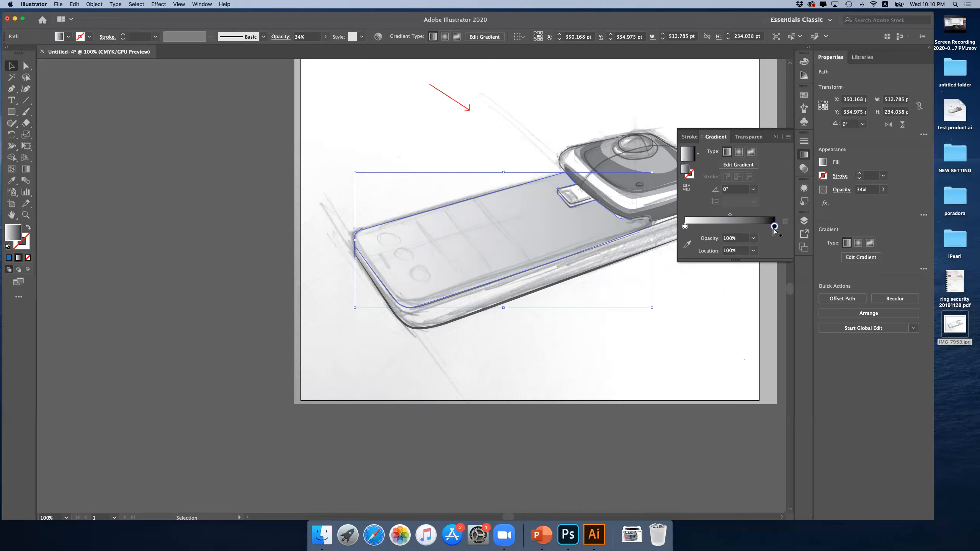
double_click(775, 227)
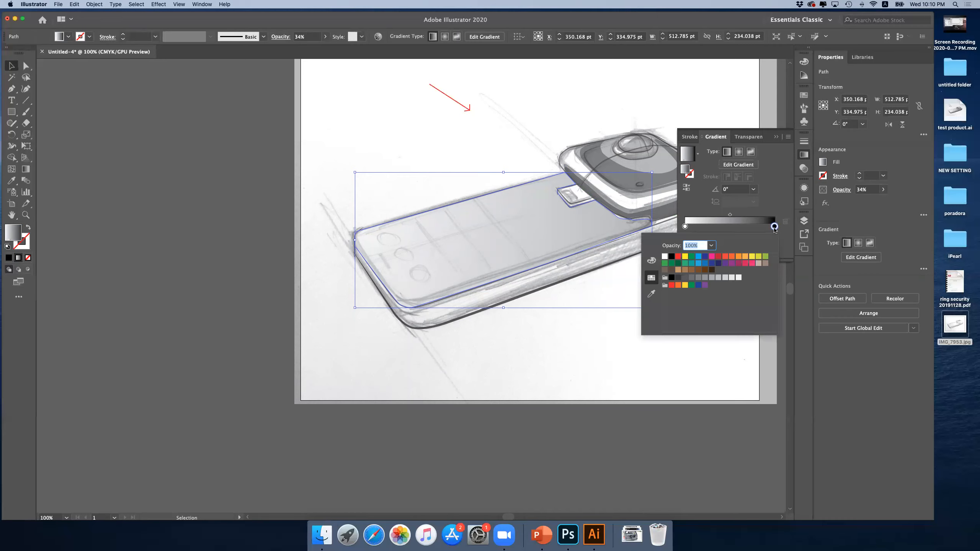
click(718, 265)
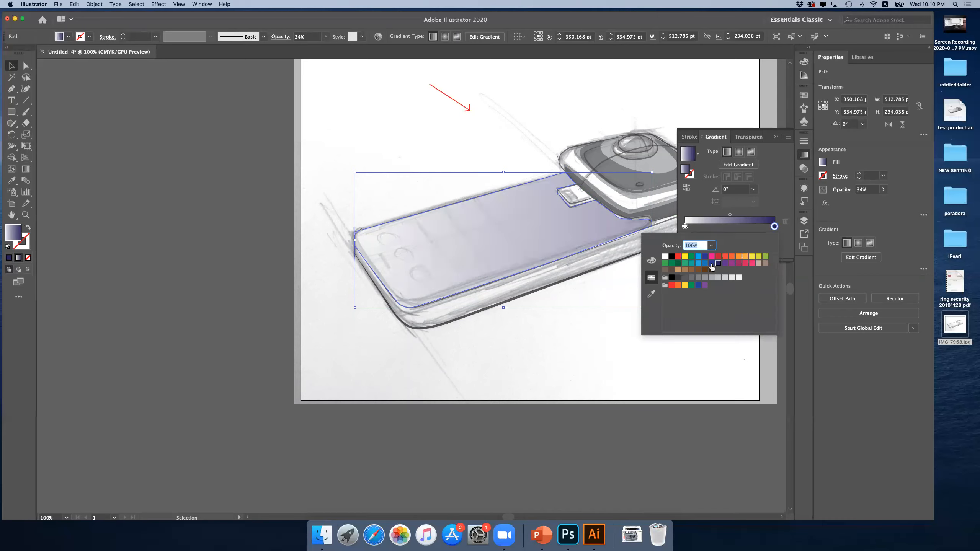
click(712, 264)
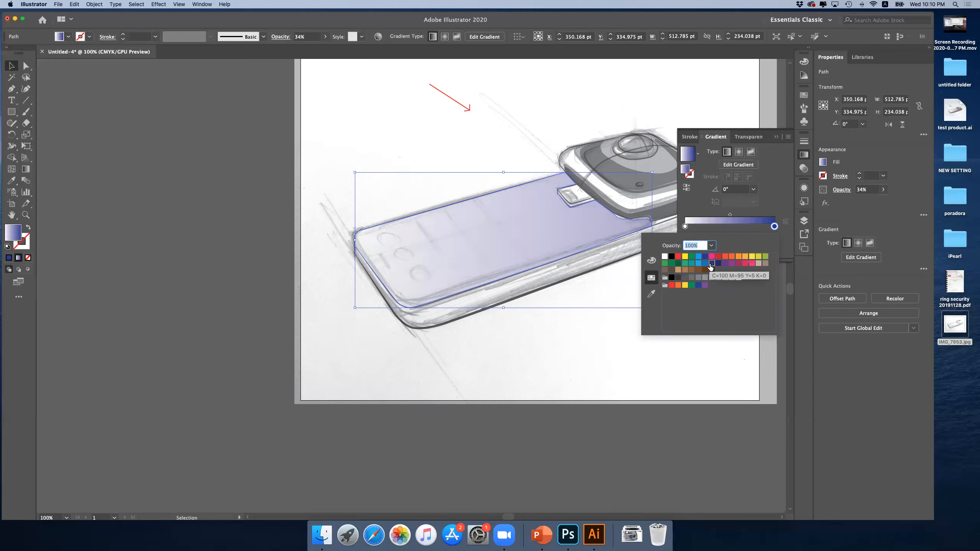
- Try a lighter blue swatch on the gradient's dark stop and return it to C=100 M=95 Y=5 K=0
click(705, 264)
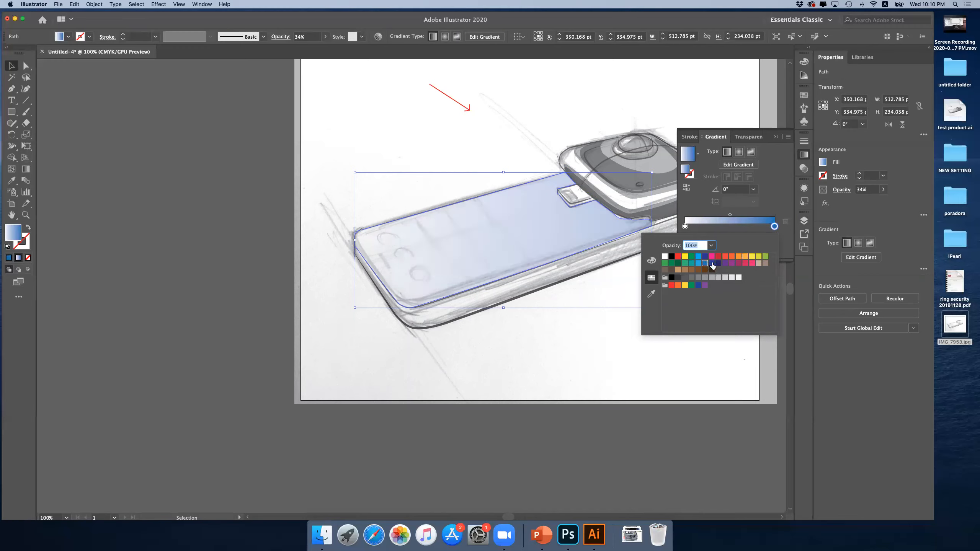
click(713, 264)
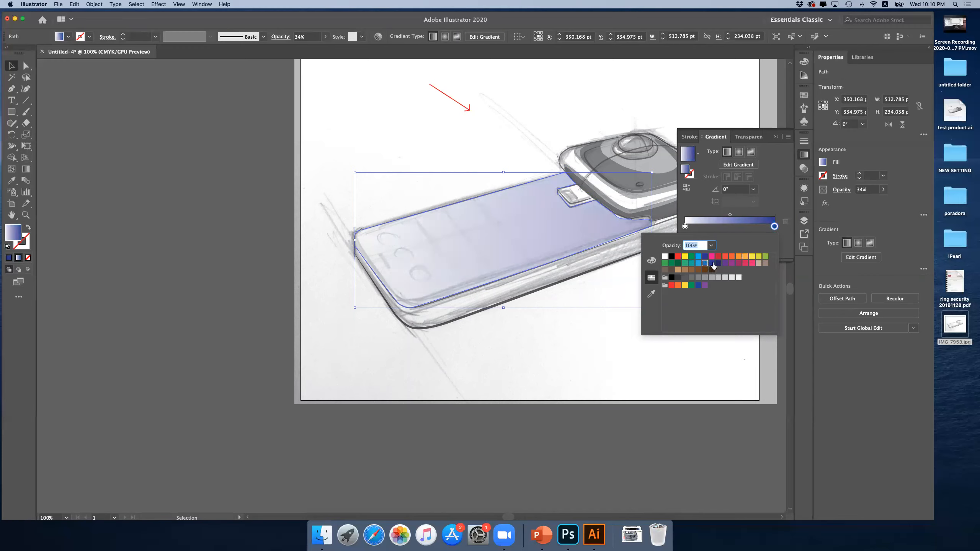
click(774, 228)
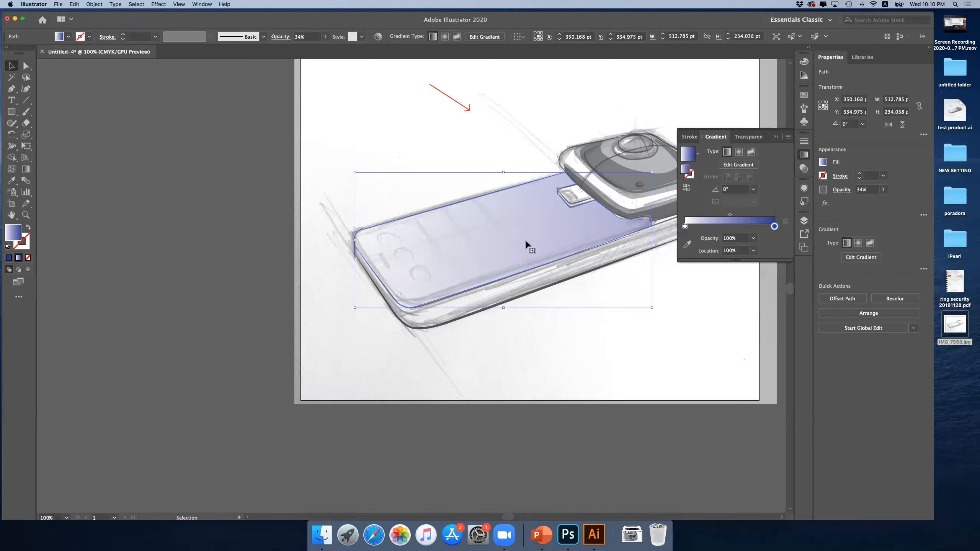
- Redraw the top face's gradient direction with the Gradient tool, ending lengthwise from the narrow end towards the camera head at about -3.4°
click(25, 173)
mouse_move(346, 207)
mouse_down()
mouse_move(567, 260)
mouse_move(490, 251)
mouse_move(530, 254)
mouse_up()
drag(530, 165, 485, 278)
drag(375, 335, 576, 237)
mouse_move(422, 162)
mouse_down()
mouse_move(431, 179)
mouse_move(549, 258)
mouse_move(570, 258)
mouse_move(523, 237)
mouse_move(439, 253)
mouse_up()
drag(334, 217, 571, 232)
- Move the gradient's white stop to location 0% and set that stop's opacity to 0%
click(684, 215)
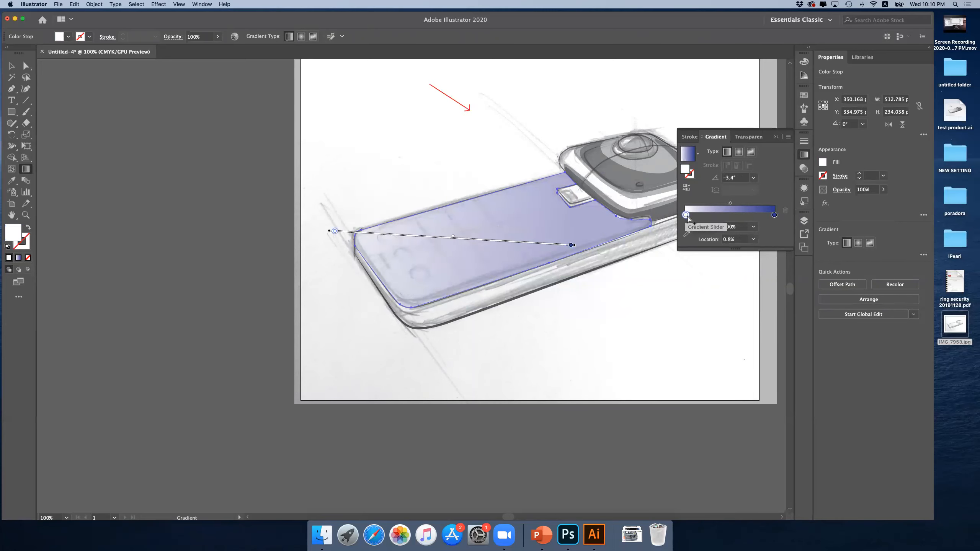
drag(686, 217, 681, 219)
click(752, 227)
click(761, 242)
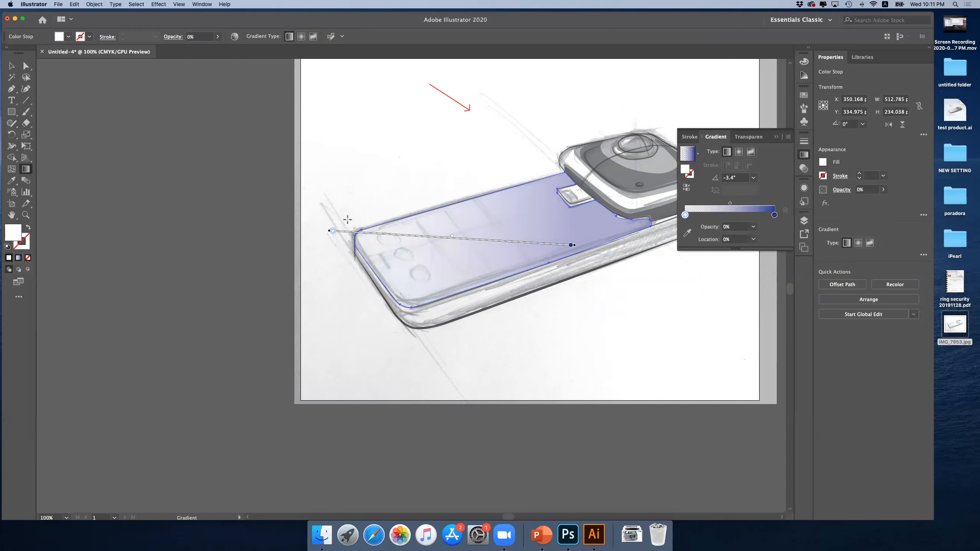
- Redraw the gradient from the top face's outer corner towards the camera head at about -4.5° and deselect the shape
mouse_move(348, 217)
mouse_down()
mouse_move(562, 235)
mouse_move(549, 228)
mouse_move(562, 220)
mouse_up()
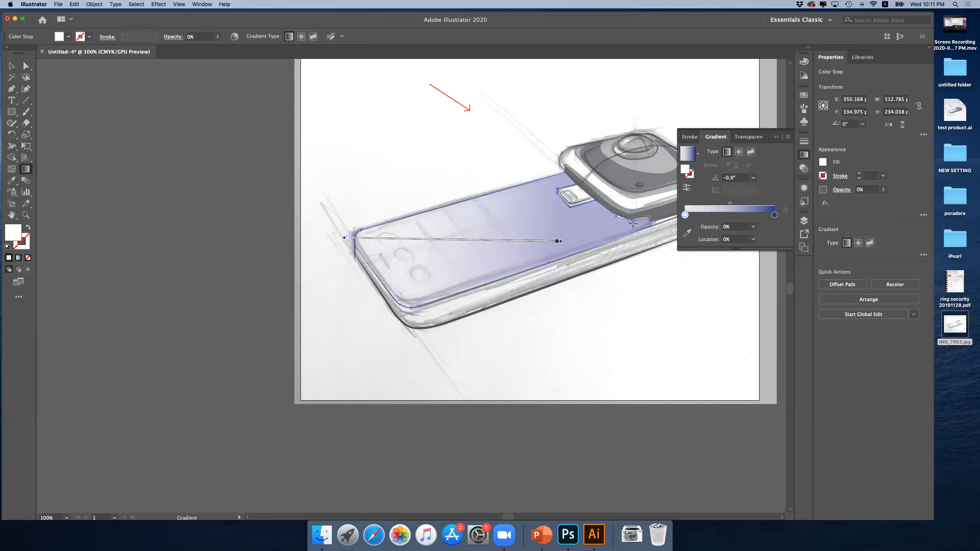
drag(606, 180, 495, 233)
drag(358, 228, 548, 244)
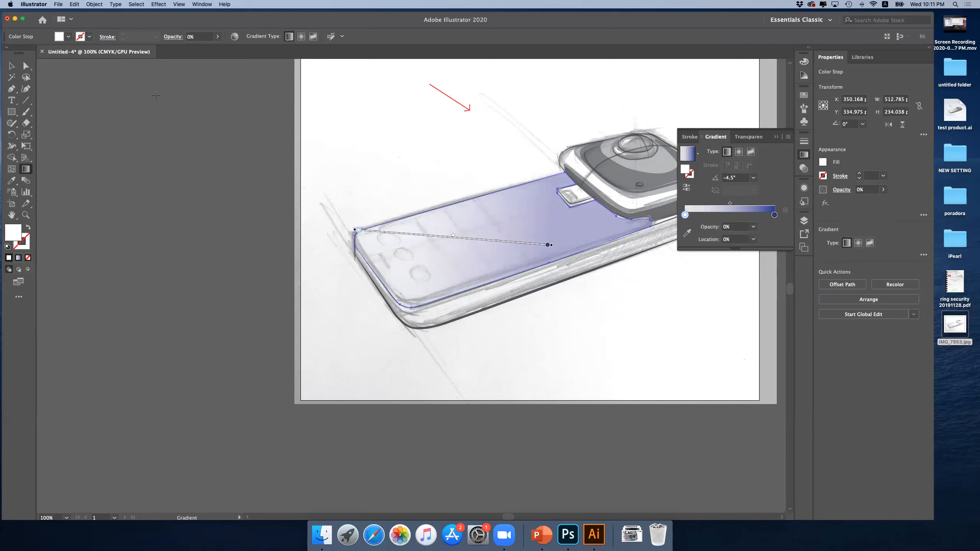
click(11, 65)
click(232, 163)
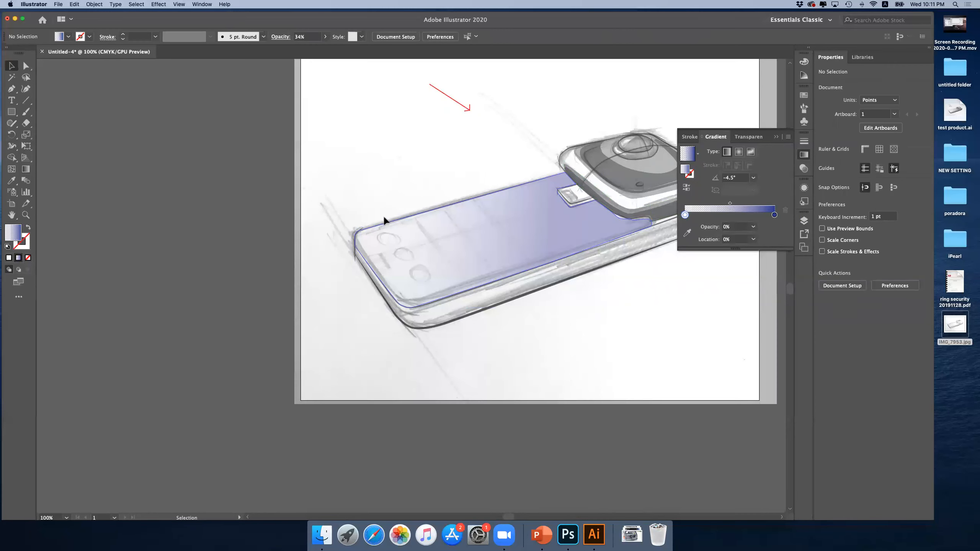
- Nudge the blue shape's anchor point beneath the camera head slightly towards the body and deselect the shape
key(z)
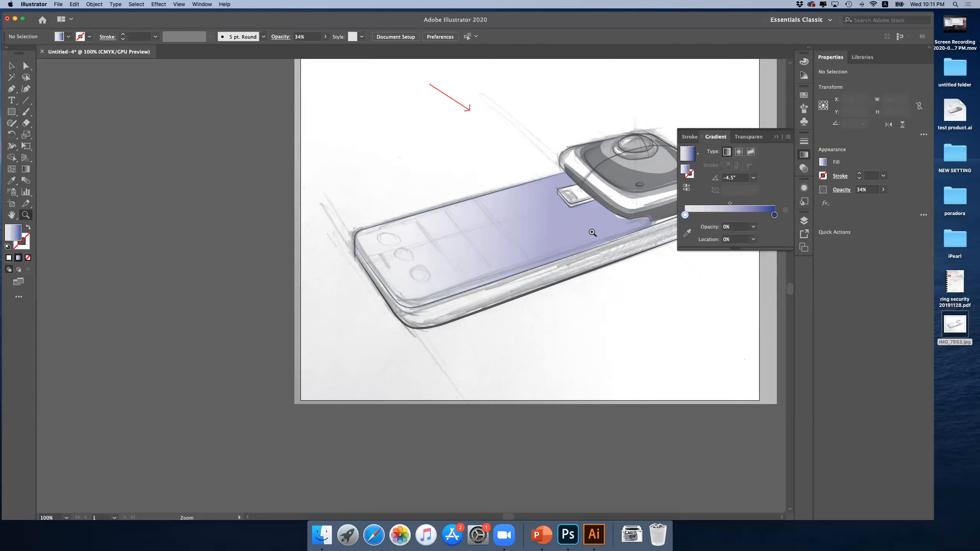
click(591, 236)
key(a)
mouse_move(471, 267)
mouse_down()
mouse_move(485, 264)
mouse_move(449, 266)
mouse_move(461, 269)
mouse_up()
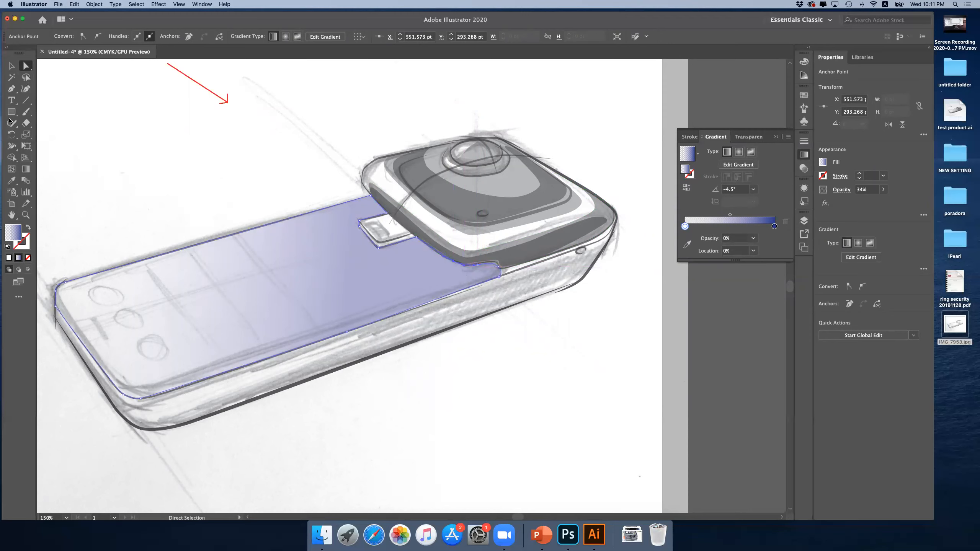
click(12, 67)
click(129, 131)
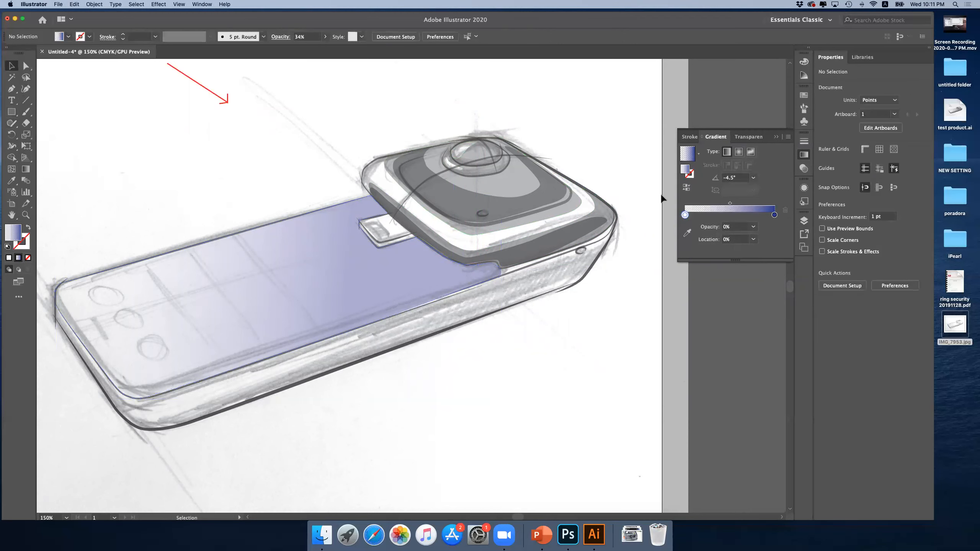
- Move Layer 4 directly beneath the light weight layer and check the whole sketch
click(804, 221)
drag(743, 234, 744, 247)
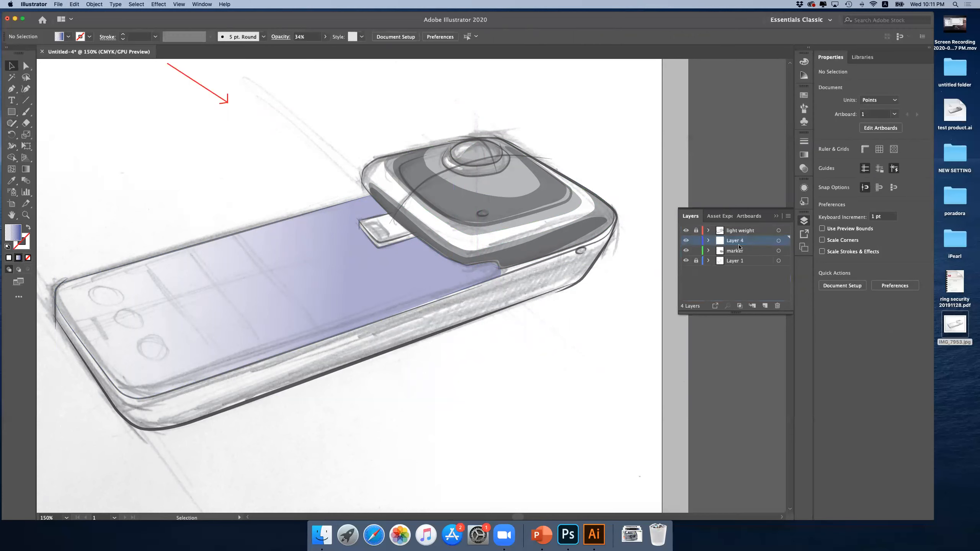
click(26, 215)
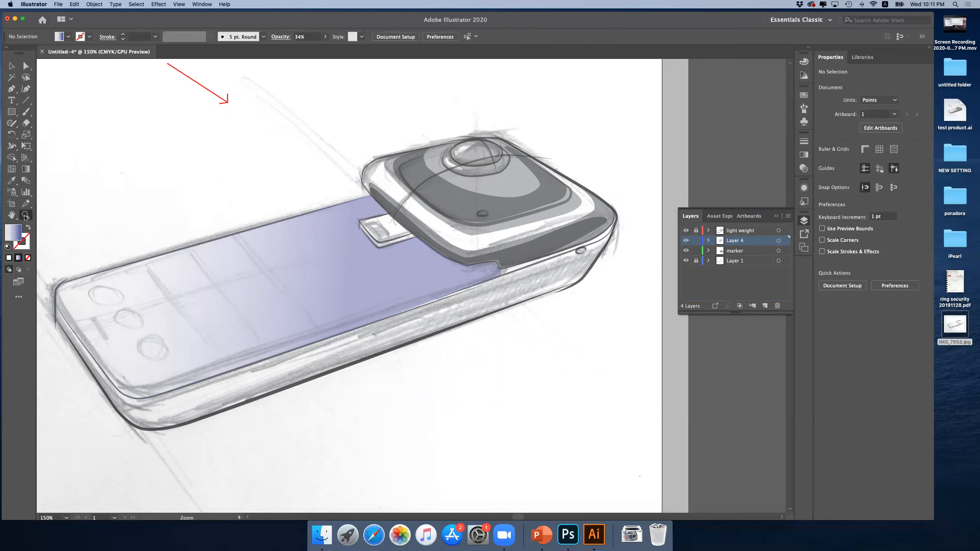
alt+click(402, 270)
alt+click(401, 270)
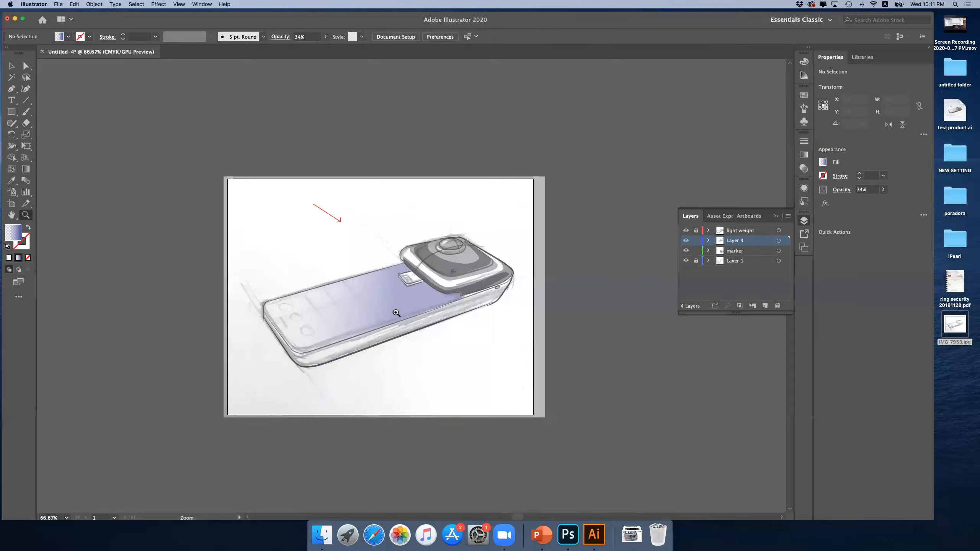
scroll(397, 312, left, 5)
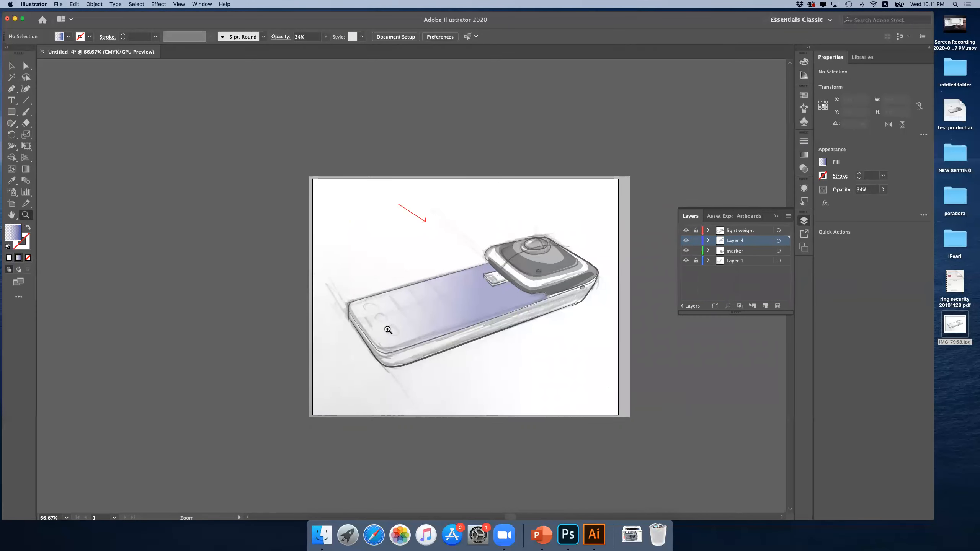
- Unlock the light weight layer and give the top face's far edge line a medium blue stroke
click(414, 328)
click(443, 302)
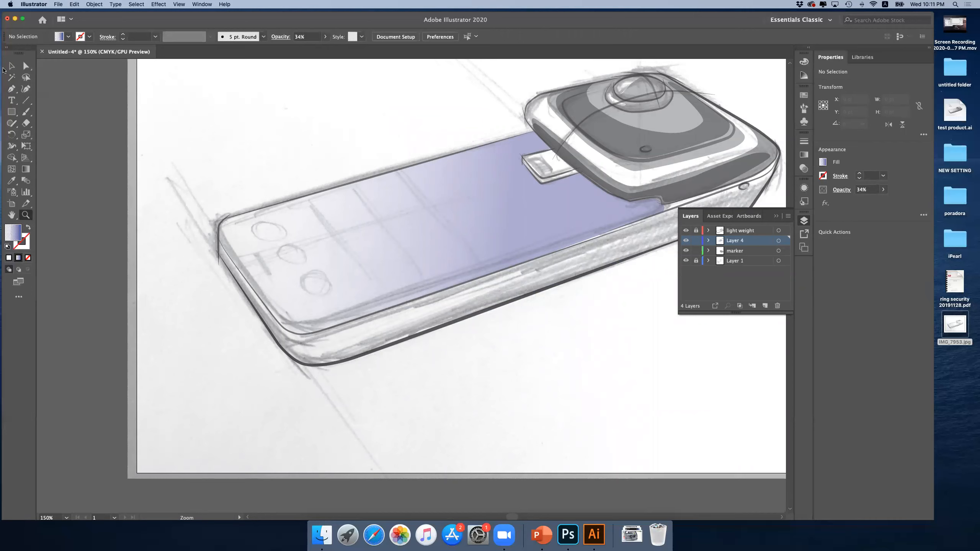
key(v)
click(701, 232)
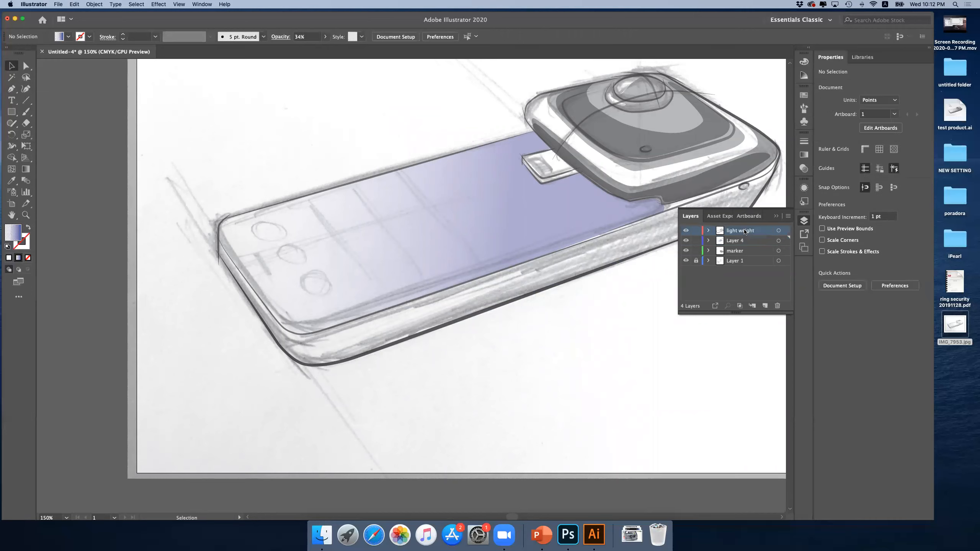
click(386, 177)
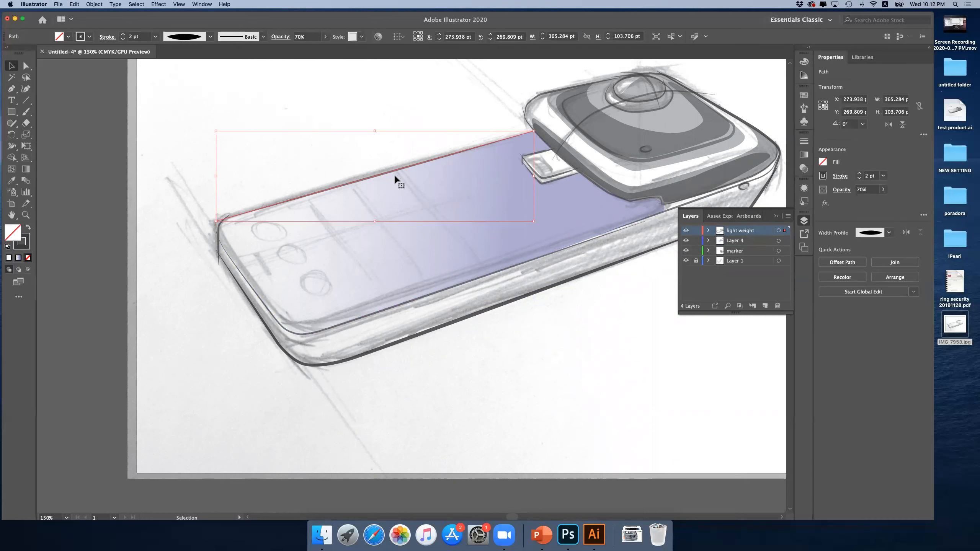
click(823, 176)
click(779, 217)
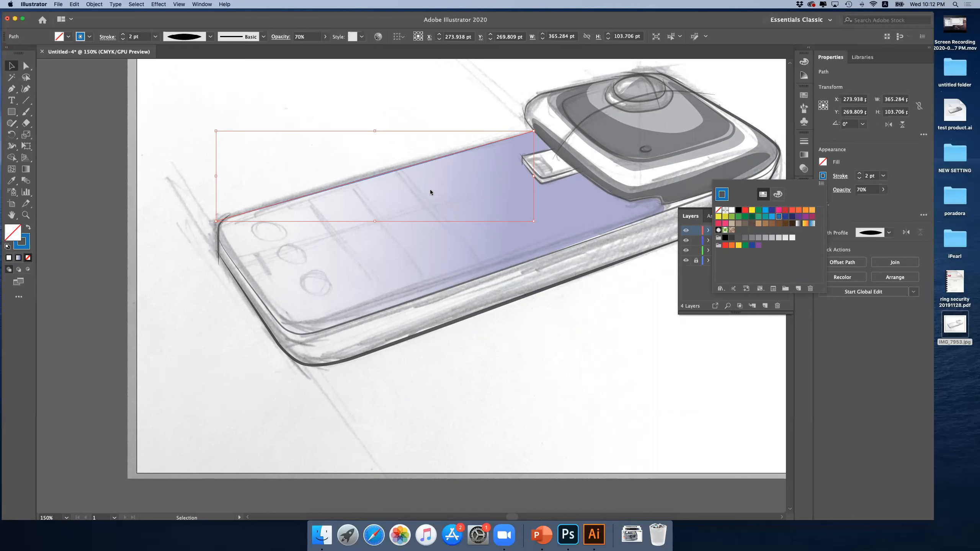
click(250, 112)
click(252, 112)
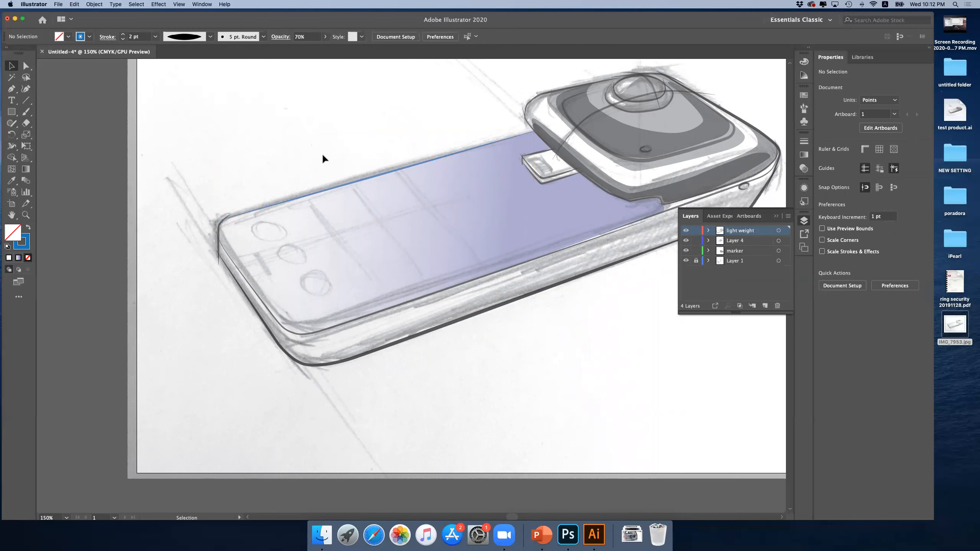
- Recolour the far edge line's stroke with the darker blue swatch C=100 M=95 Y=5 K=0 and deselect it
click(355, 181)
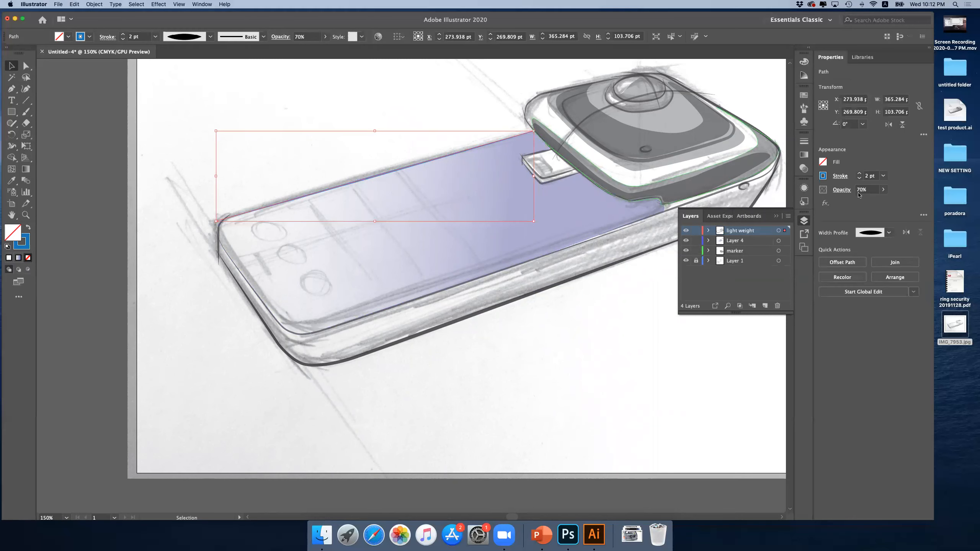
click(823, 176)
click(785, 217)
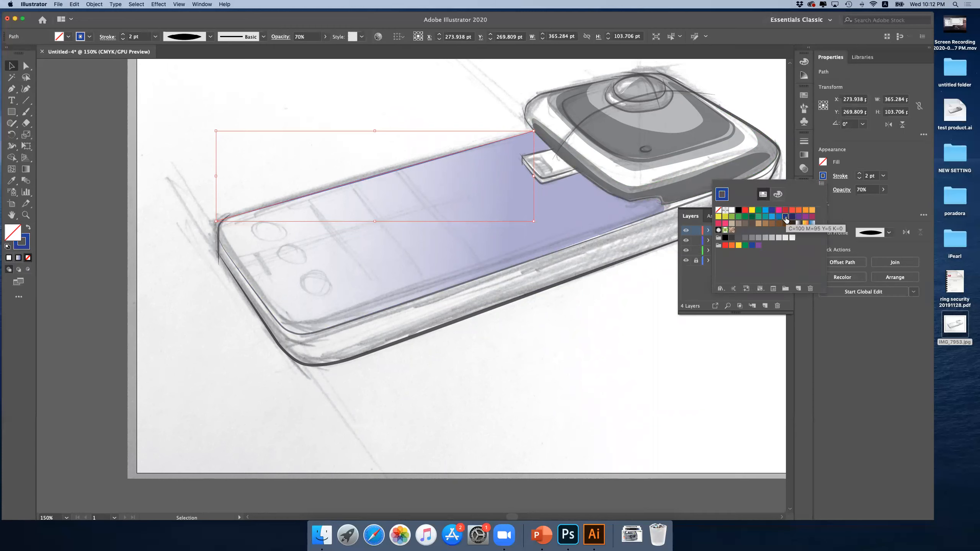
click(433, 110)
click(433, 109)
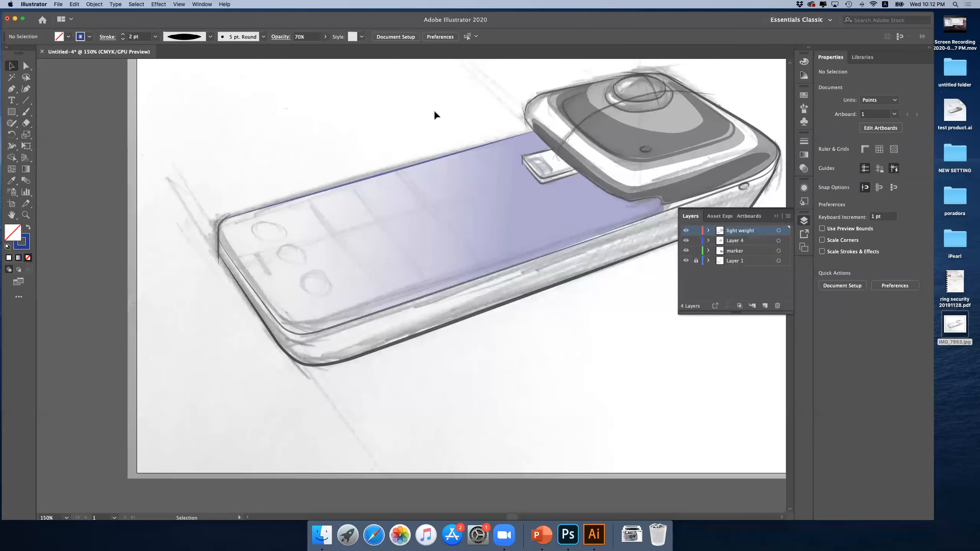
- Draw a straight pen line about 363 pt wide and 108 pt high just inside the top face's far edge
key(p)
click(221, 227)
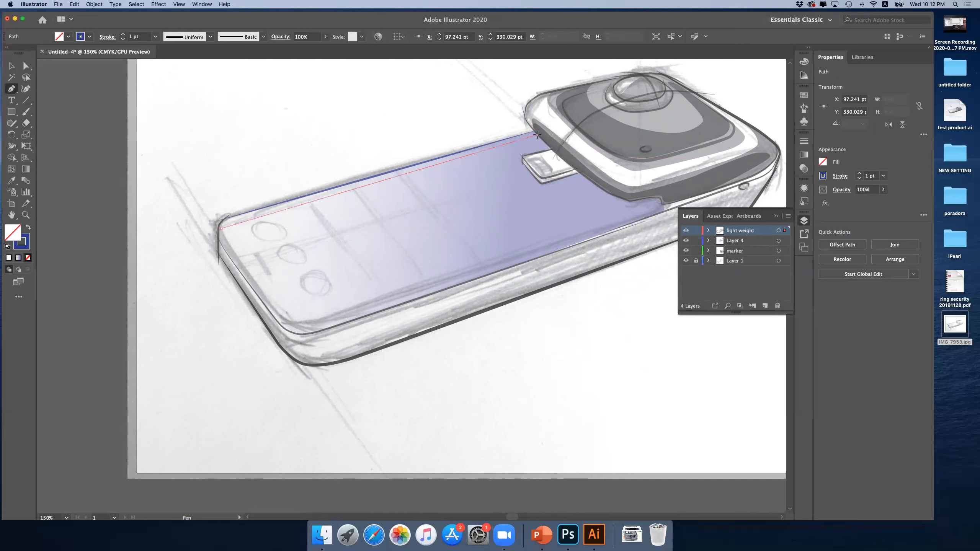
click(537, 135)
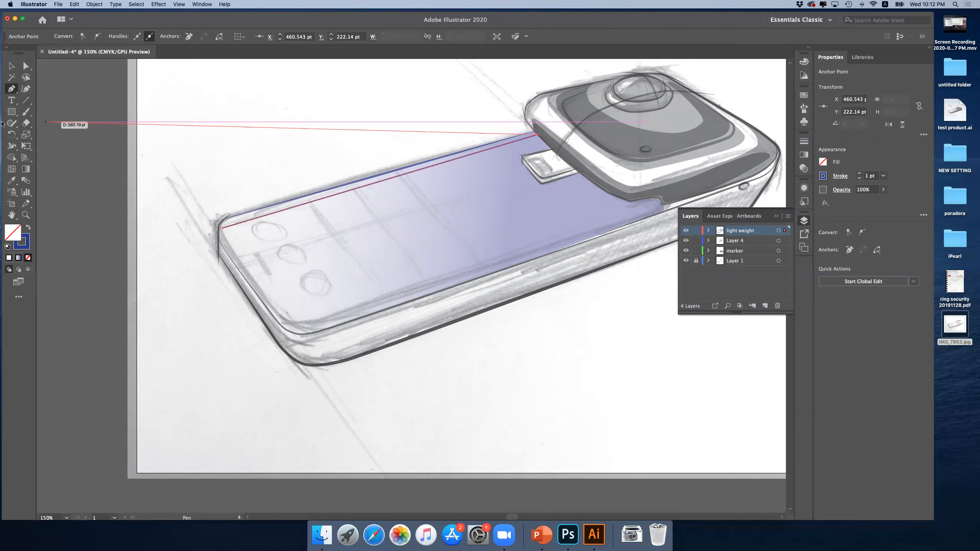
click(11, 65)
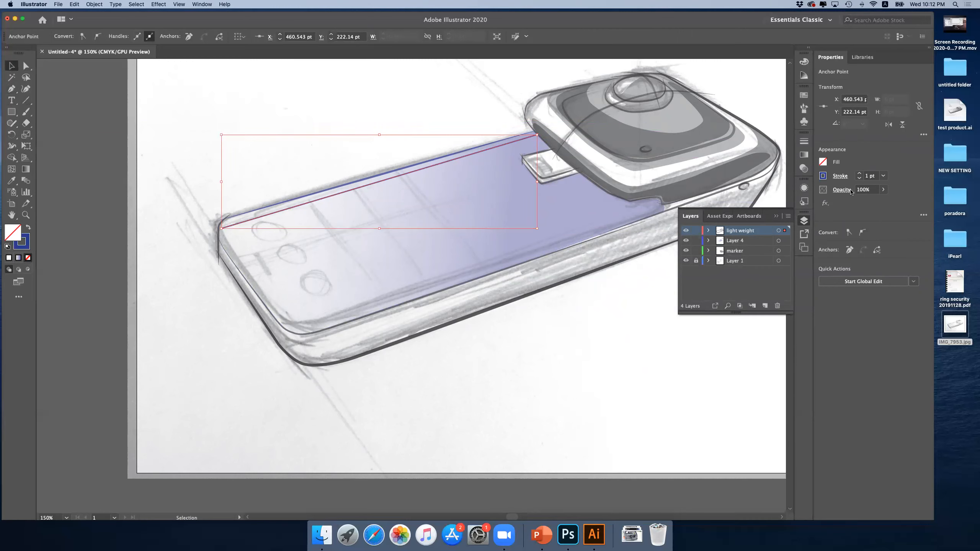
- Apply the saved grey tapered-line graphic style to the new inner line and lower its opacity to 46%
click(805, 201)
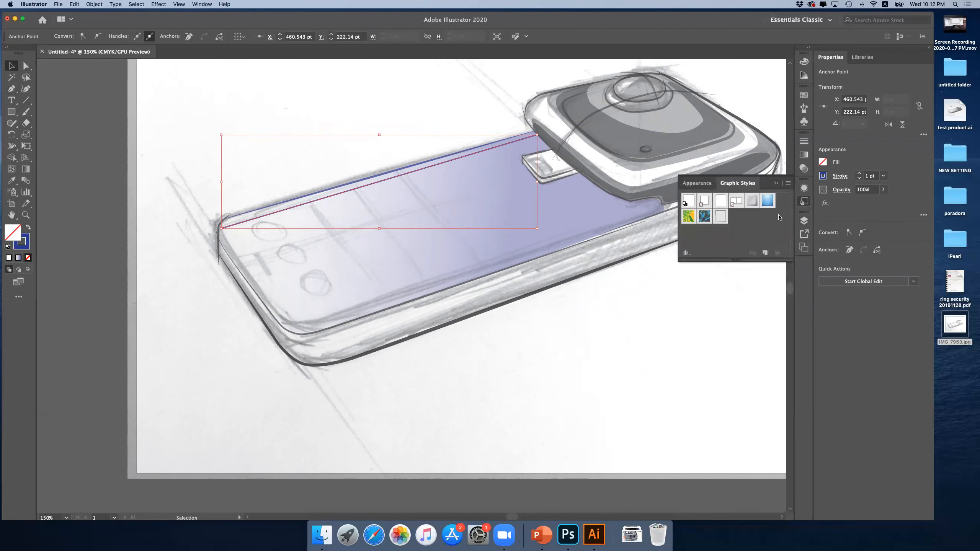
click(721, 218)
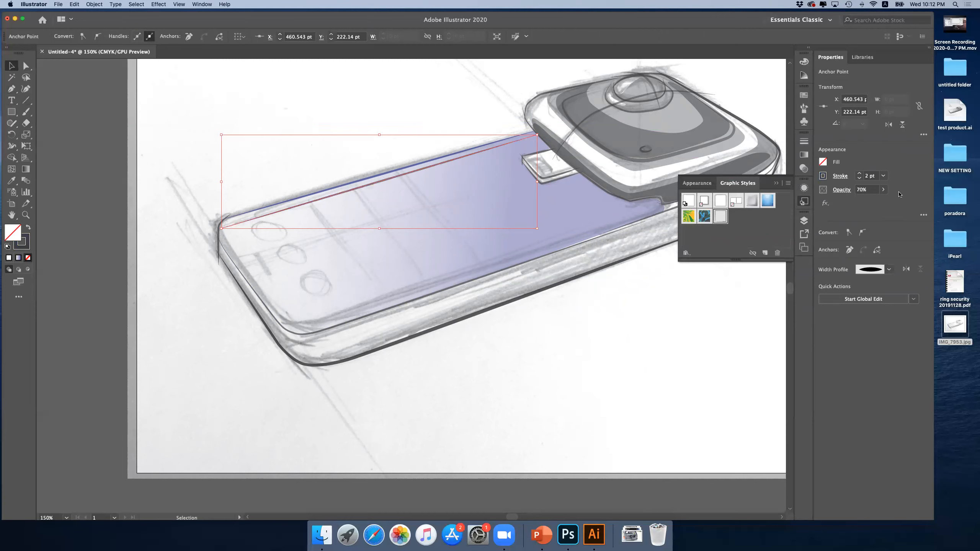
click(883, 190)
click(357, 117)
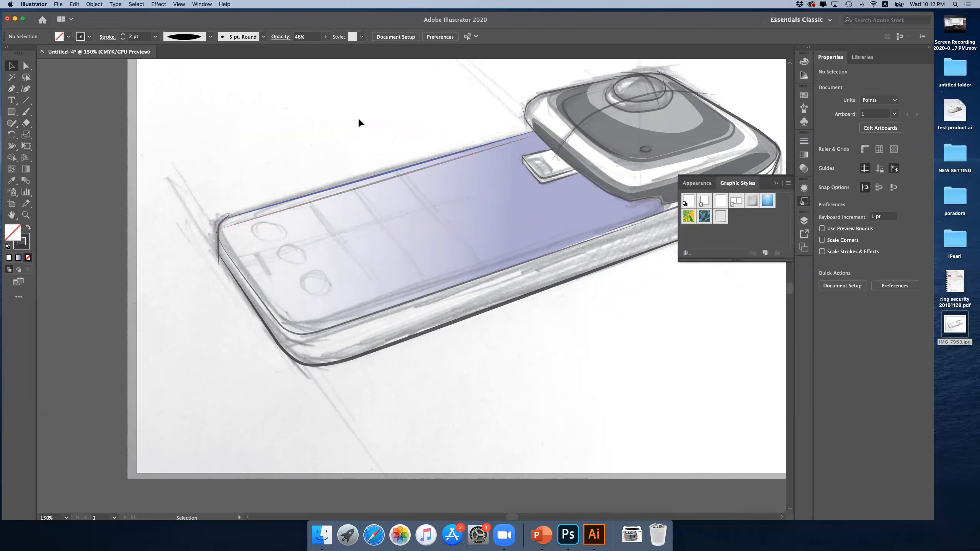
- Change the inner line's stroke to dark blue and deselect it
click(343, 193)
click(821, 176)
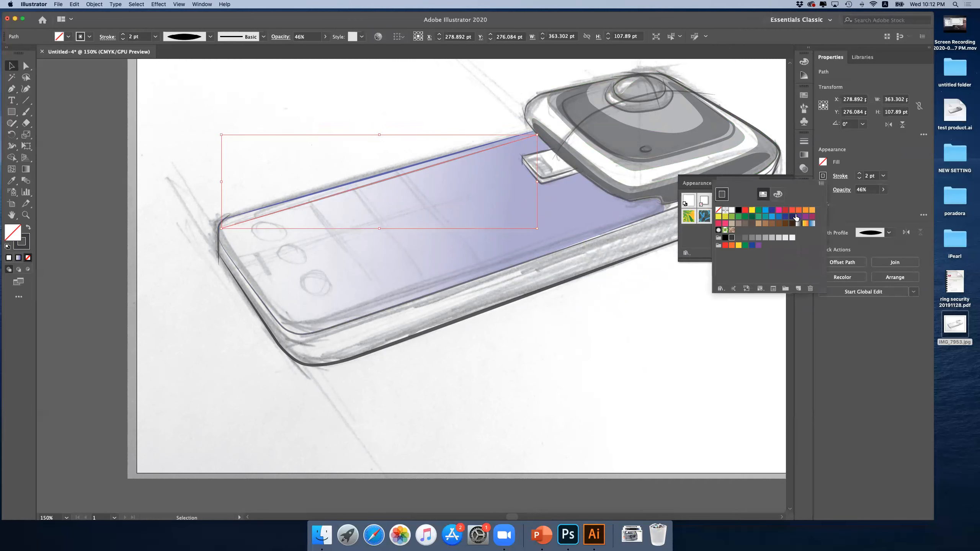
click(446, 104)
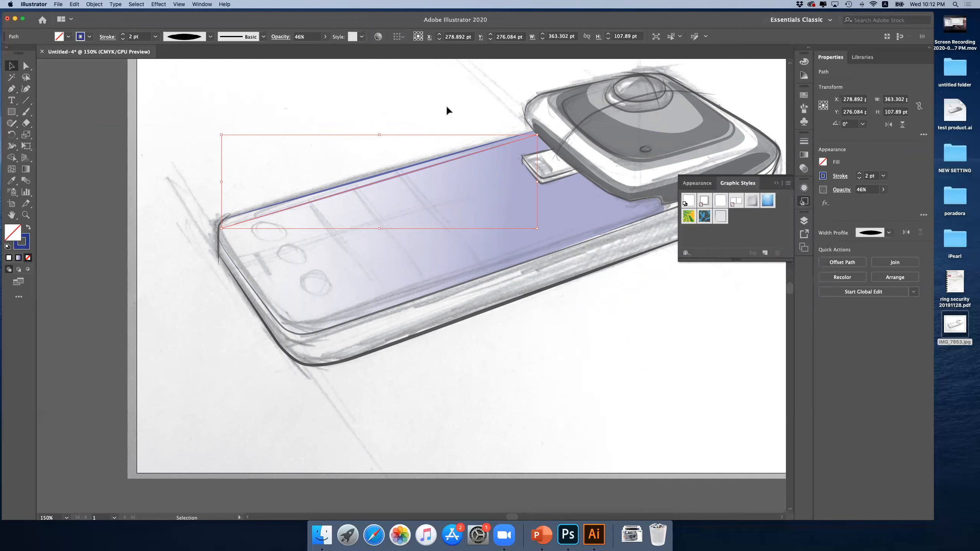
click(446, 106)
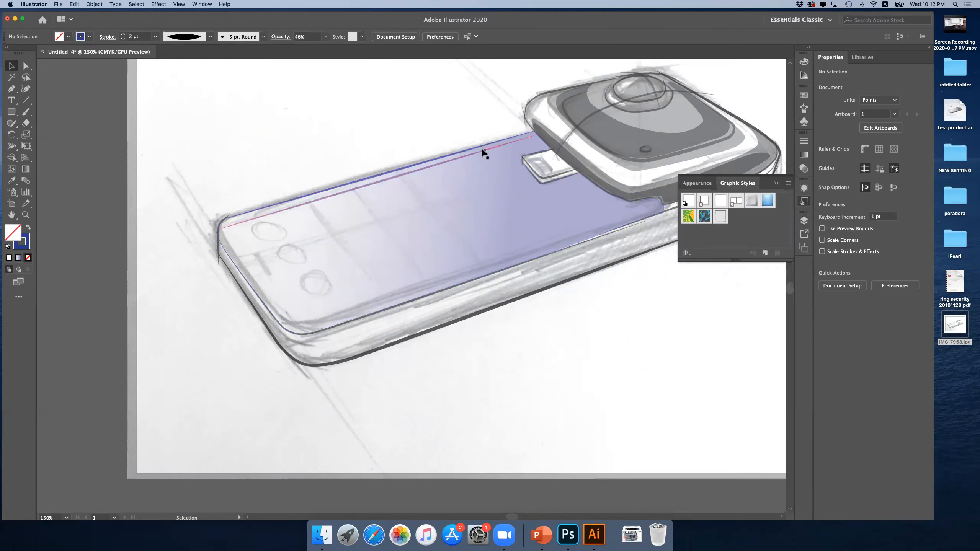
- Lower the inner line's opacity to 30% and deselect it
click(420, 170)
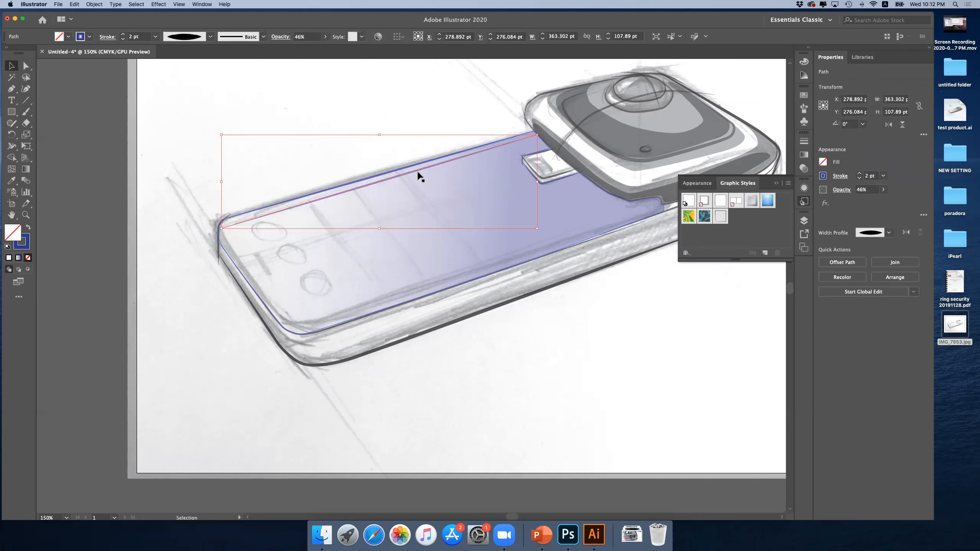
click(882, 190)
drag(855, 204, 853, 205)
click(439, 132)
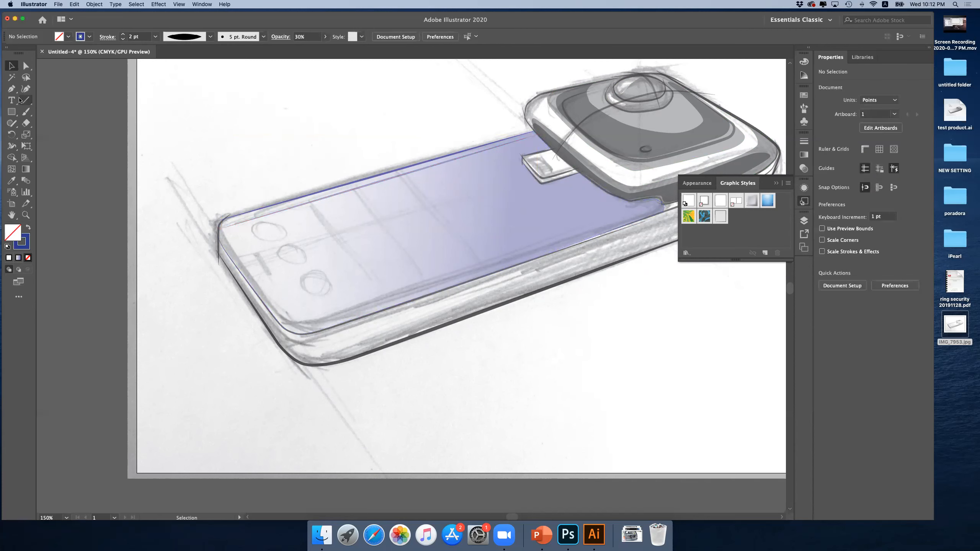
click(12, 88)
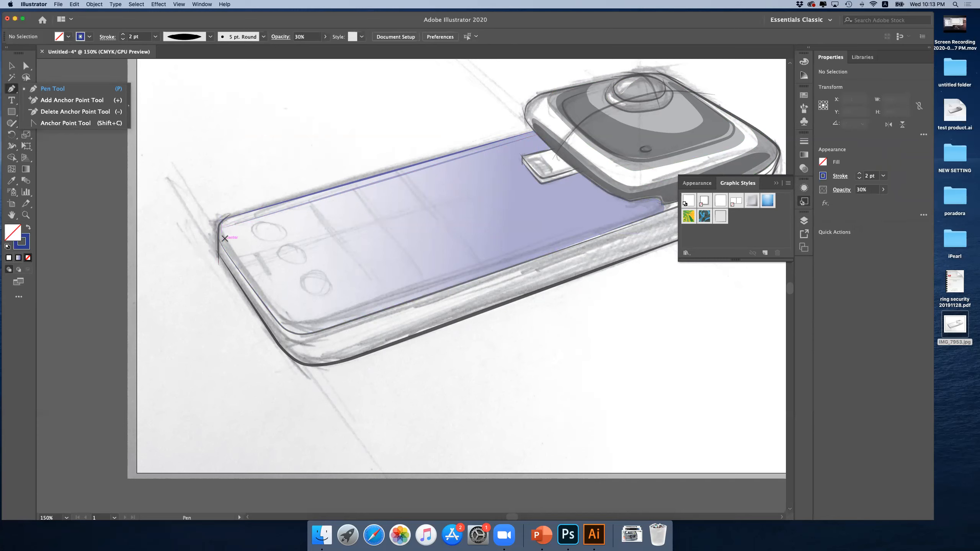
click(225, 239)
click(225, 249)
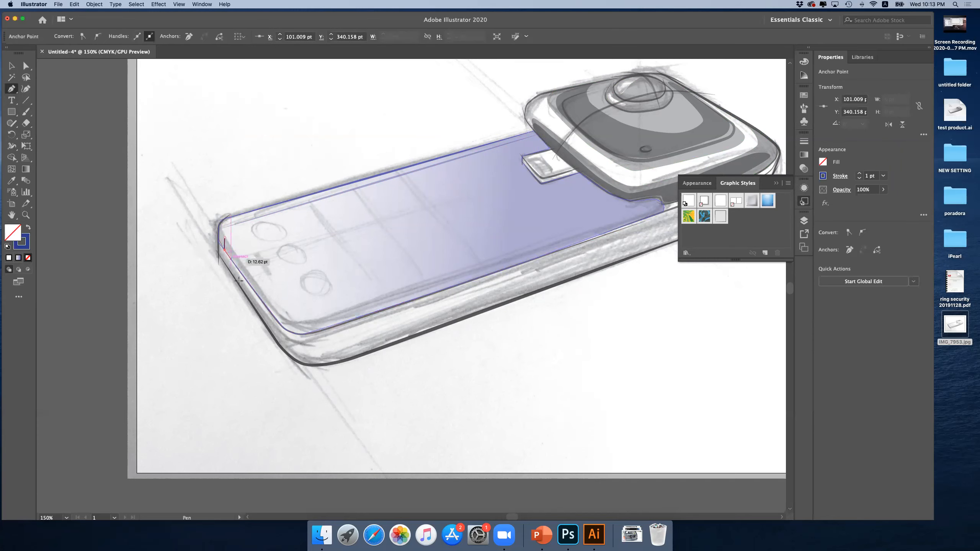
drag(283, 328, 321, 330)
click(321, 330)
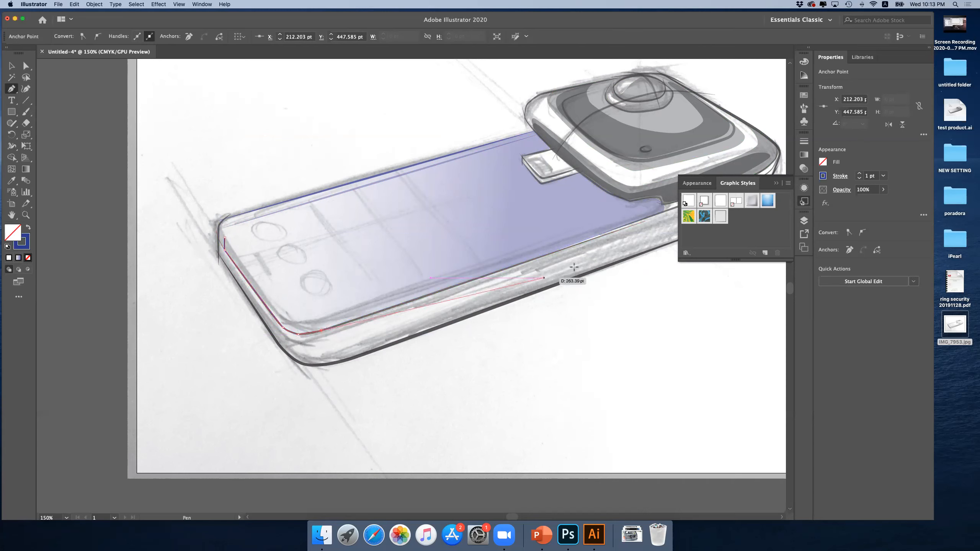
click(600, 236)
click(667, 211)
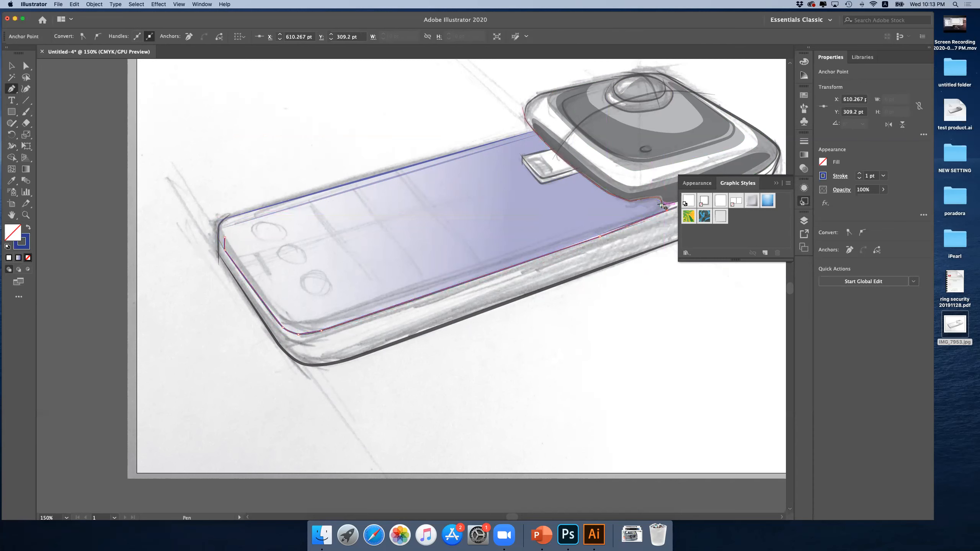
click(663, 206)
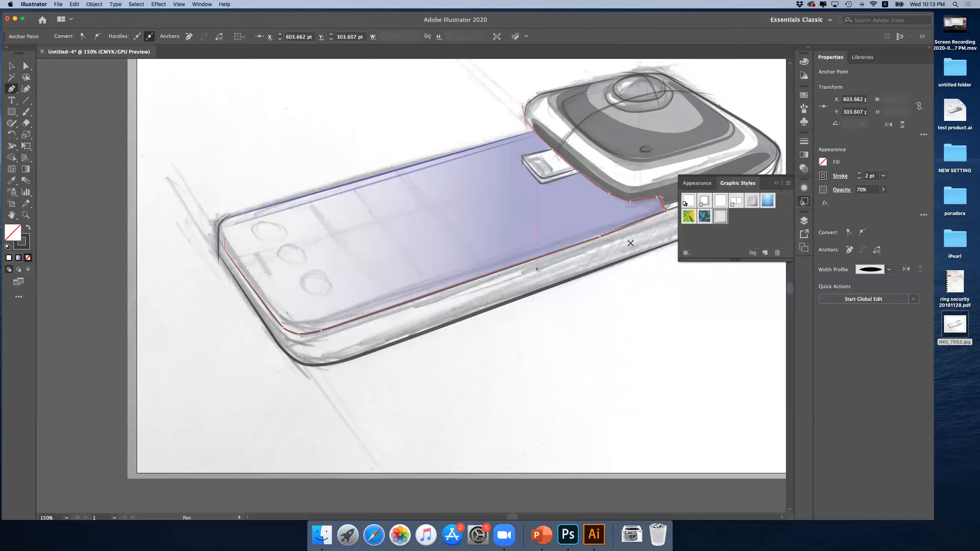
key(super+z)
key(super+z)
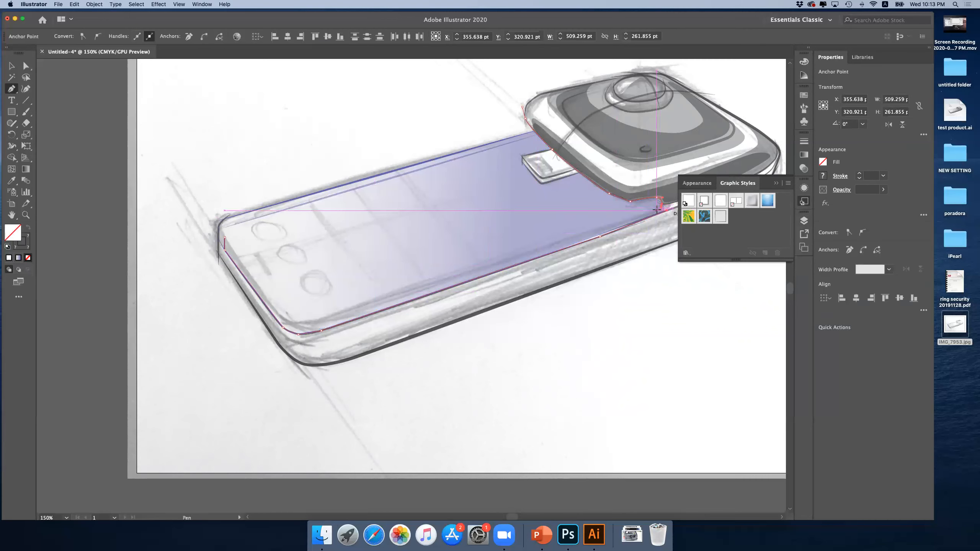
key(super+z)
key(super+z)
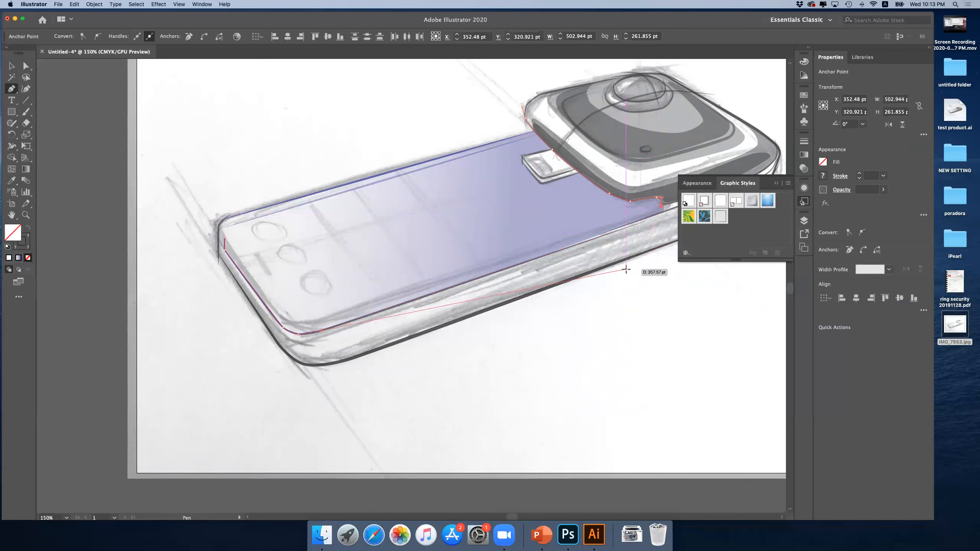
key(super+z)
key(super+z)
key(super+z)
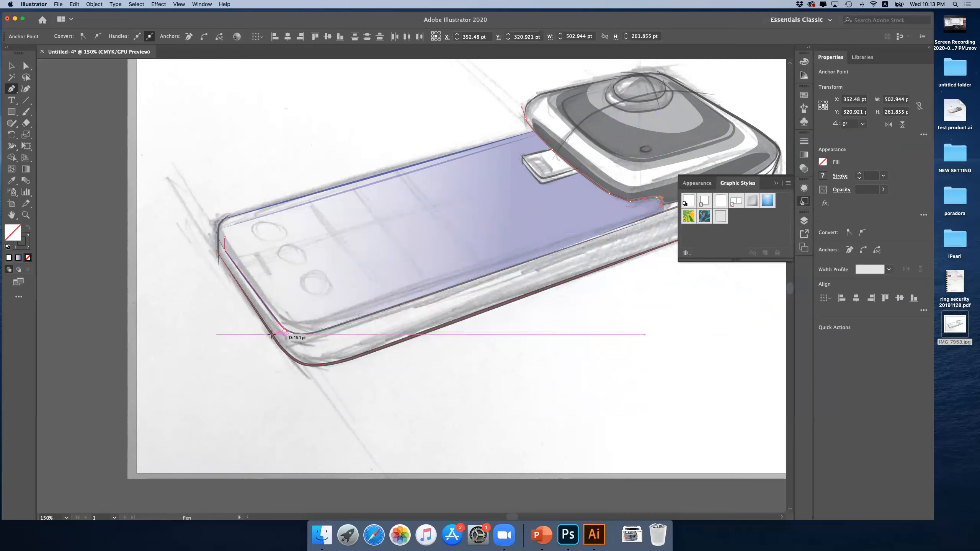
key(super+z)
key(super+z)
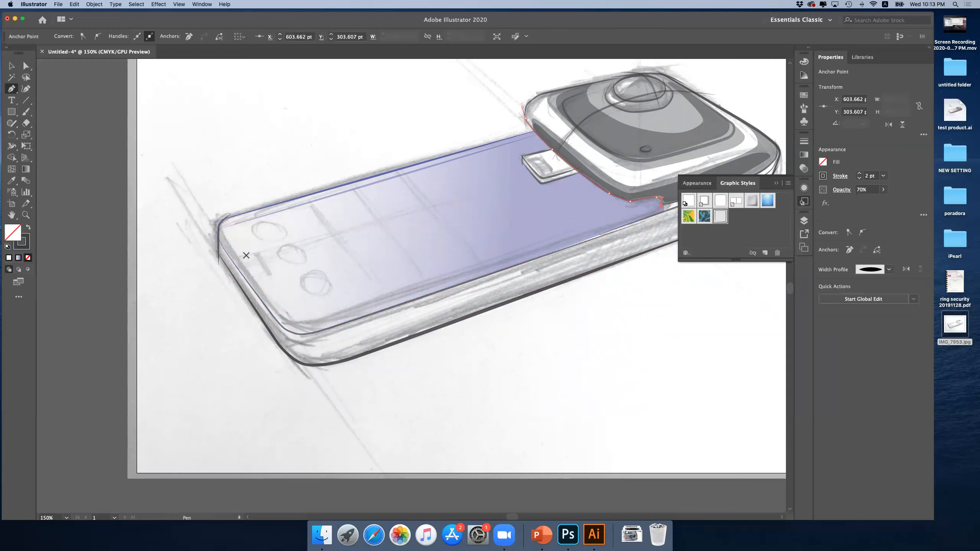
- Make the marker layer active and lock the light weight layer and Layer 4
click(806, 221)
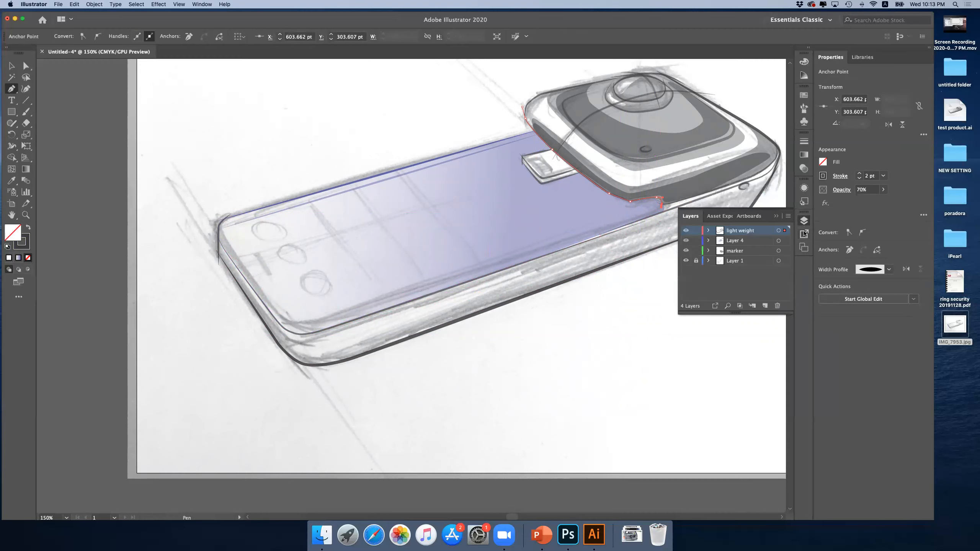
click(745, 251)
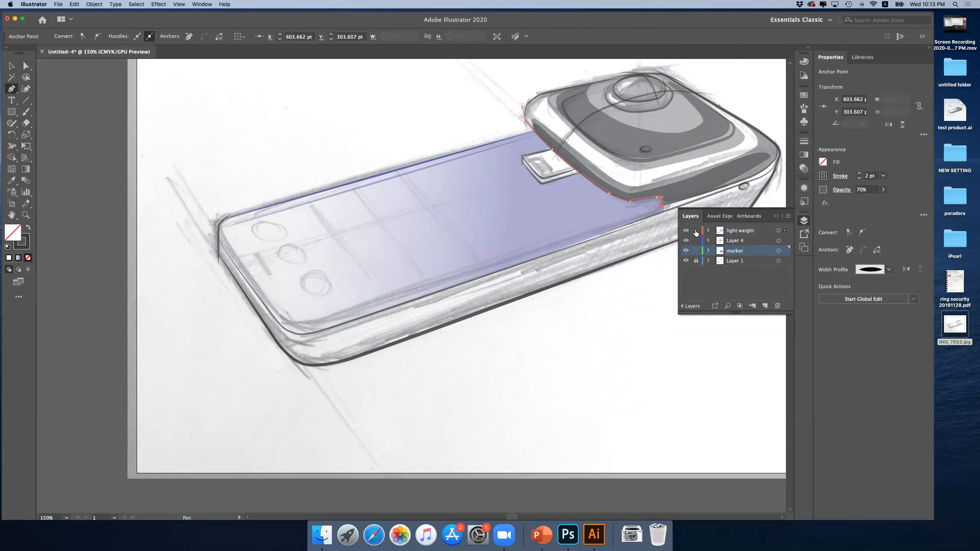
click(695, 231)
click(696, 240)
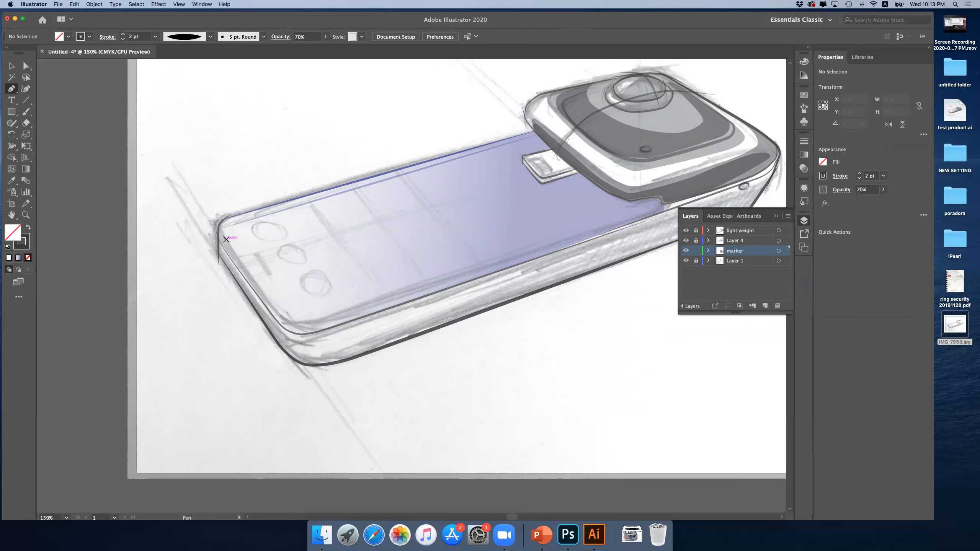
- Draw a closed, narrow pen shape about 506 pt wide and 145 pt high along the top face's near edge and rounded front corner
click(227, 239)
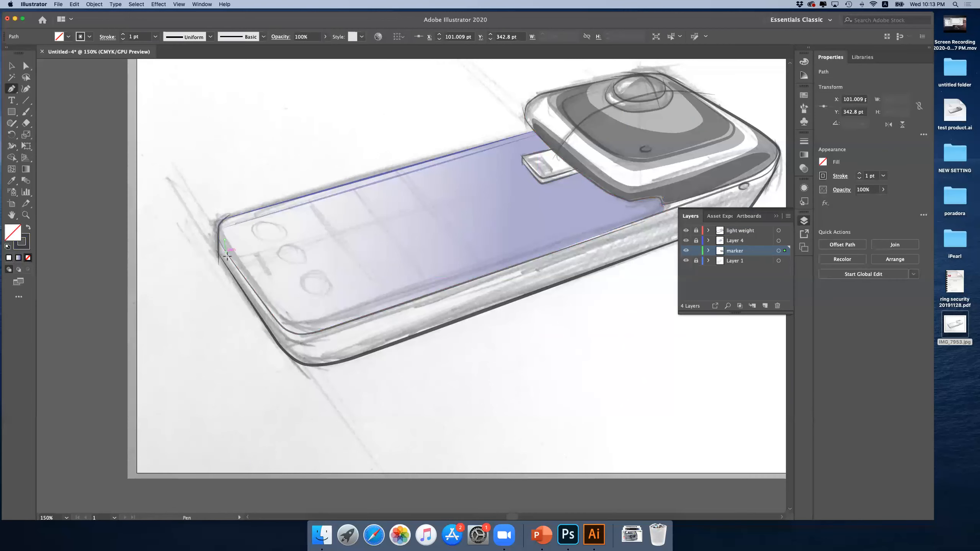
drag(277, 321, 307, 335)
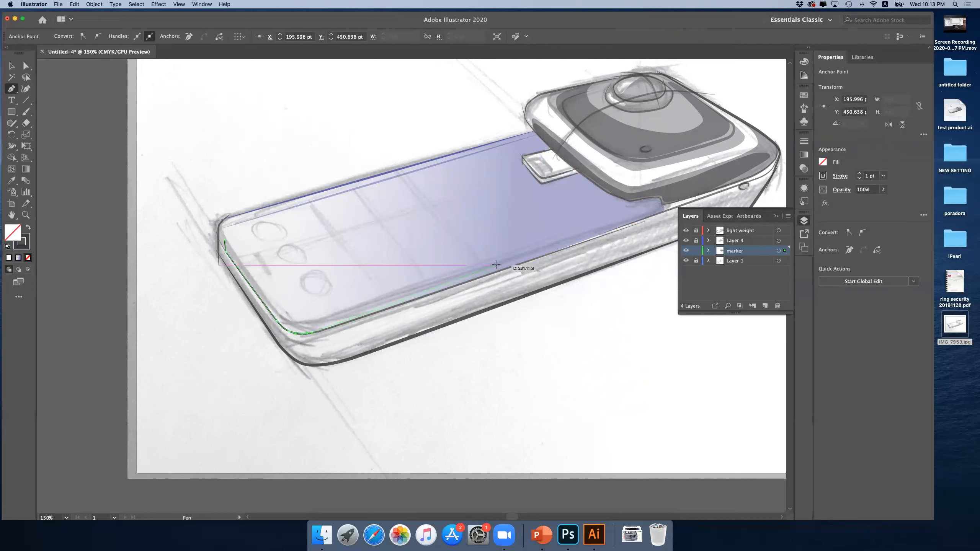
drag(413, 300, 417, 299)
drag(518, 265, 526, 259)
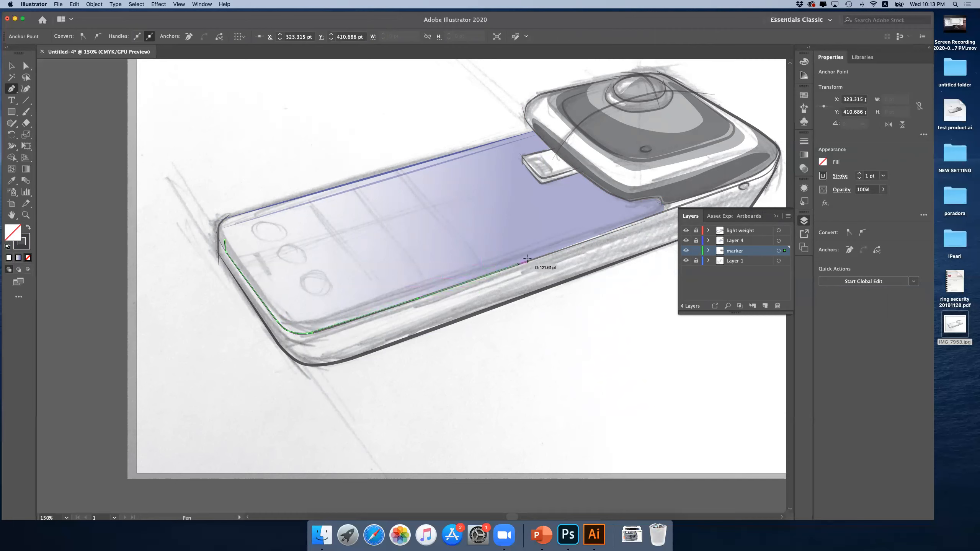
click(550, 254)
click(662, 214)
click(663, 207)
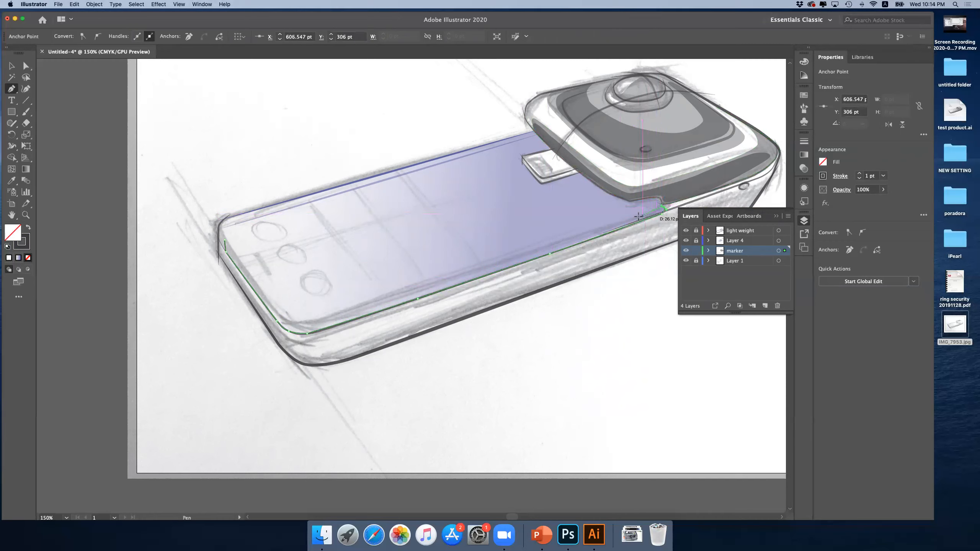
click(441, 284)
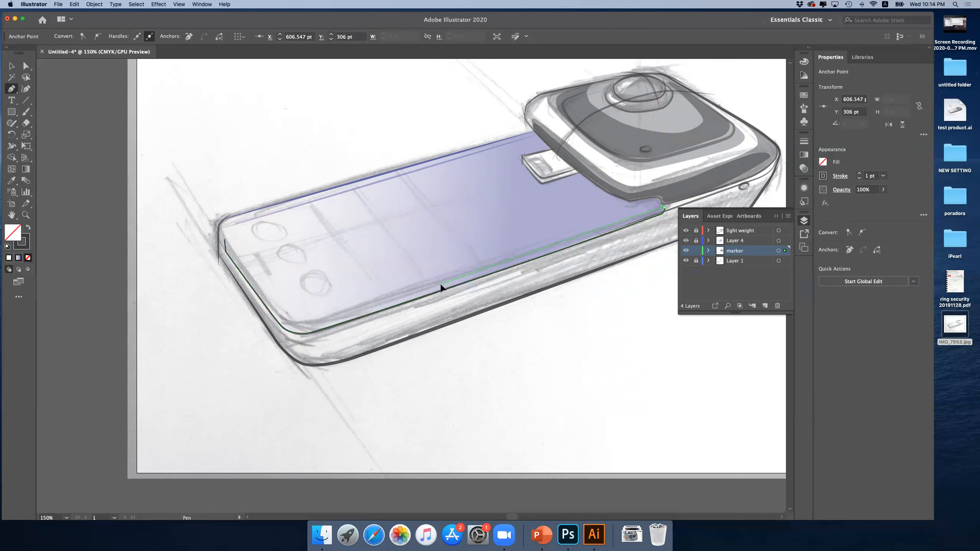
click(339, 318)
drag(306, 327, 283, 322)
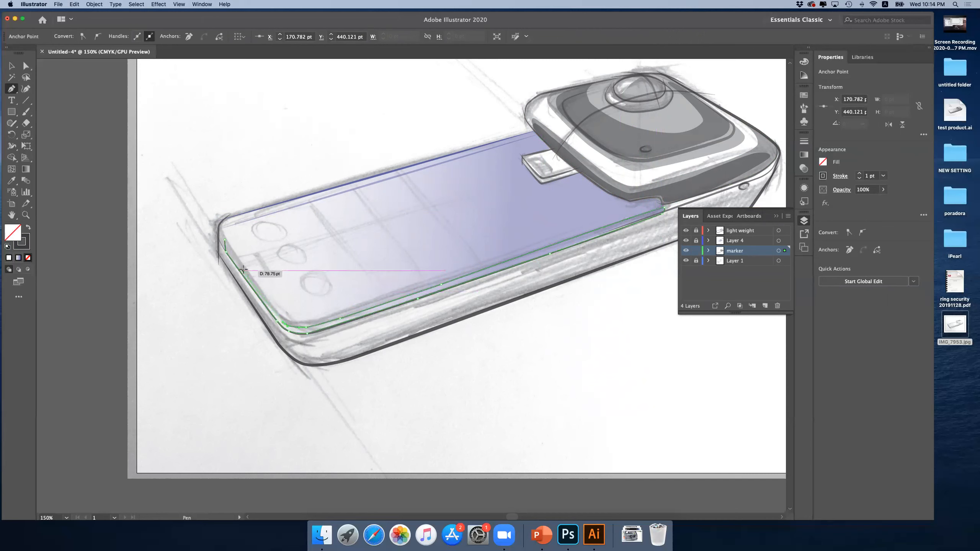
drag(244, 267, 229, 243)
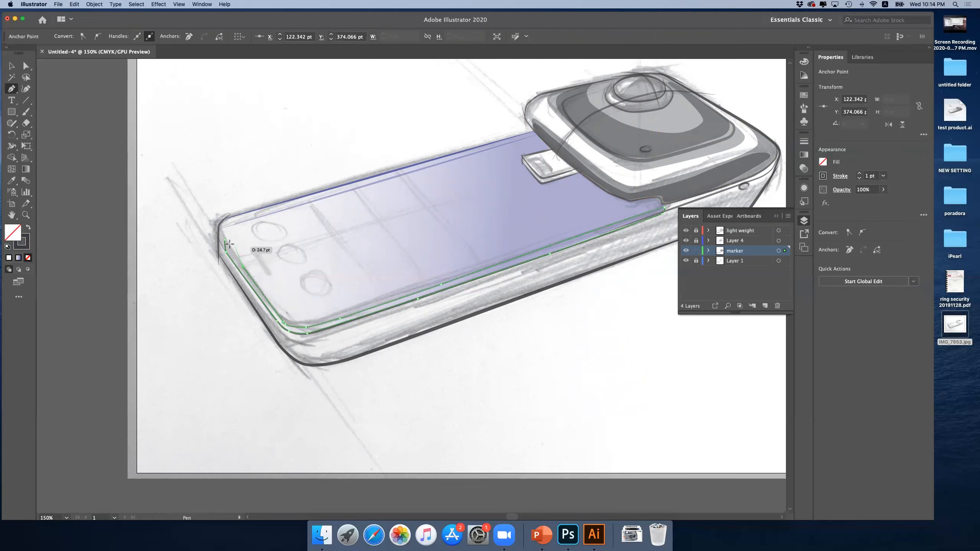
click(225, 240)
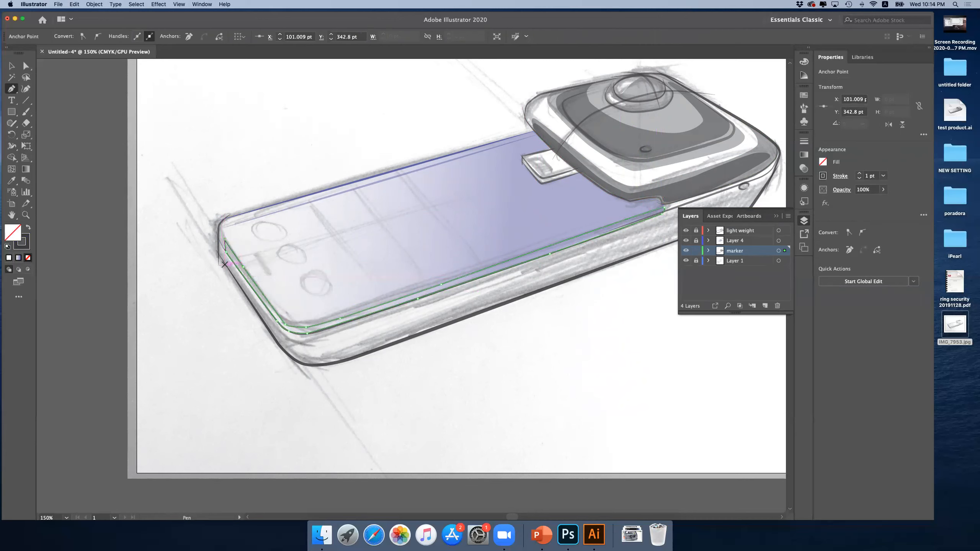
- Remove the edge strip's stroke and fill it with dark blue
key(v)
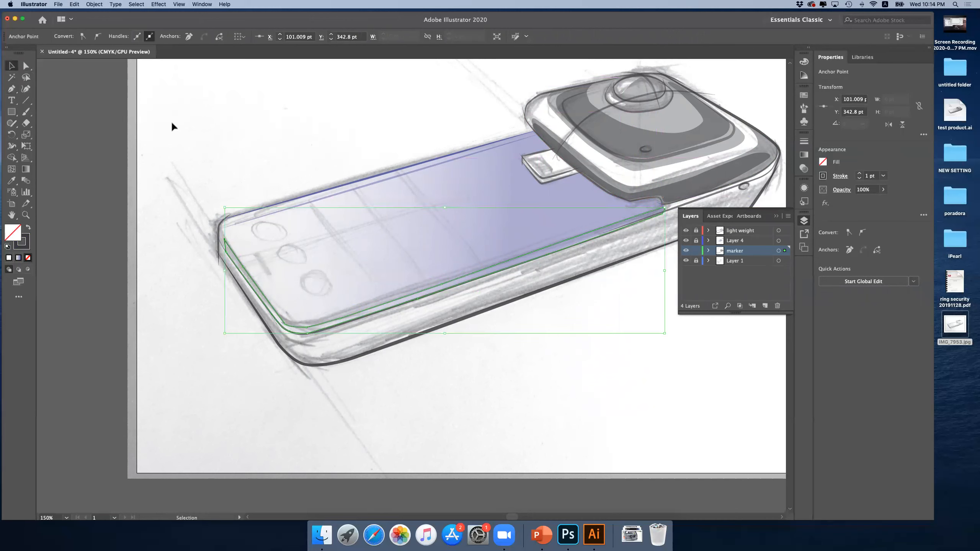
click(281, 284)
click(267, 295)
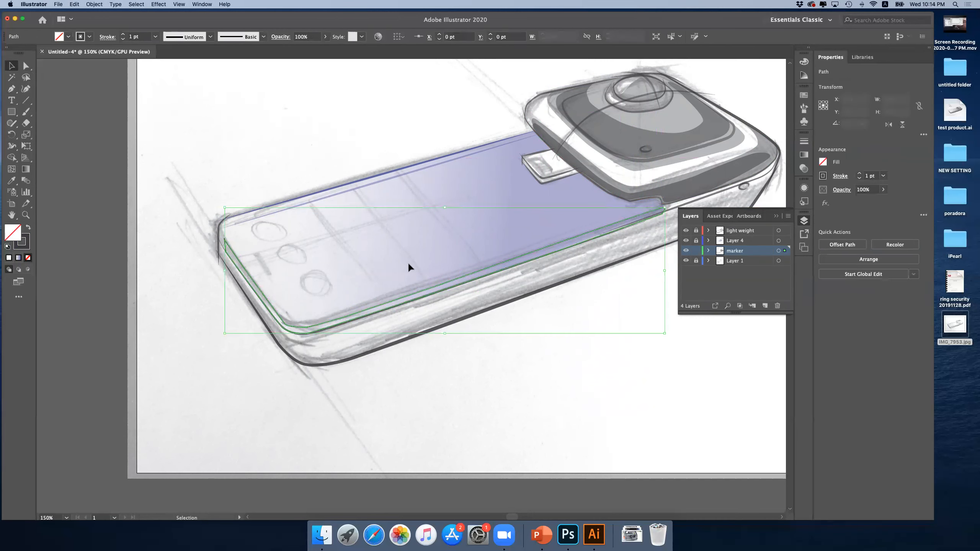
click(823, 176)
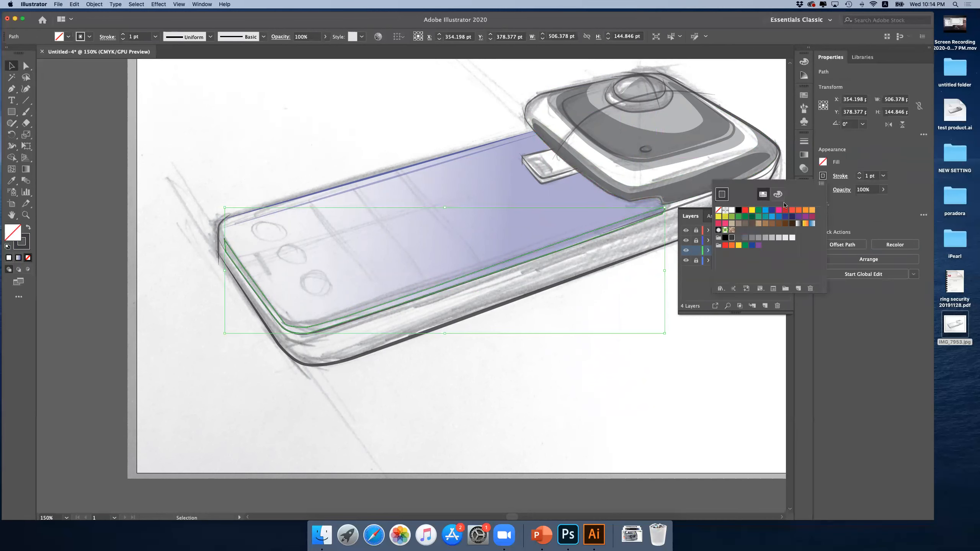
click(718, 210)
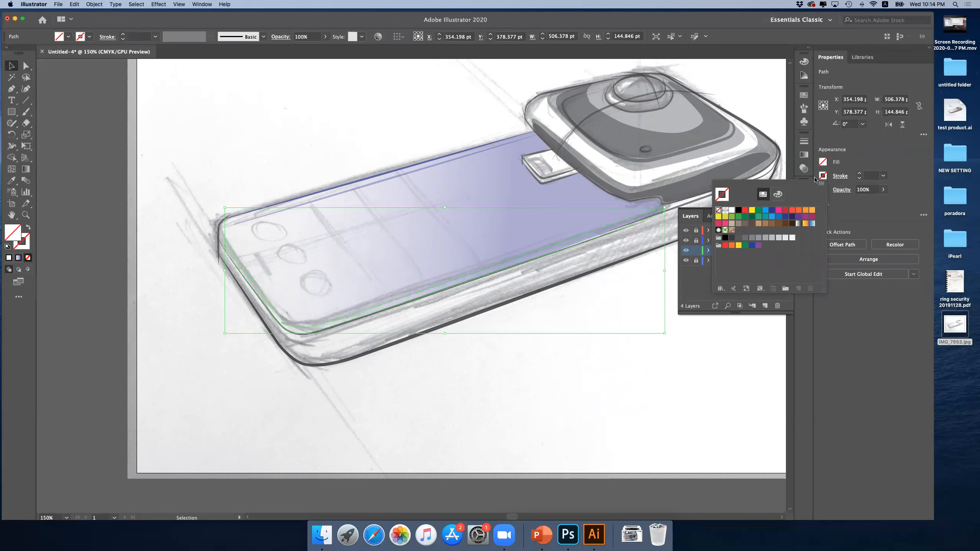
click(19, 258)
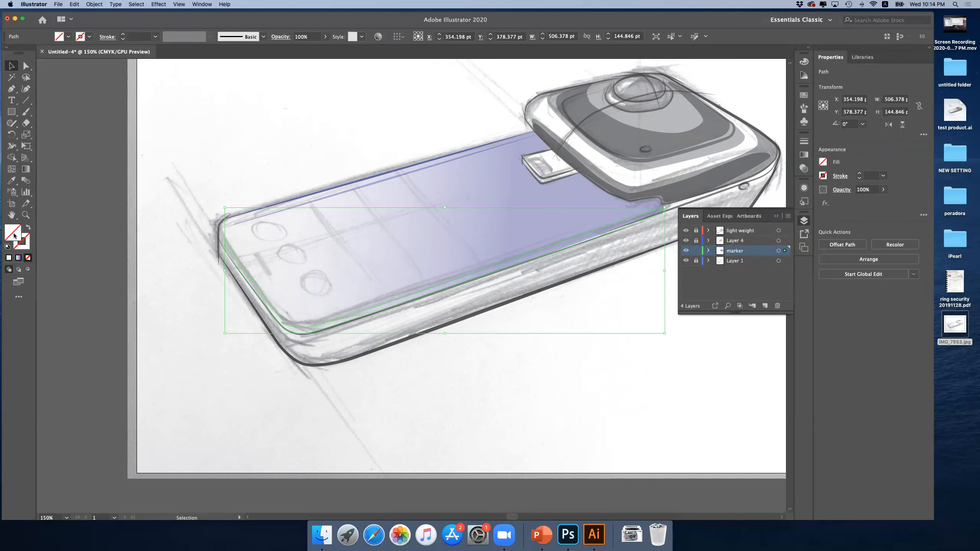
click(823, 162)
click(786, 203)
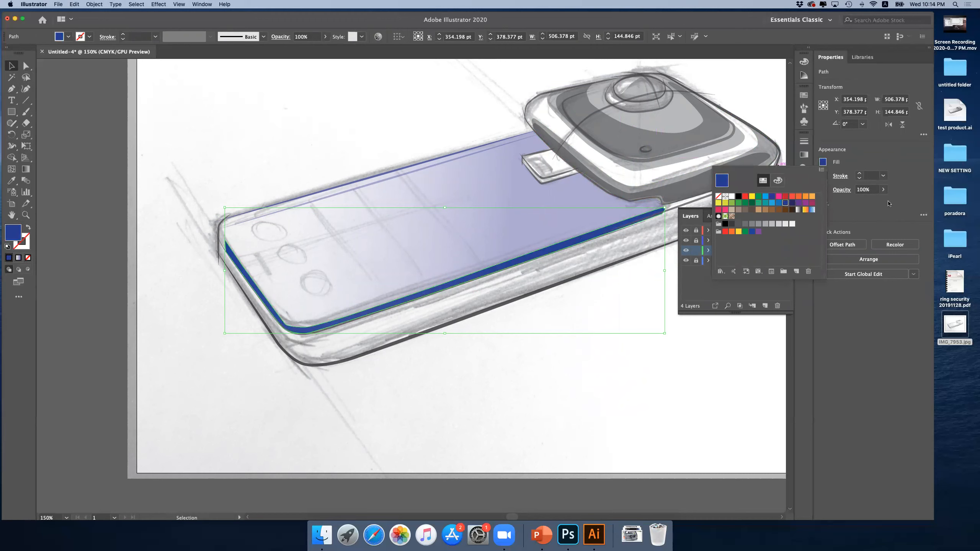
- Lower the blue edge strip's opacity to 35% and deselect it
click(885, 189)
click(885, 191)
drag(882, 202, 865, 204)
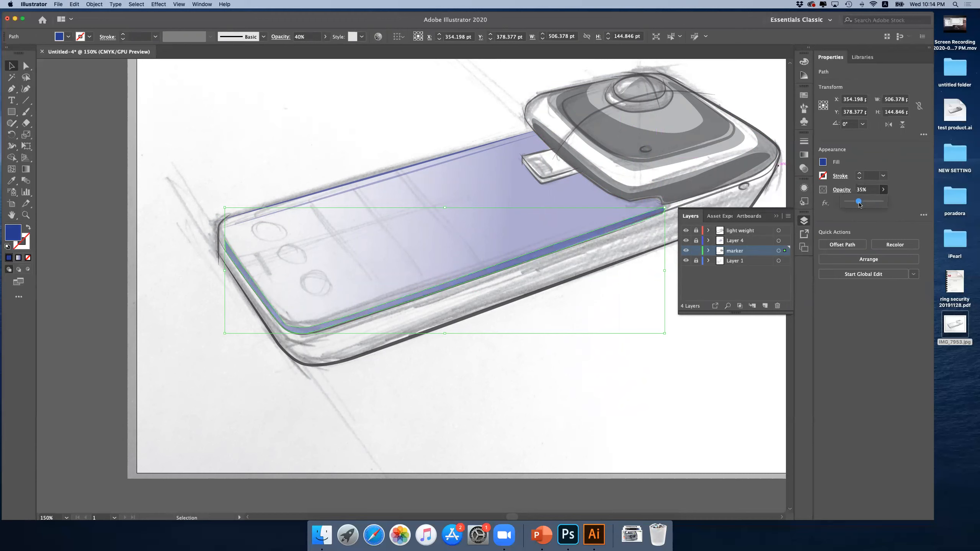
click(347, 139)
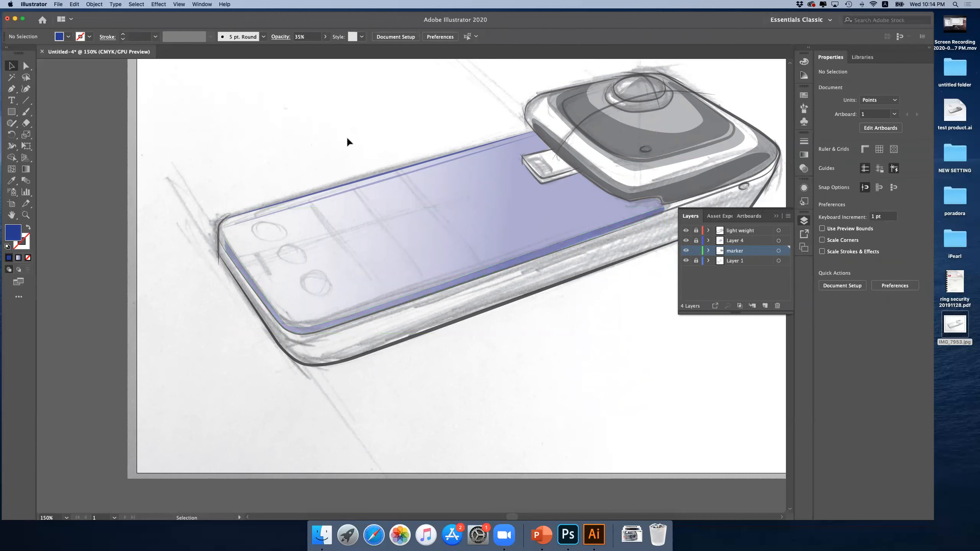
- Lower the blue edge strip's opacity to 19% and deselect it
click(507, 271)
click(883, 191)
click(850, 202)
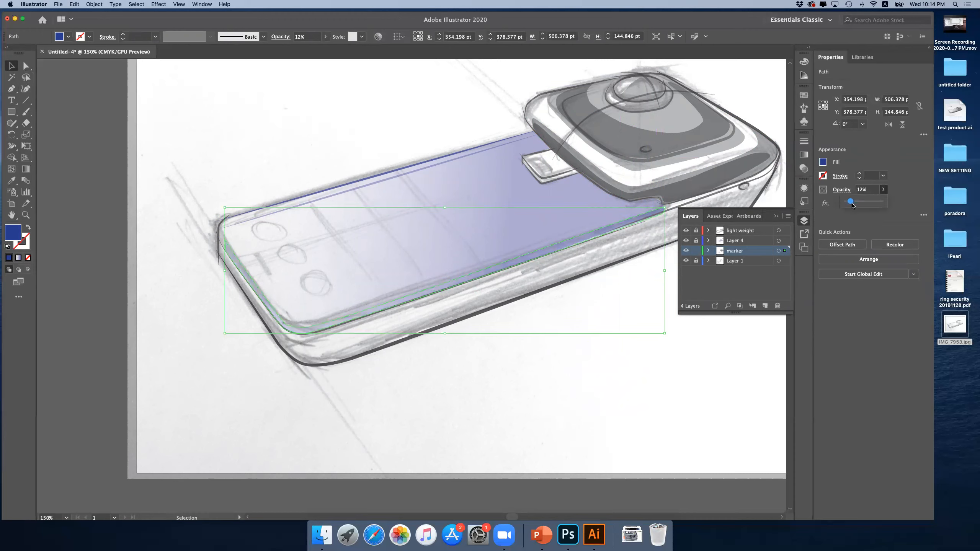
click(392, 130)
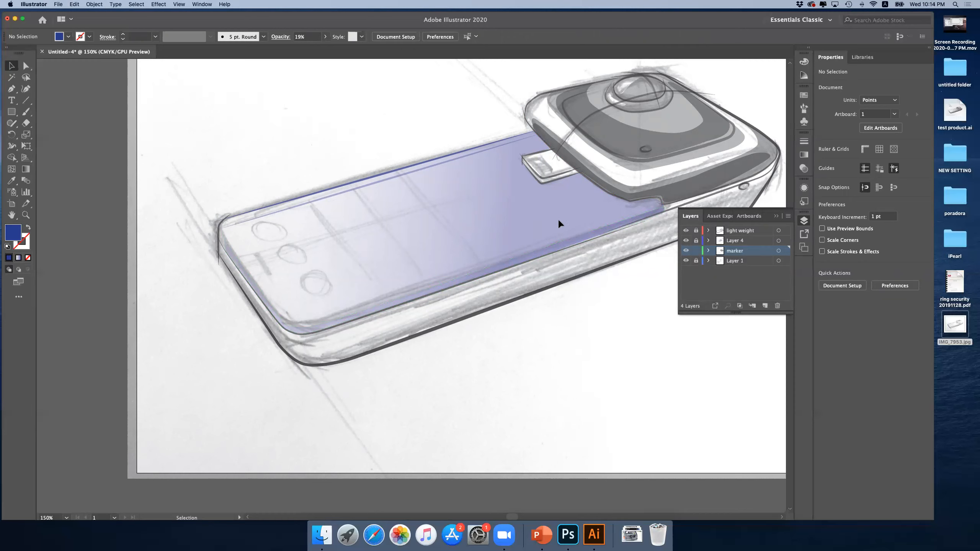
- Examine the blue edge strip against the whole product rendering, from a full artboard view back to a close view of the body
click(574, 244)
key(z)
alt+click(489, 289)
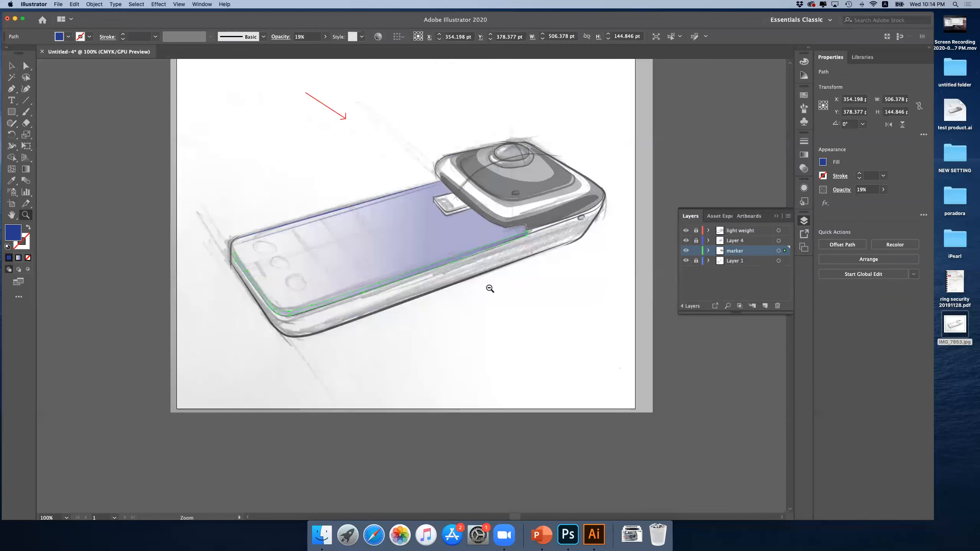
alt+click(490, 289)
key(v)
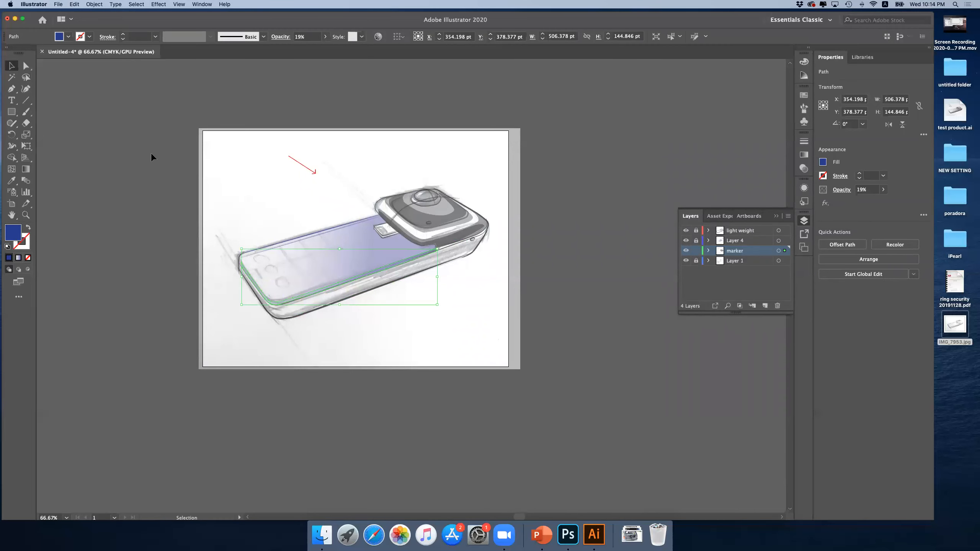
click(400, 317)
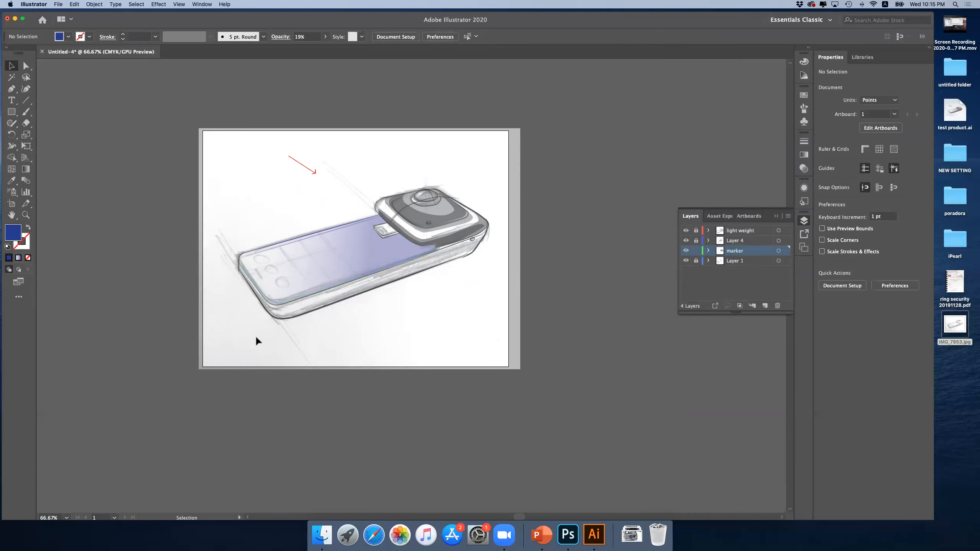
click(26, 215)
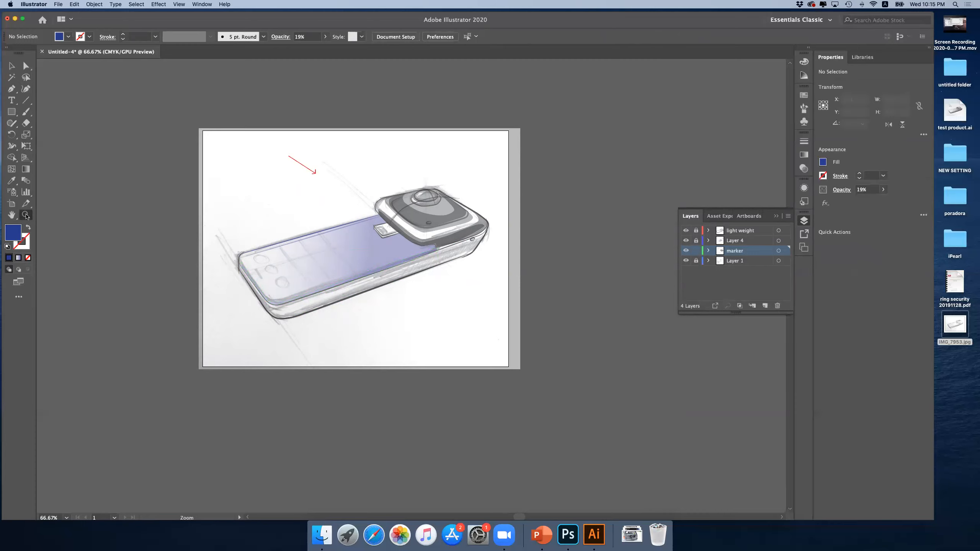
click(378, 286)
click(363, 283)
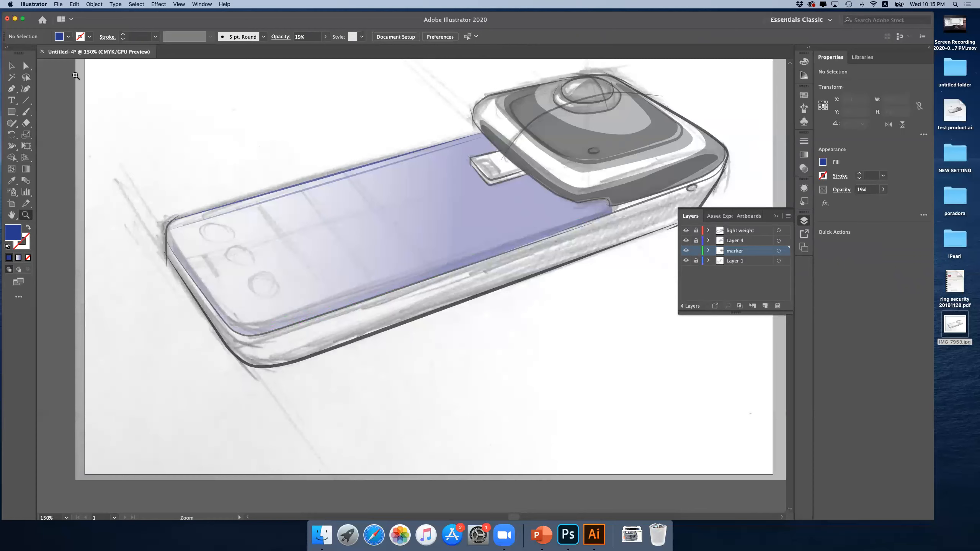
- Check the contents of the light weight layer and Layer 4 by toggling their visibility, and unlock Layer 4 for editing
click(12, 89)
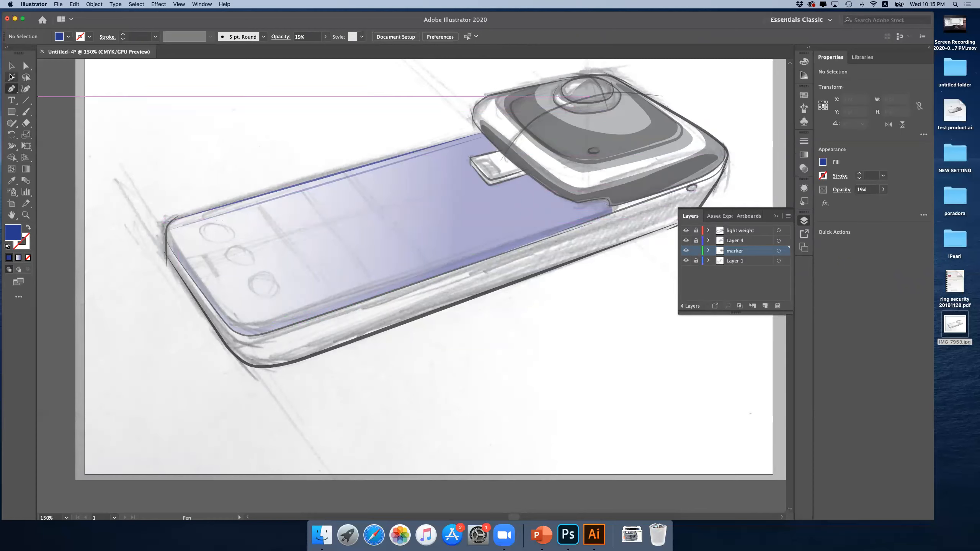
click(11, 65)
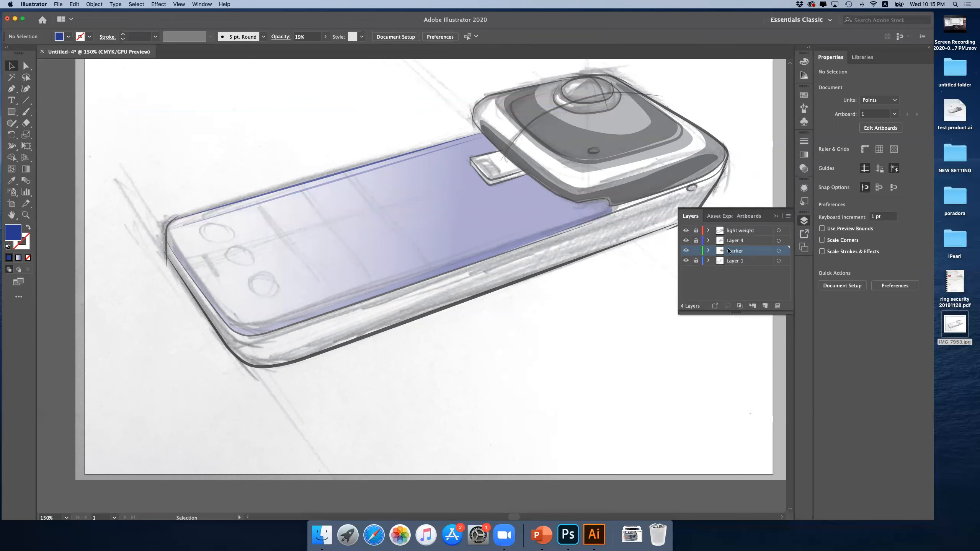
click(734, 233)
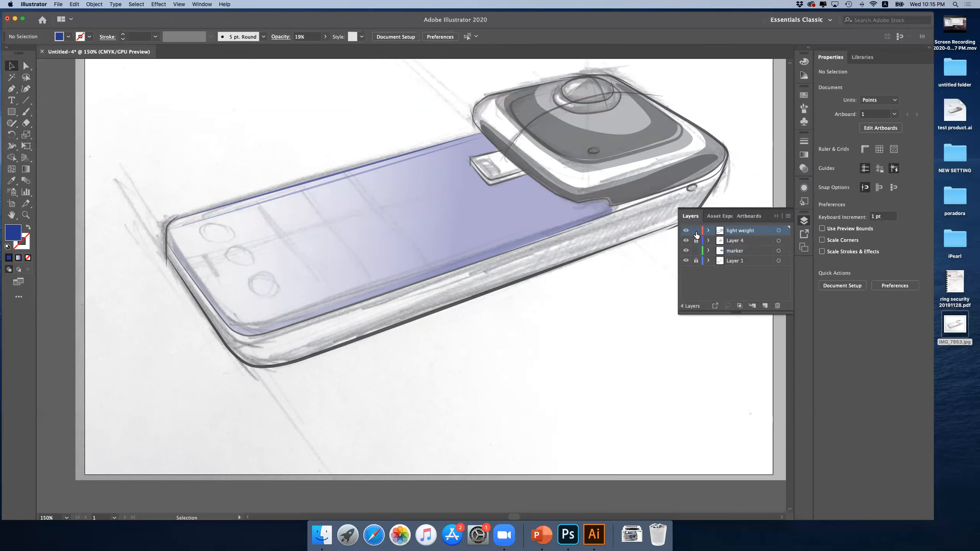
click(686, 230)
click(686, 231)
click(686, 240)
click(686, 240)
click(732, 241)
click(695, 241)
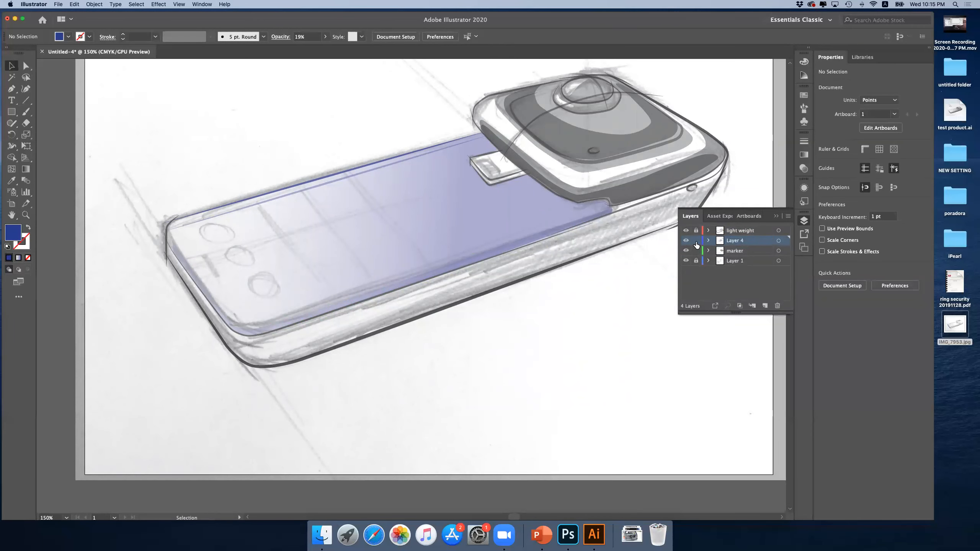
- Duplicate the gradient top-face shape in place, directly in front of the original
click(424, 204)
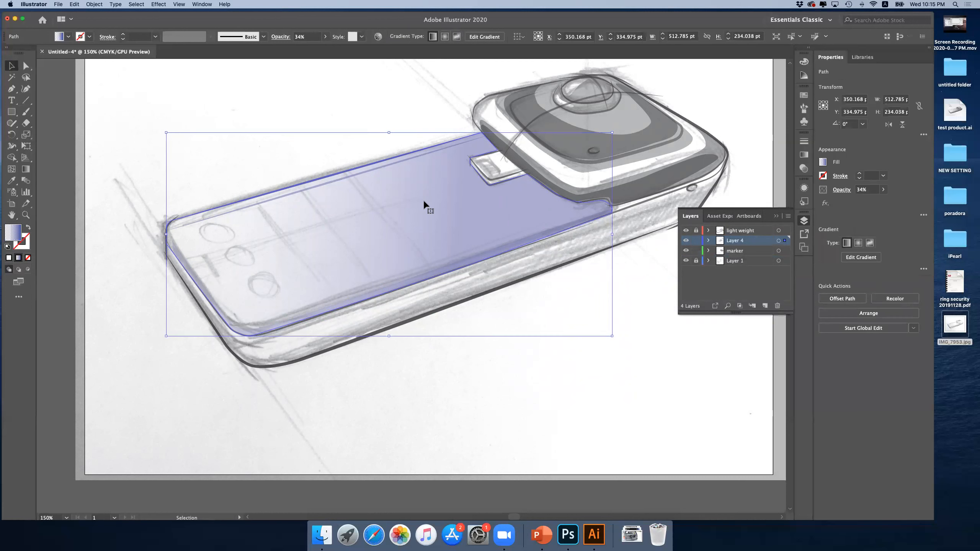
key(super+c)
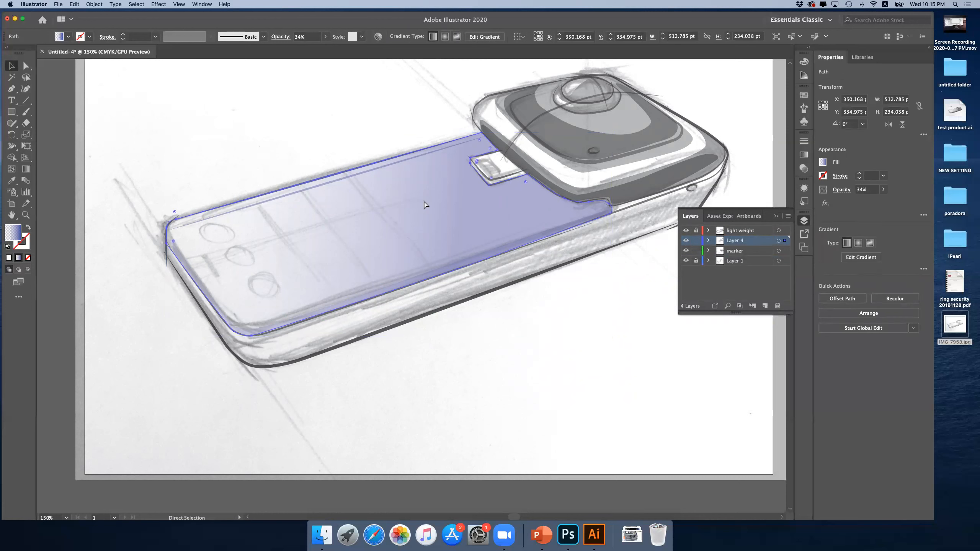
key(super+f)
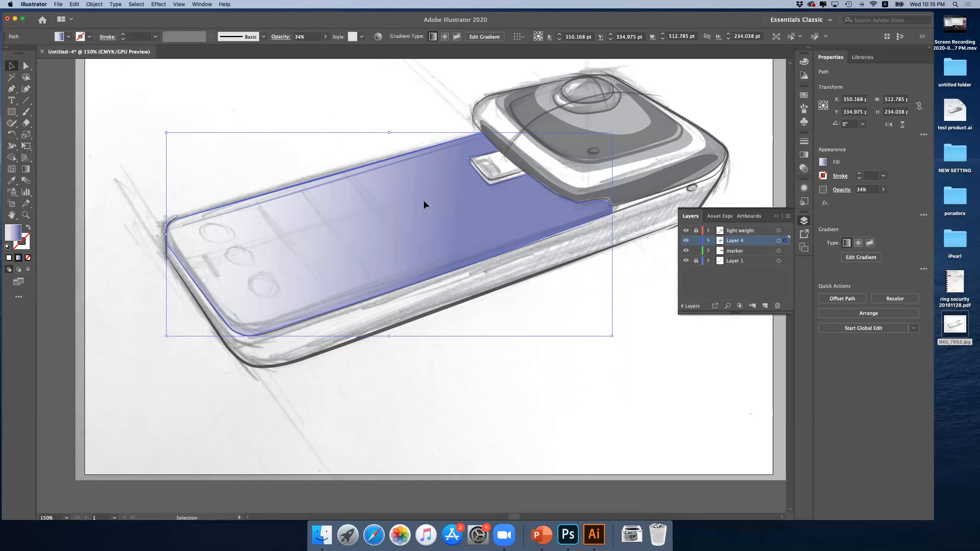
- Try moving one of the overlapping top-face shapes away from the body, and undo the changes back to the stacked copies
drag(423, 200, 426, 227)
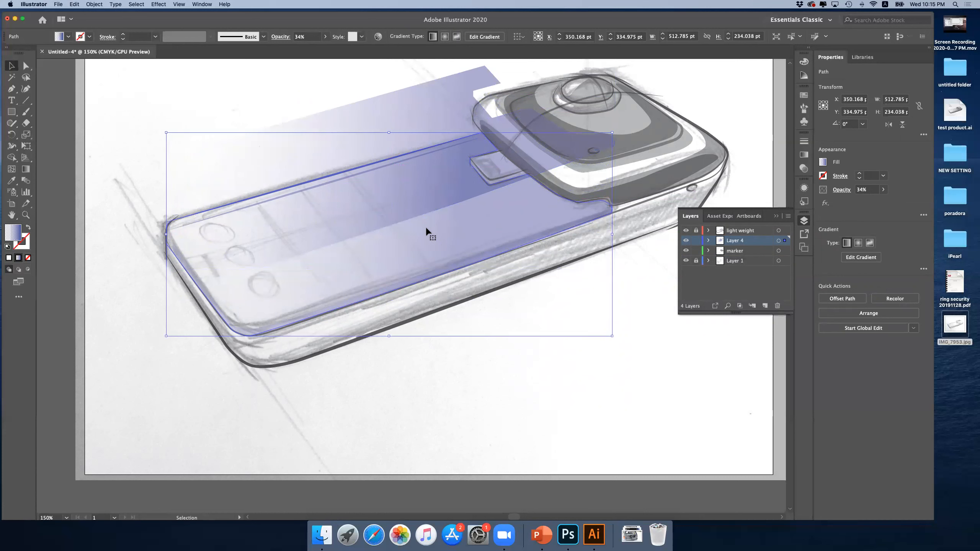
click(422, 117)
key(a)
key(super+z)
key(super+z)
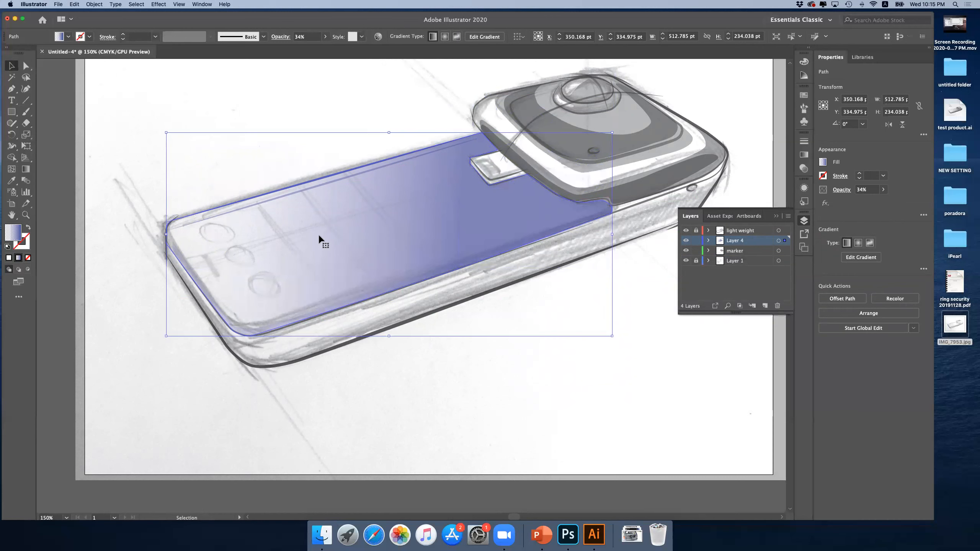
- Delete the duplicate top face's anchor points at its upper corner beside the camera head and around the small tab cutout
click(11, 88)
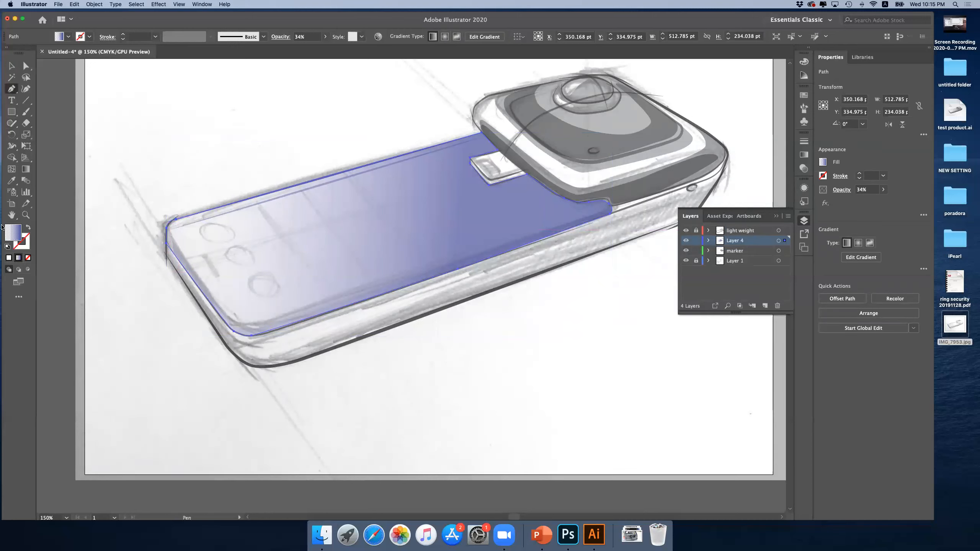
click(26, 214)
click(302, 323)
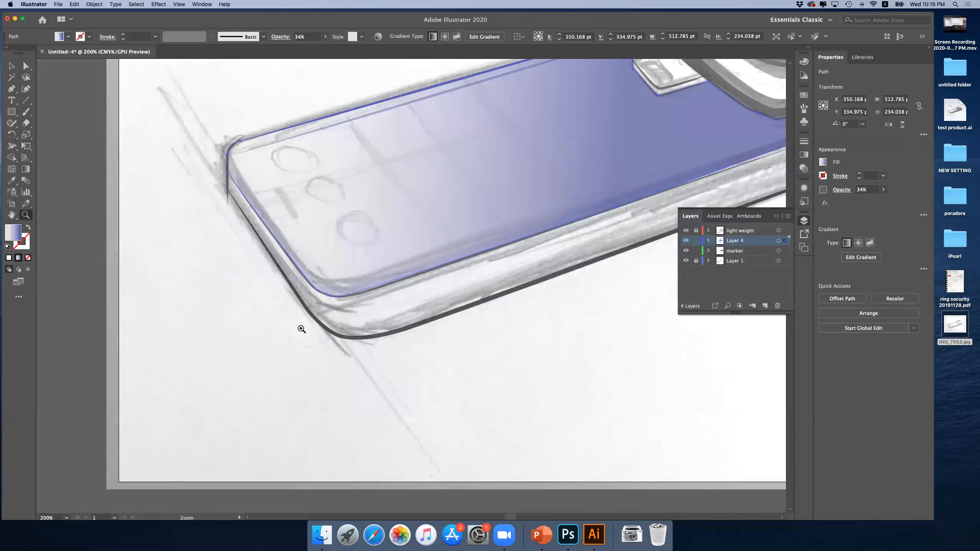
click(12, 88)
scroll(418, 311, up, 1)
scroll(417, 311, up, 2)
scroll(418, 311, right, 2)
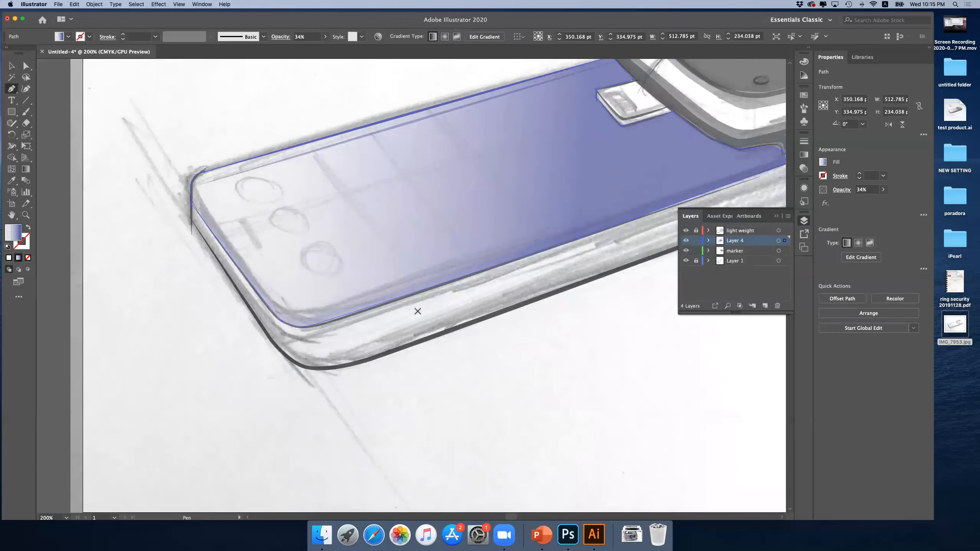
scroll(417, 311, up, 1)
scroll(418, 311, right, 1)
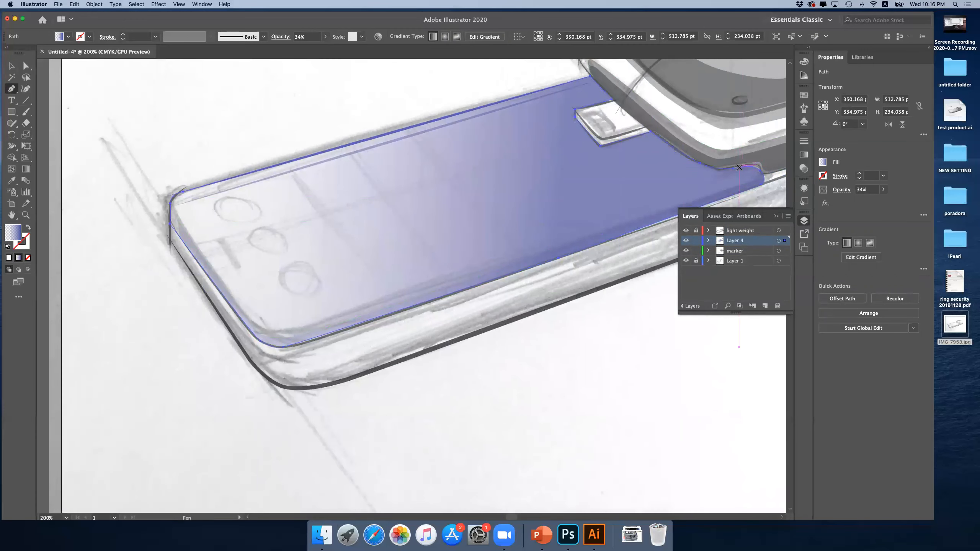
scroll(730, 173, up, 1)
scroll(730, 173, right, 2)
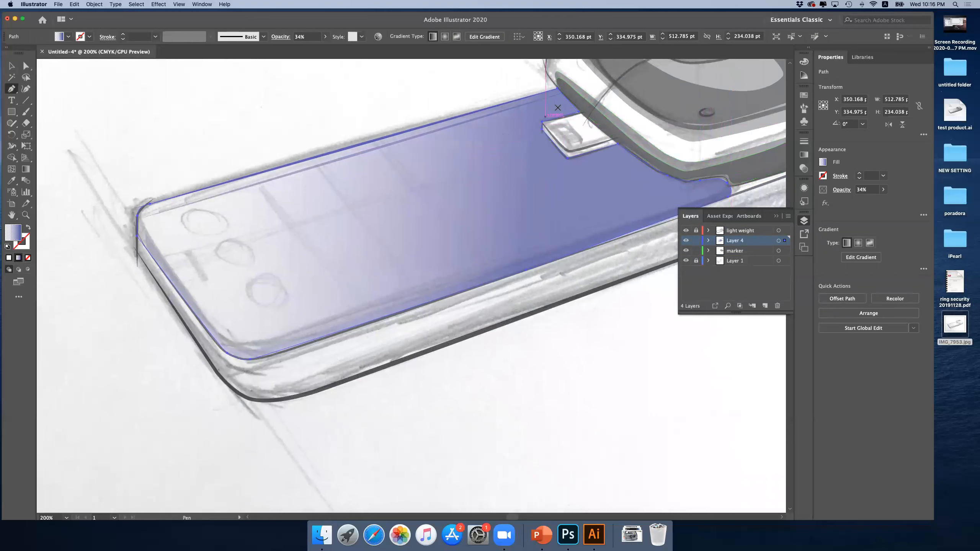
click(557, 89)
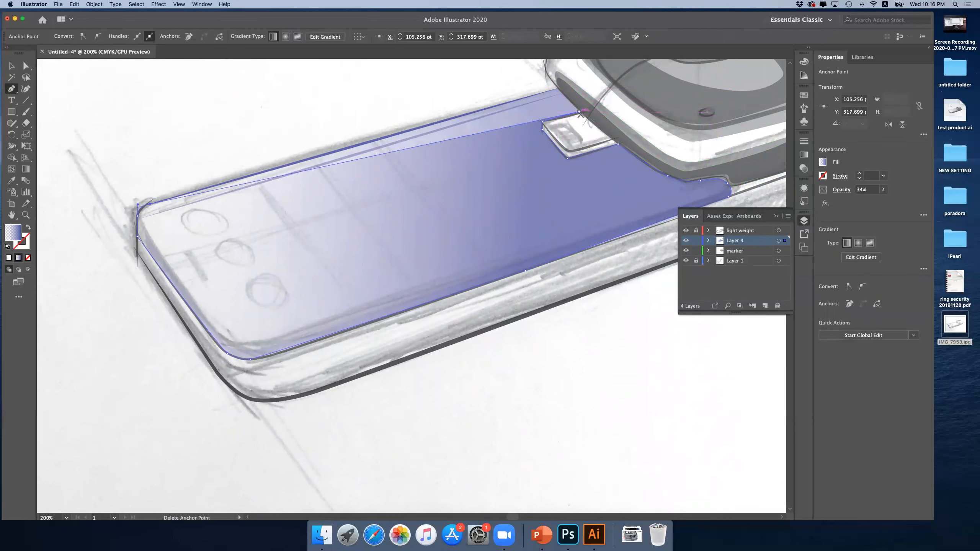
click(542, 122)
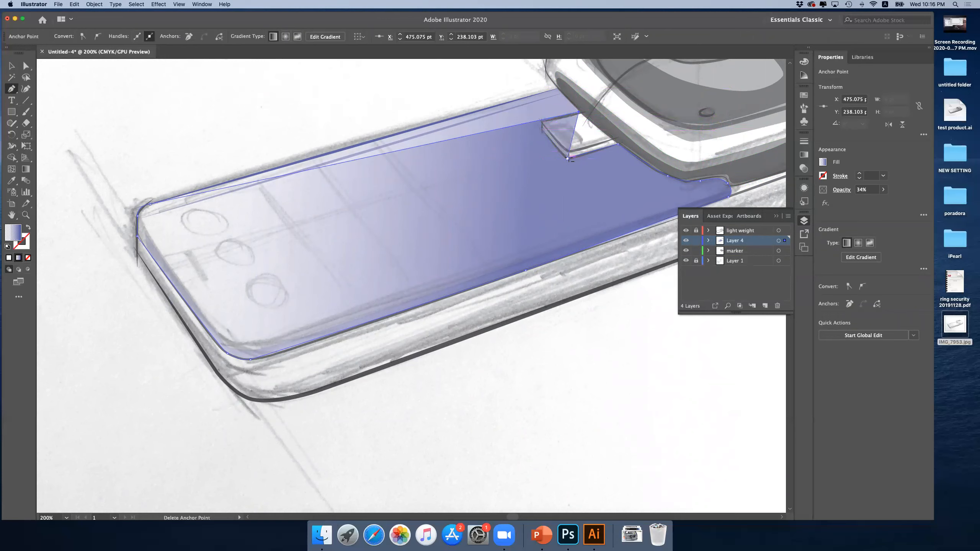
click(567, 158)
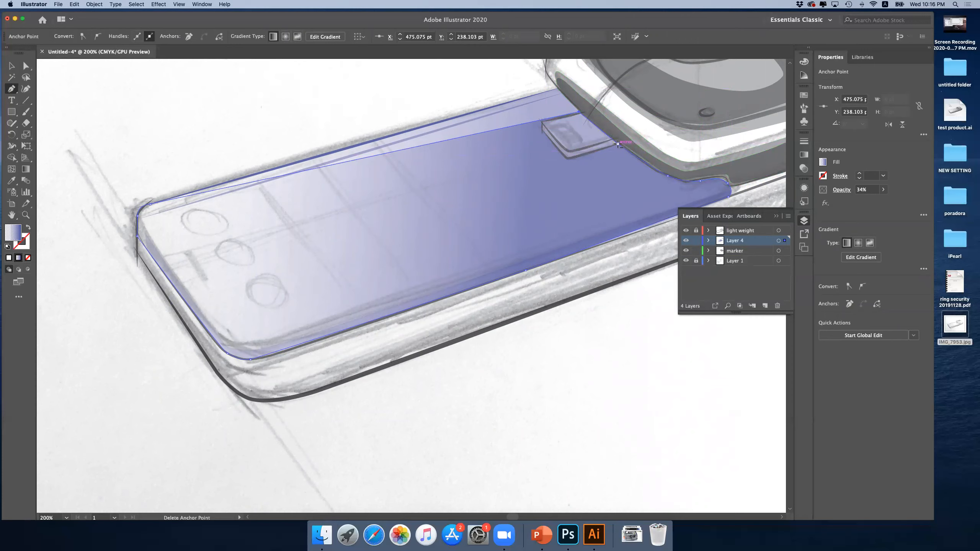
click(618, 143)
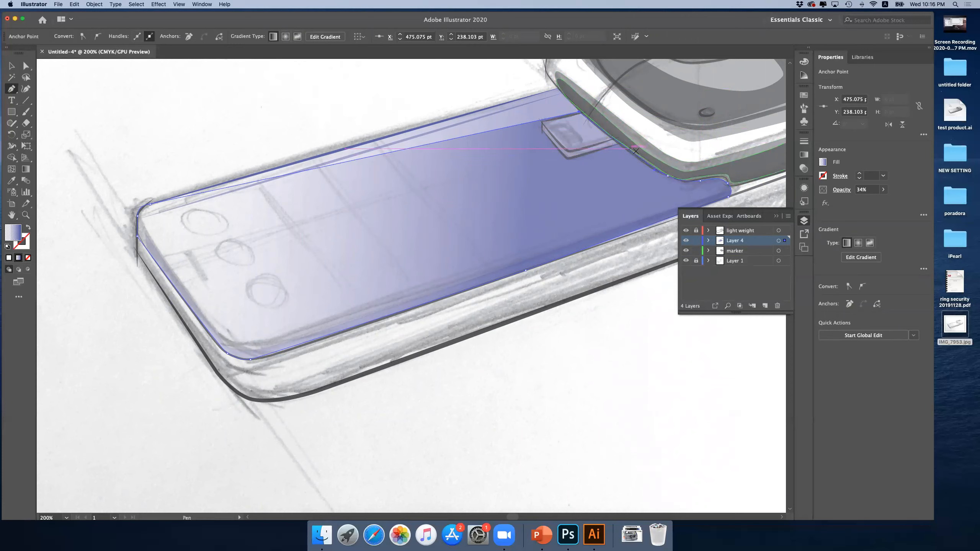
- Delete the duplicate's remaining anchor points along the camera head's curved edge and at the lower corner beneath it
click(668, 176)
click(701, 182)
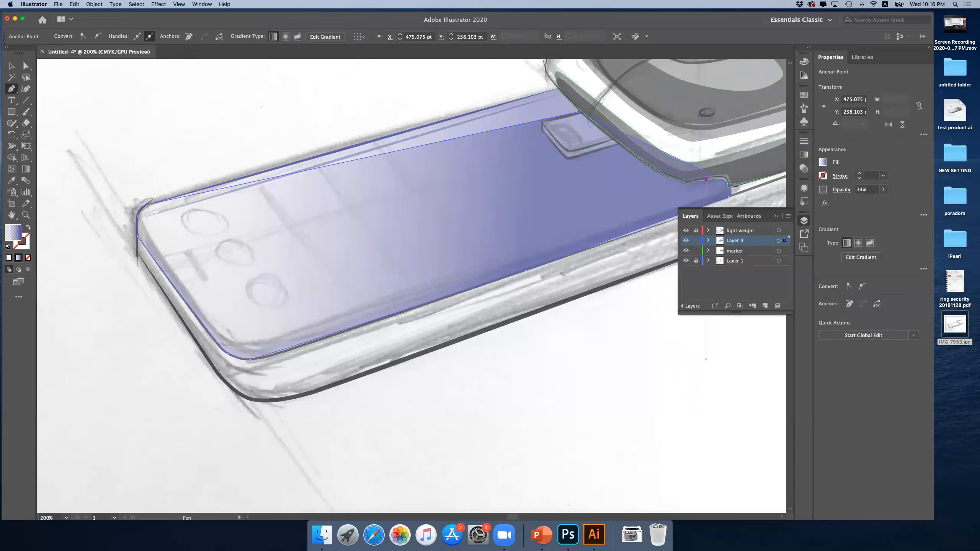
click(727, 183)
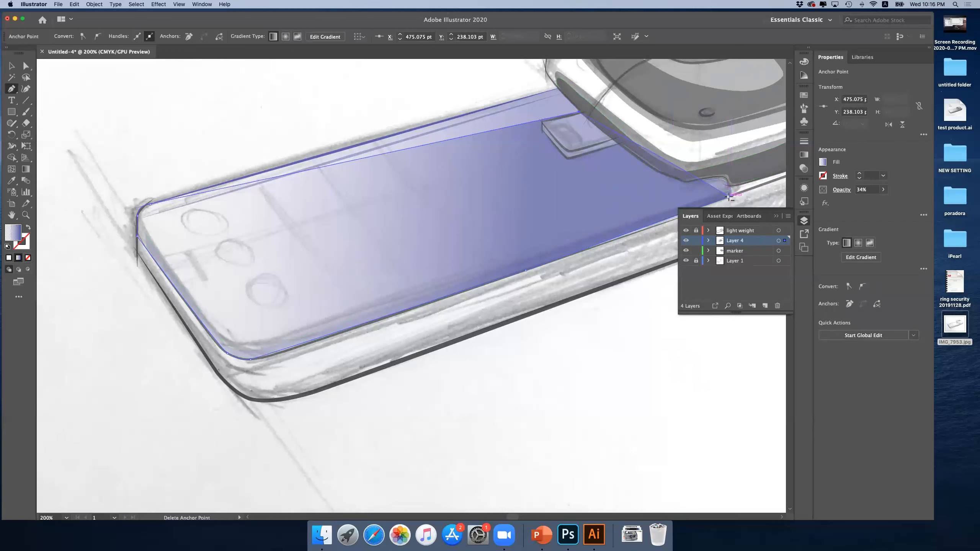
click(728, 197)
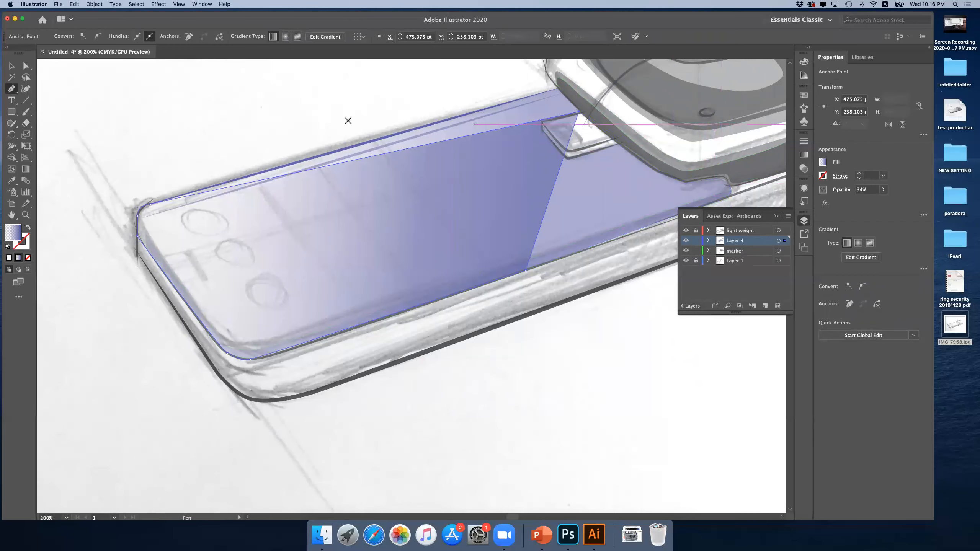
- Move the duplicate's two end anchor points onto the body's upper and lower edges, forming a vertical end at about X 380 pt
click(25, 66)
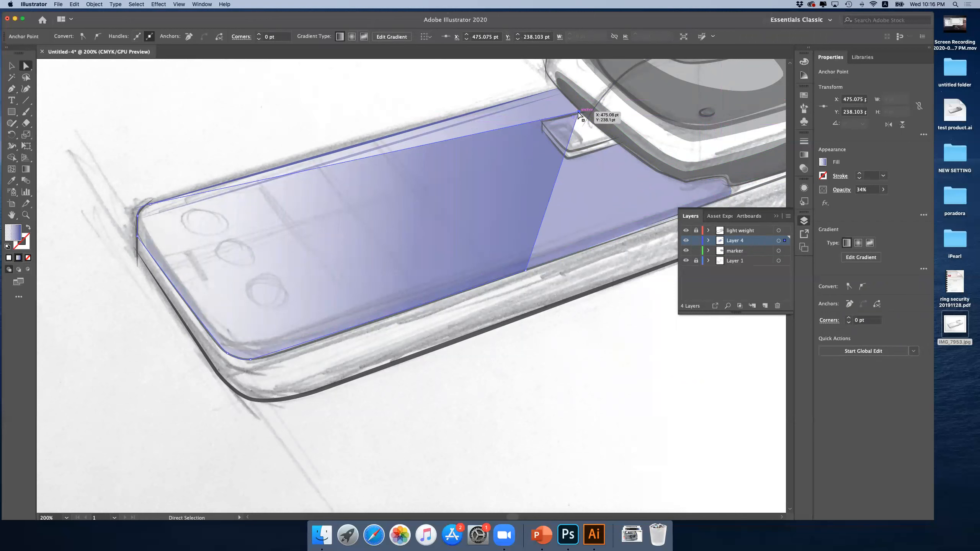
drag(580, 114, 467, 118)
drag(525, 272, 469, 290)
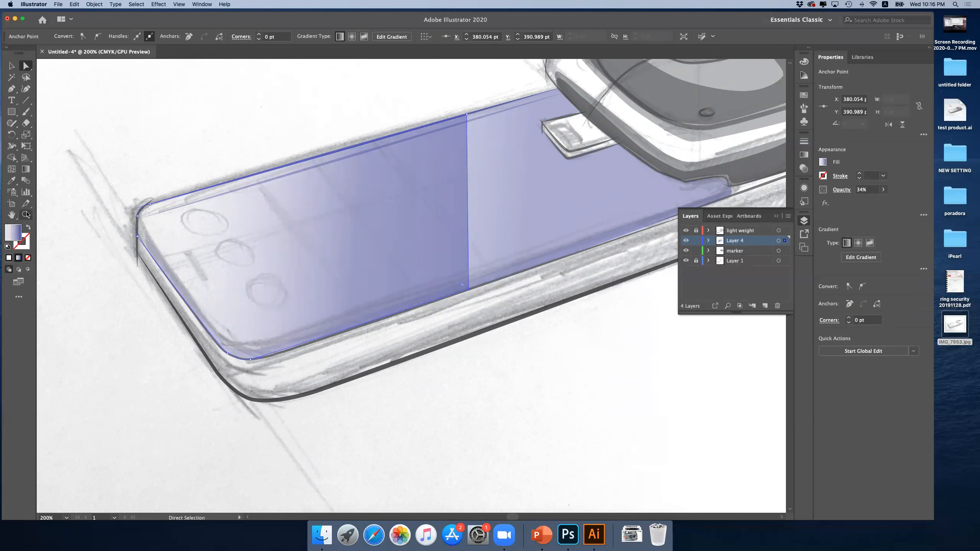
- Fill the shortened top-face duplicate with white and deselect it to judge it against the whole rendering
click(824, 163)
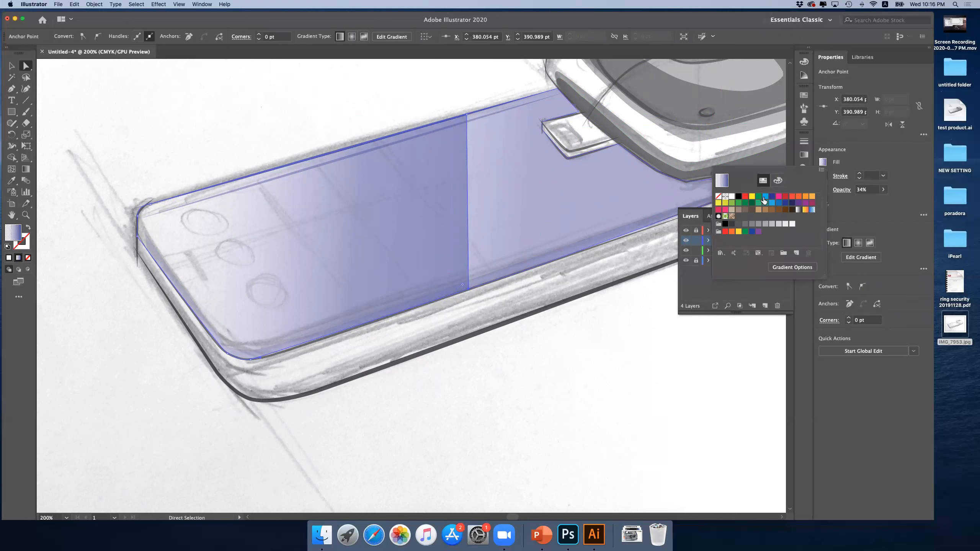
click(732, 196)
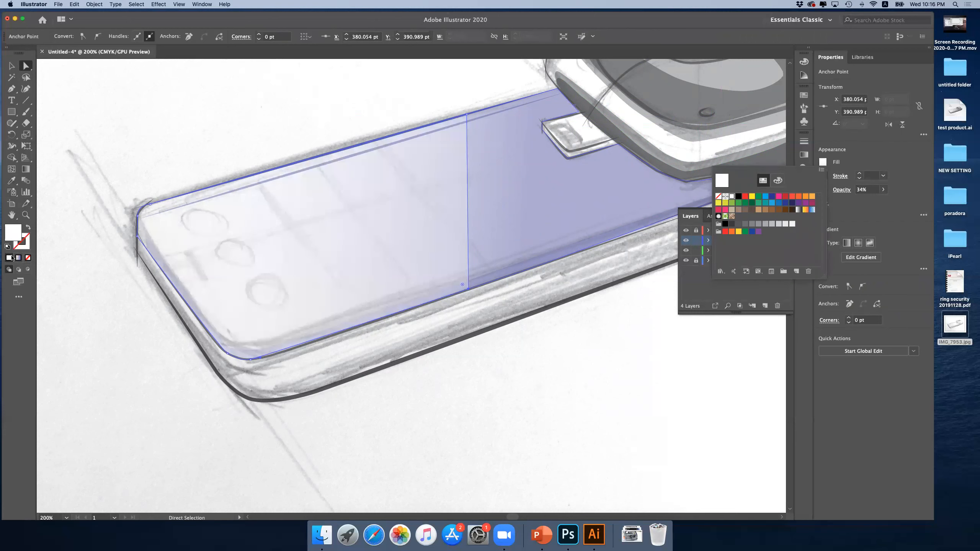
key(Escape)
alt+click(351, 302)
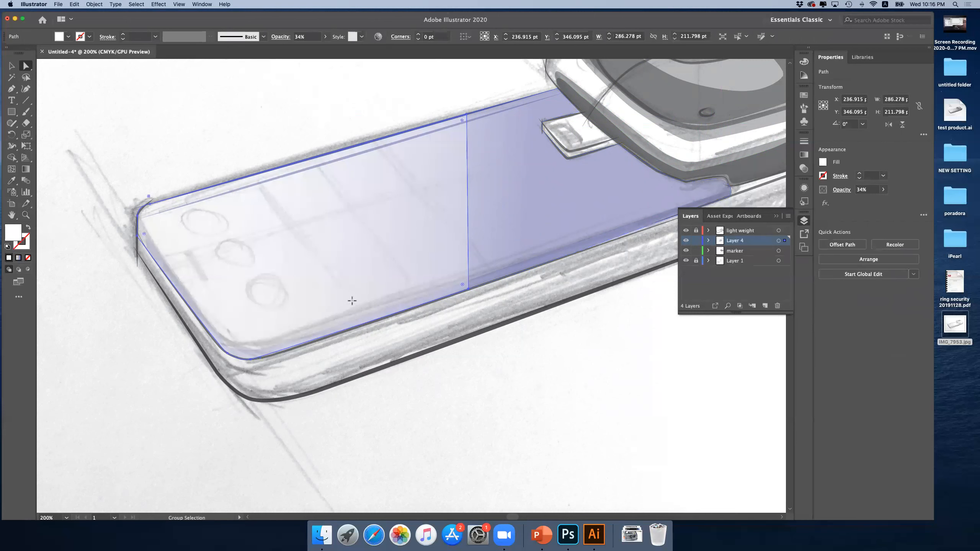
click(26, 215)
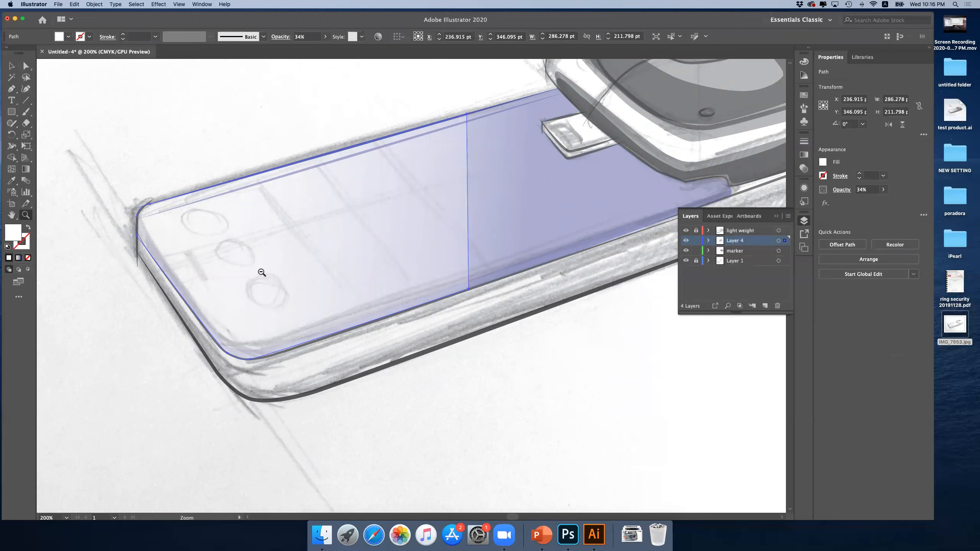
alt+click(378, 298)
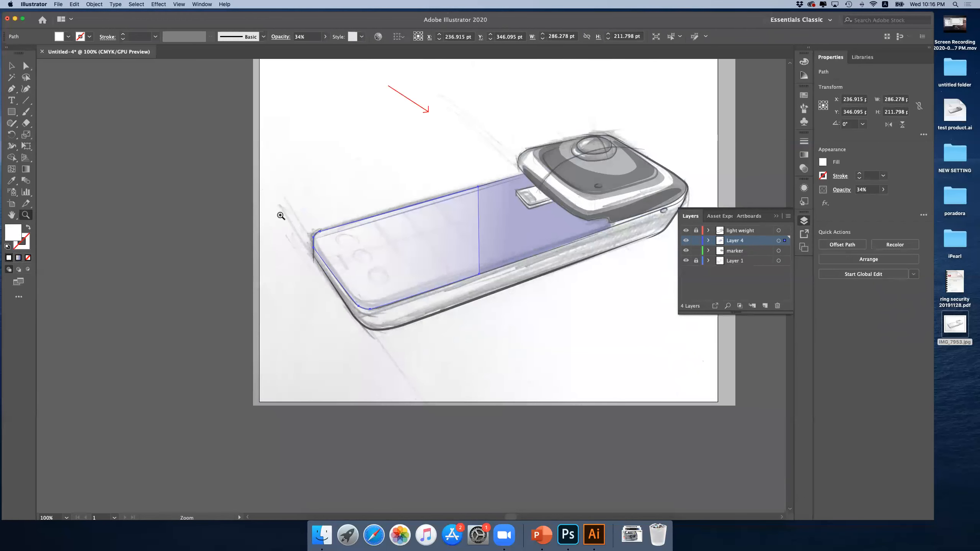
click(12, 65)
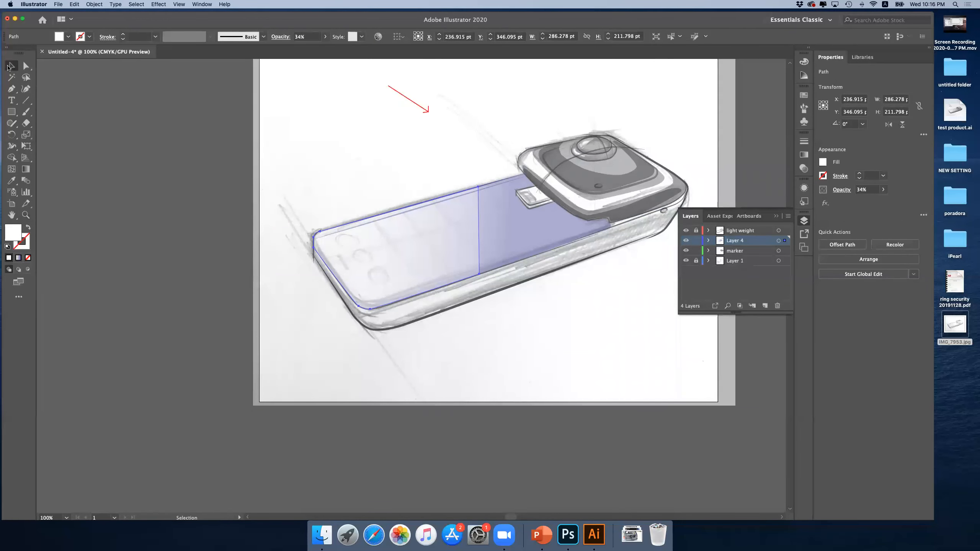
click(92, 103)
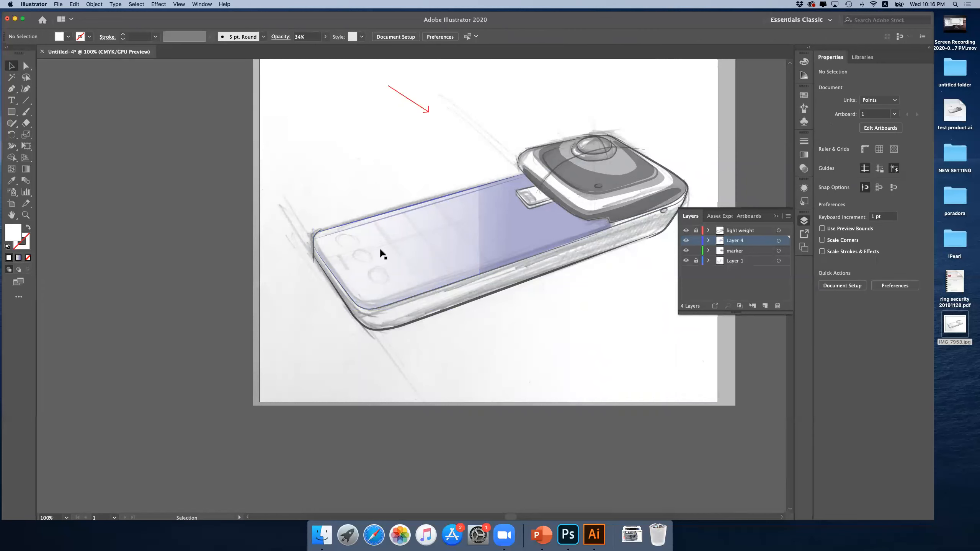
- Shorten the white shape to about 165 pt wide by moving its vertical end's two anchor points together along the body
click(424, 254)
click(26, 66)
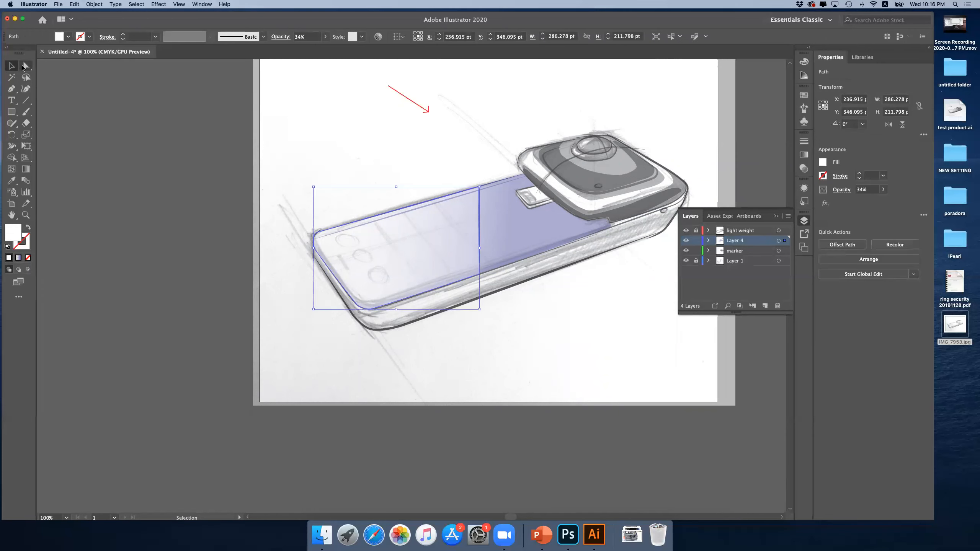
click(478, 188)
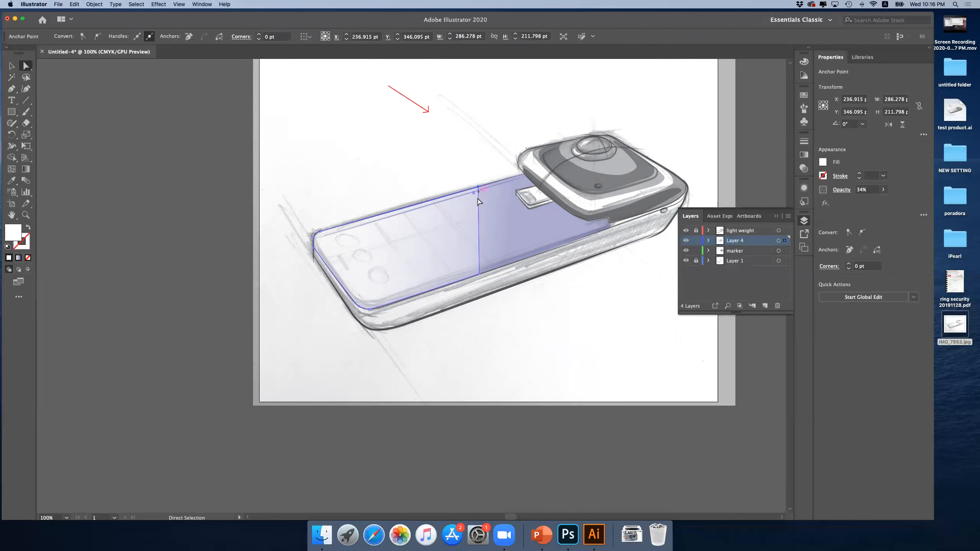
shift+click(480, 275)
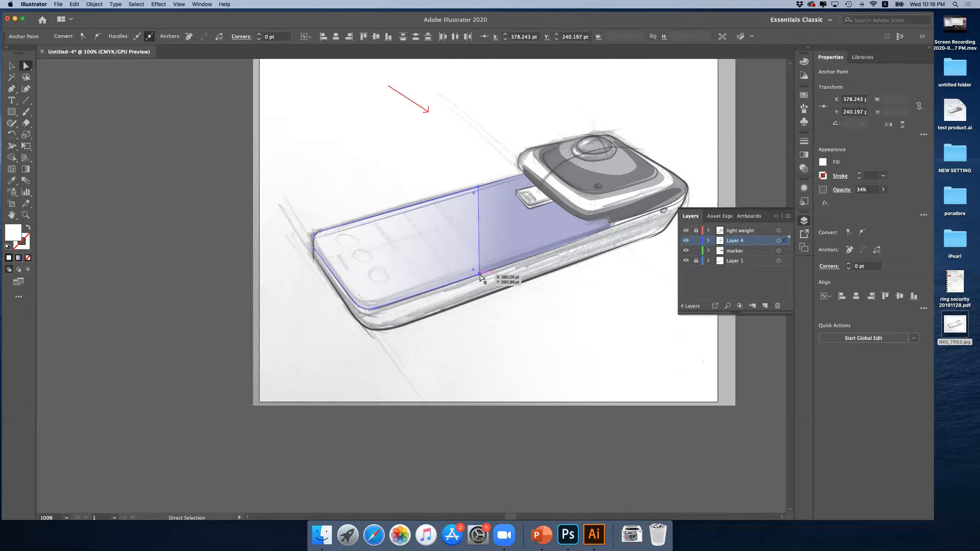
drag(481, 275, 425, 293)
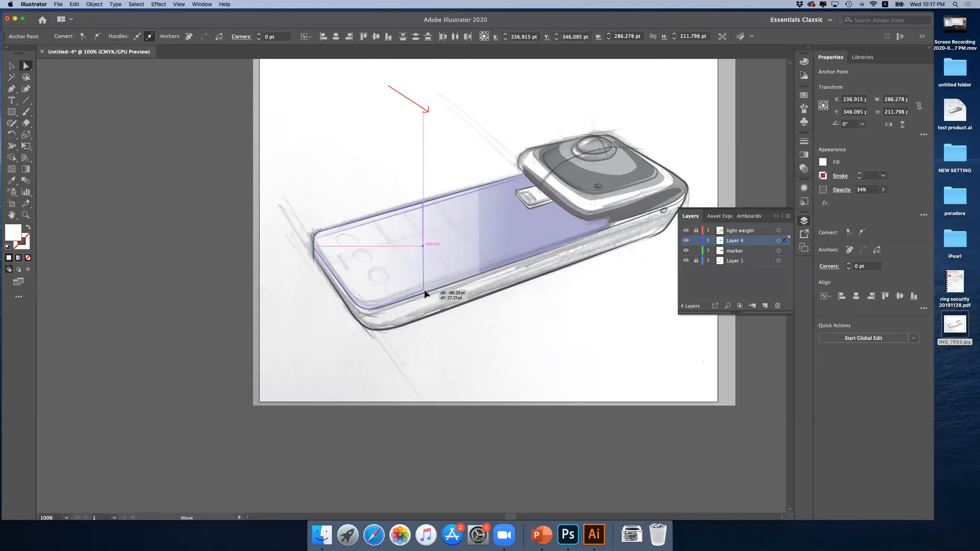
mouse_move(425, 294)
mouse_down()
mouse_move(438, 289)
mouse_move(409, 297)
mouse_up()
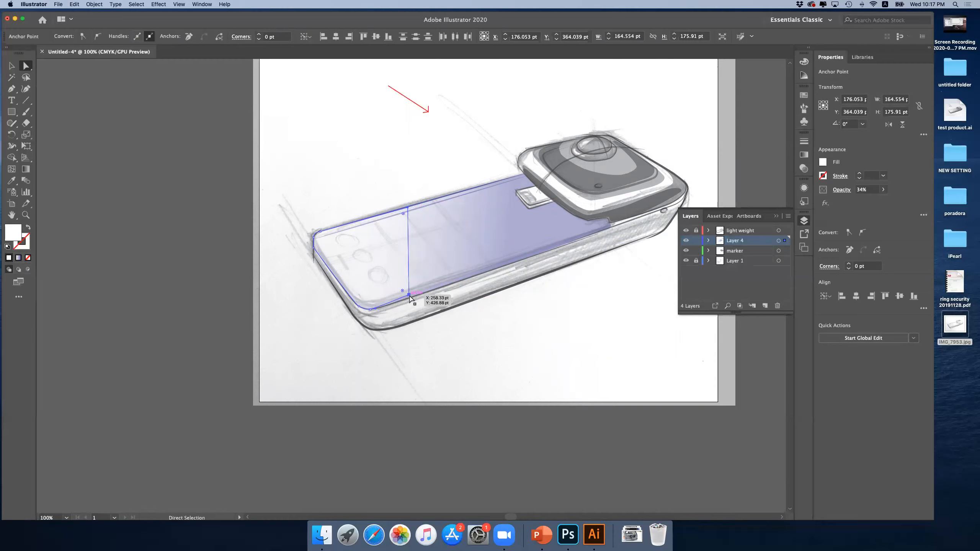
- Move the white shape's lower end anchor point slightly down to about Y 431.6 pt and deselect the shape
click(409, 295)
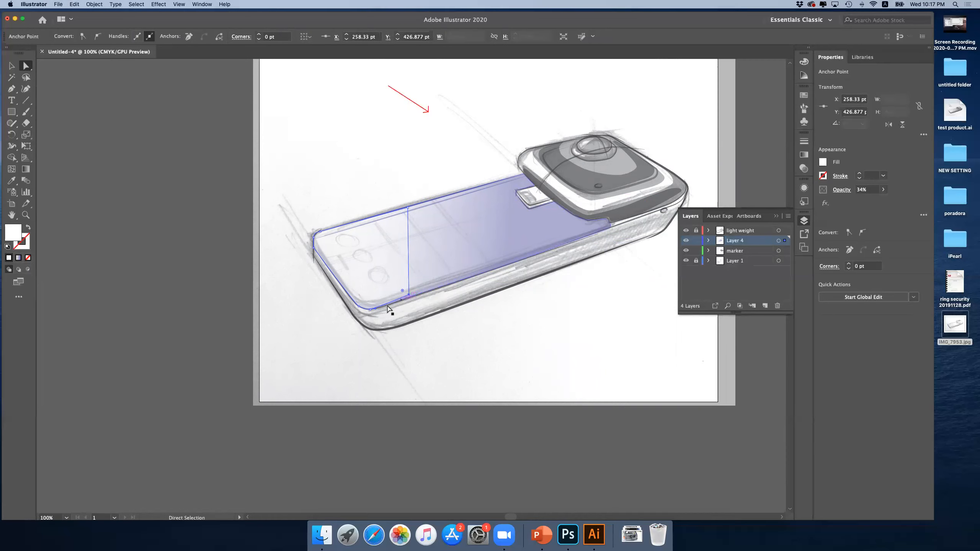
shift+click(370, 310)
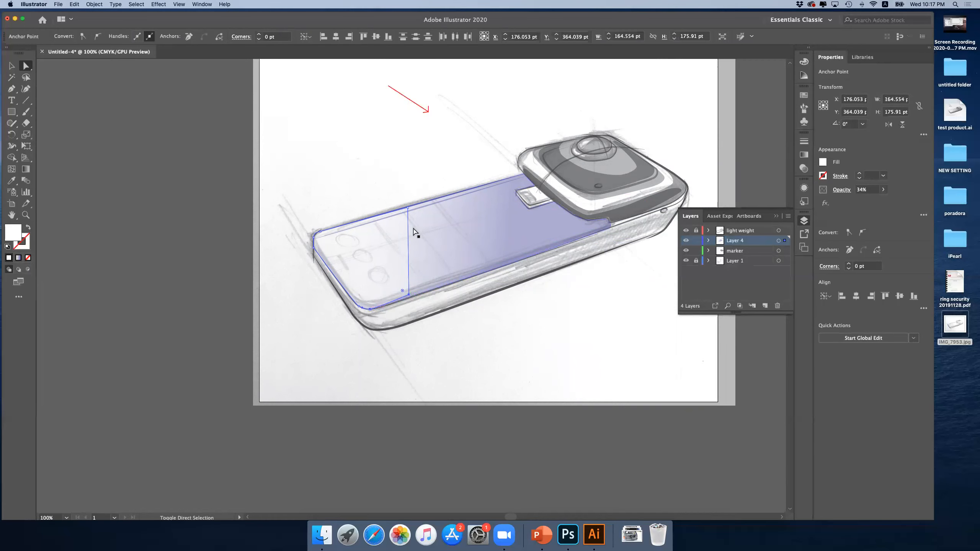
shift+click(408, 208)
drag(385, 304, 409, 300)
key(v)
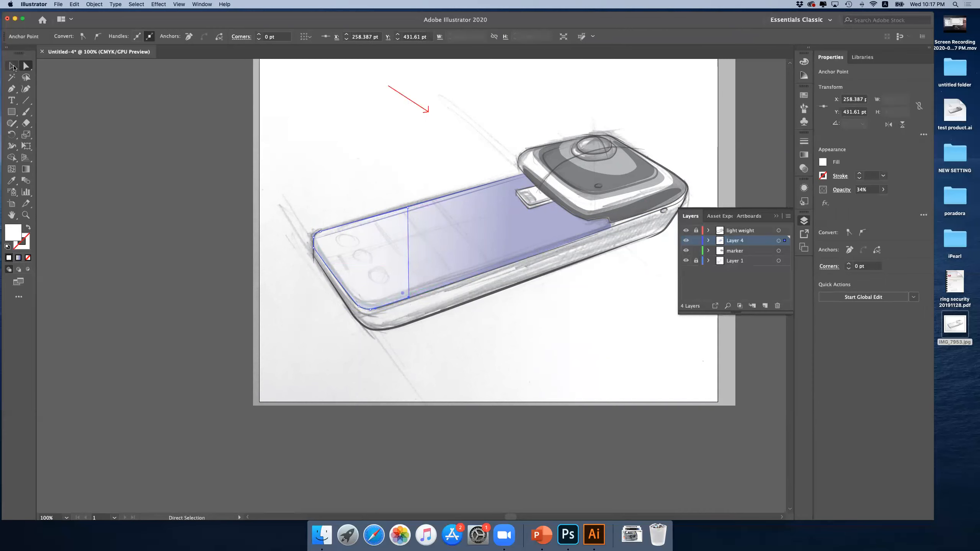
click(226, 149)
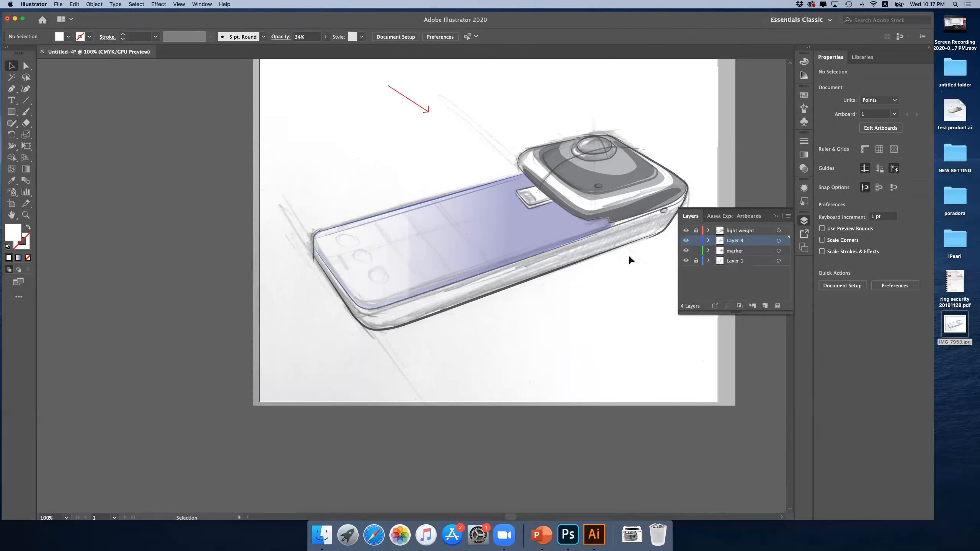
- Widen the white shape to about 300 pt by moving its two vertical-end anchor points together along the body towards the camera head
click(404, 253)
click(26, 65)
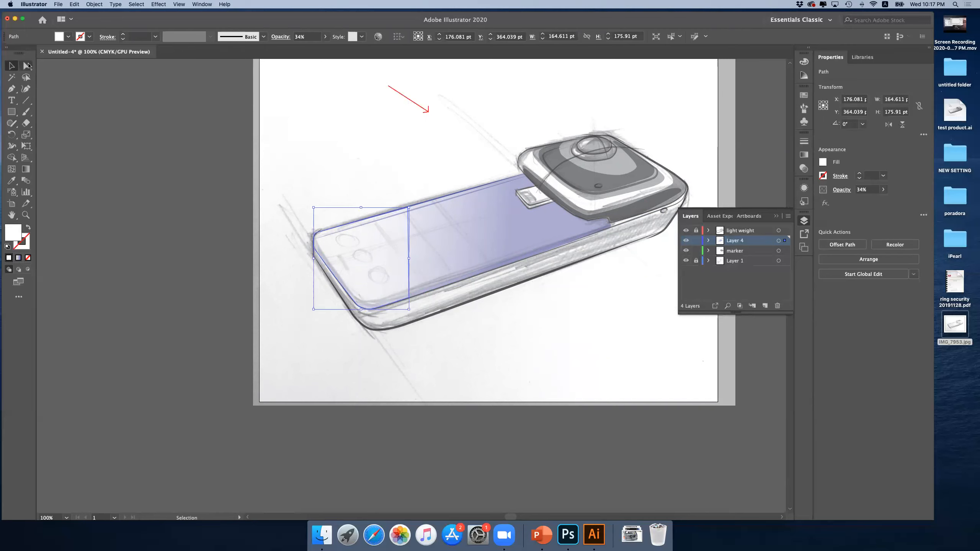
click(408, 209)
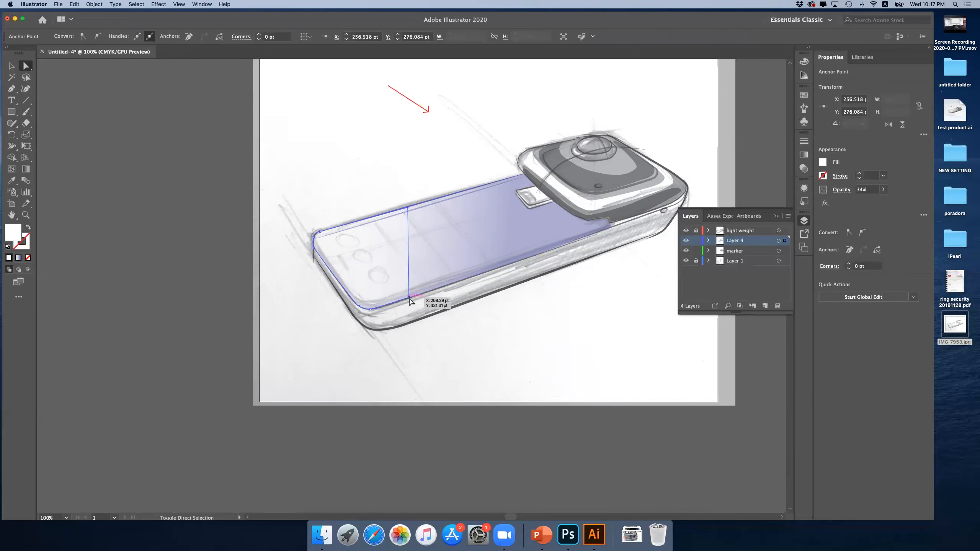
shift+click(408, 298)
drag(409, 298, 487, 277)
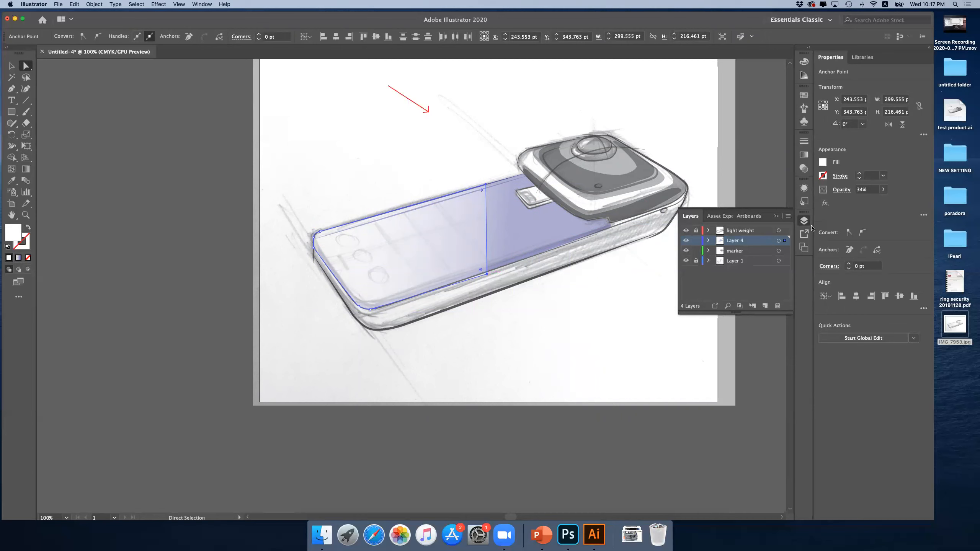
- Try a white-to-blue gradient fill on the widened shape, reducing its blue stop's opacity to 20% and finally 10%
click(18, 259)
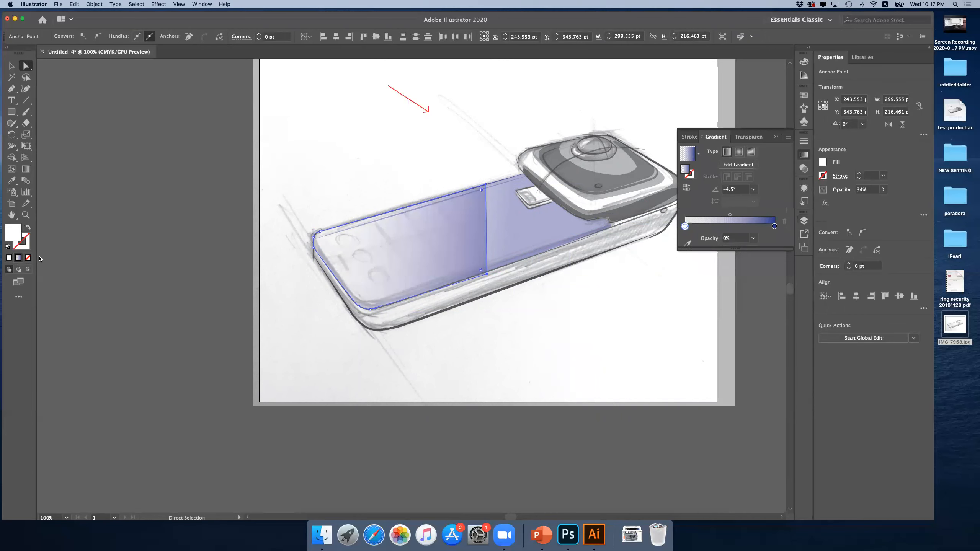
double_click(775, 227)
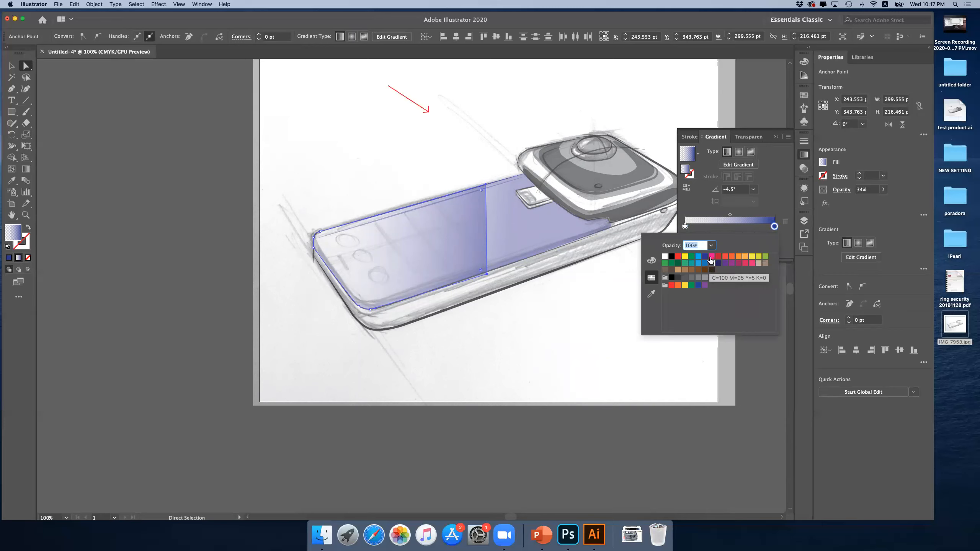
click(712, 246)
click(724, 276)
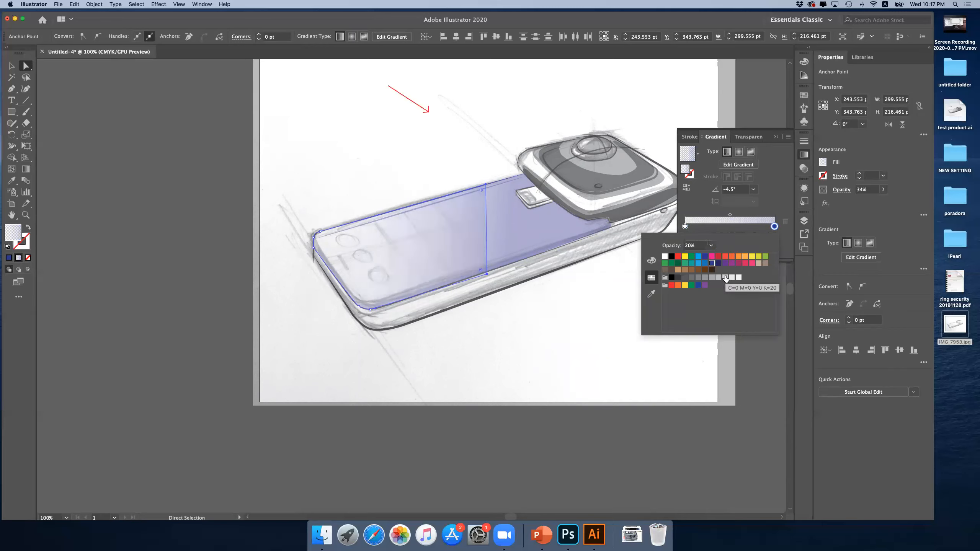
click(711, 263)
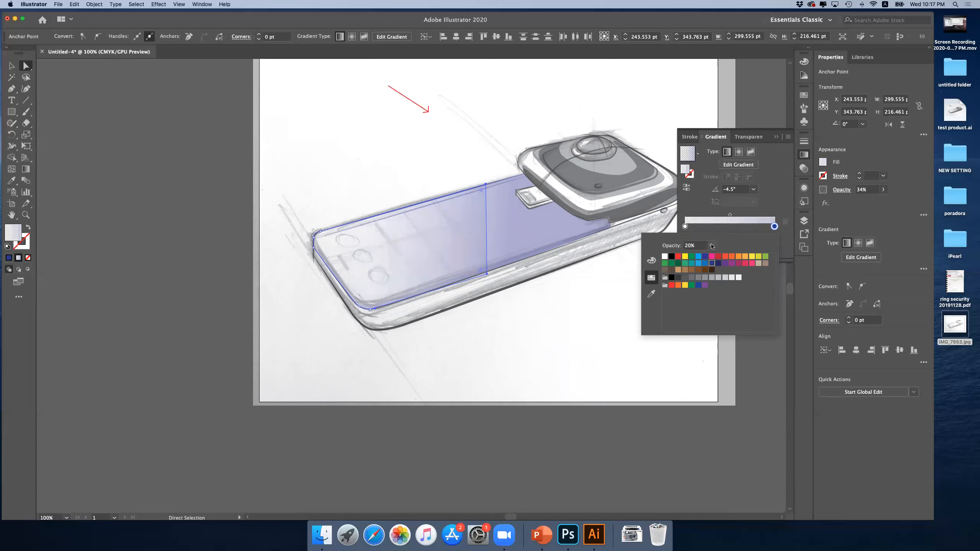
click(711, 246)
click(723, 266)
click(148, 116)
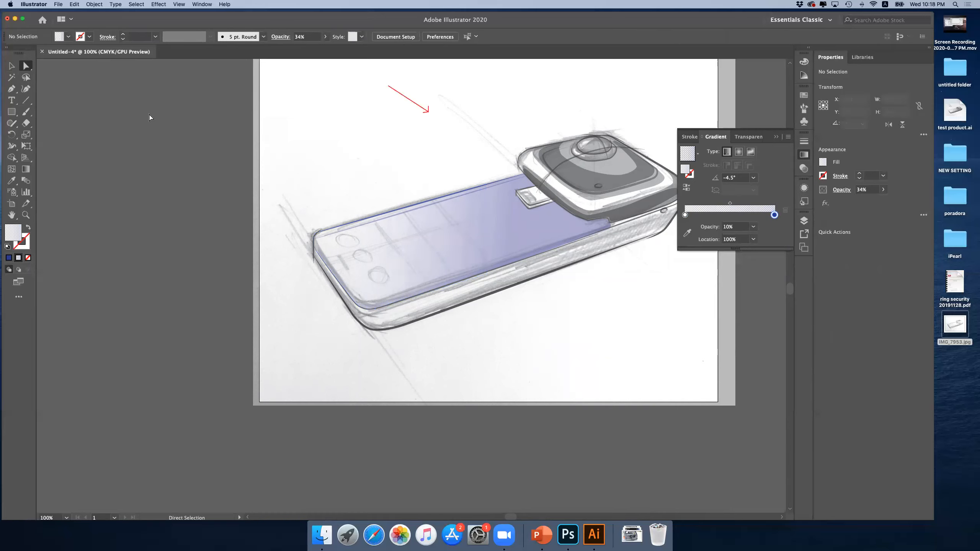
- Increase the opacity of the full top-face blue gradient shape
click(530, 230)
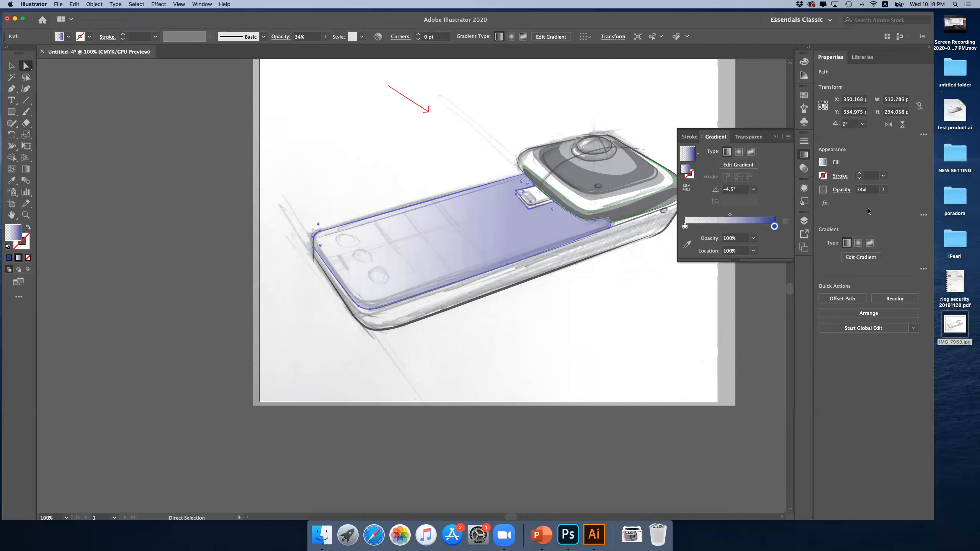
click(882, 189)
mouse_move(863, 204)
mouse_down()
mouse_move(876, 204)
mouse_move(859, 204)
mouse_up()
drag(858, 204, 861, 203)
- Fill the widened highlight shape with solid white and deselect it to judge it against the whole rendering
right_click(460, 228)
click(465, 226)
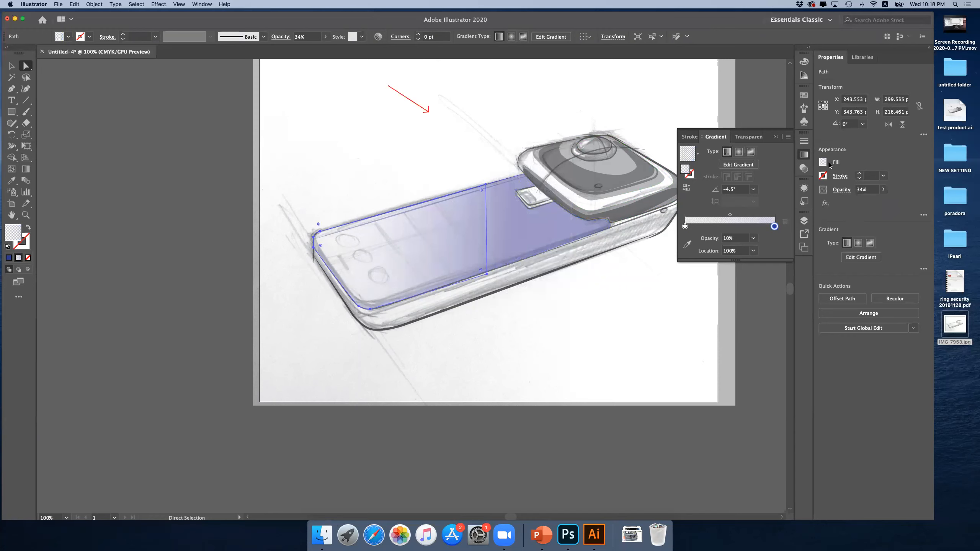
click(823, 162)
click(732, 198)
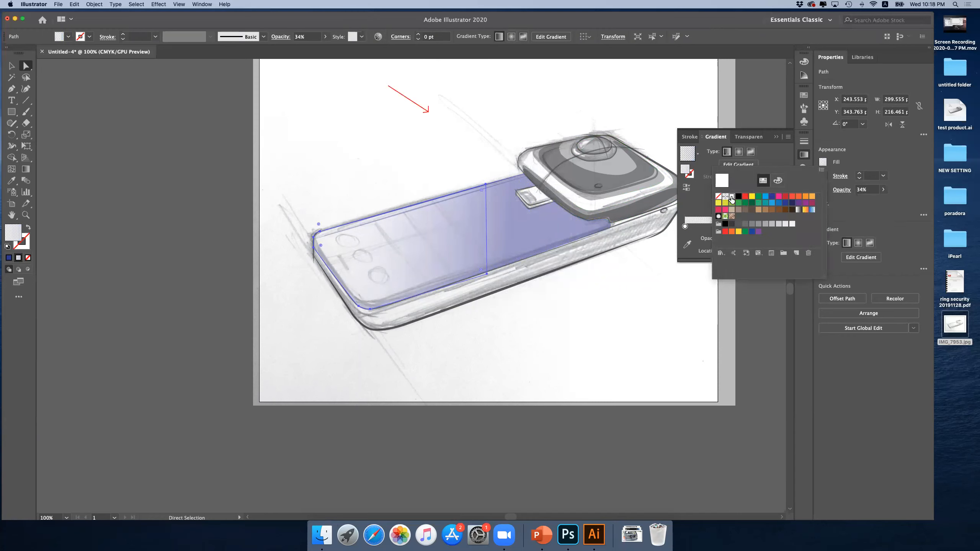
click(409, 191)
click(26, 215)
alt+click(470, 231)
alt+click(470, 231)
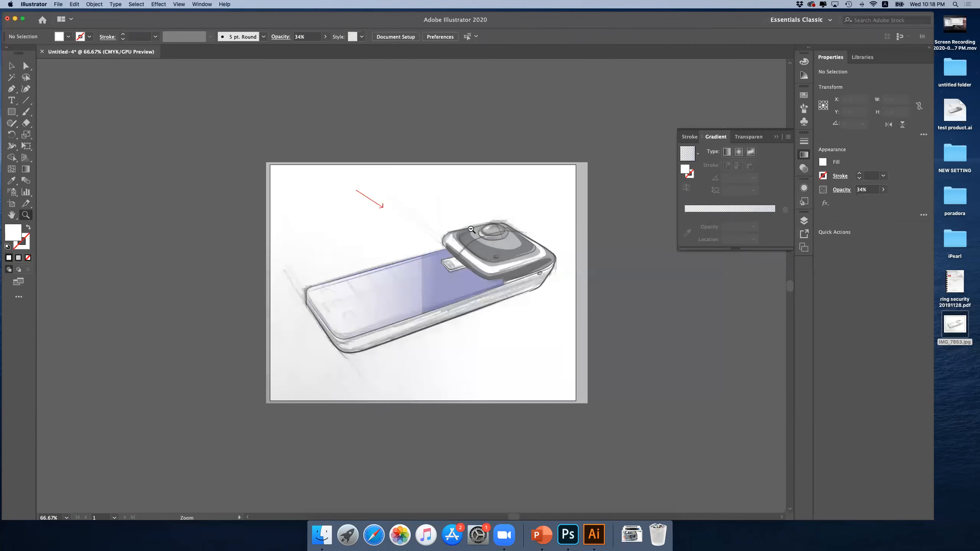
alt+click(469, 241)
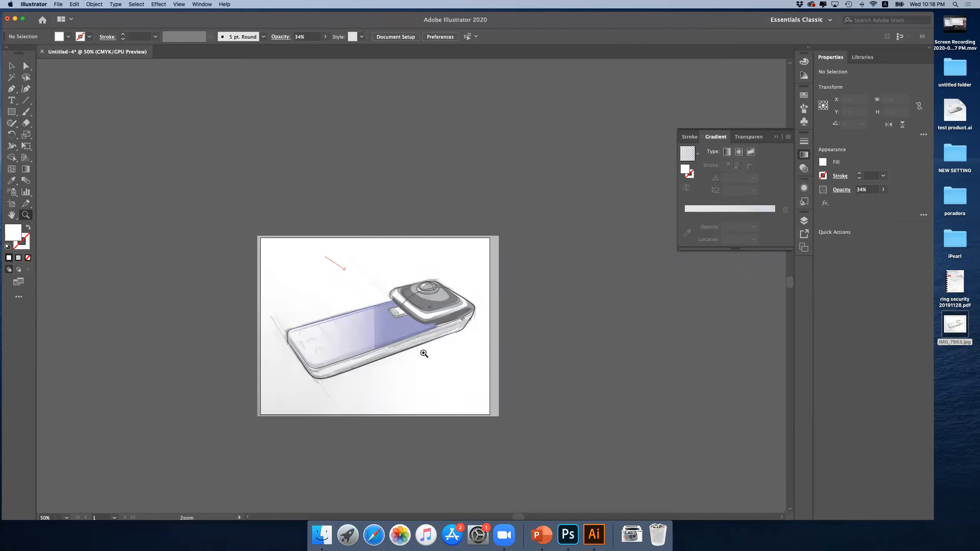
click(386, 360)
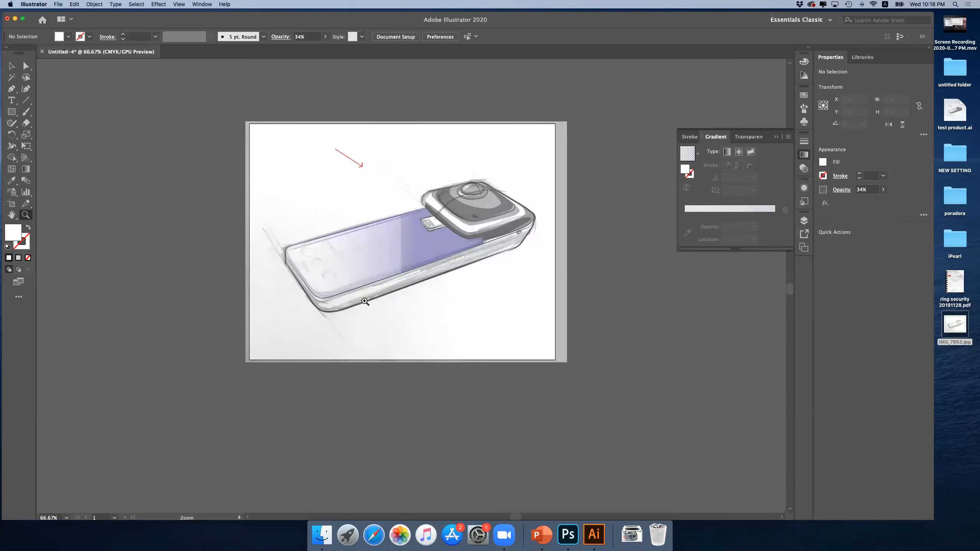
- Move the white shape's lower end anchor point up to about Y 379 pt, leaving a blue band along the body's lower edge
click(11, 66)
click(386, 261)
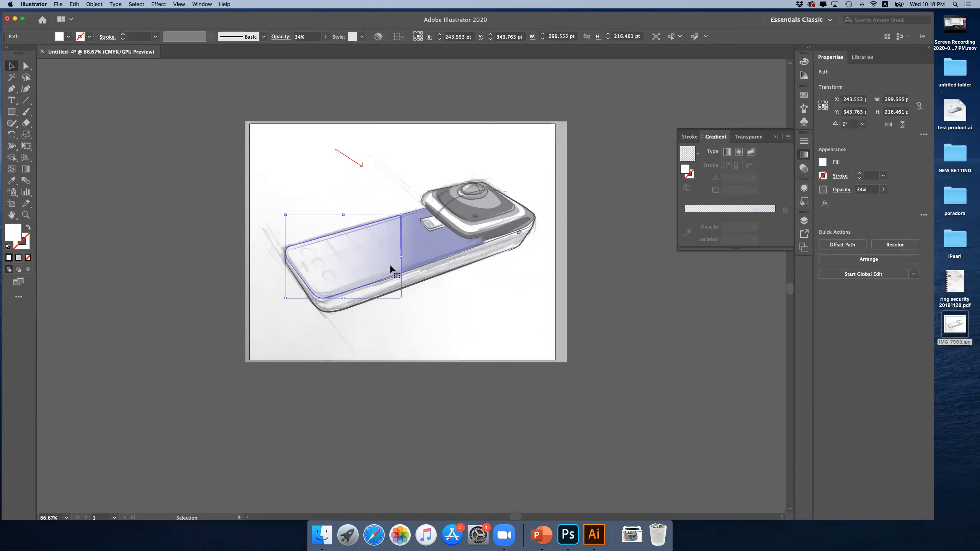
click(26, 215)
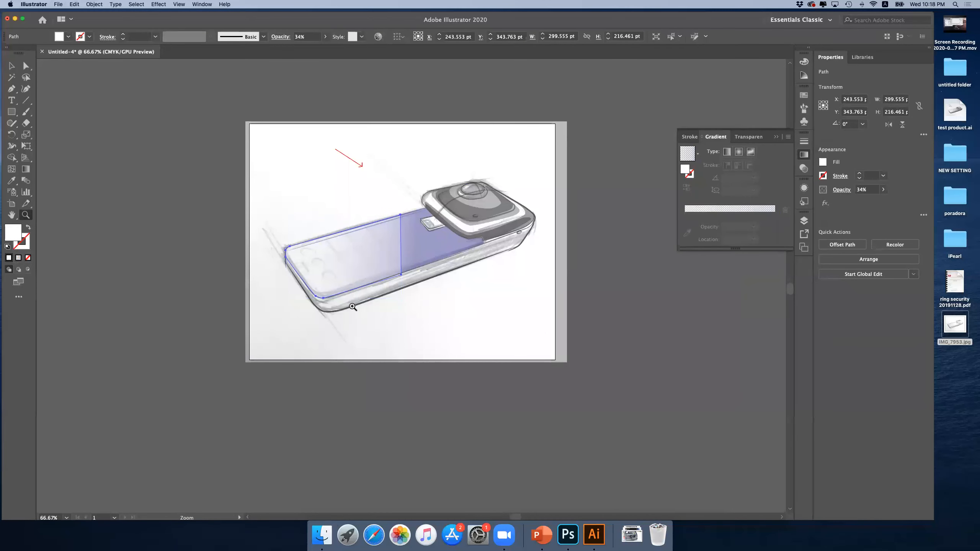
click(352, 306)
click(423, 288)
click(466, 274)
key(a)
drag(471, 204, 471, 192)
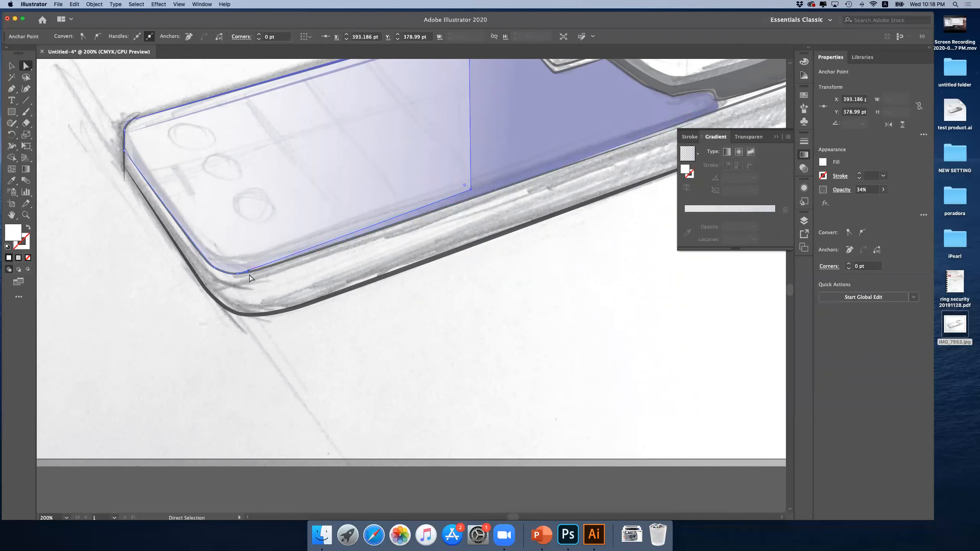
- Pull the white shape's anchor points and curve at the body's rounded end inward to expose a blue rim, and deselect the shape
drag(238, 274, 205, 264)
drag(124, 150, 128, 140)
drag(235, 265, 240, 264)
click(26, 215)
click(124, 237)
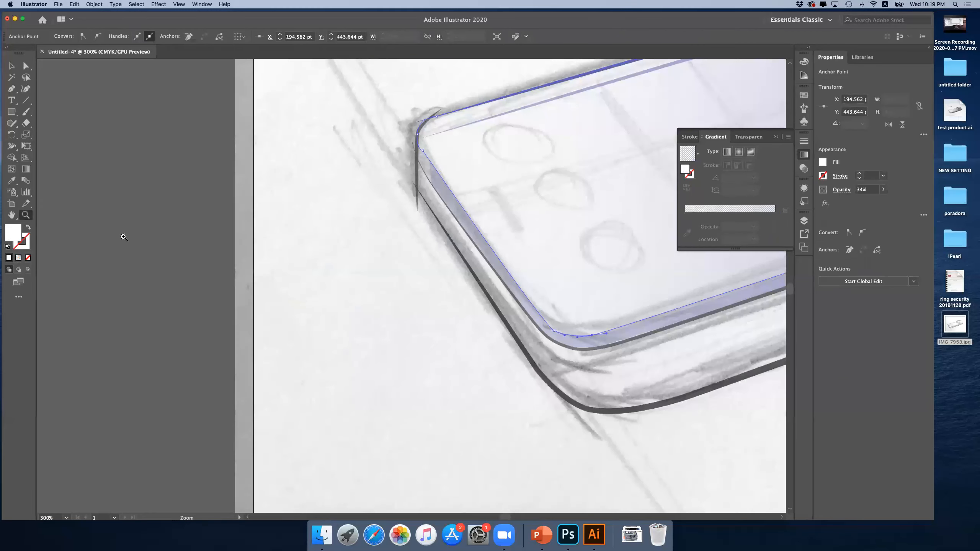
alt+click(411, 309)
alt+click(413, 307)
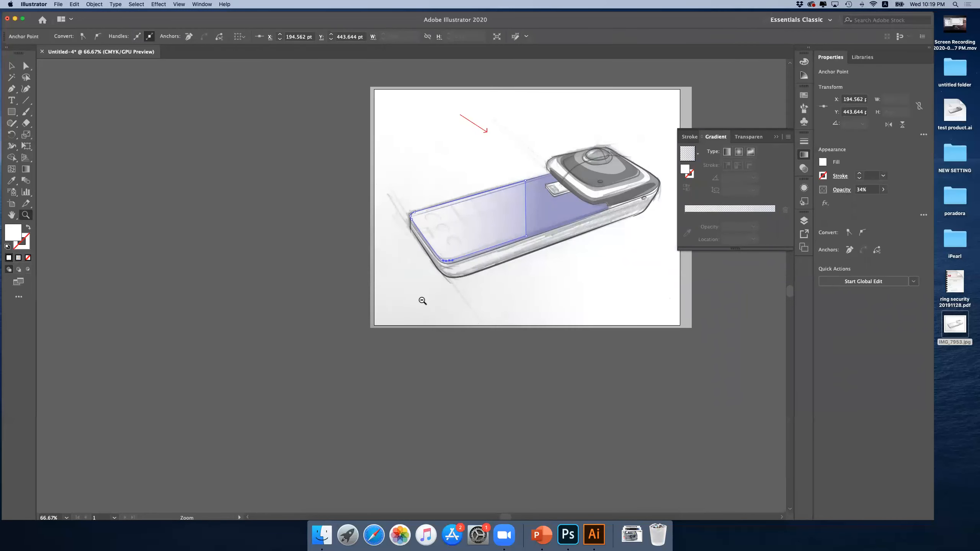
click(504, 276)
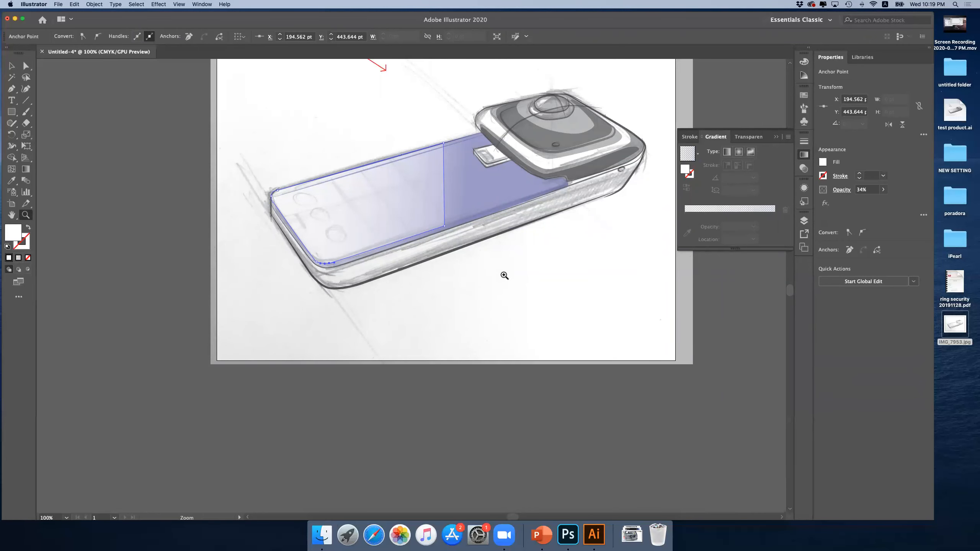
click(11, 66)
click(128, 124)
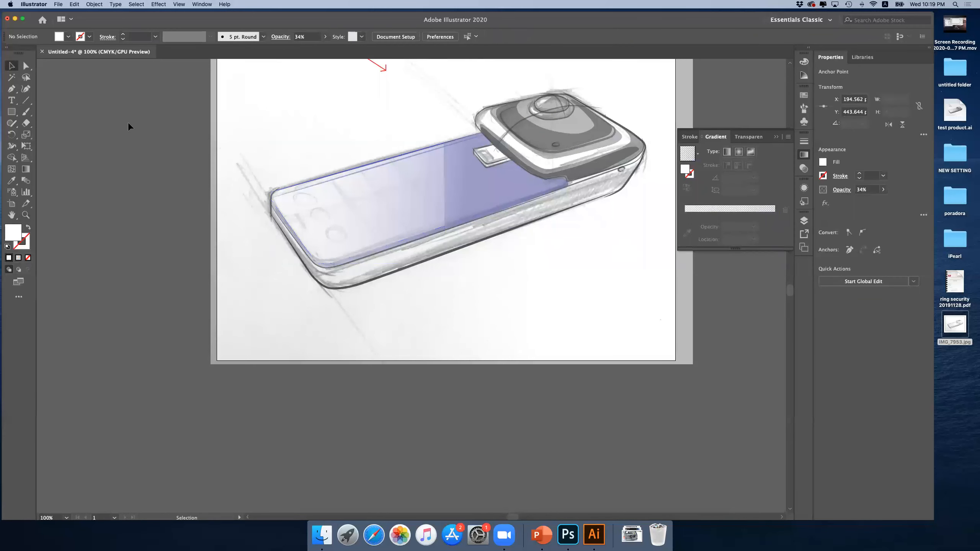
- Compare the rendering with the bare sketch by hiding the light weight, Layer 4 and marker layers and showing them again
click(26, 214)
alt+click(410, 248)
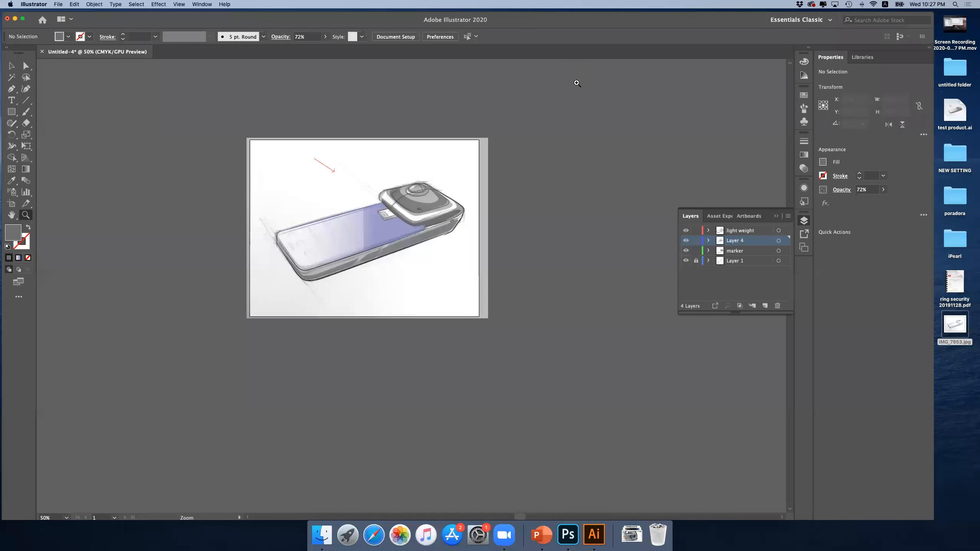
click(420, 281)
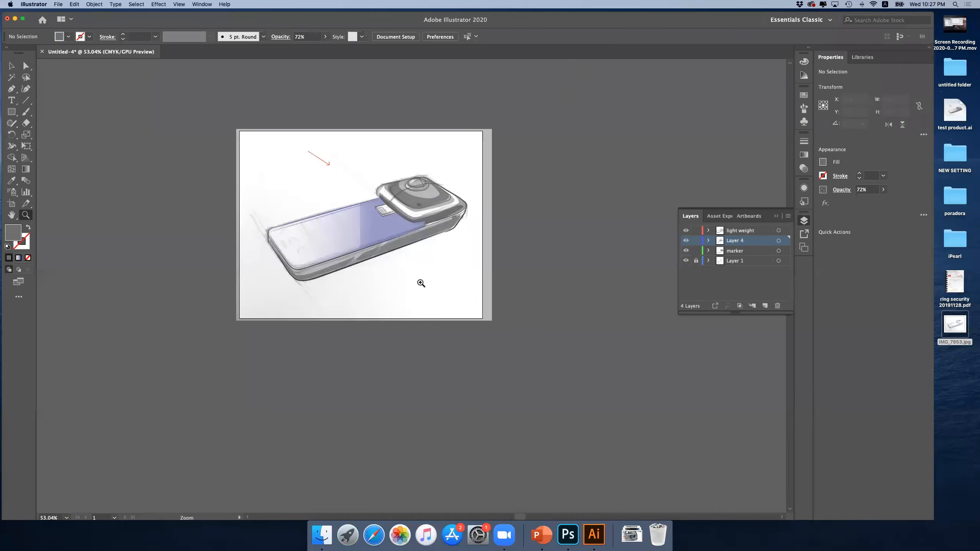
click(419, 277)
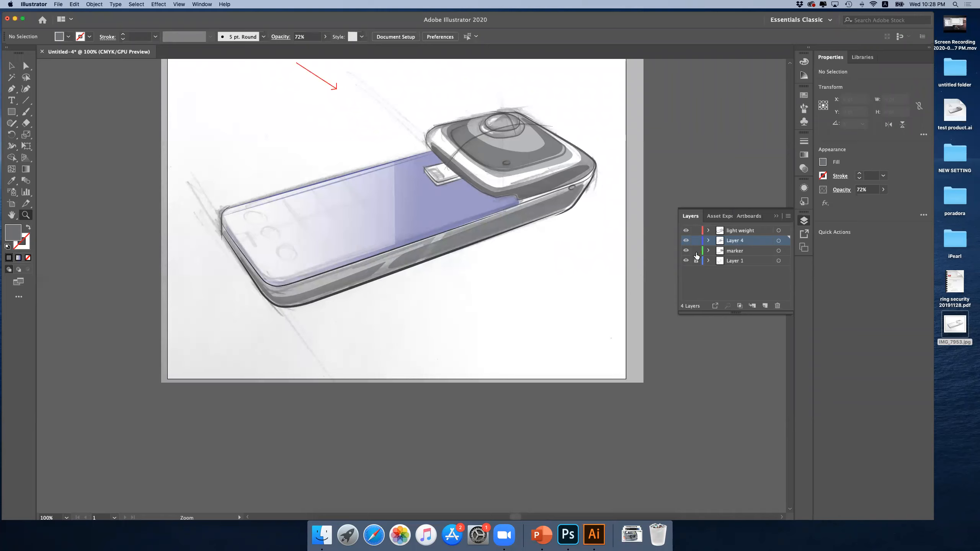
drag(687, 251, 687, 231)
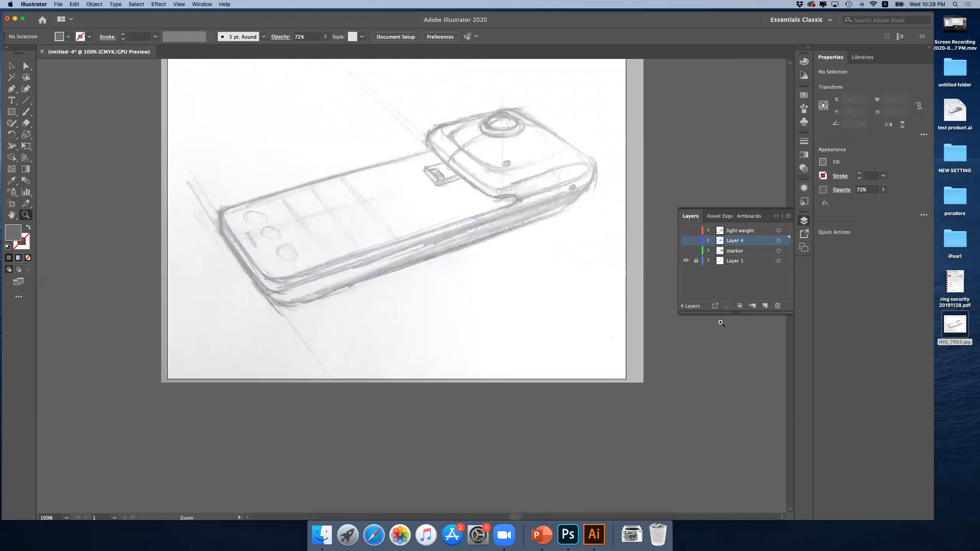
click(686, 241)
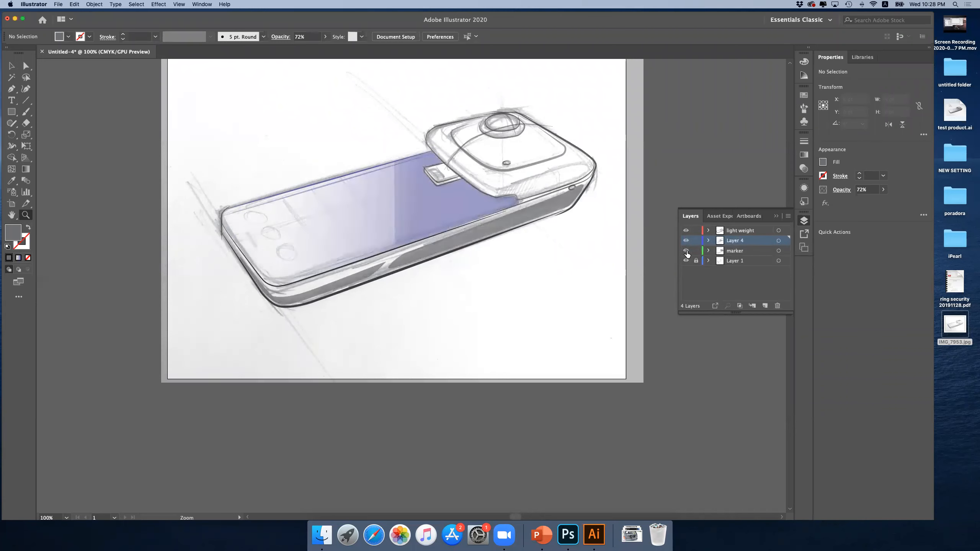
click(686, 251)
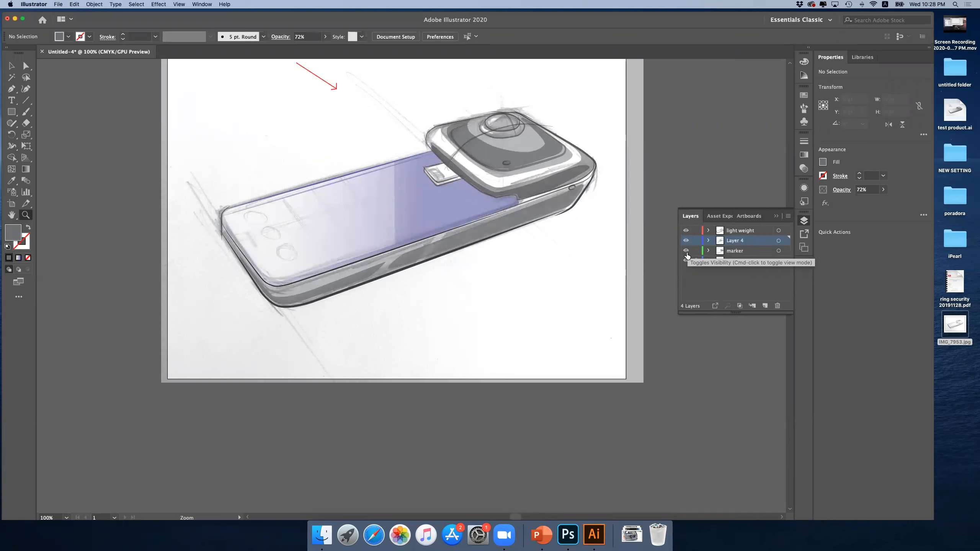